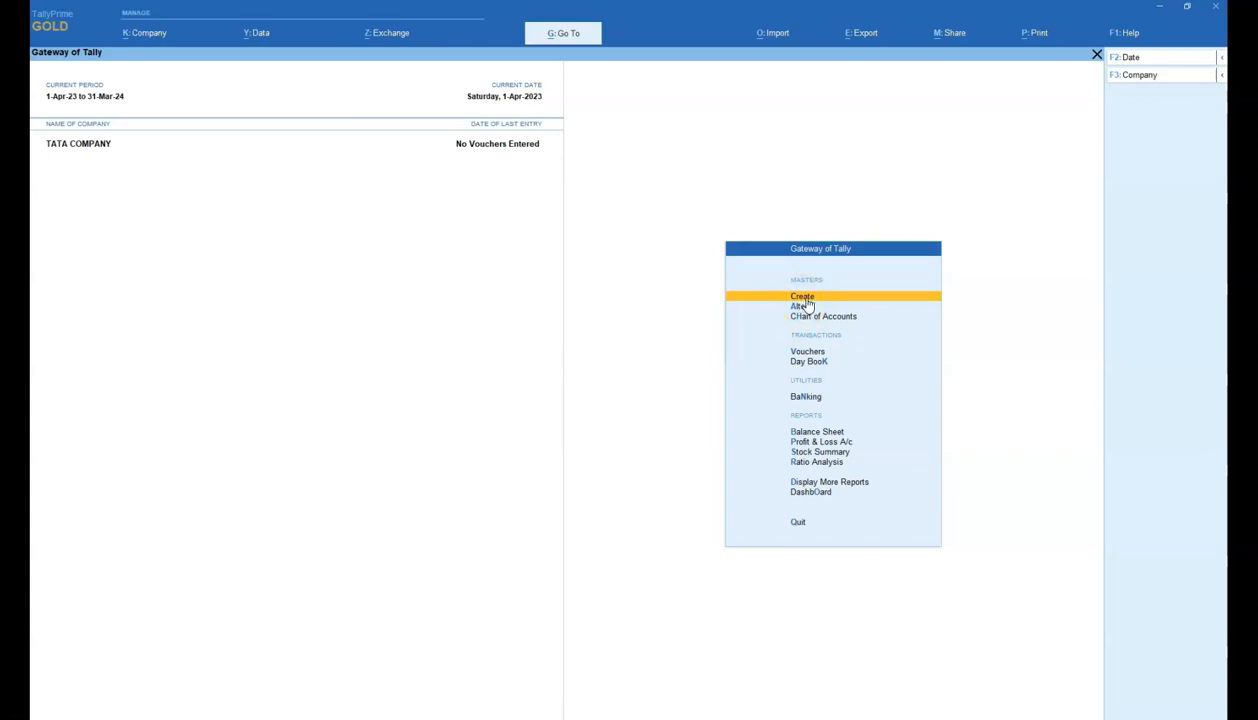
# Step: Open the creation form for a new ledger in the company's accounting masters
pyautogui.click(801, 298)
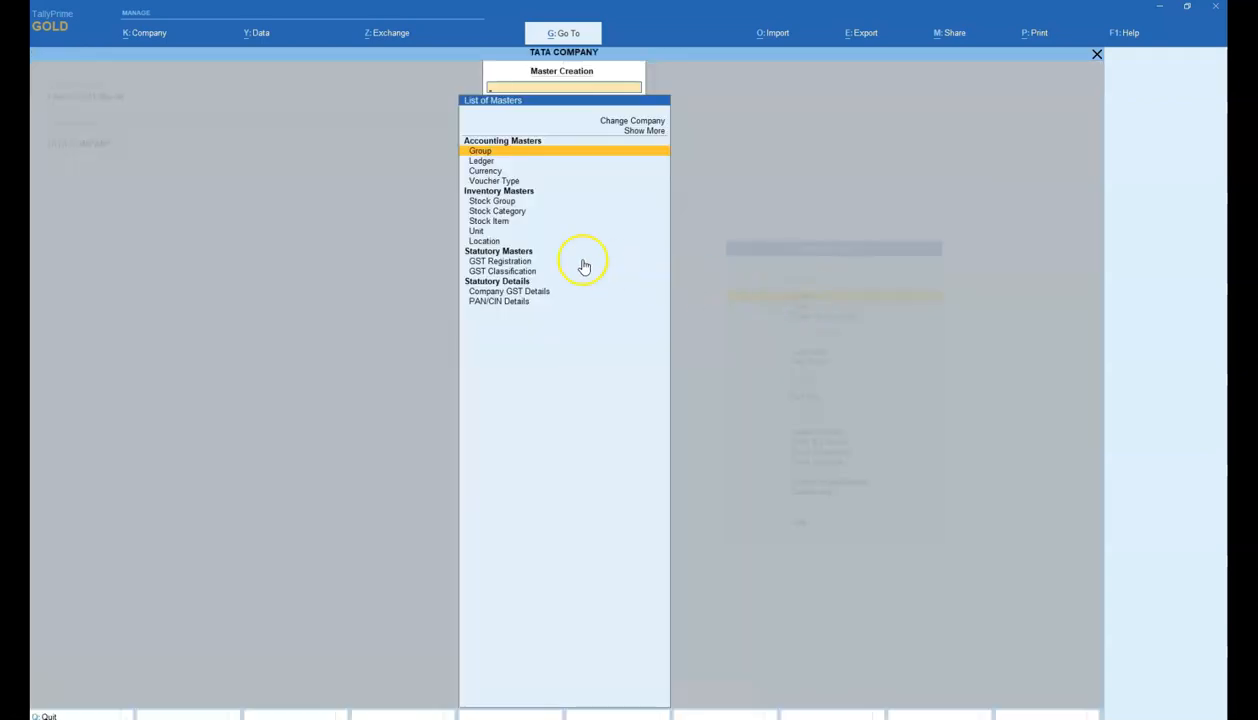
pyautogui.click(488, 162)
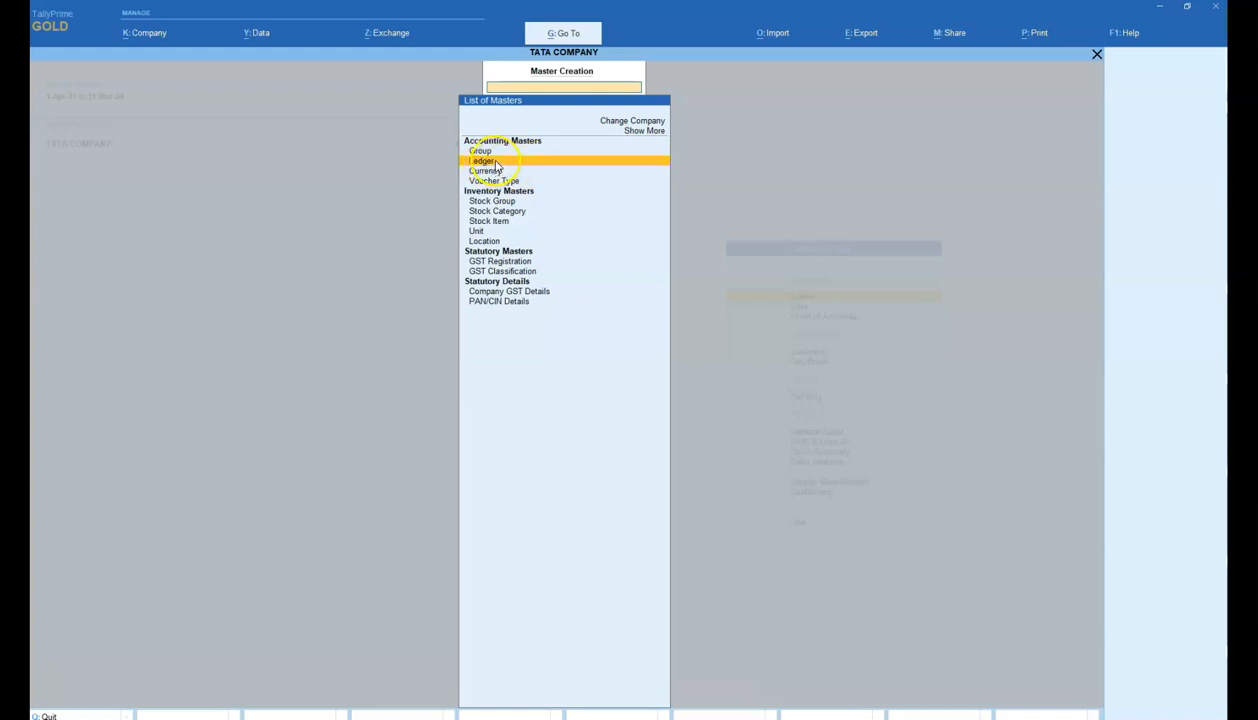
pyautogui.click(496, 164)
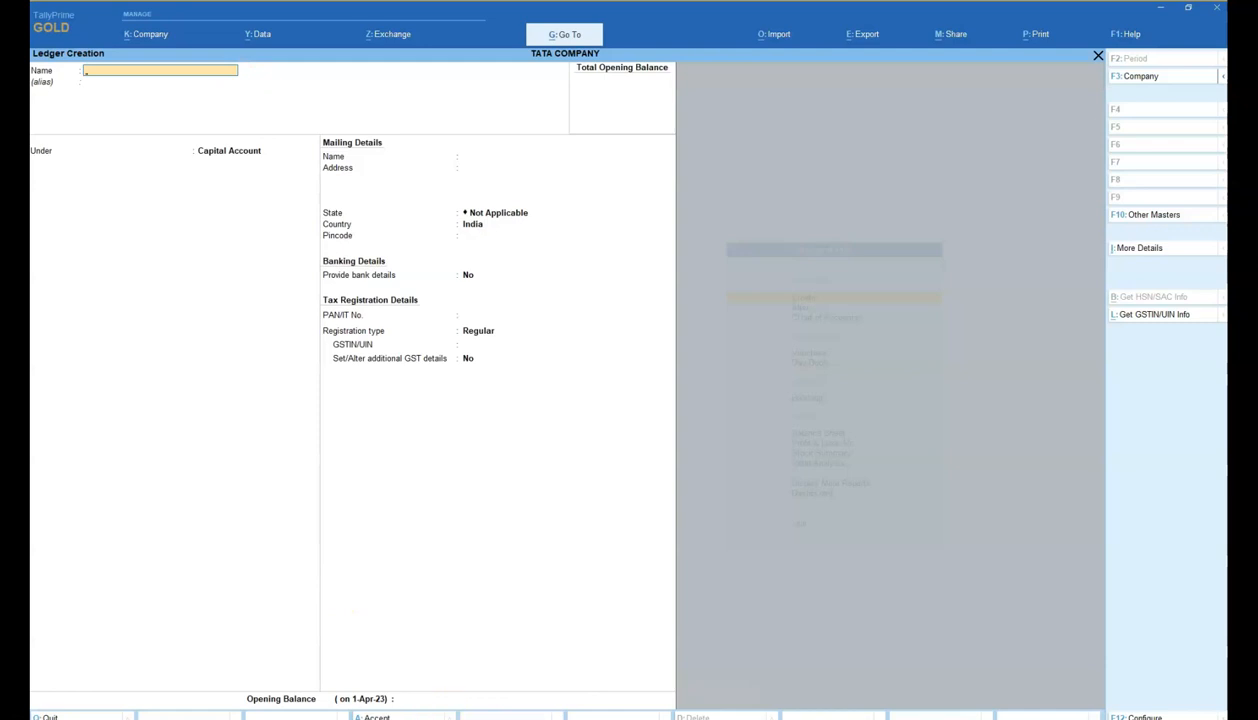
pyautogui.write('Mohan Ac')
pyautogui.press('Return')
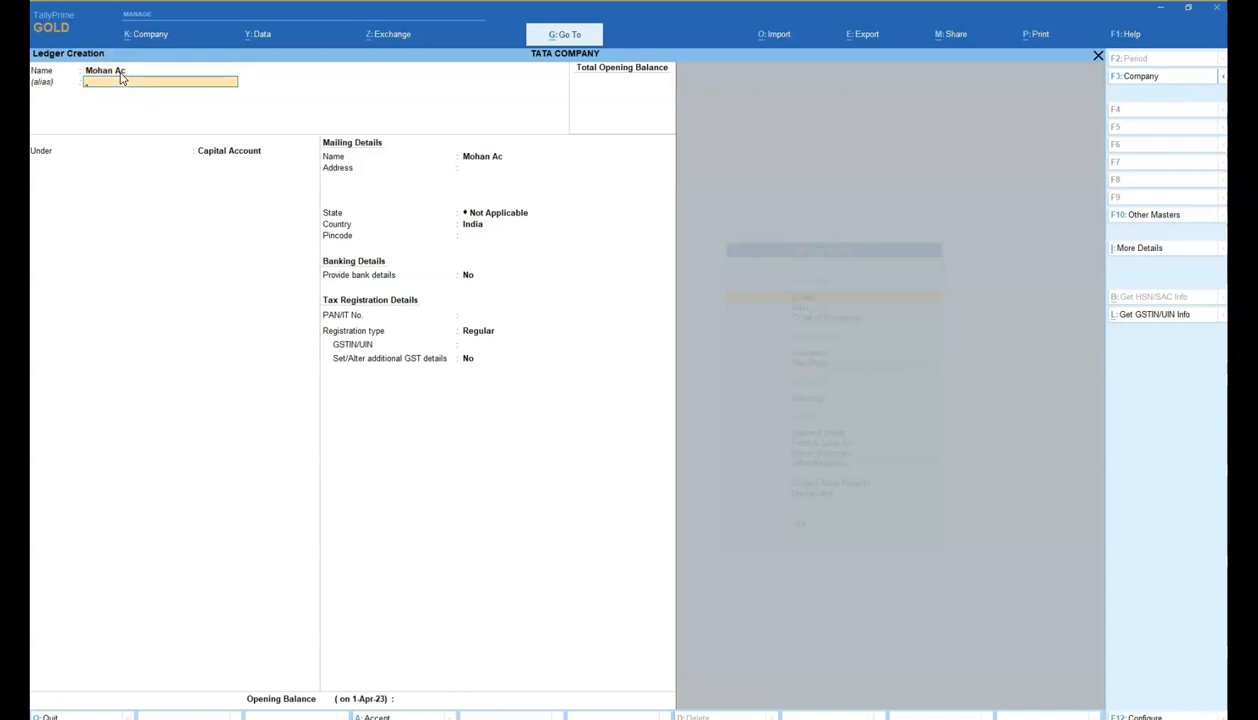
pyautogui.press('Return')
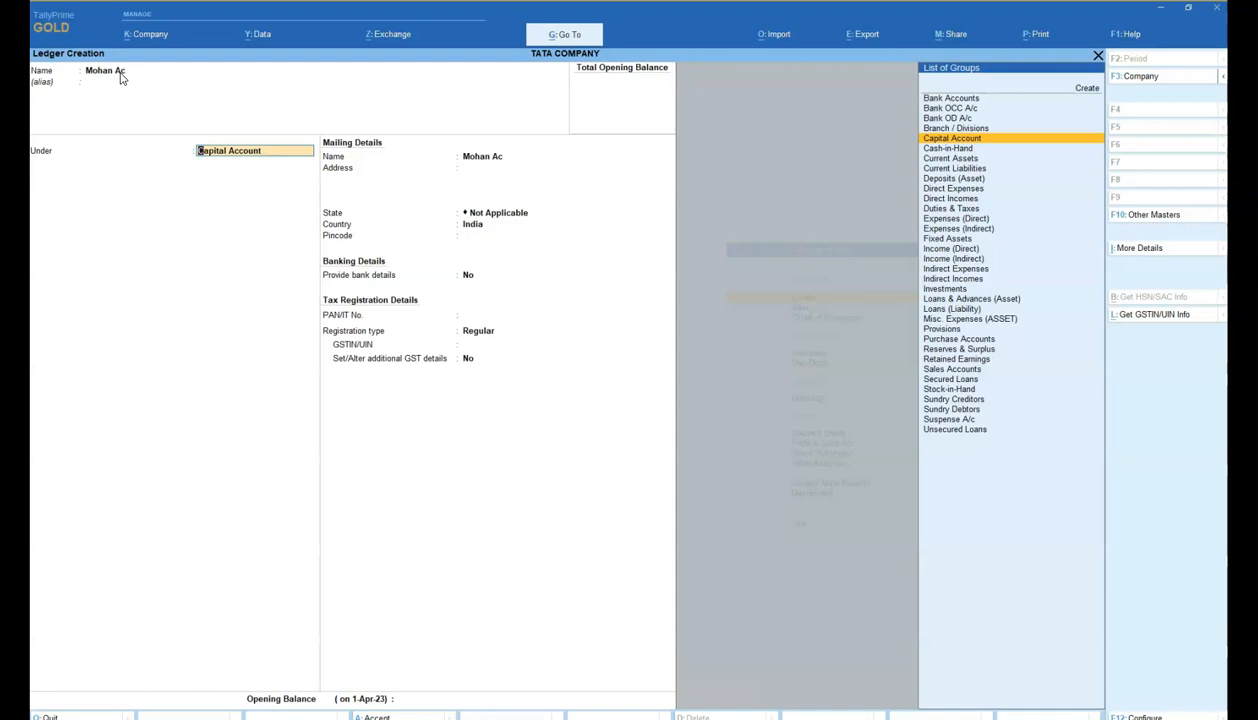
# Step: Replace the ledger name with "SBI"
pyautogui.click(120, 74)
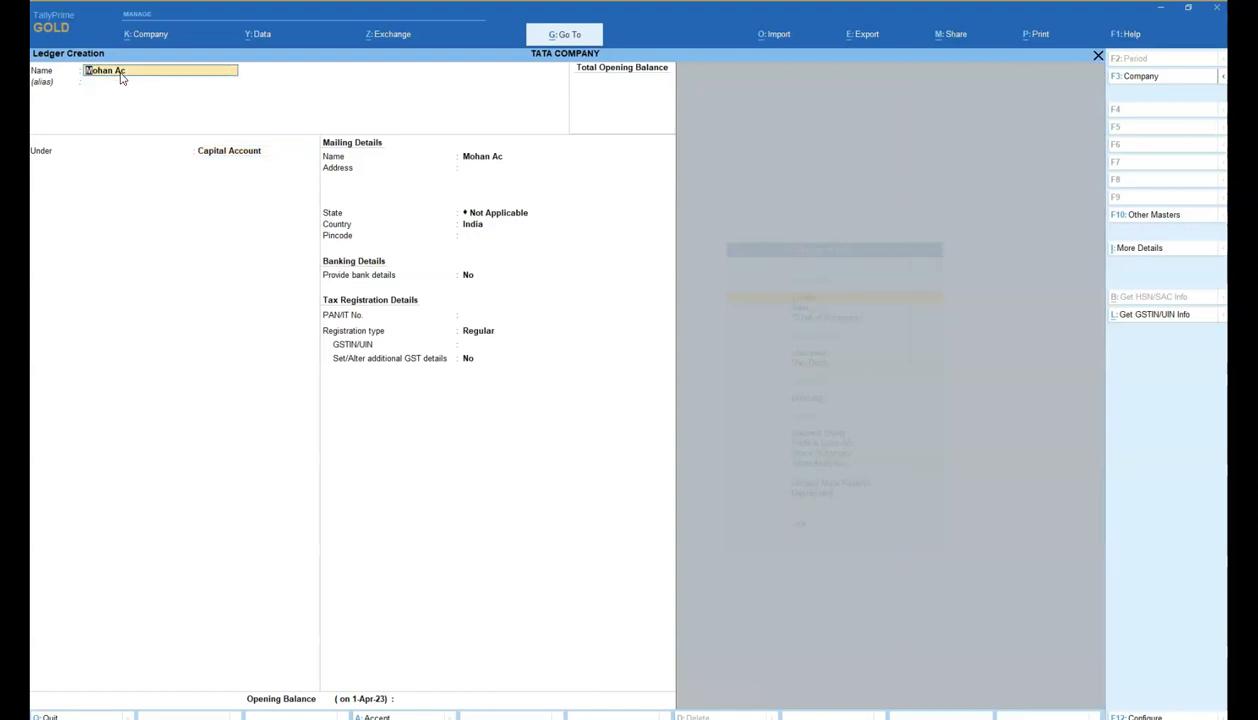
pyautogui.write('B')
pyautogui.write('AN')
pyautogui.press('BackSpace')
pyautogui.press('BackSpace')
pyautogui.press('BackSpace')
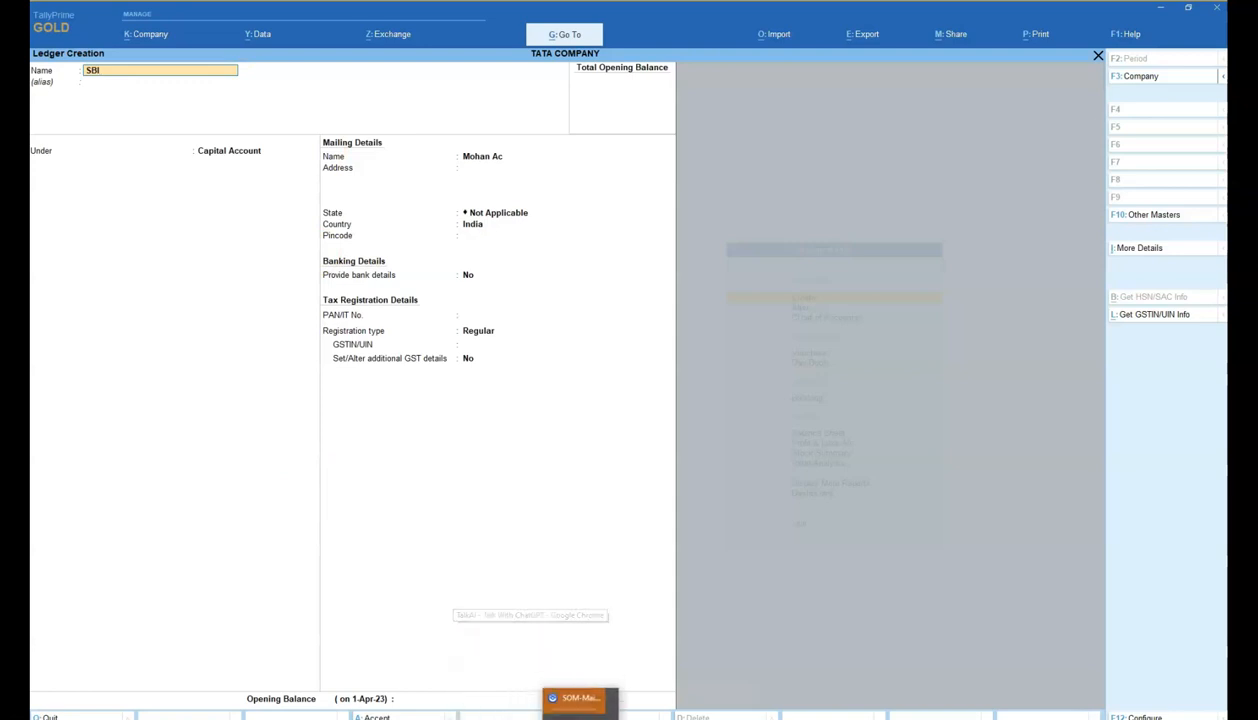
# Step: Switch to Chapter-1.pdf in Adobe Acrobat and examine the section on creating a single ledger with its example bank ledger form
pyautogui.click(437, 716)
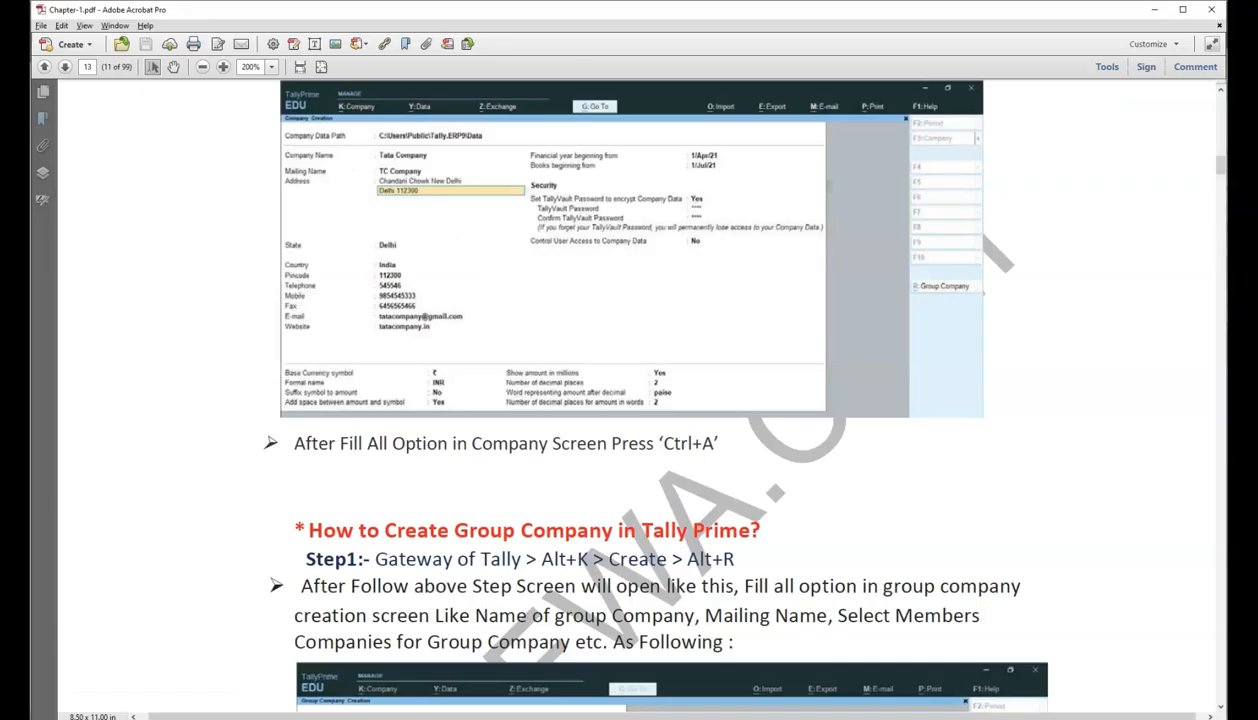
pyautogui.scroll(-10, 446, 349)
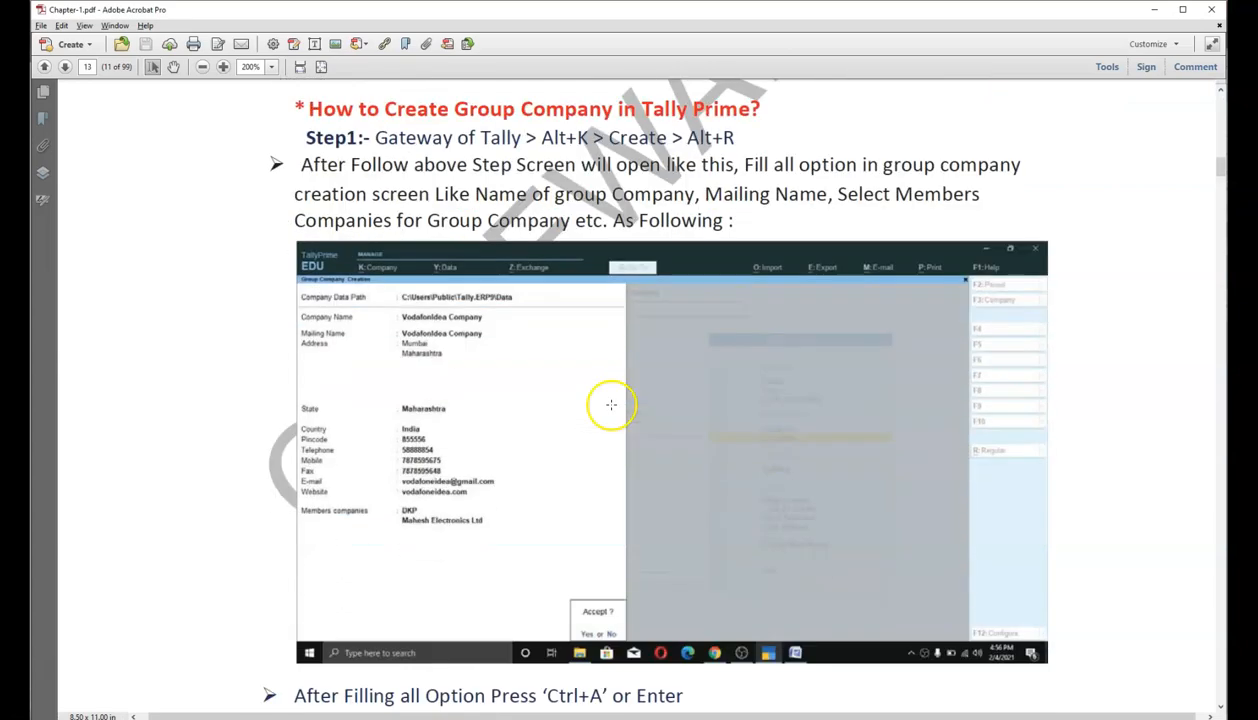
pyautogui.moveTo(1219, 161); pyautogui.dragTo(1219, 177)
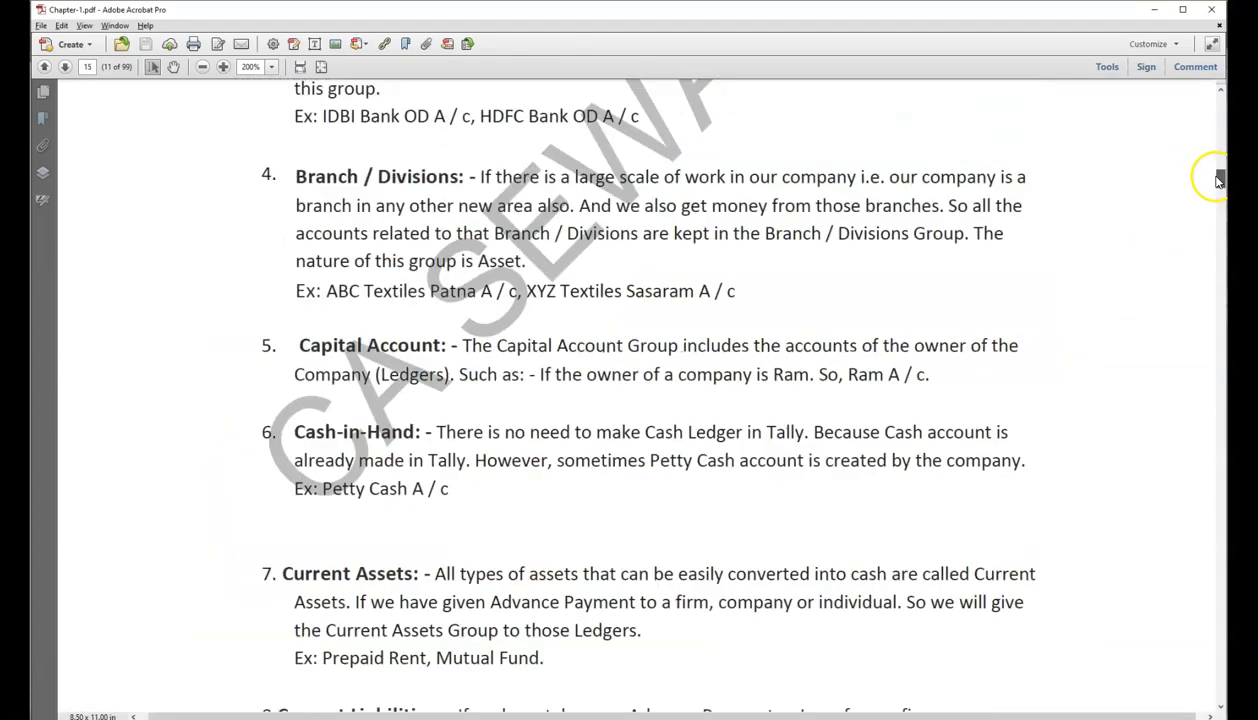
pyautogui.scroll(-12, 1039, 268)
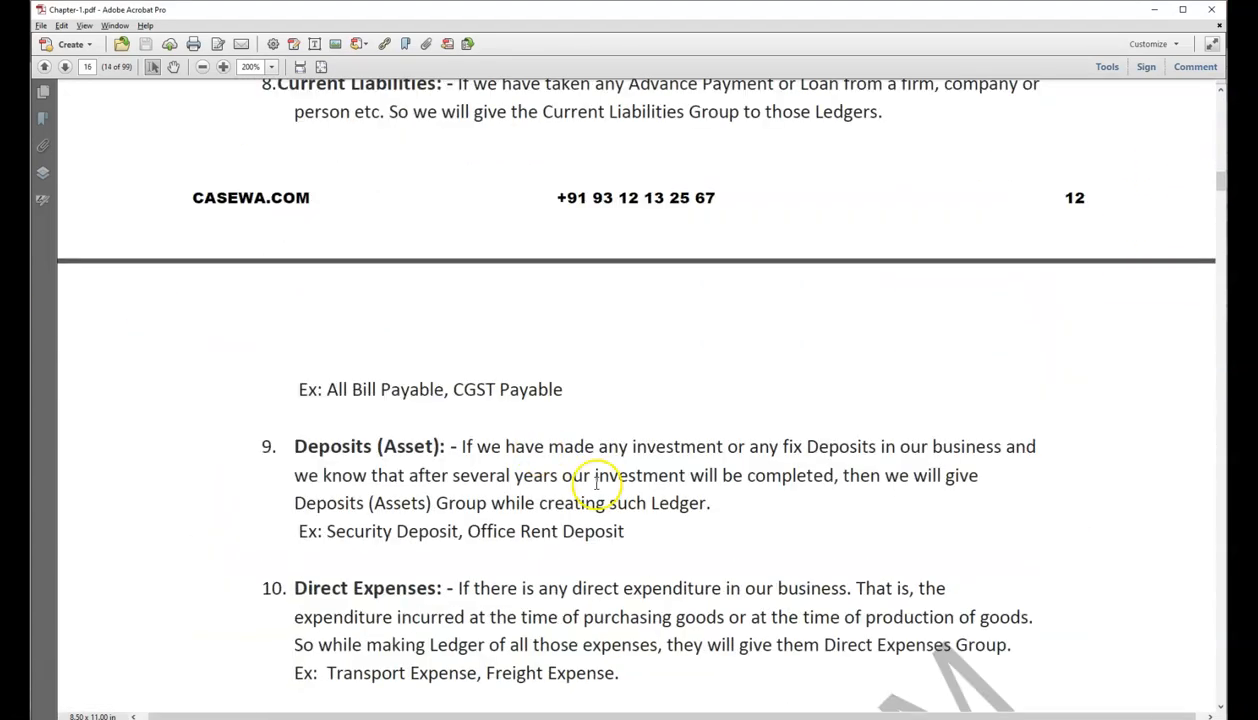
pyautogui.moveTo(1219, 180); pyautogui.dragTo(1220, 203)
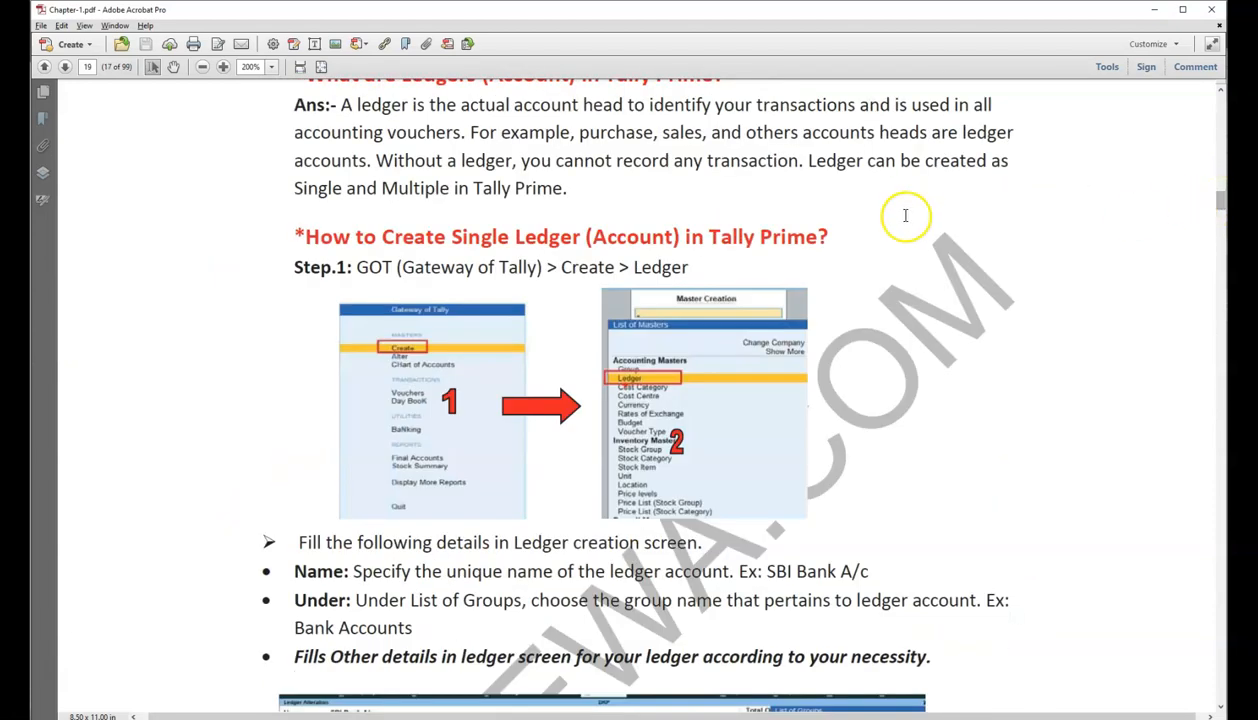
pyautogui.scroll(-6, 868, 233)
pyautogui.scroll(-2, 872, 234)
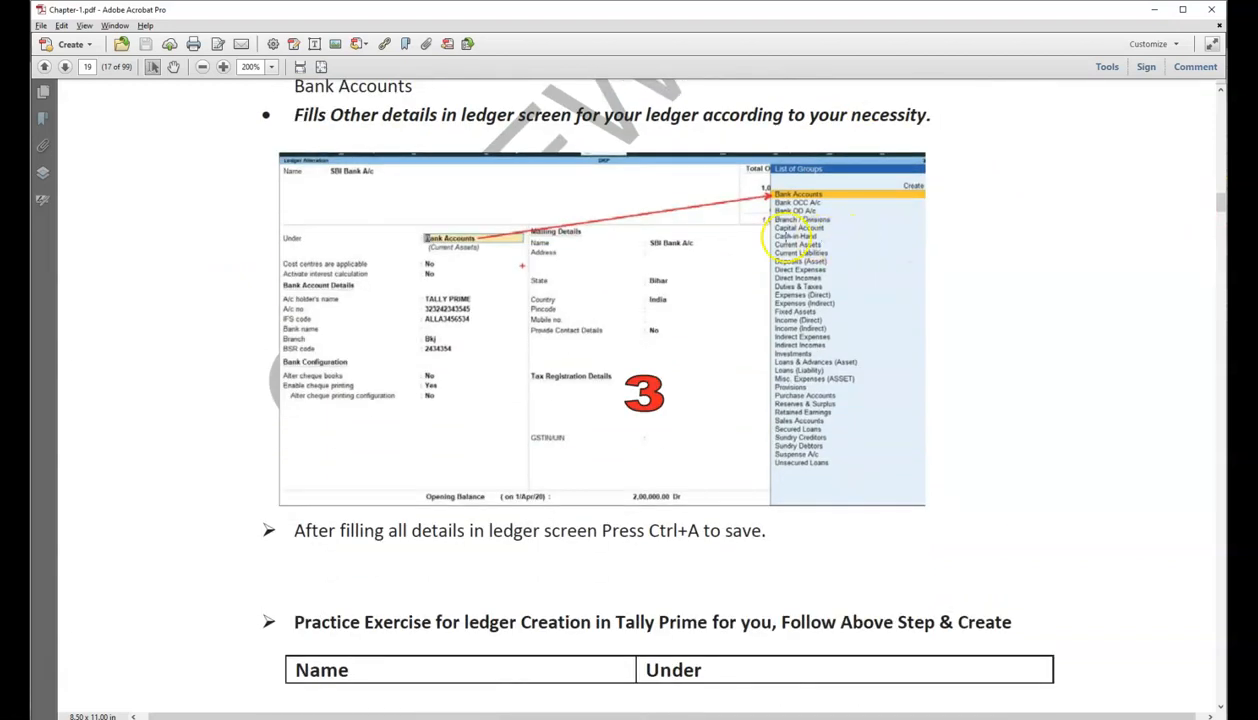
pyautogui.hotkey('alt', 'Tab')
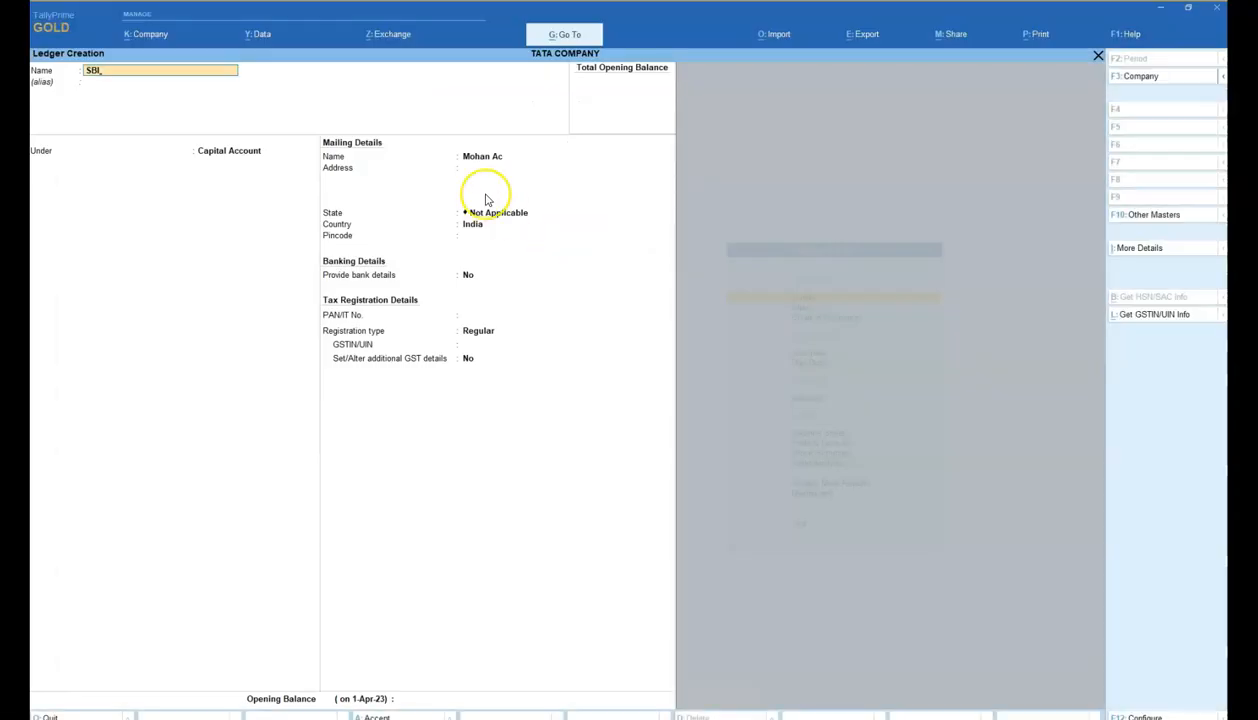
# Step: Return to TallyPrime and complete the ledger name as "SBI BANK AC", leaving the alias blank
pyautogui.write('ANK AC')
pyautogui.press('Return')
pyautogui.press('Return')
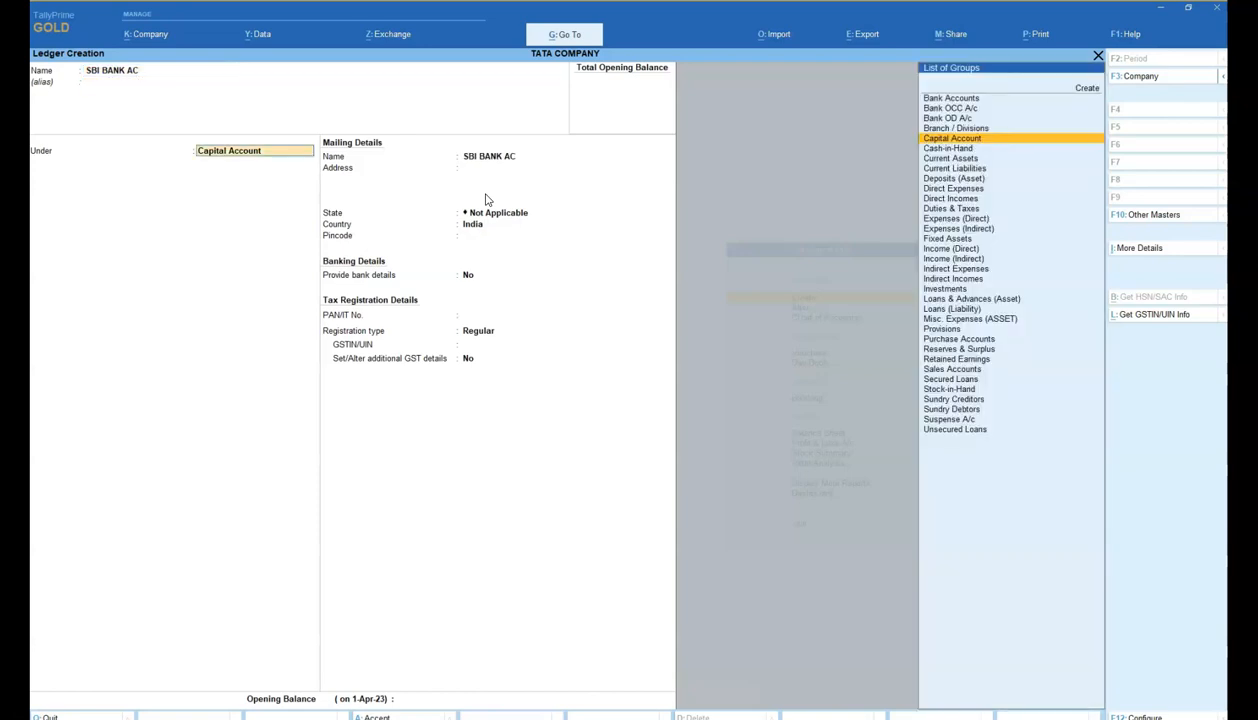
# Step: Place the SBI BANK AC ledger under the Bank Accounts group
pyautogui.write('Bank')
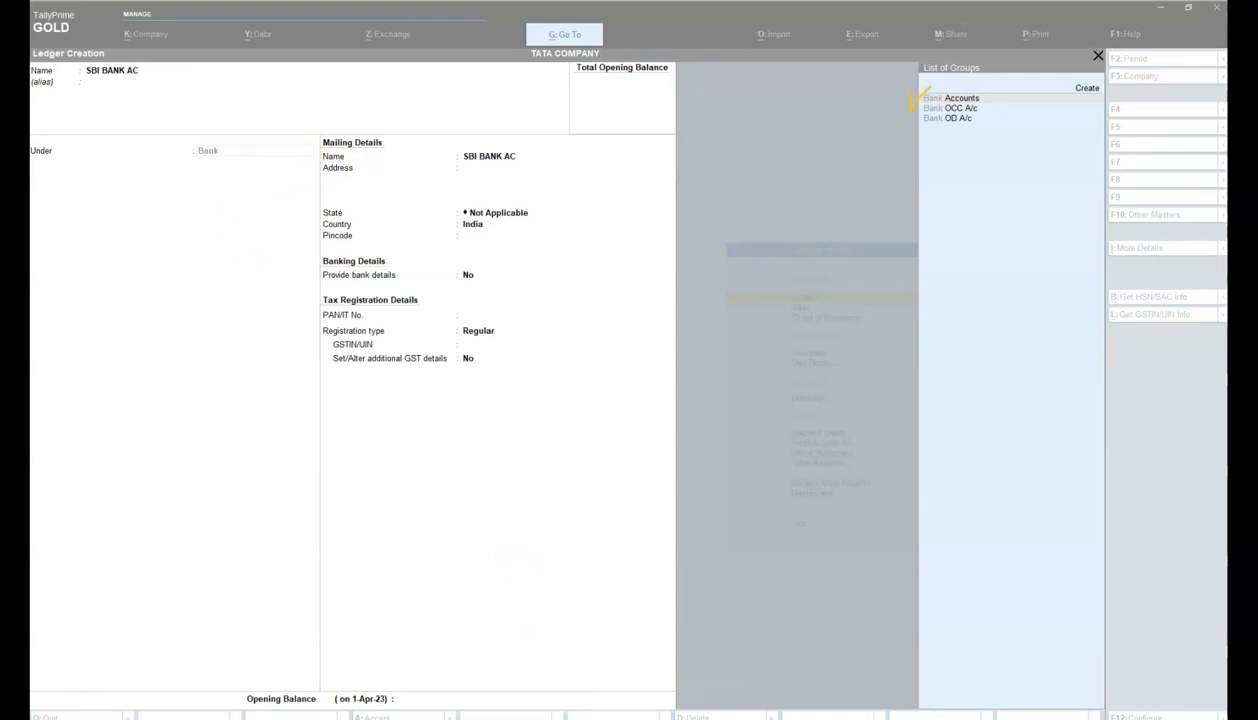
pyautogui.moveTo(143, 76); pyautogui.dragTo(193, 71)
pyautogui.moveTo(33, 140)
pyautogui.mouseDown()
pyautogui.moveTo(94, 170)
pyautogui.moveTo(30, 126)
pyautogui.mouseUp()
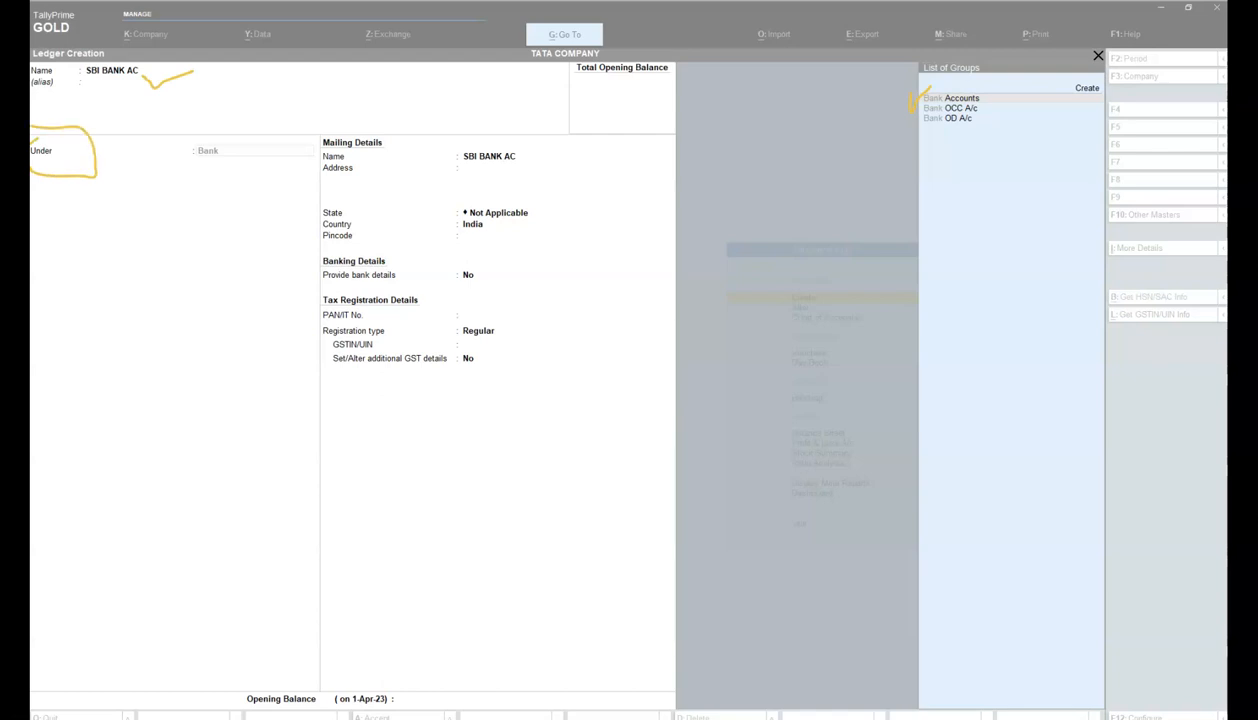
pyautogui.moveTo(187, 158); pyautogui.dragTo(232, 136)
pyautogui.press('Escape')
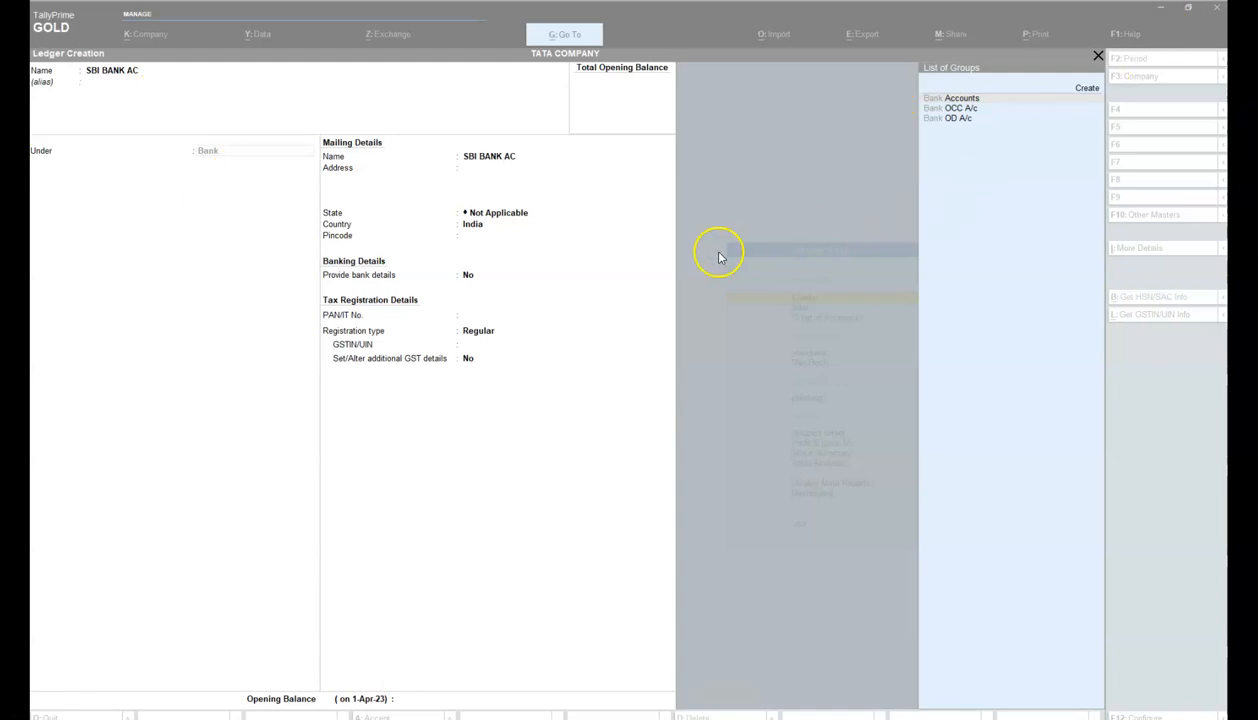
pyautogui.click(766, 268)
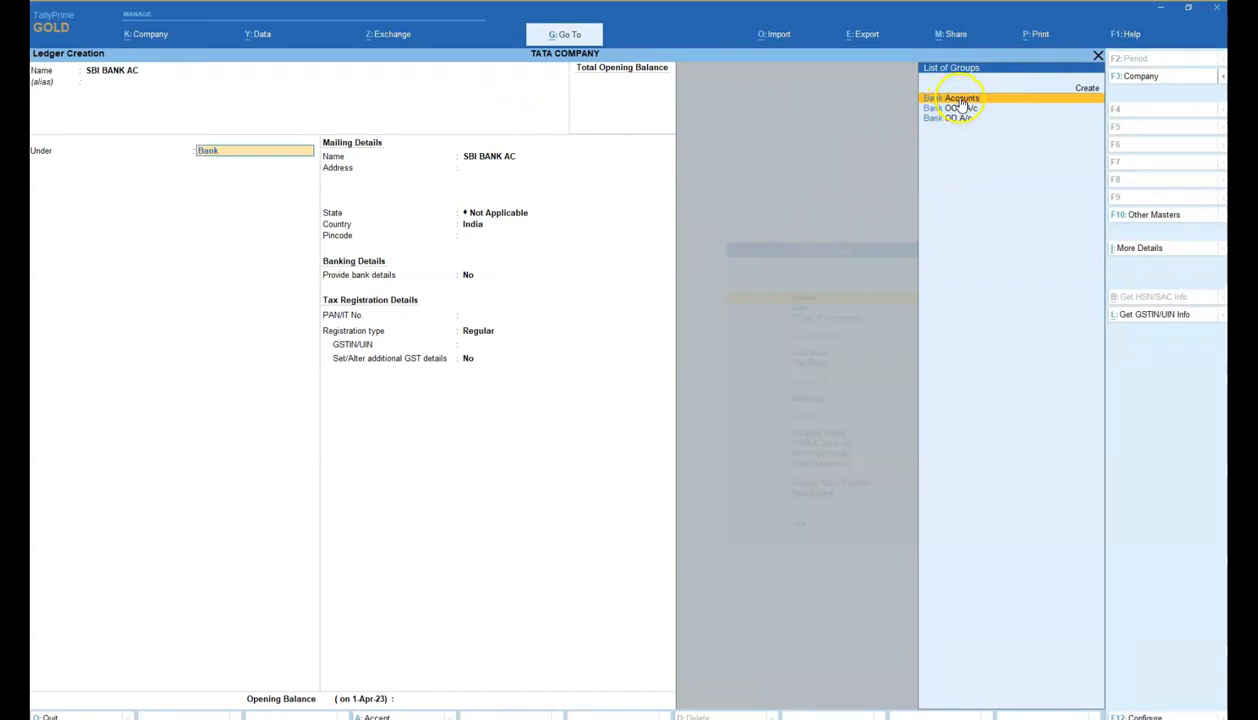
pyautogui.click(960, 100)
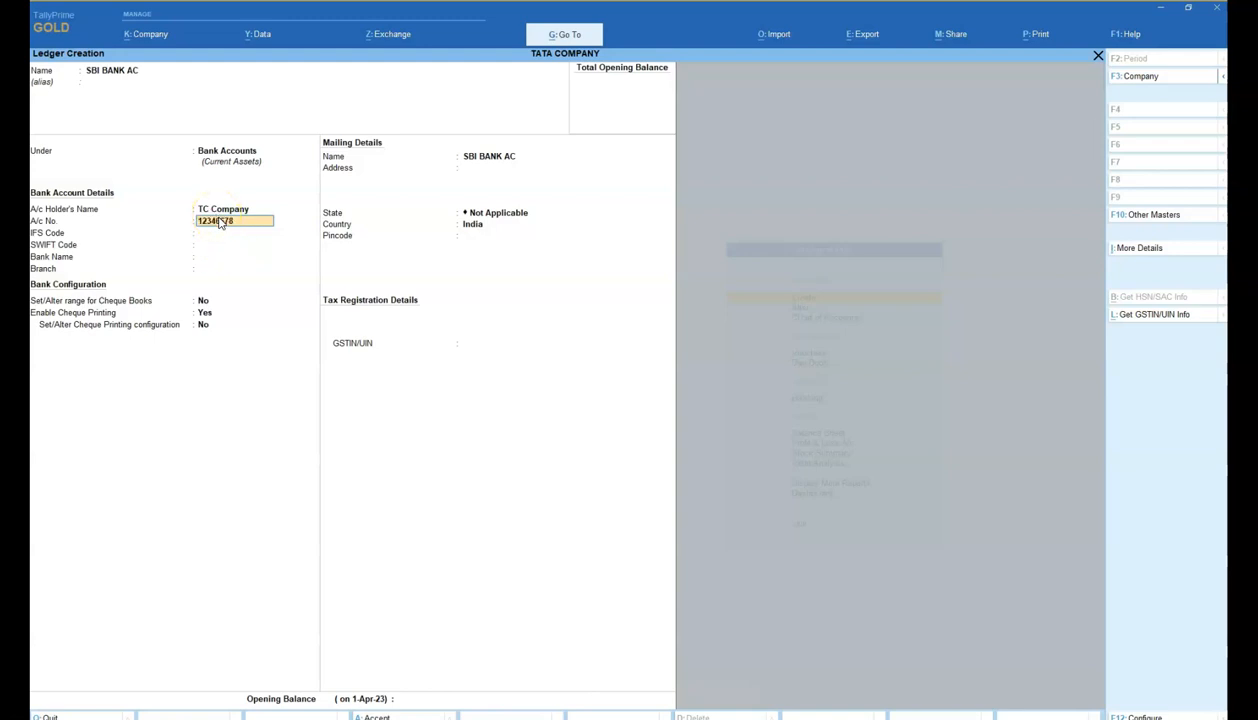
# Step: Confirm the bank account number and set the IFS code to 123456, leaving the SWIFT code blank and keeping the ledger form open
pyautogui.press('Return')
pyautogui.write('123456')
pyautogui.press('Return')
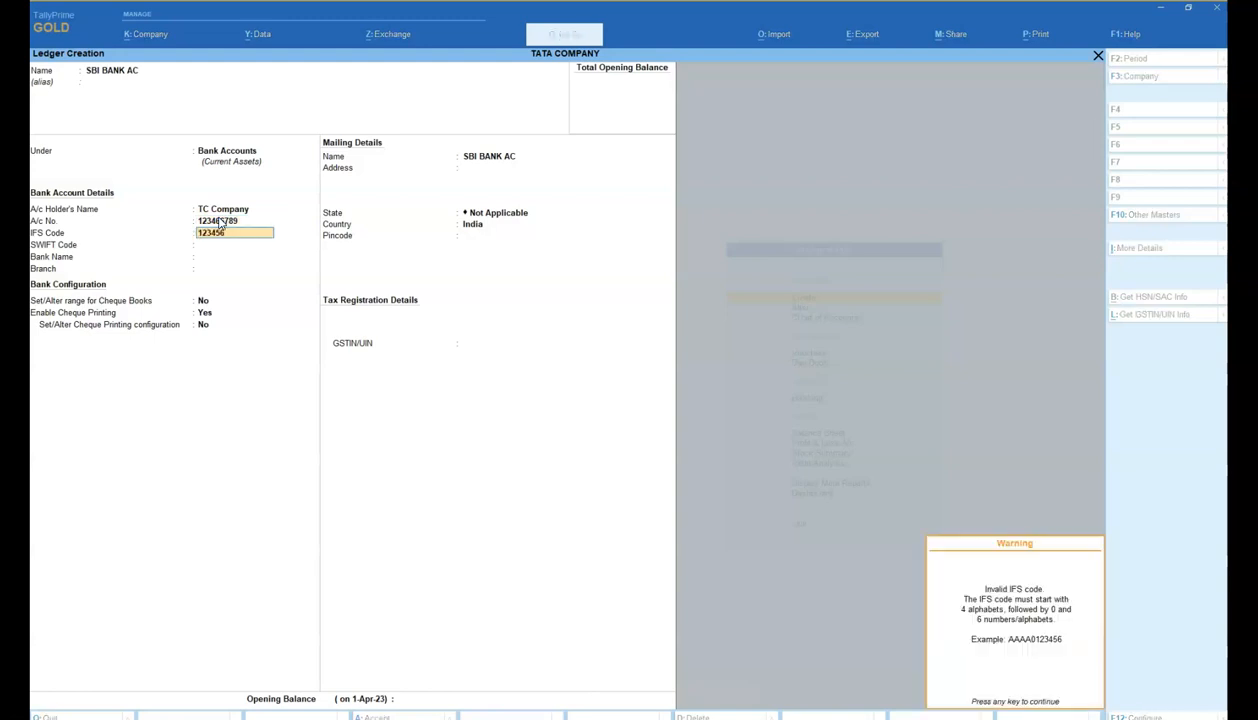
pyautogui.press('Return')
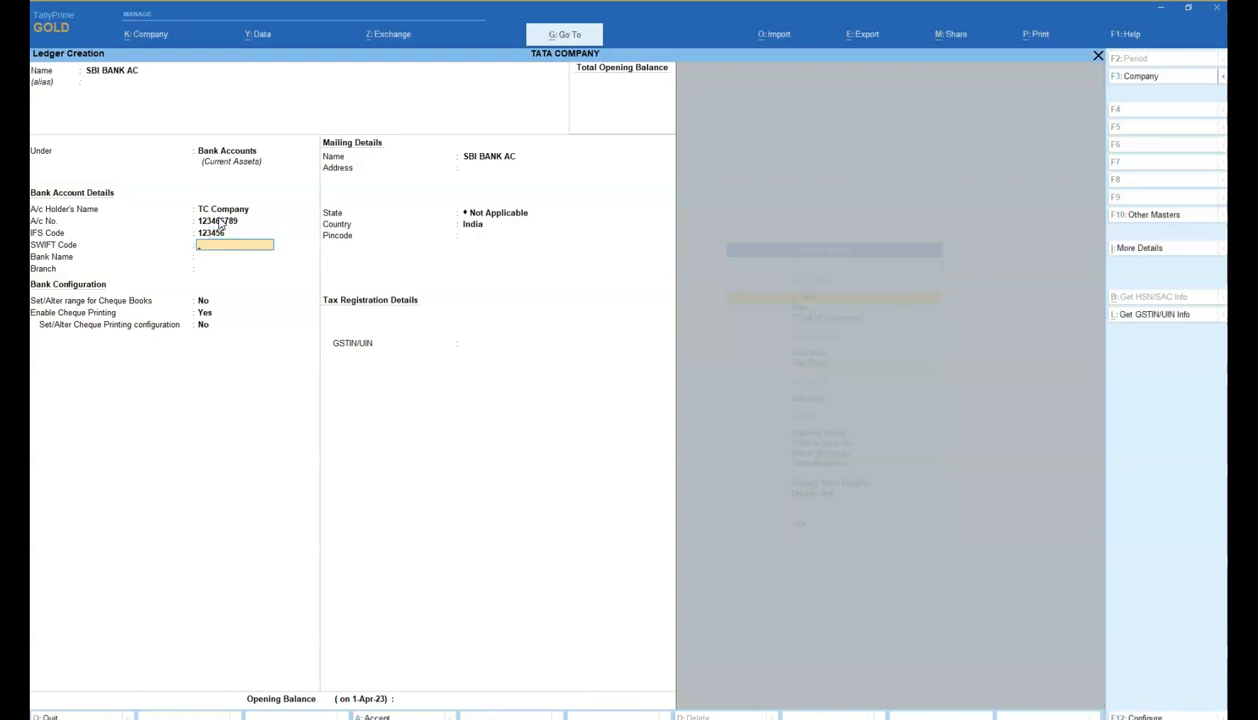
pyautogui.press('Return')
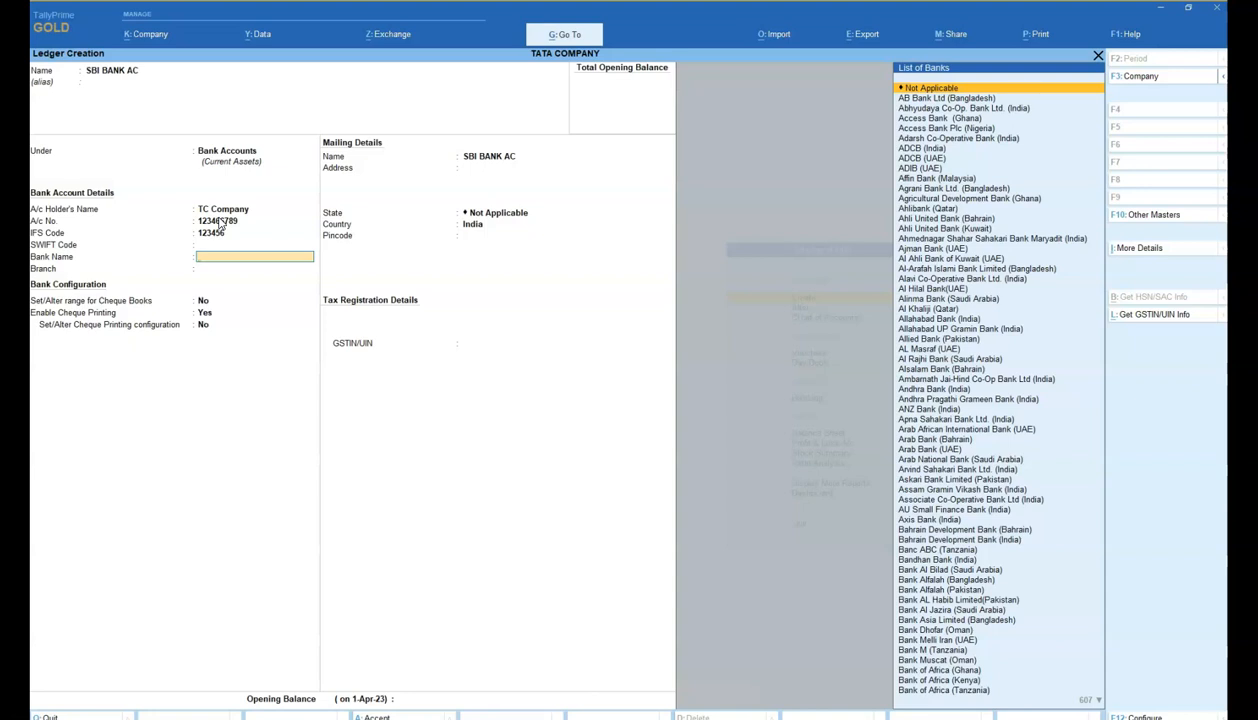
pyautogui.press('Escape')
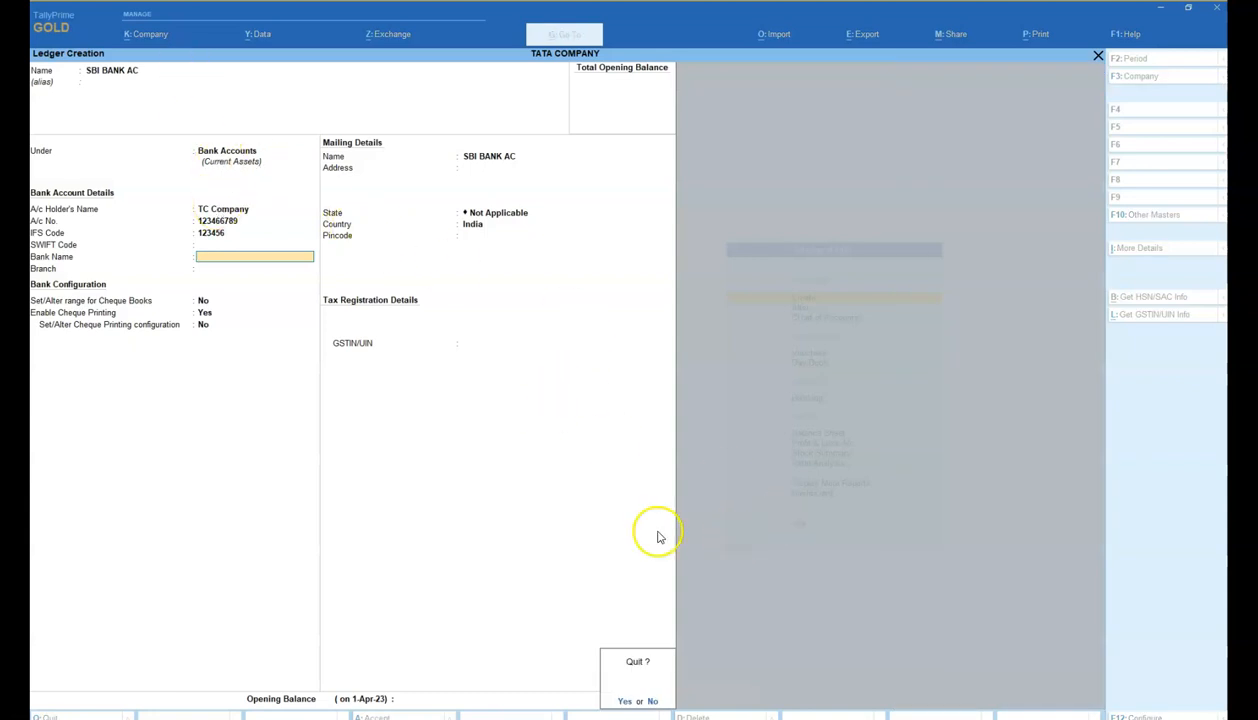
pyautogui.press('n')
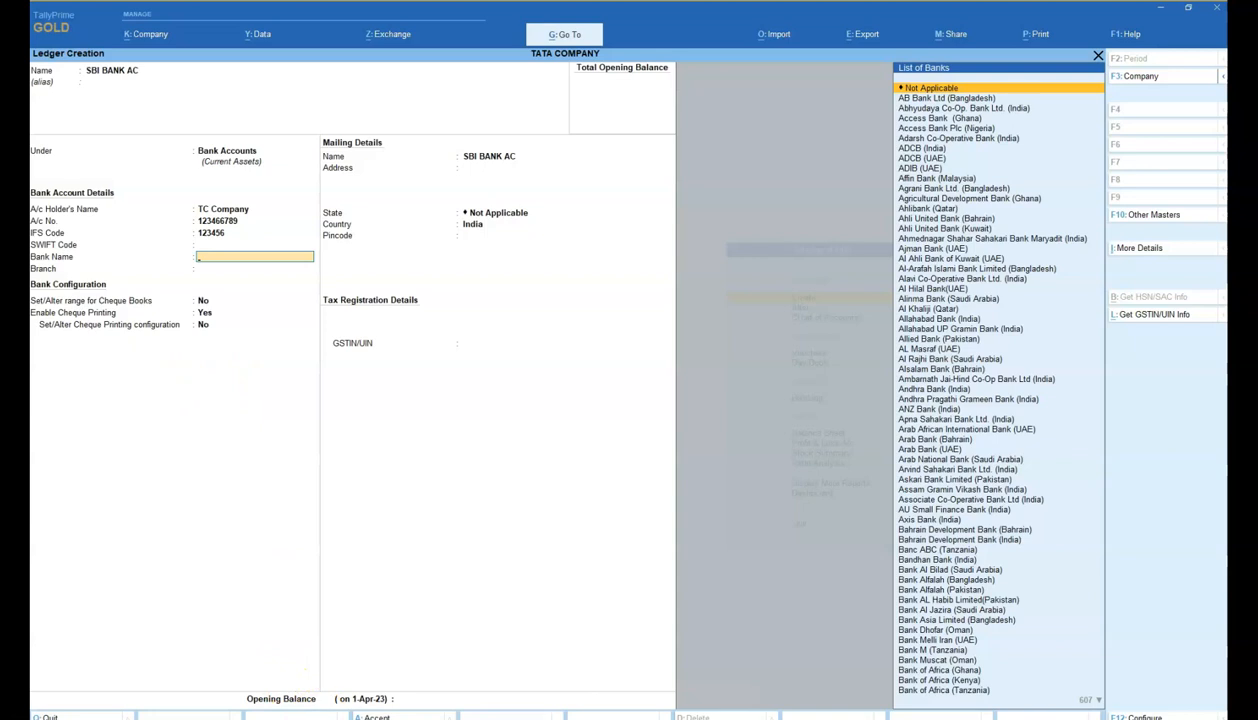
# Step: Switch to the PDF notes and examine the ledger practice exercise and the multiple-ledger creation section, returning to the ledger form
pyautogui.moveTo(435, 712)
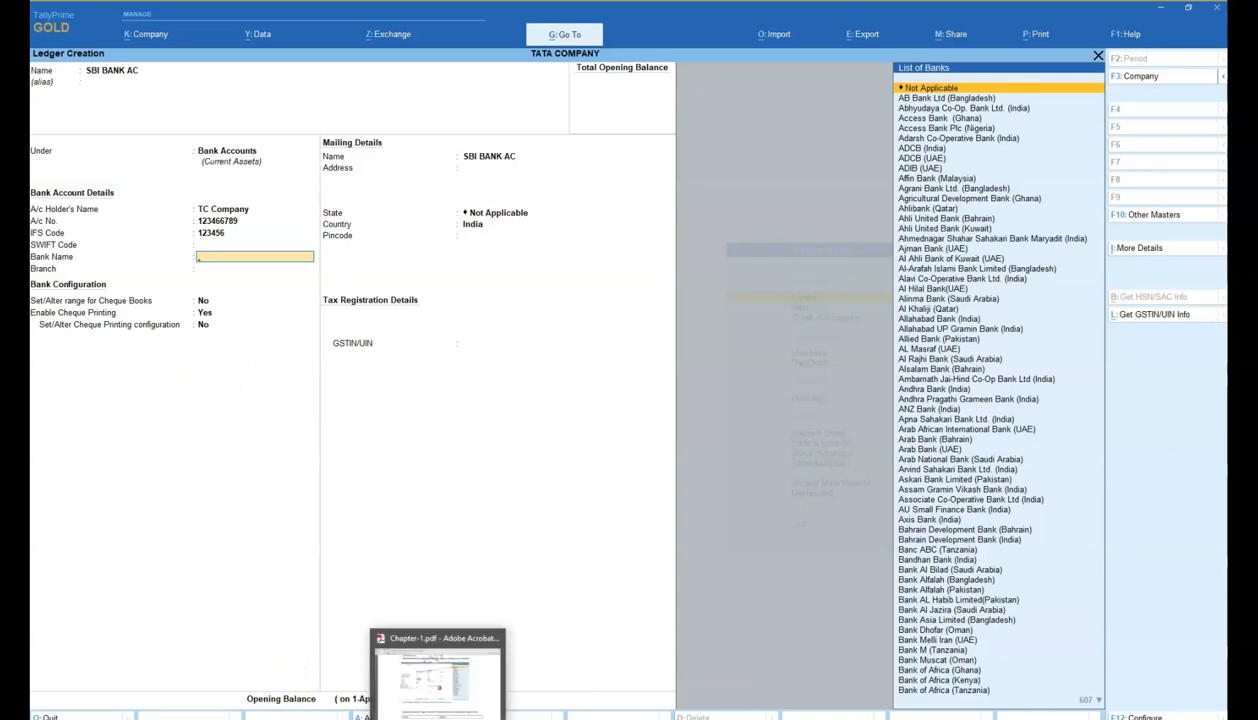
pyautogui.click(437, 690)
pyautogui.scroll(1, 528, 527)
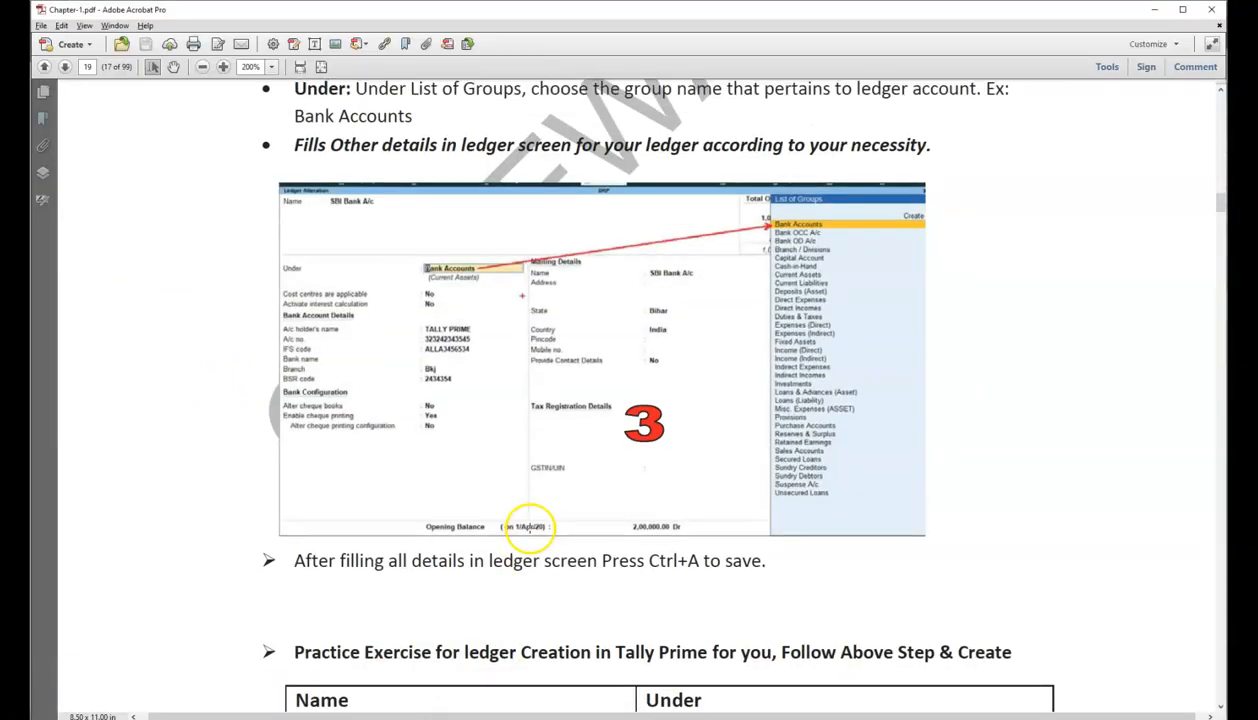
pyautogui.scroll(-10, 528, 527)
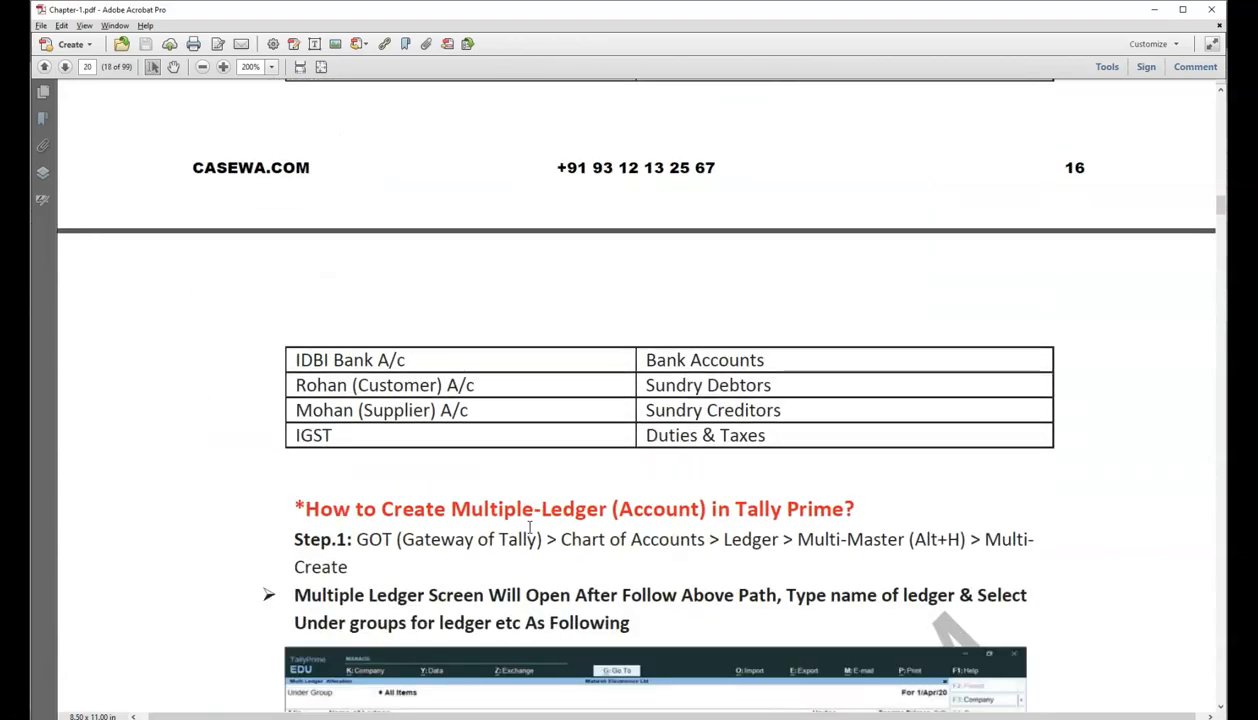
pyautogui.scroll(-5, 530, 527)
pyautogui.hotkey('alt', 'Tab')
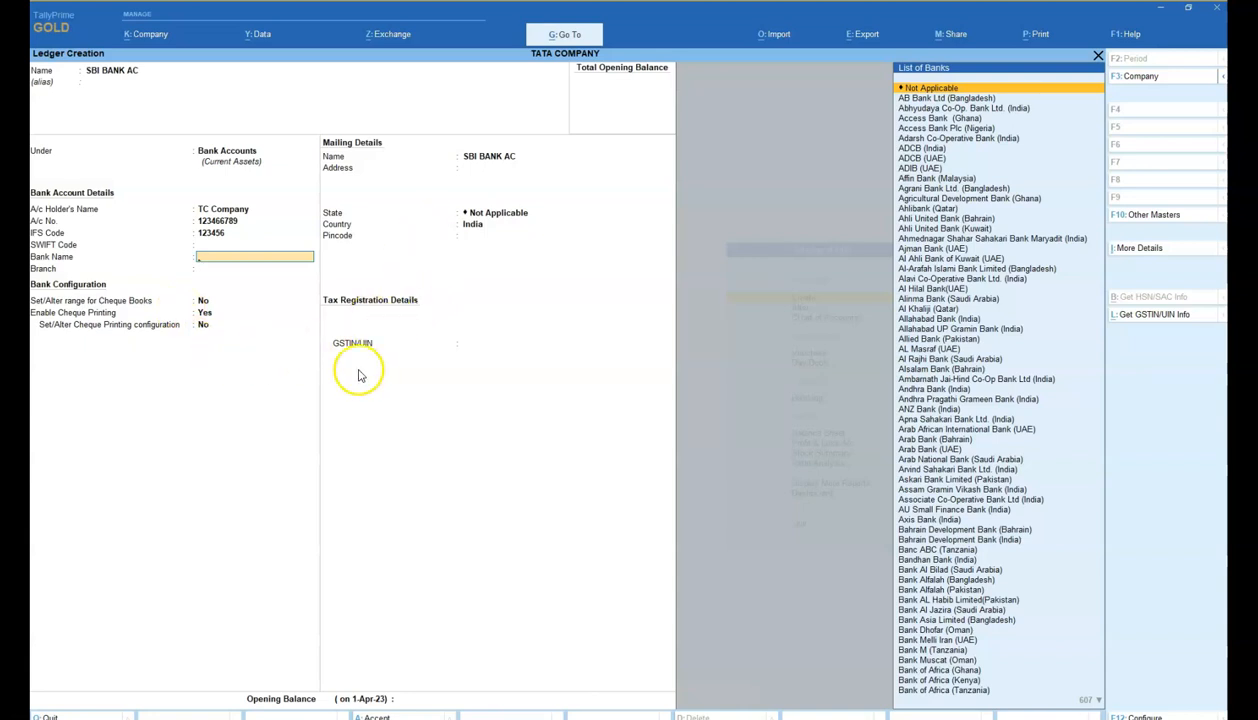
pyautogui.hotkey('alt', 'Tab')
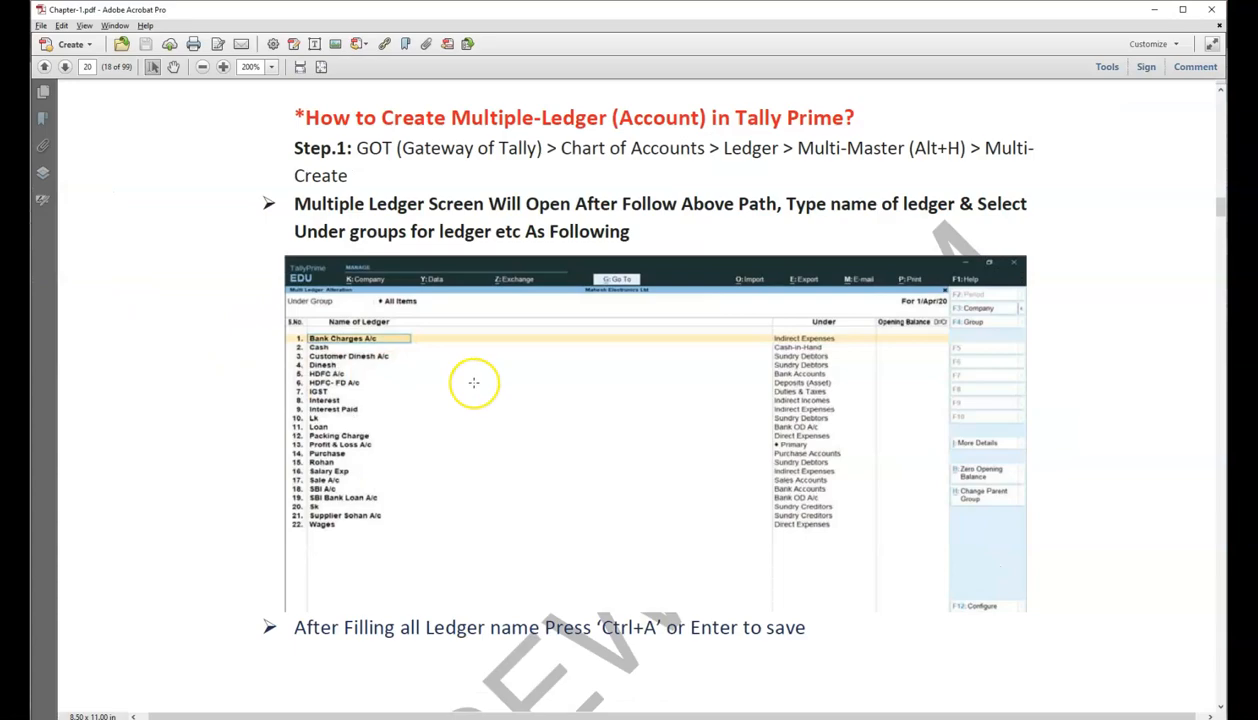
pyautogui.scroll(-3, 474, 383)
pyautogui.scroll(4, 474, 383)
pyautogui.scroll(-2, 474, 383)
pyautogui.hotkey('alt', 'Tab')
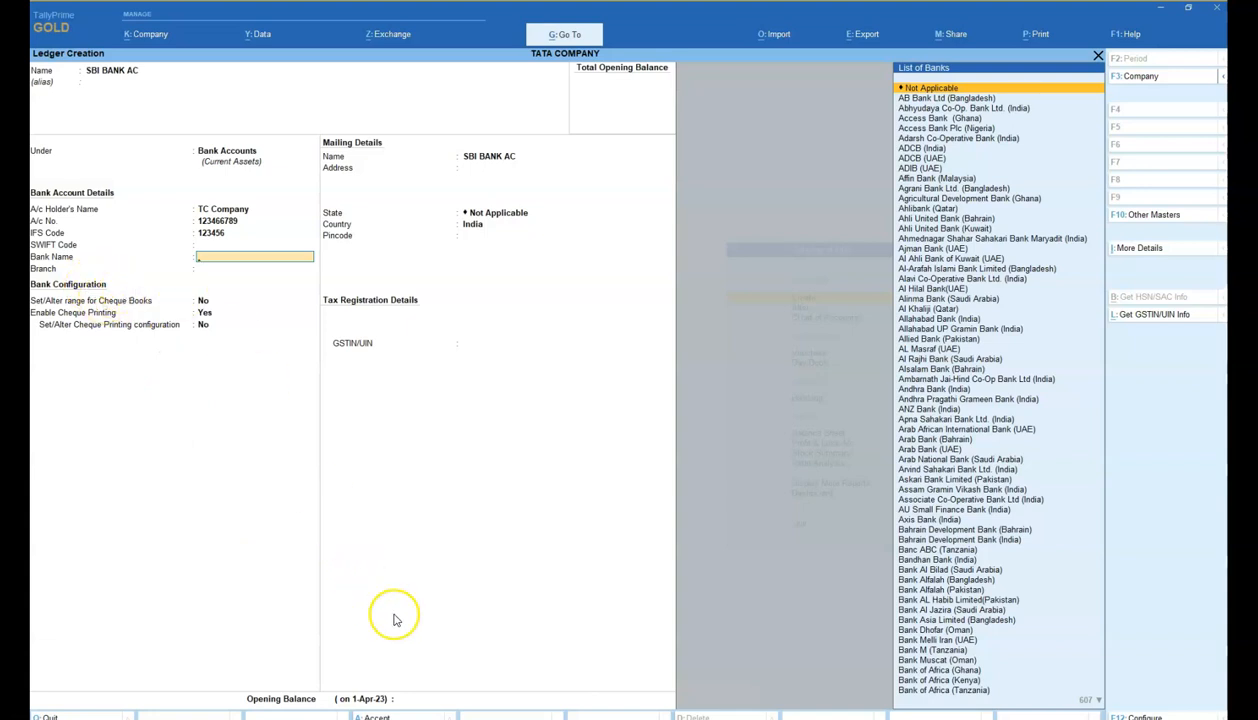
# Step: Set the ledger's bank name to Access Bank (Ghana)
pyautogui.press('Down')
pyautogui.press('Down')
pyautogui.press('Down')
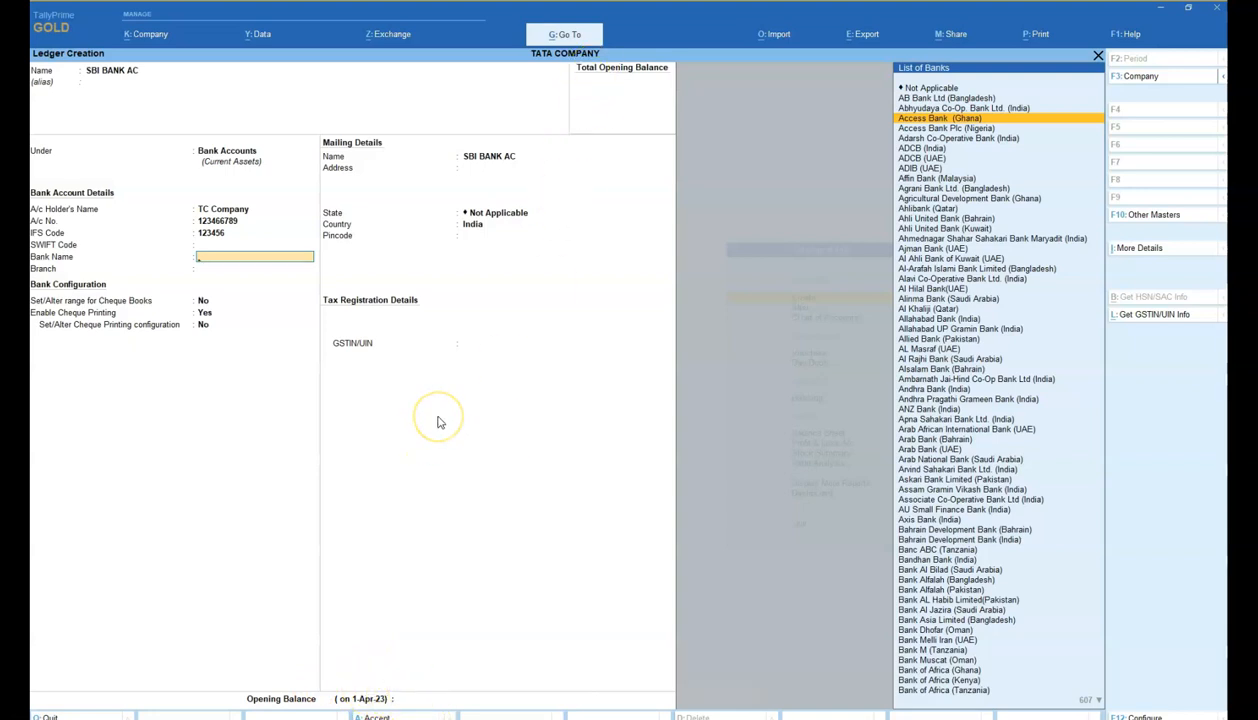
pyautogui.press('Return')
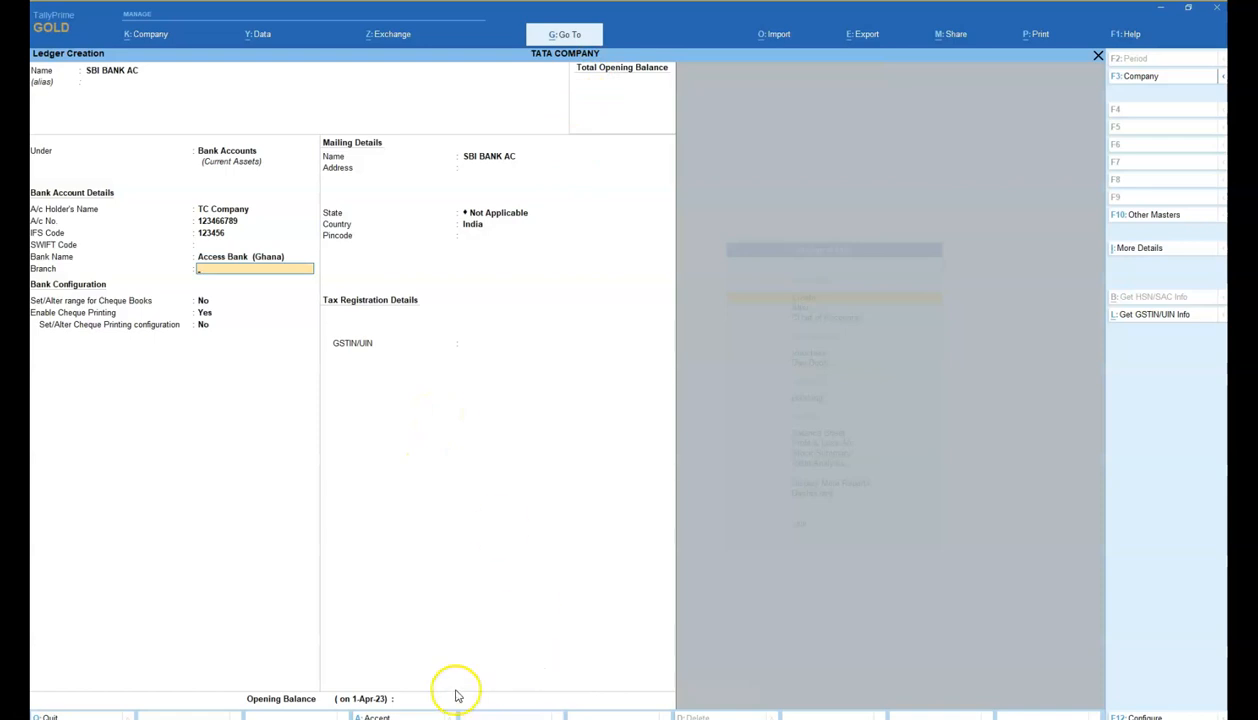
# Step: Leave the branch and GSTIN/UIN blank and set the SBI BANK AC ledger's opening balance to 200000
pyautogui.click(431, 713)
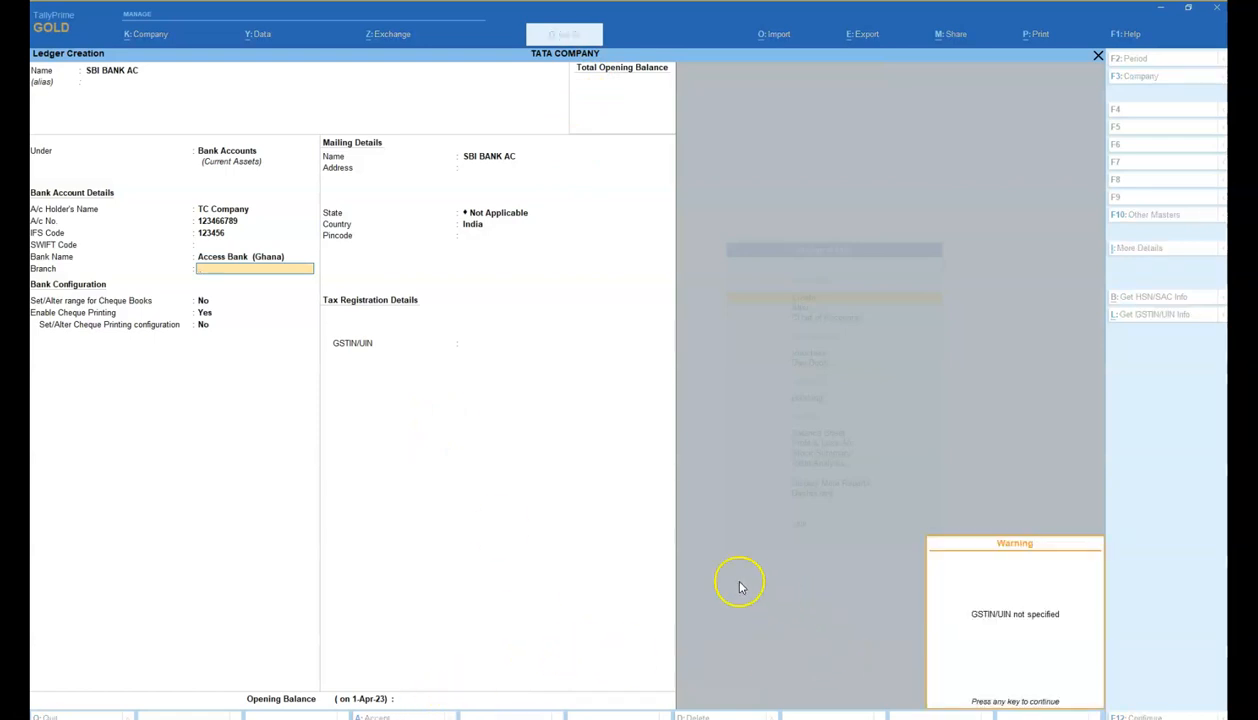
pyautogui.press('Return')
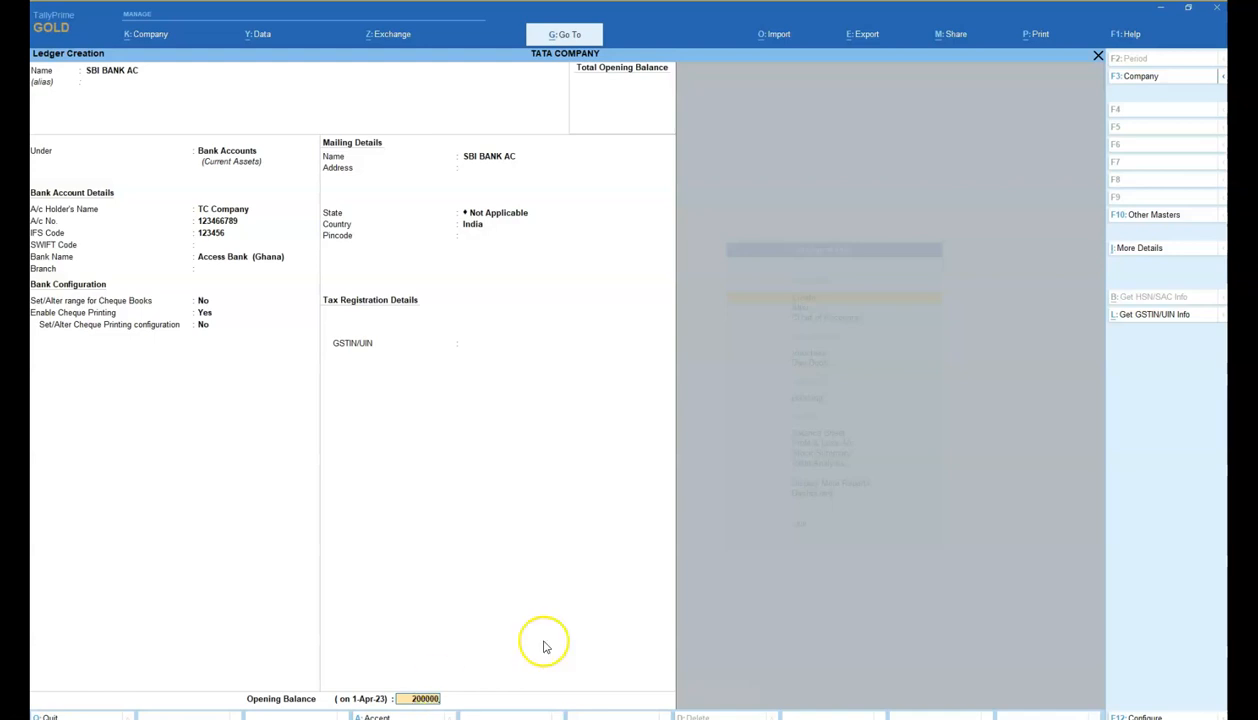
pyautogui.press('Up')
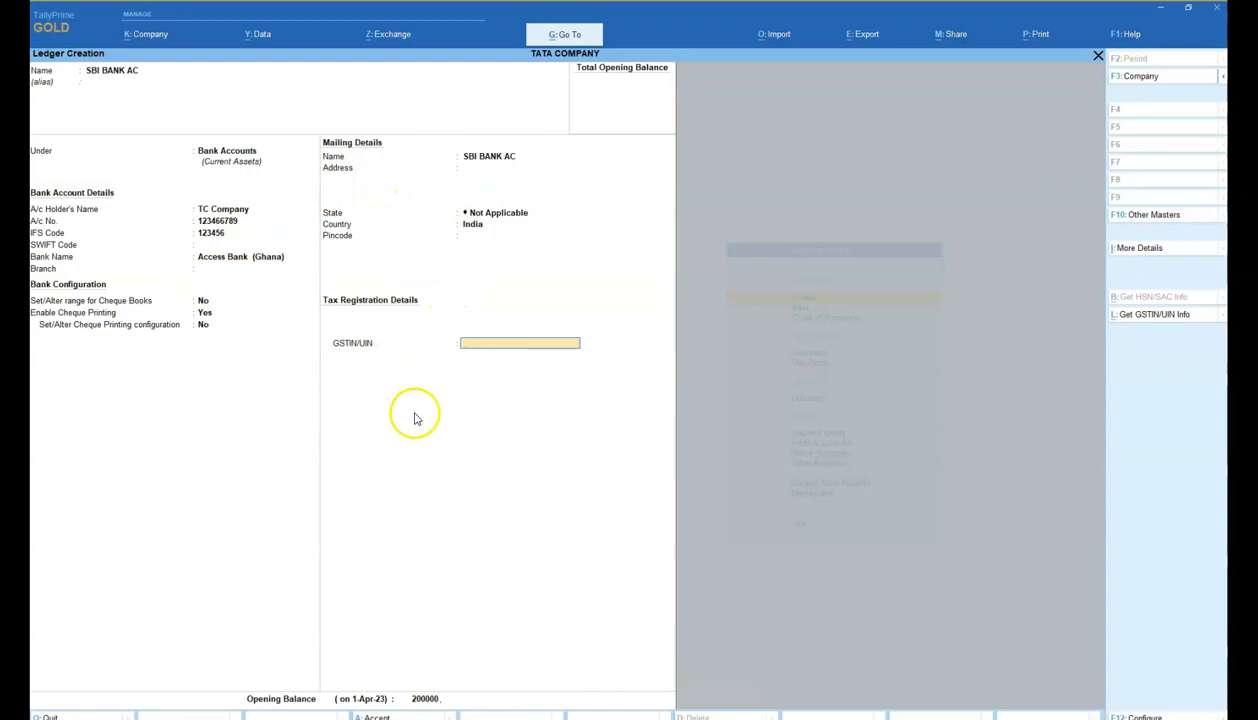
# Step: Switch to the PDF notes and look up the customer ledger in the practice exercise table
pyautogui.hotkey('alt', 'Tab')
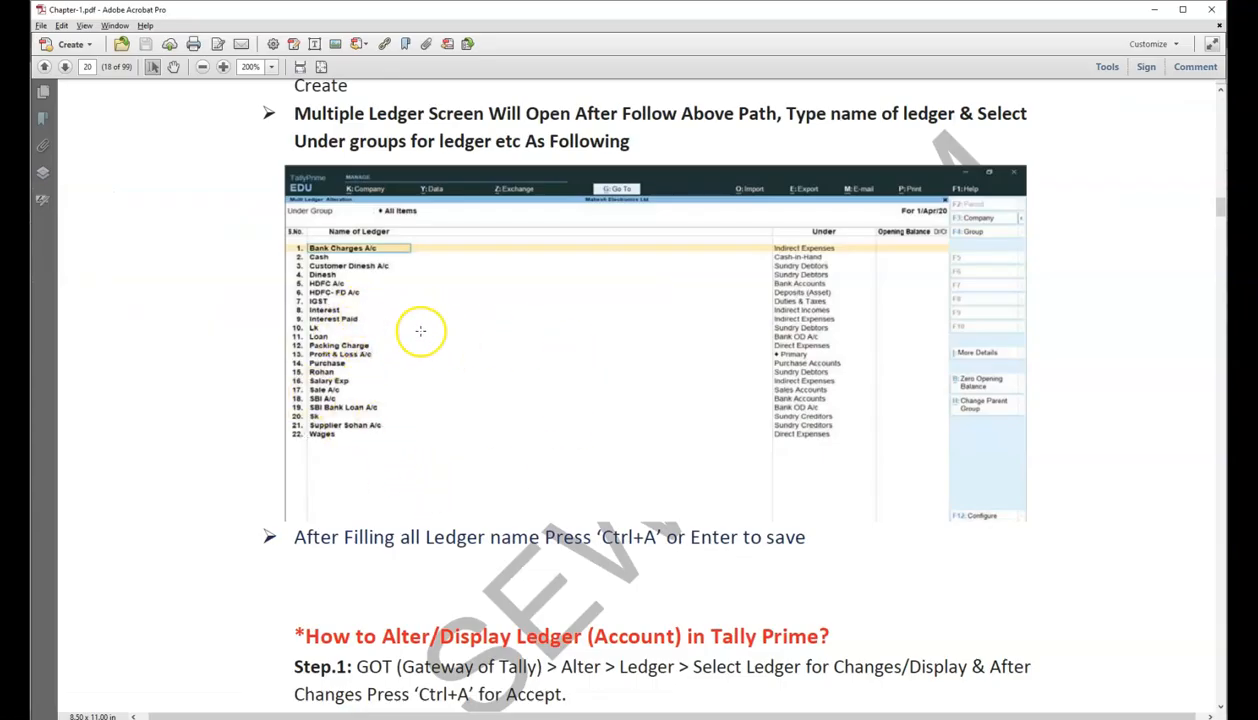
pyautogui.scroll(5, 421, 331)
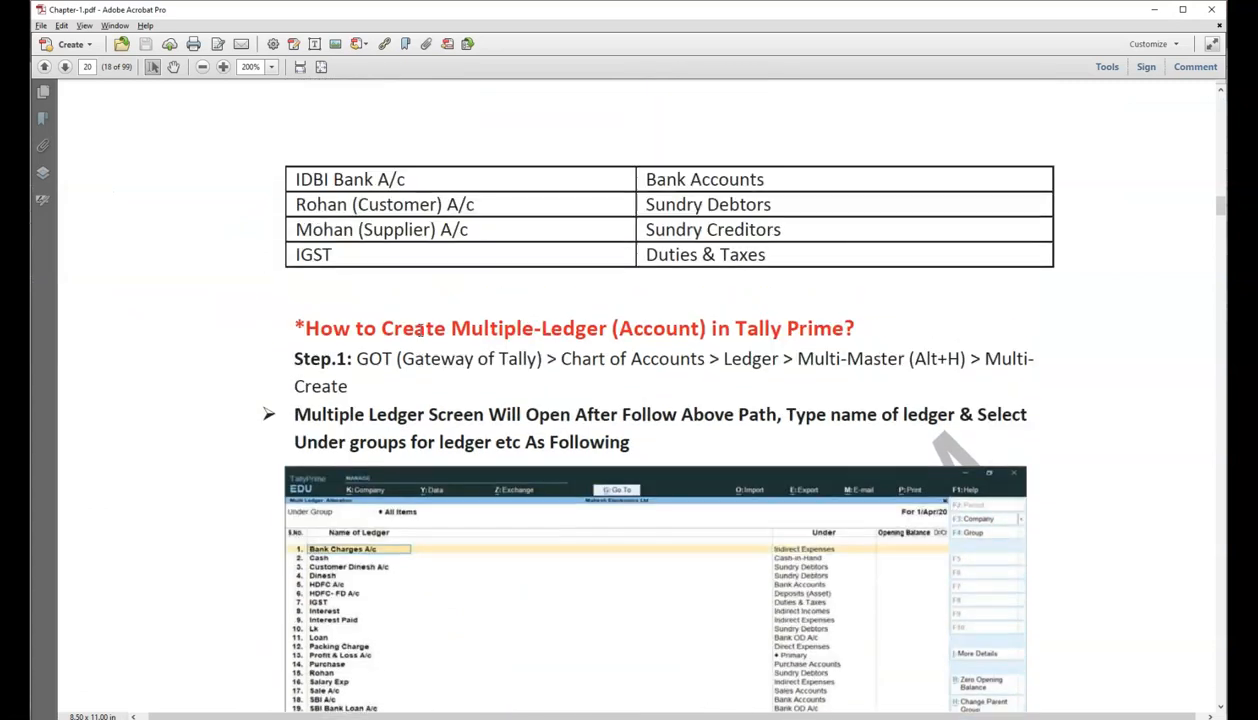
pyautogui.scroll(2, 421, 331)
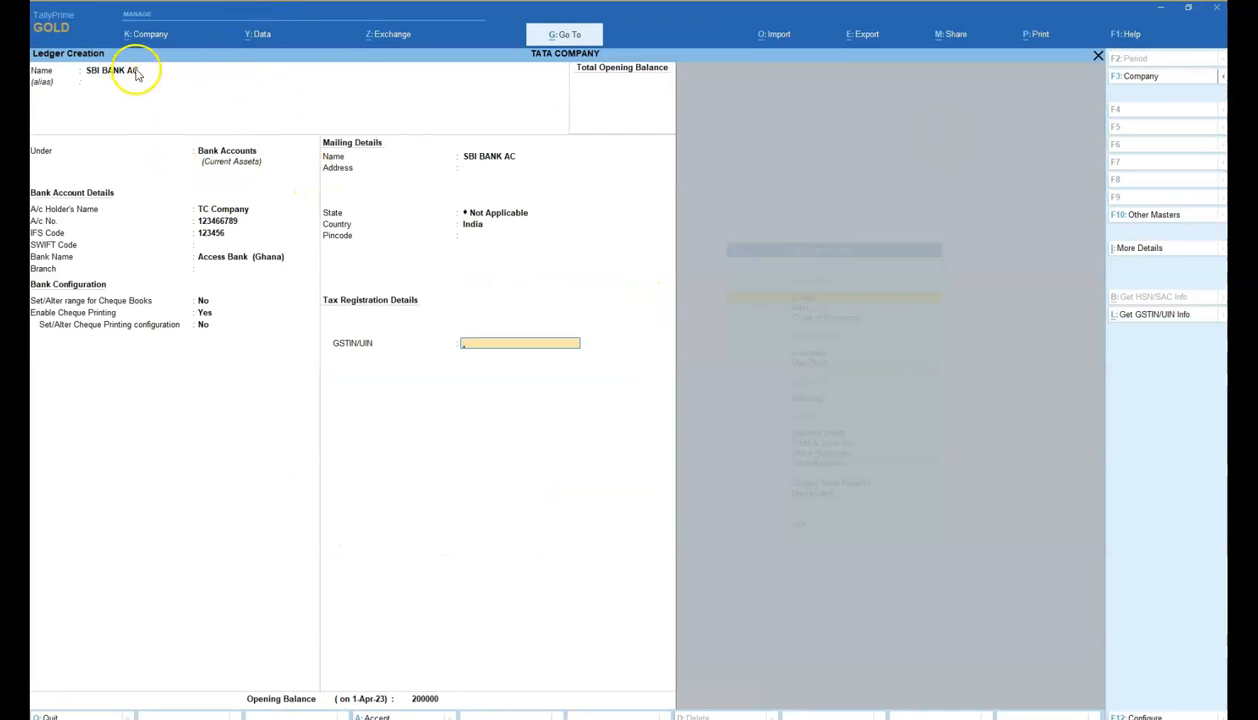
pyautogui.click(135, 71)
pyautogui.hotkey('alt', 'Tab')
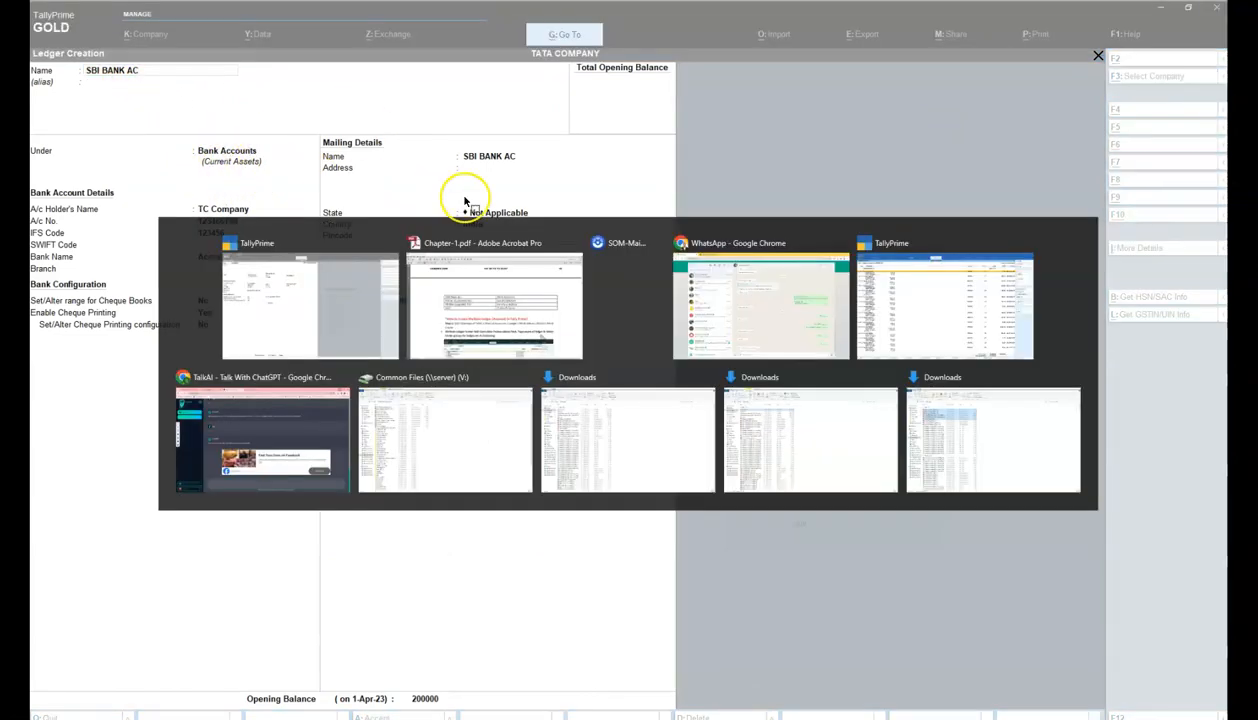
pyautogui.moveTo(297, 326); pyautogui.dragTo(481, 326)
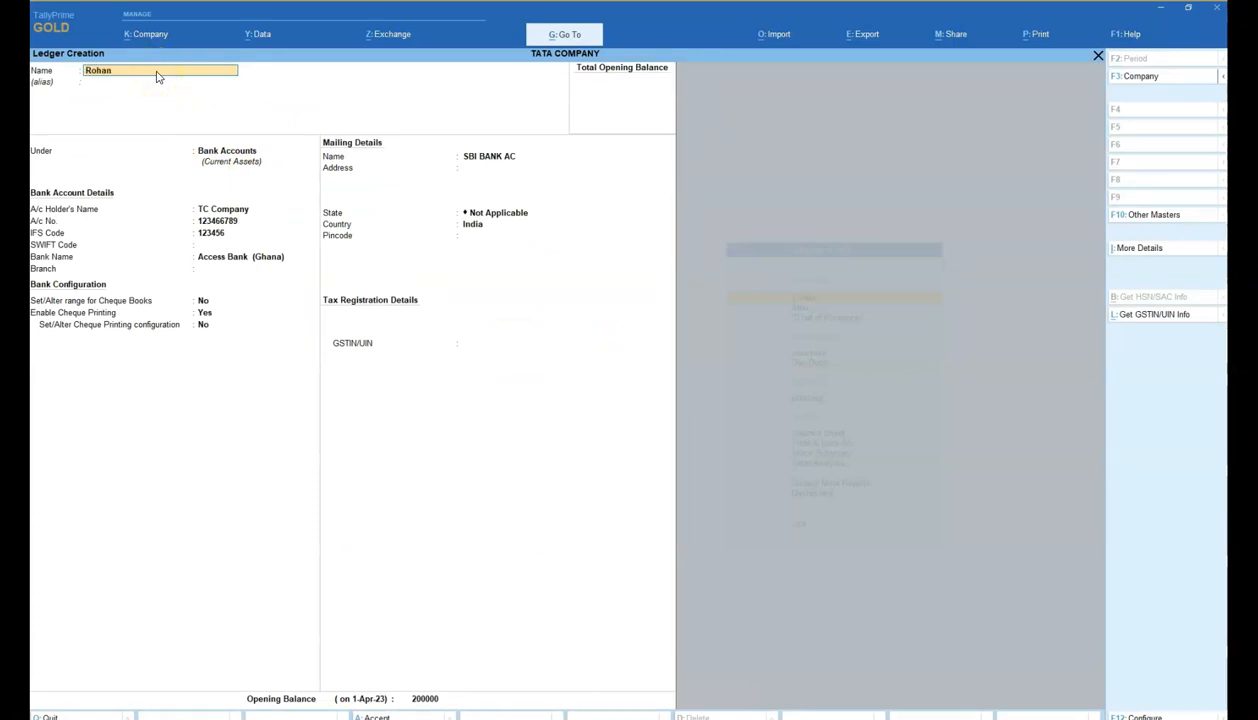
# Step: In the TallyPrime ledger form, rename the ledger to the customer's name followed by Ac and place it under Sundry Debtors
pyautogui.press('BackSpace')
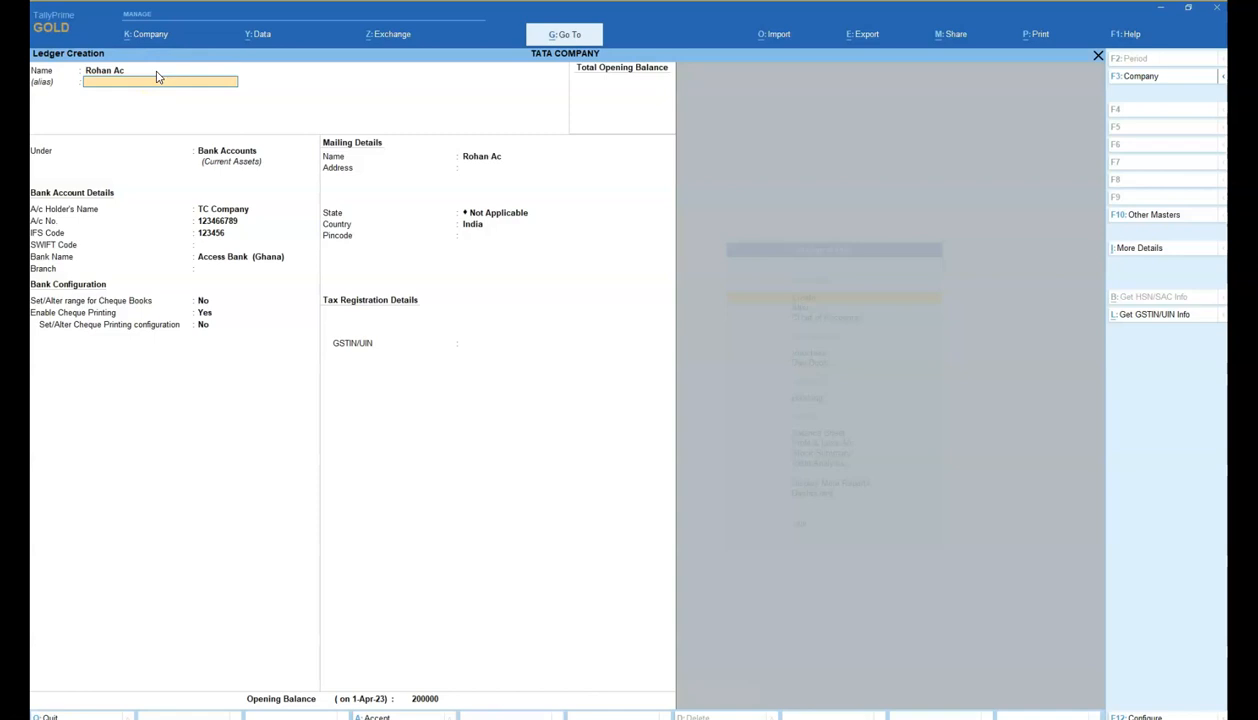
pyautogui.press('Return')
pyautogui.write('De')
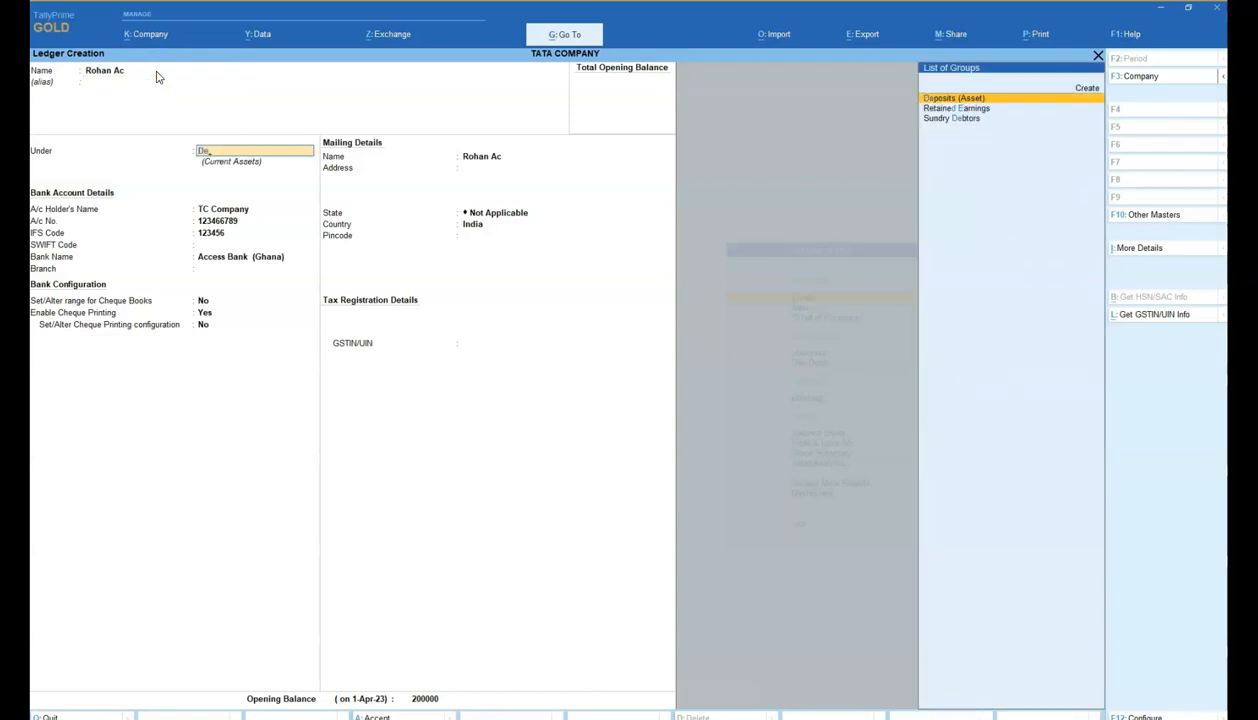
pyautogui.write('bt')
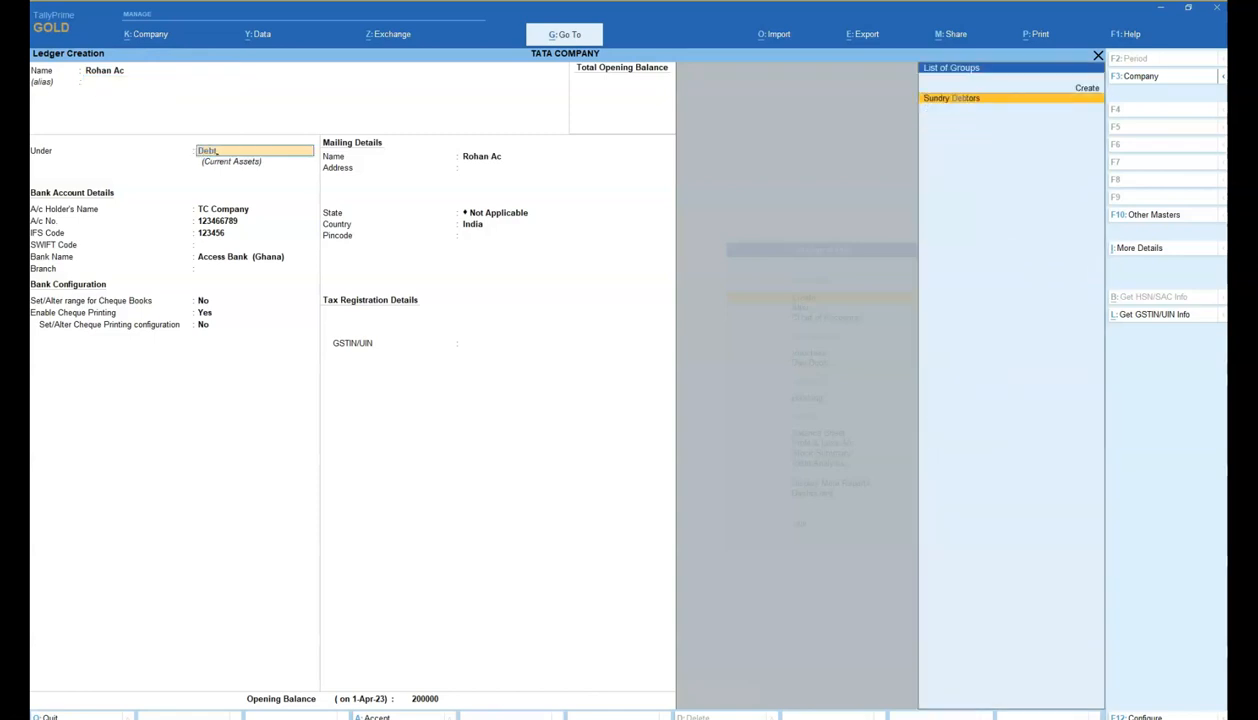
pyautogui.click(957, 100)
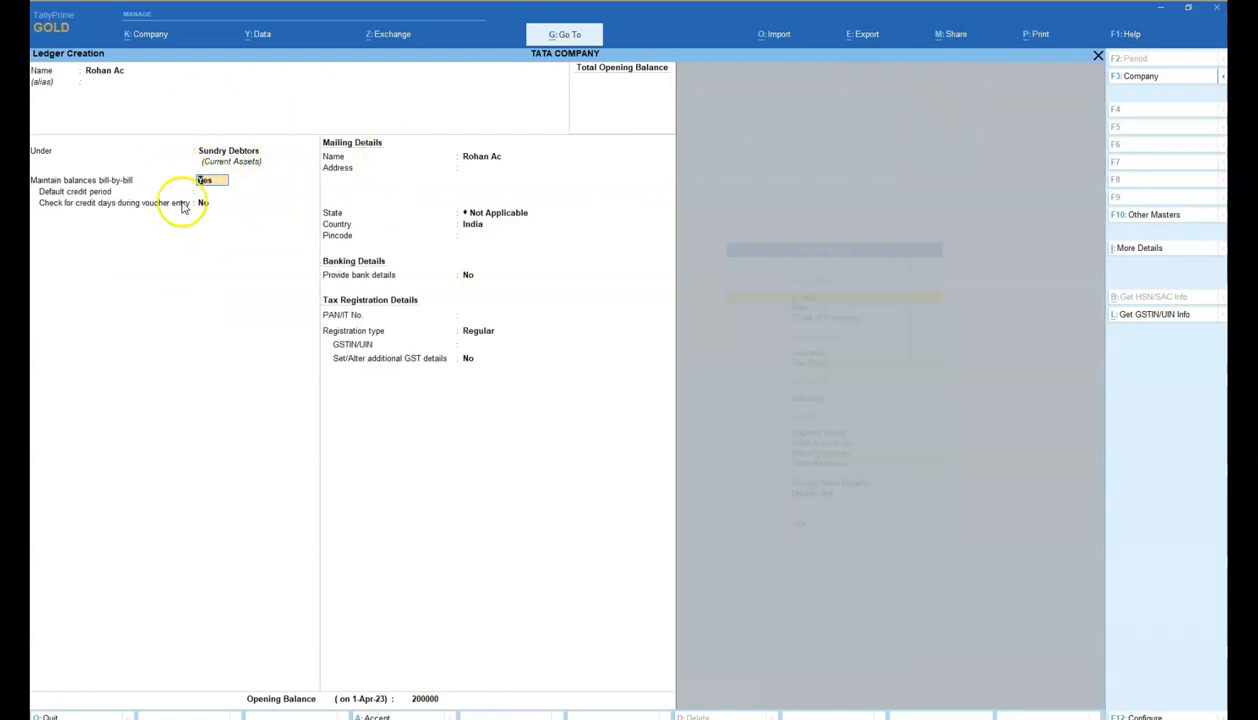
# Step: Rename the ledger to the supplier's name followed by Ac and place it under Sundry Creditors
pyautogui.click(108, 77)
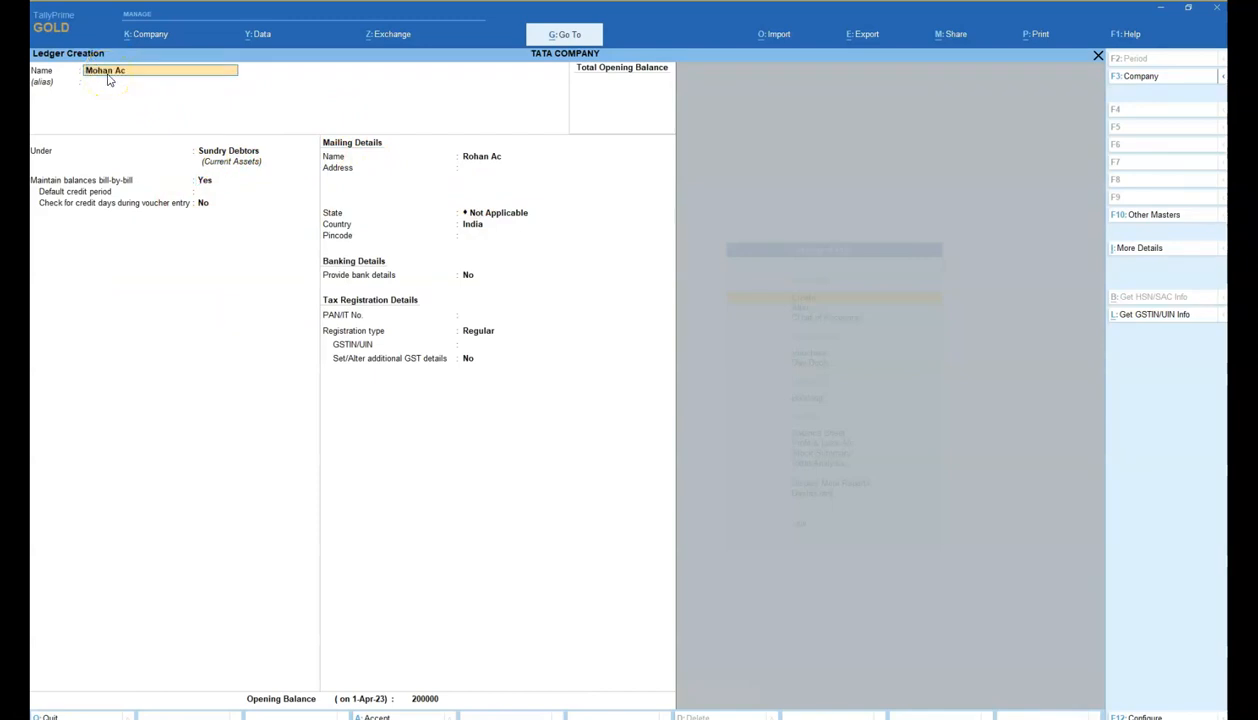
pyautogui.press('Return')
pyautogui.press('Return')
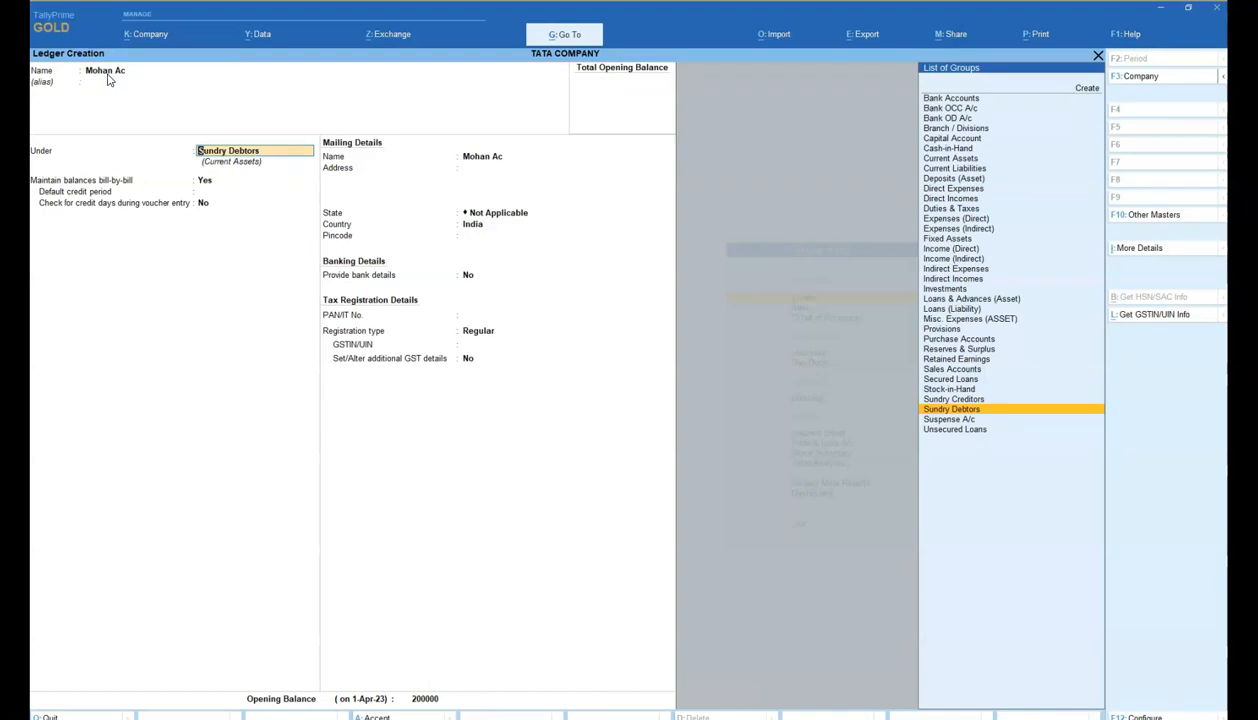
pyautogui.write('Su')
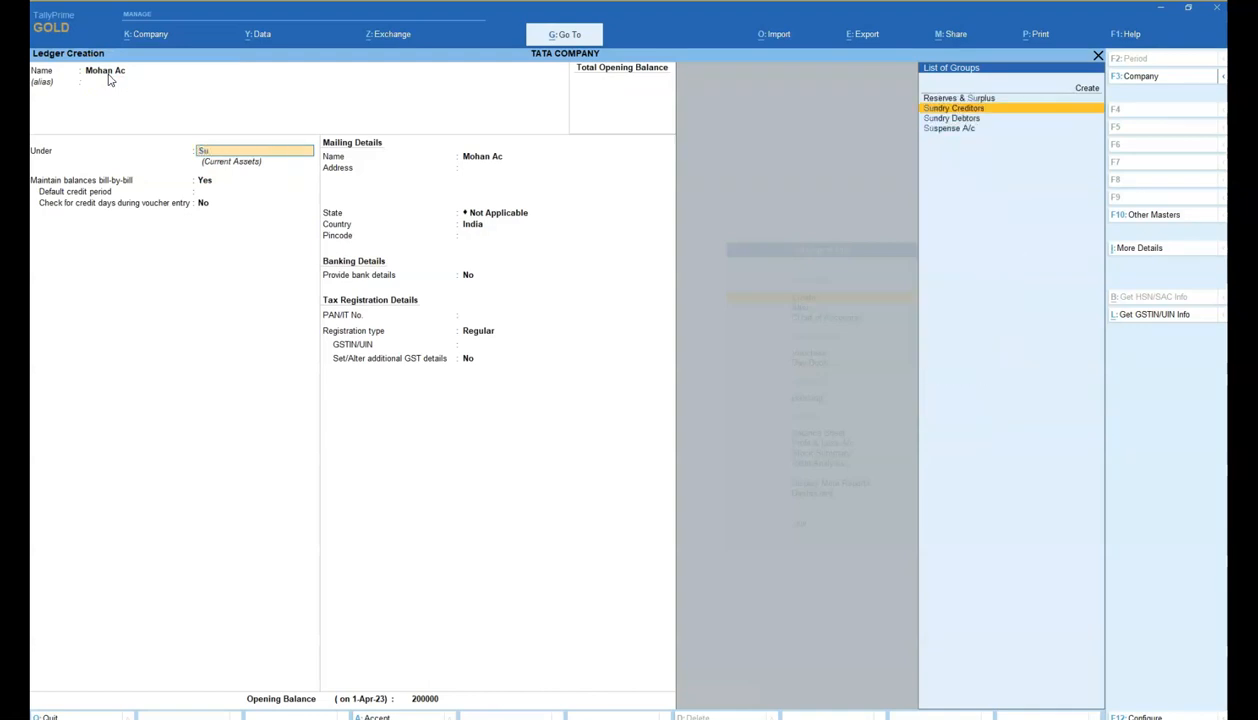
pyautogui.press('Return')
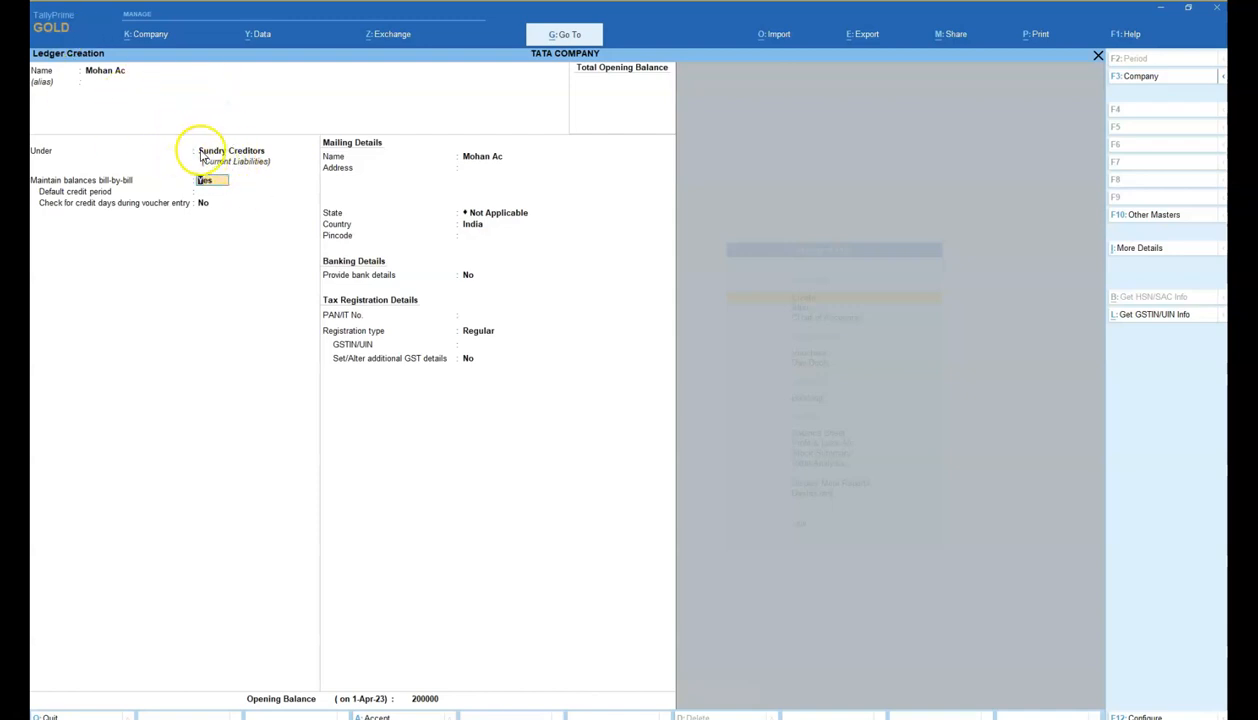
# Step: Switch to the PDF notes, check the supplier and IGST rows of the practice exercise, and return to the ledger form
pyautogui.hotkey('alt', 'Tab')
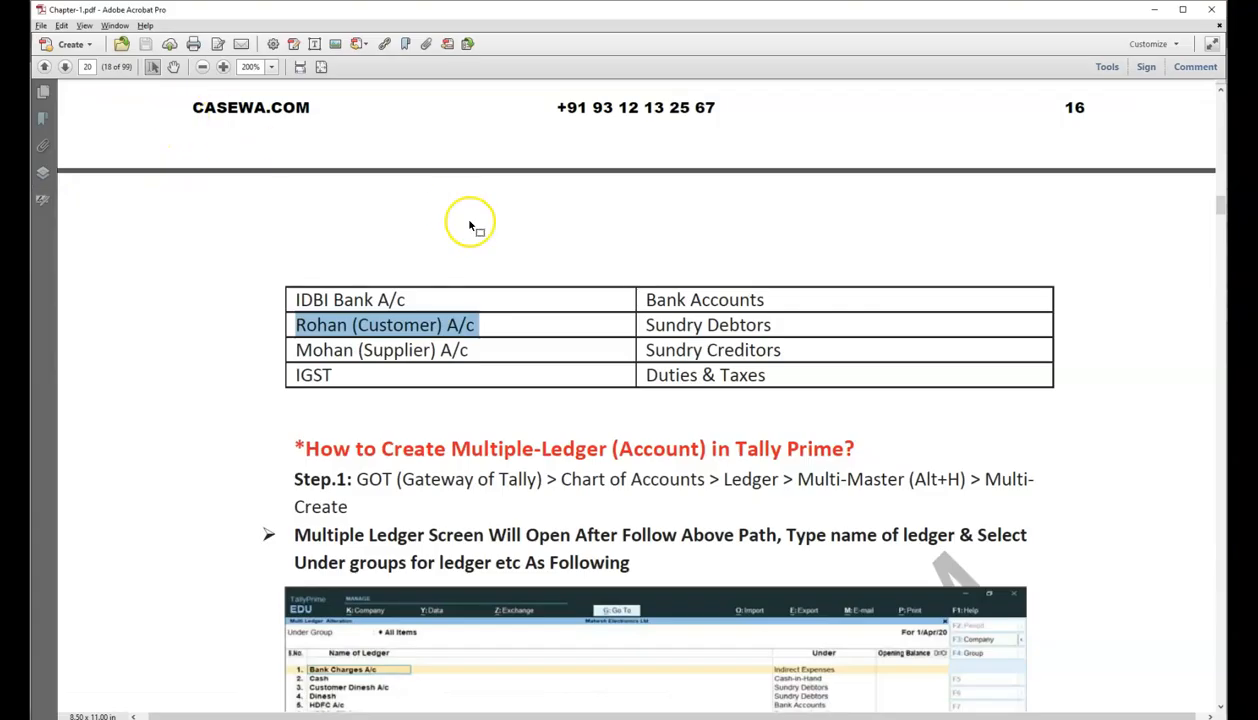
pyautogui.moveTo(300, 350); pyautogui.dragTo(771, 354)
pyautogui.click(677, 354)
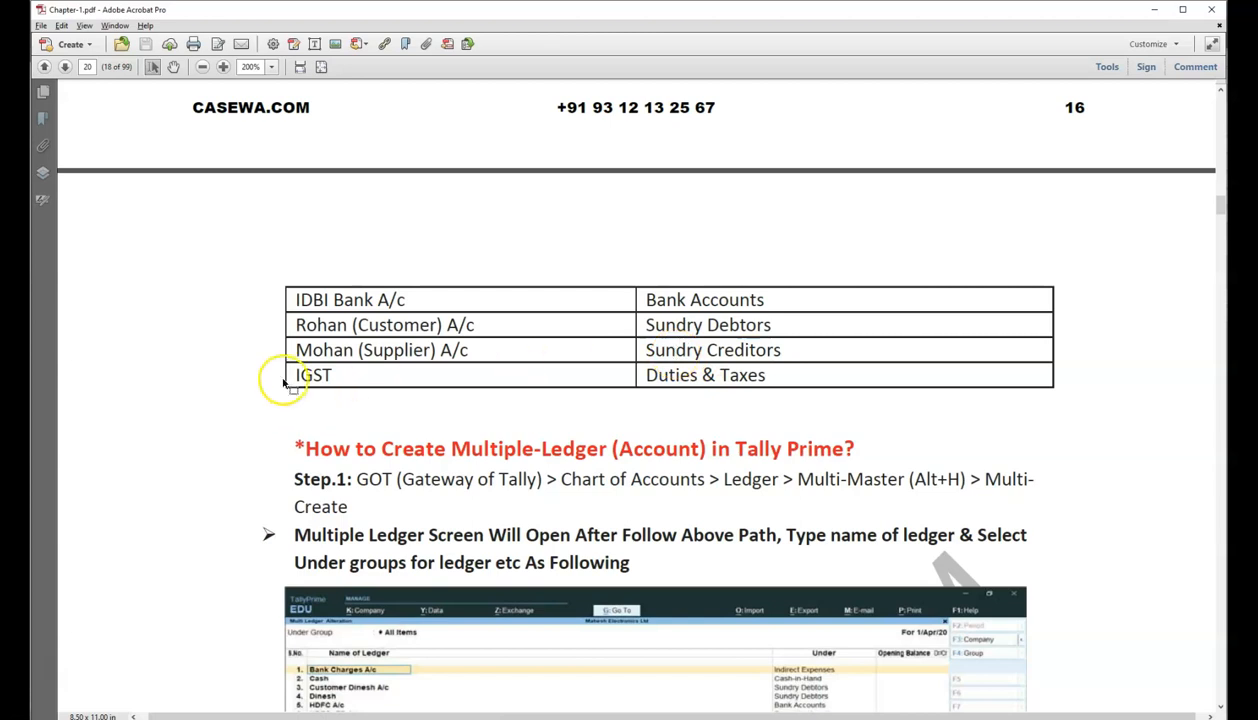
pyautogui.moveTo(296, 376); pyautogui.dragTo(357, 374)
pyautogui.click(357, 374)
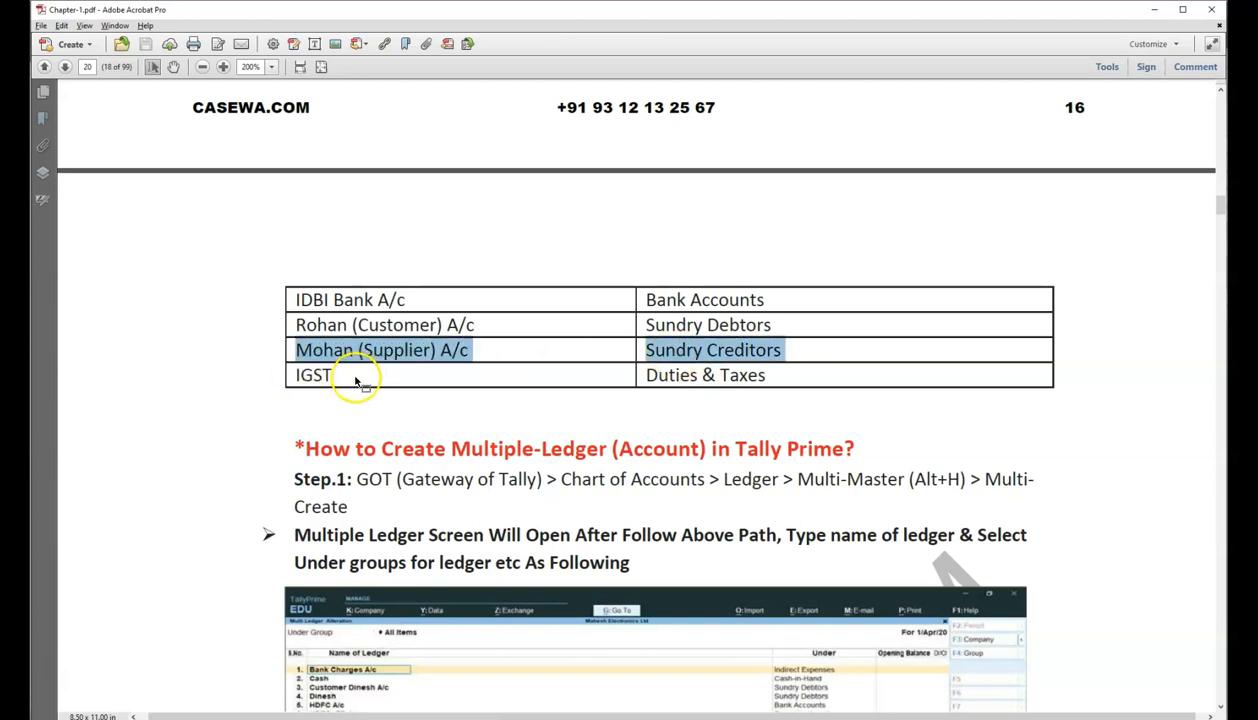
pyautogui.hotkey('alt', 'Tab')
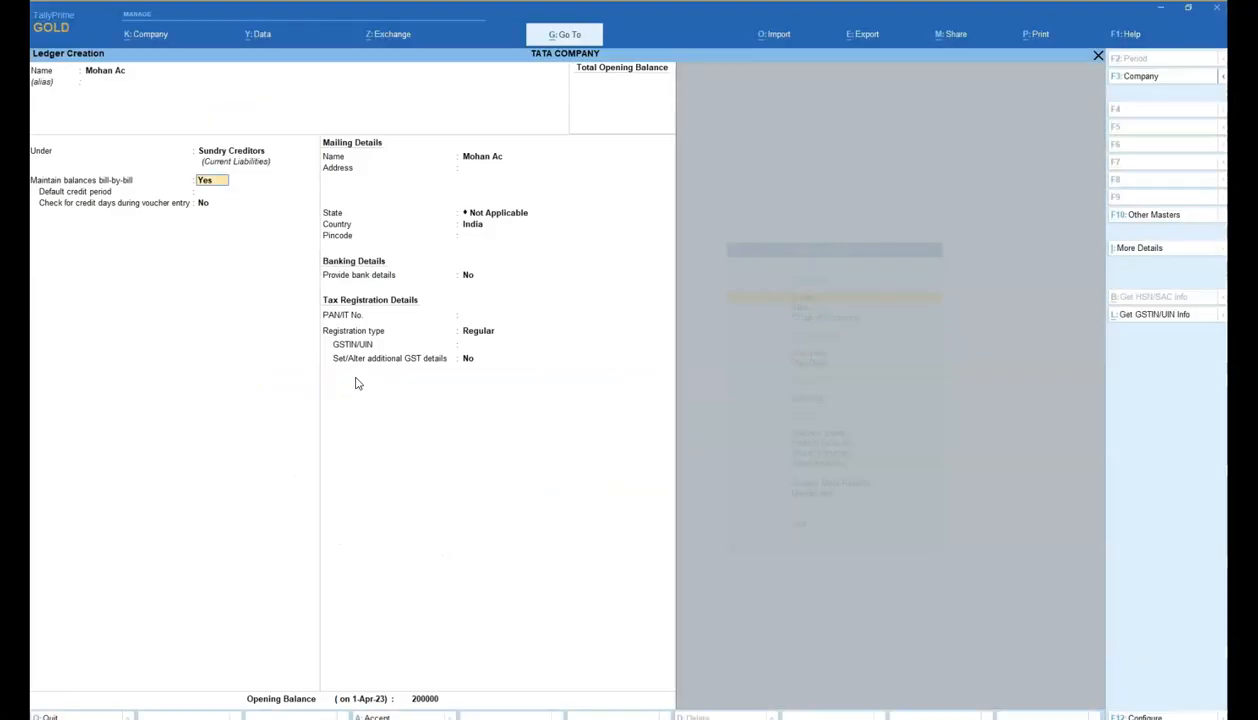
pyautogui.click(107, 73)
pyautogui.hotkey('alt', 'Tab')
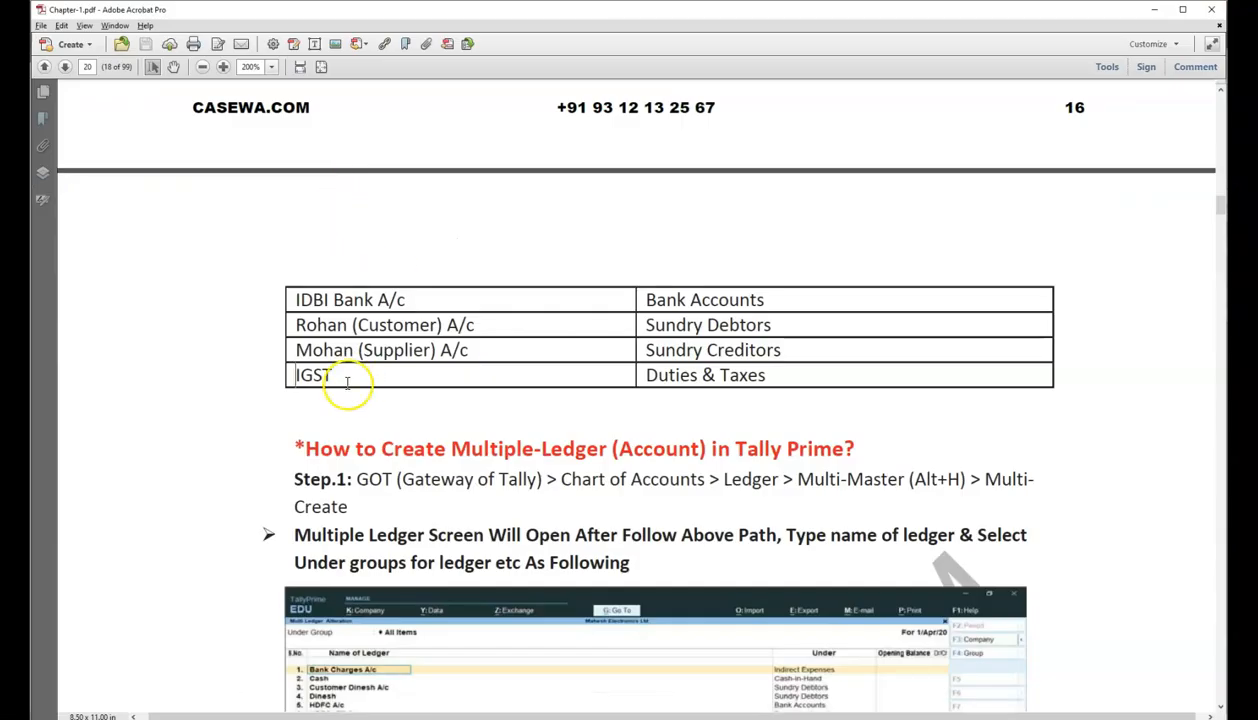
pyautogui.hotkey('alt', 'Tab')
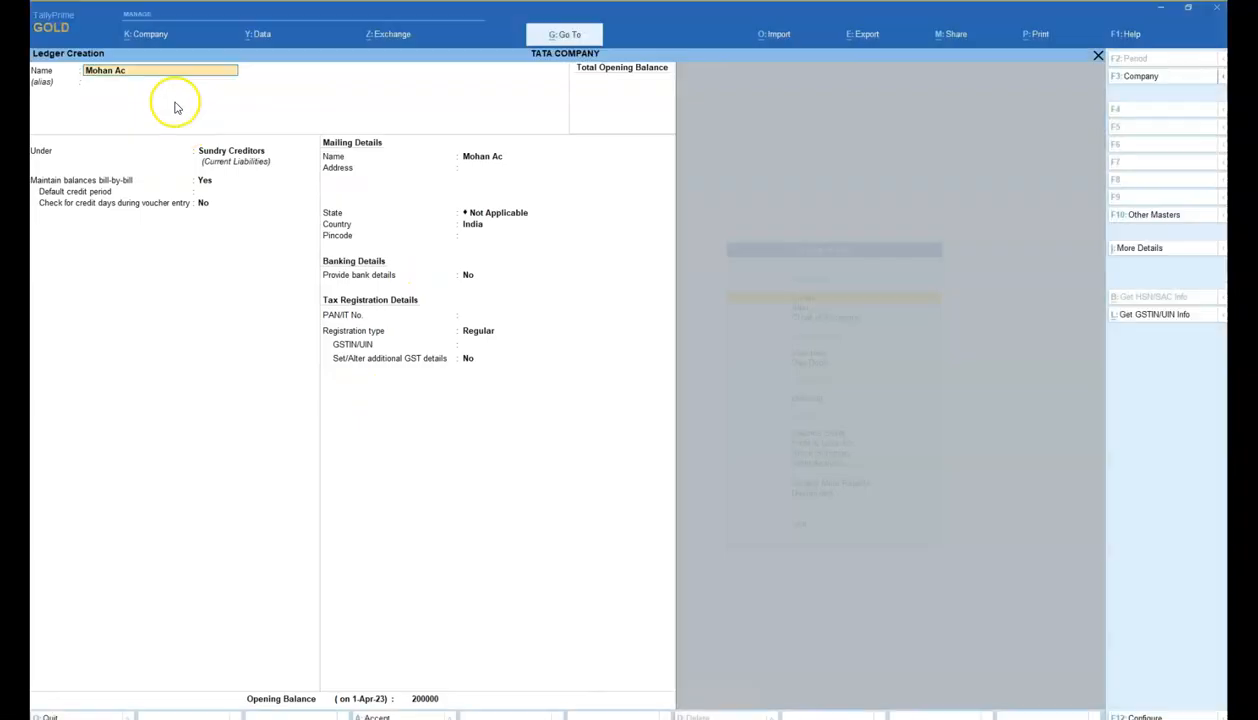
# Step: Rename the ledger to IGST and place it under Duties & Taxes with GST as the type of duty/tax
pyautogui.click(231, 153)
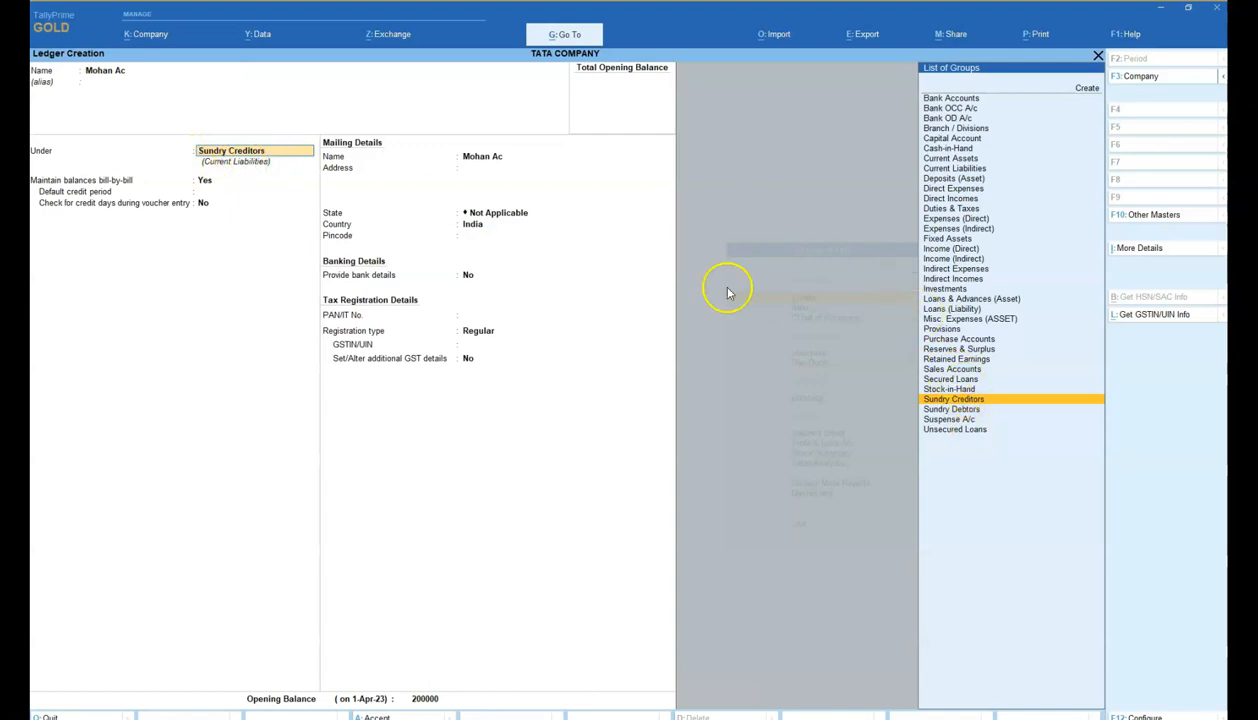
pyautogui.click(170, 74)
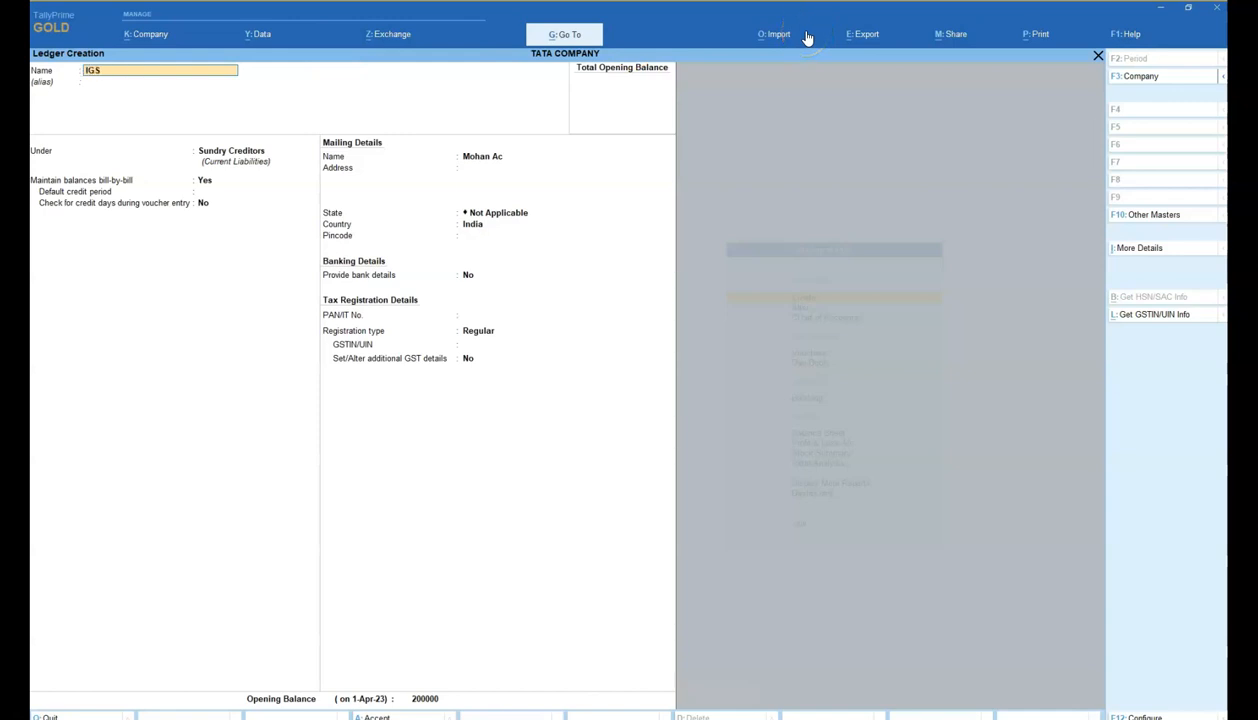
pyautogui.press('Return')
pyautogui.press('Return')
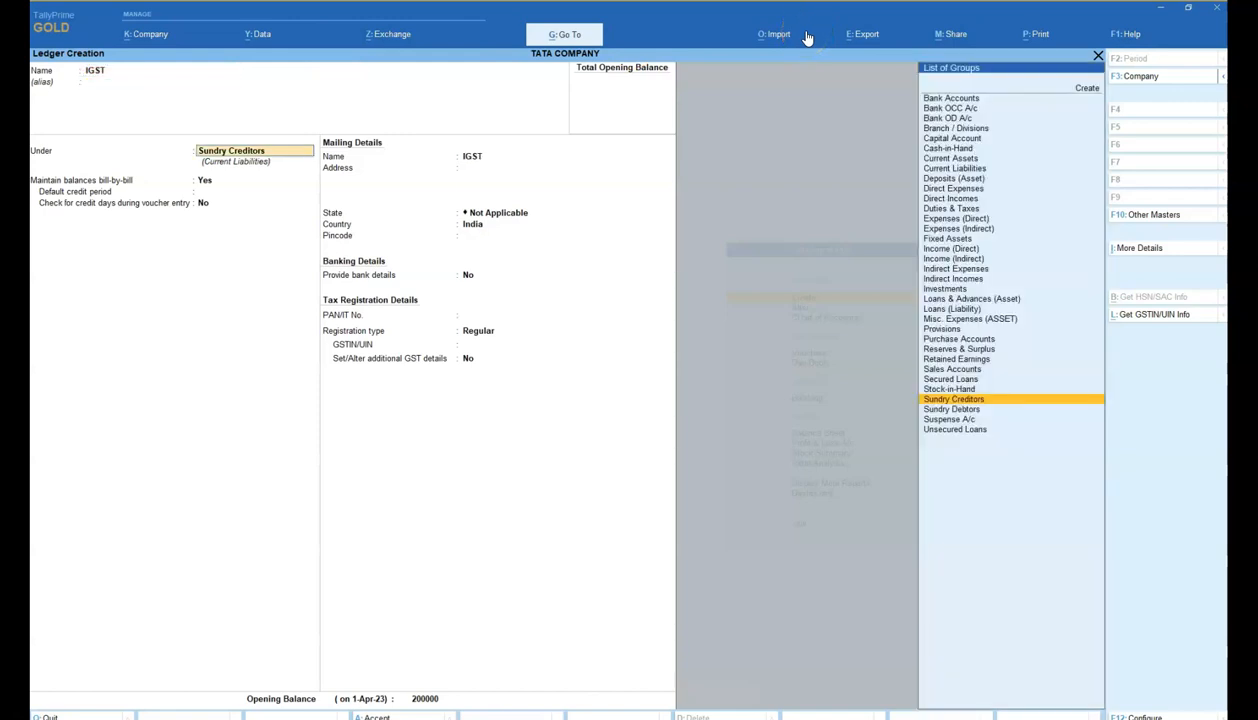
pyautogui.write('D')
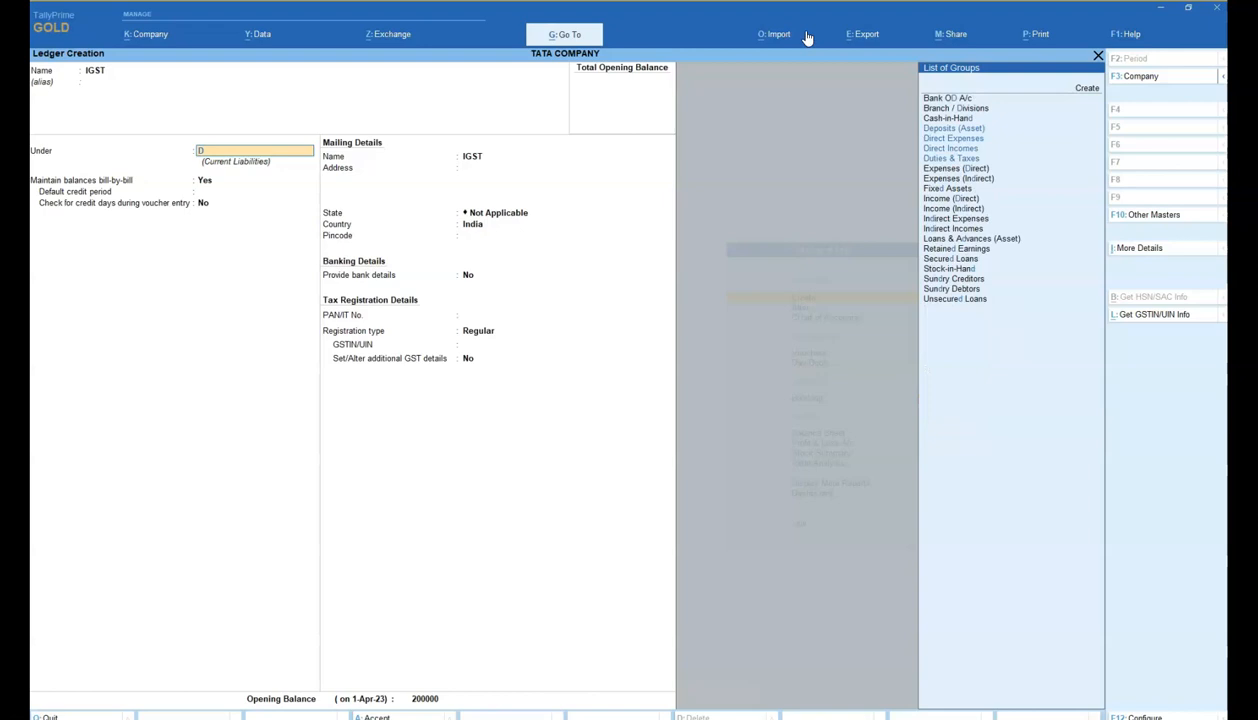
pyautogui.write('ut')
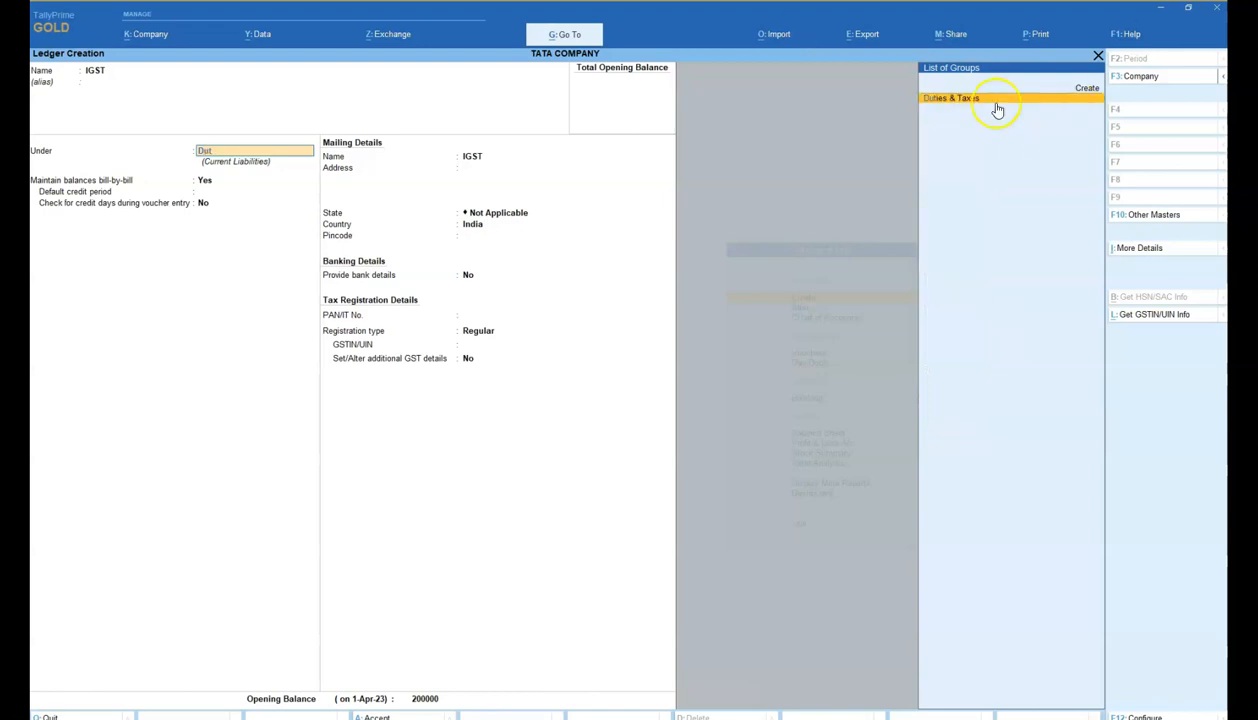
pyautogui.click(975, 100)
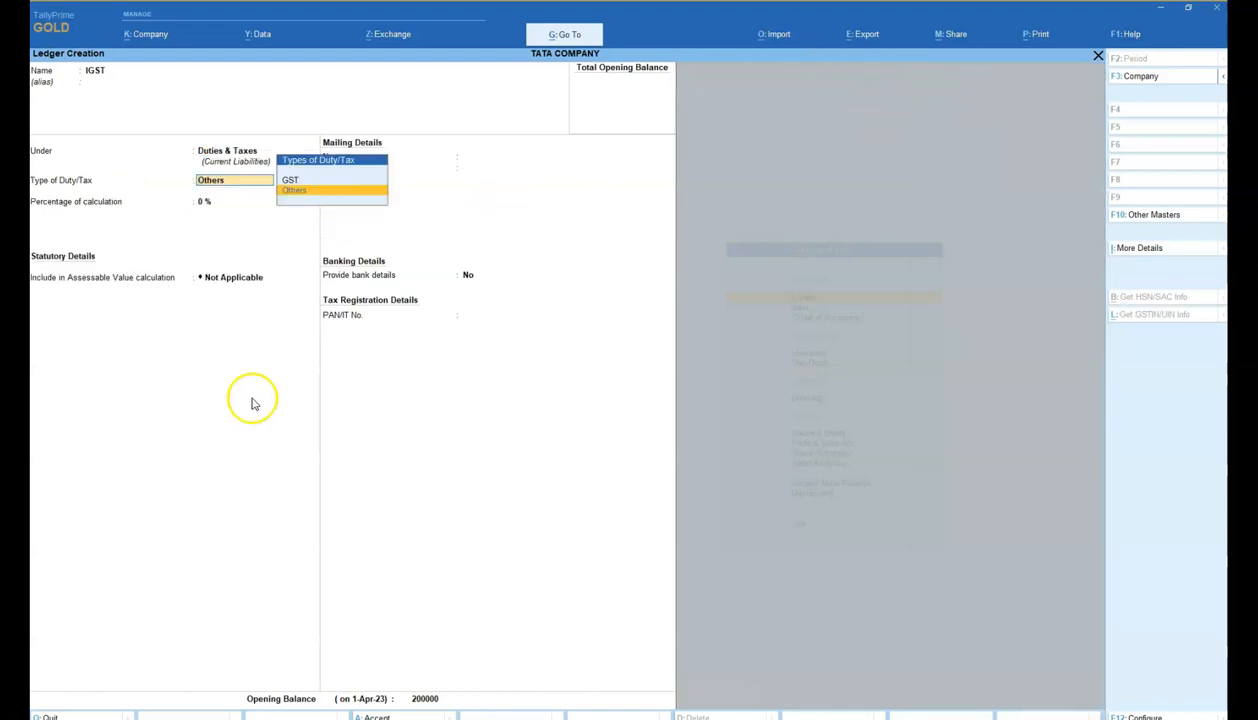
pyautogui.press('Up')
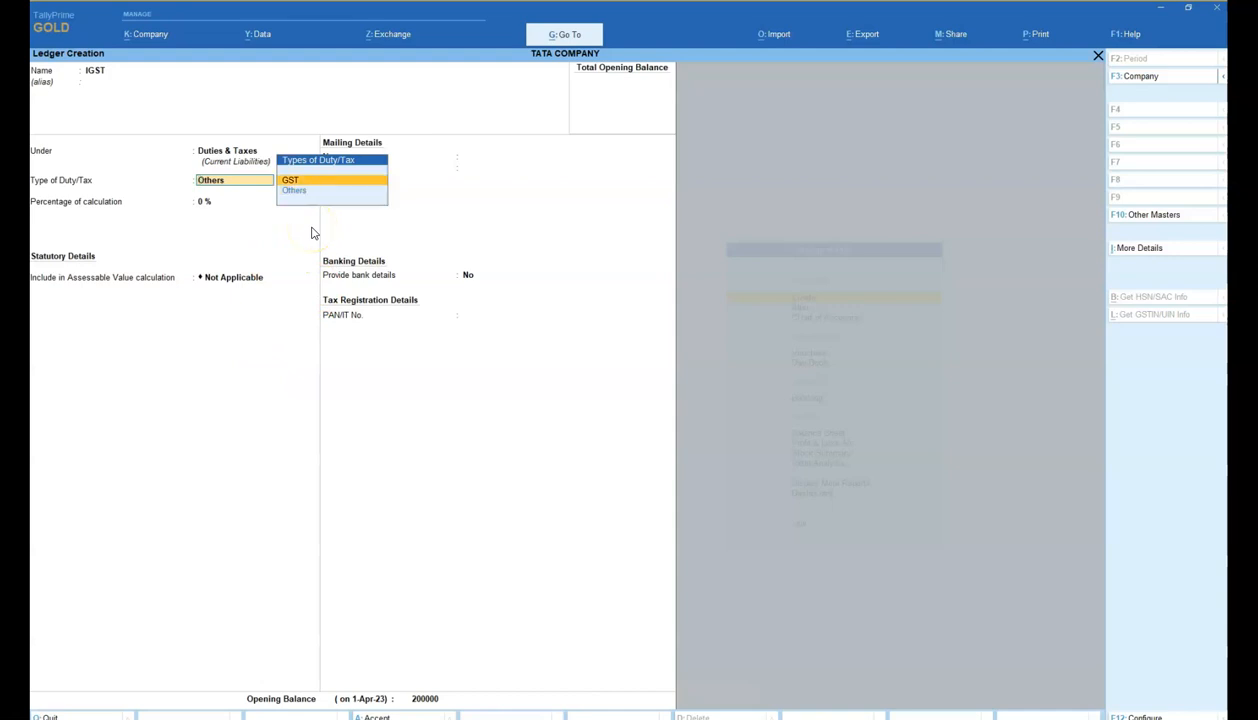
pyautogui.press('Return')
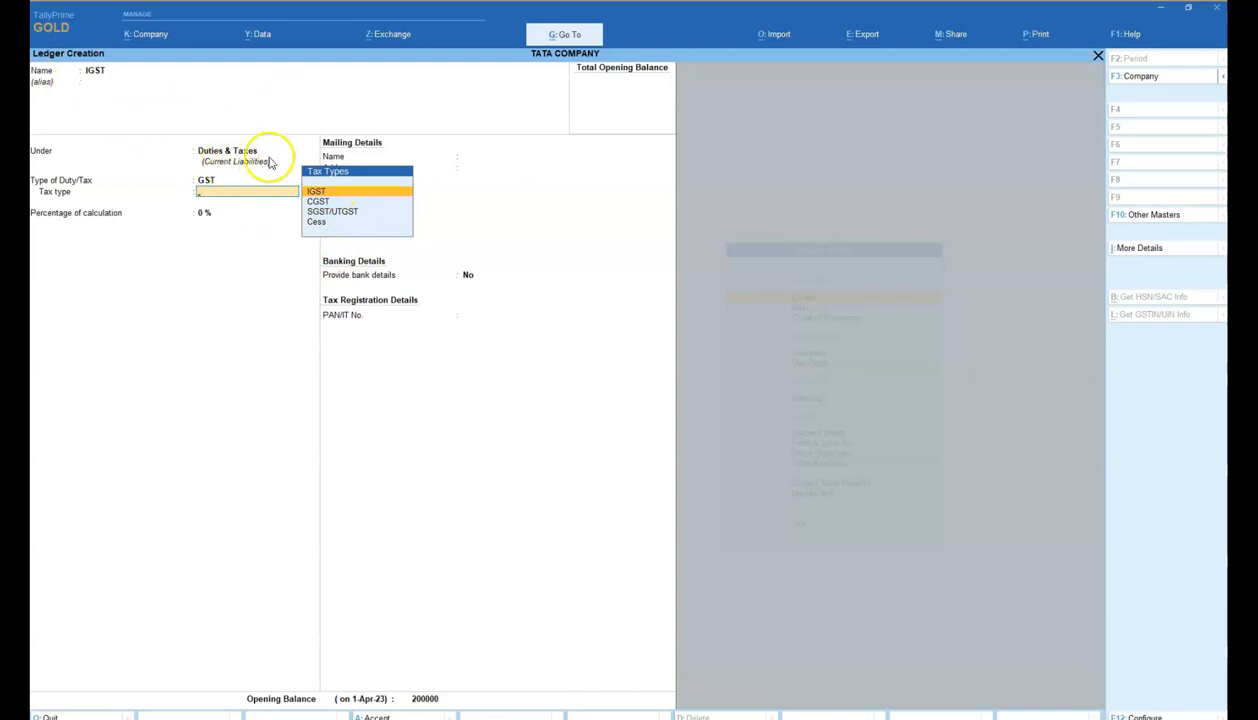
# Step: Switch to the PDF notes and review the ledger practice table and the instructions for creating multiple ledgers
pyautogui.hotkey('alt', 'Tab')
pyautogui.scroll(-1, 591, 387)
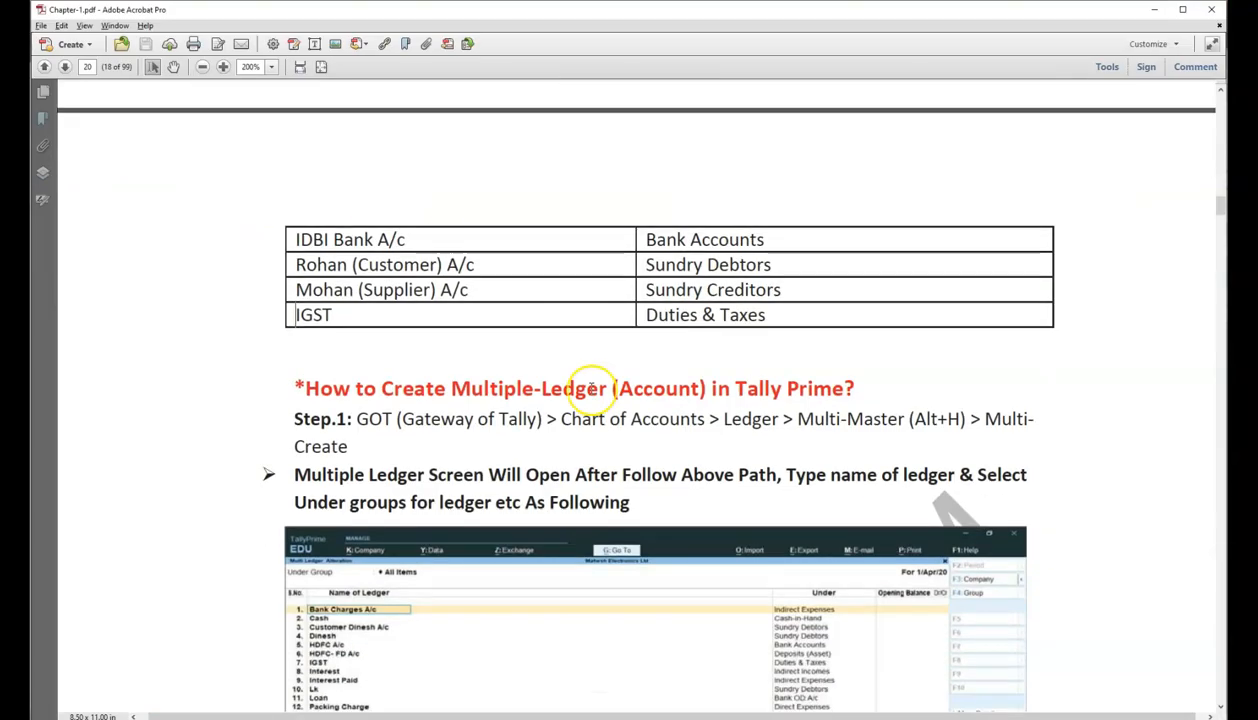
pyautogui.scroll(-1, 595, 380)
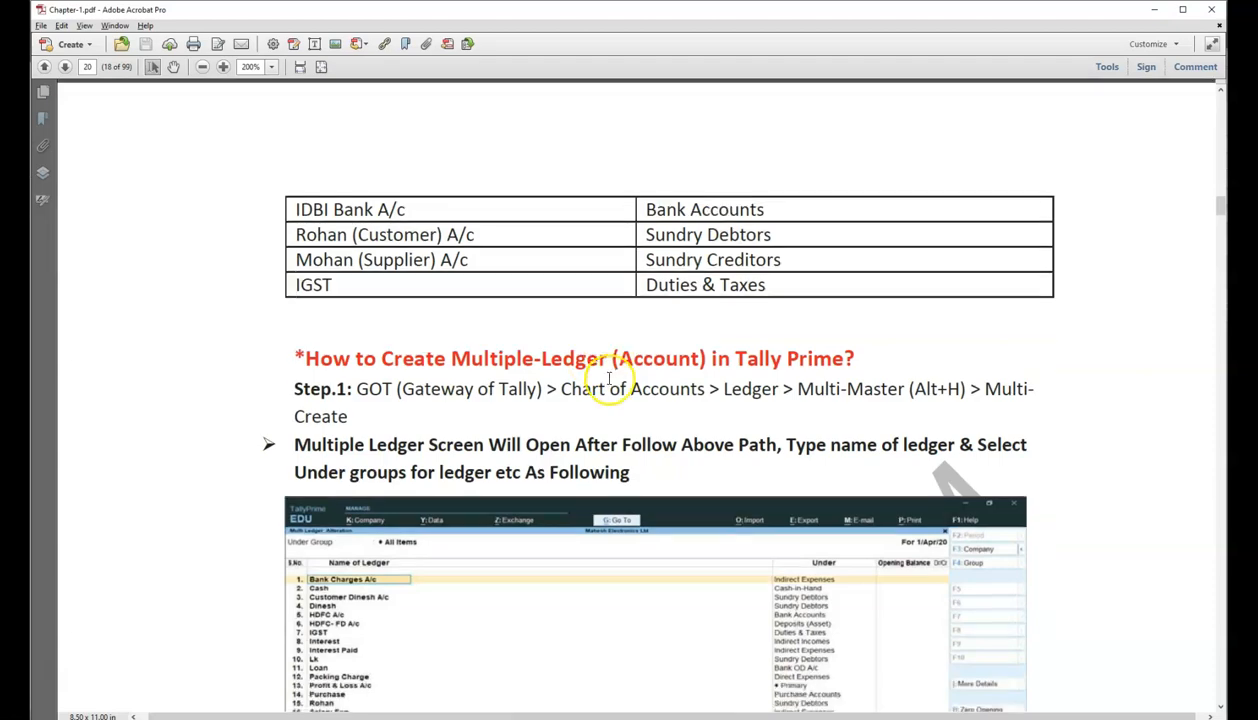
pyautogui.scroll(5, 556, 352)
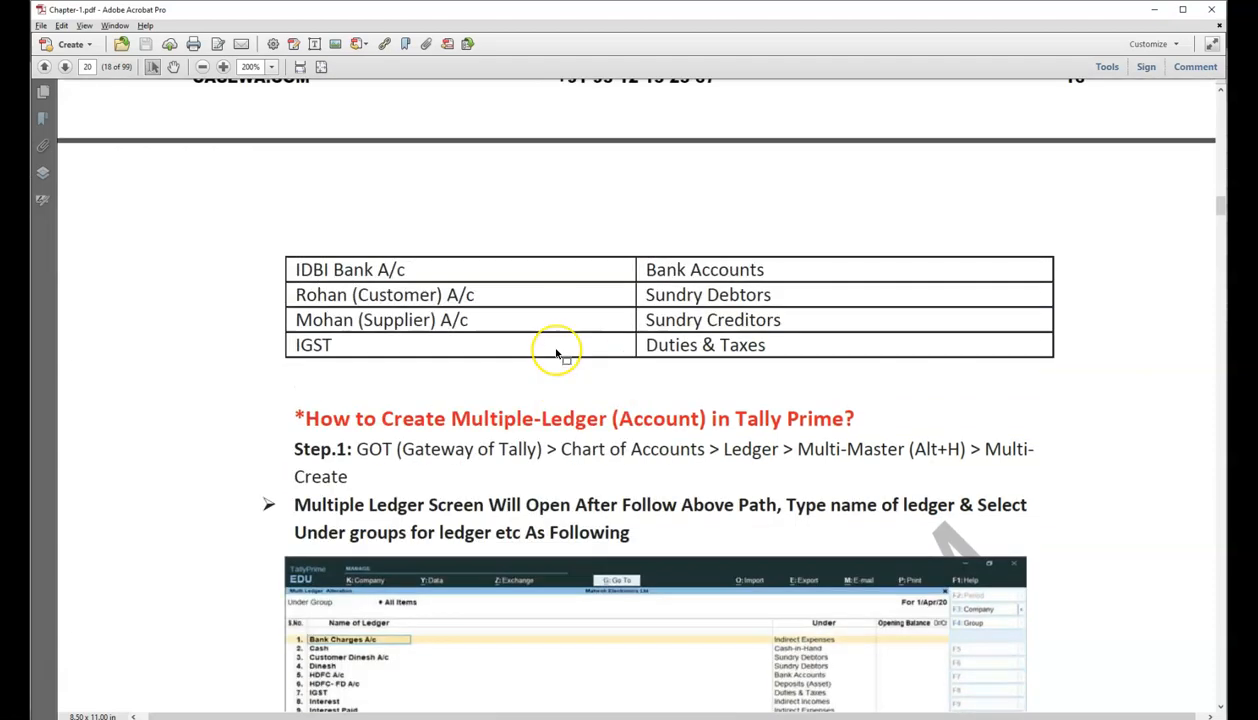
pyautogui.scroll(6, 556, 354)
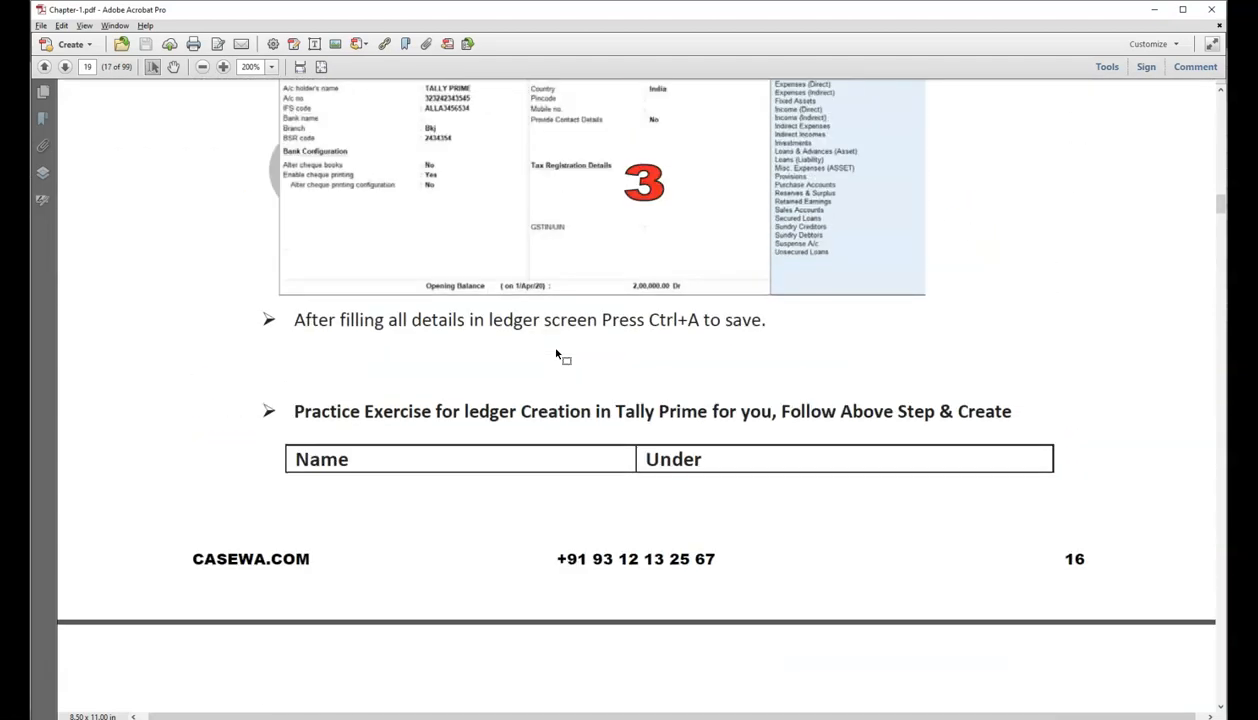
pyautogui.scroll(-3, 556, 347)
pyautogui.scroll(-10, 556, 350)
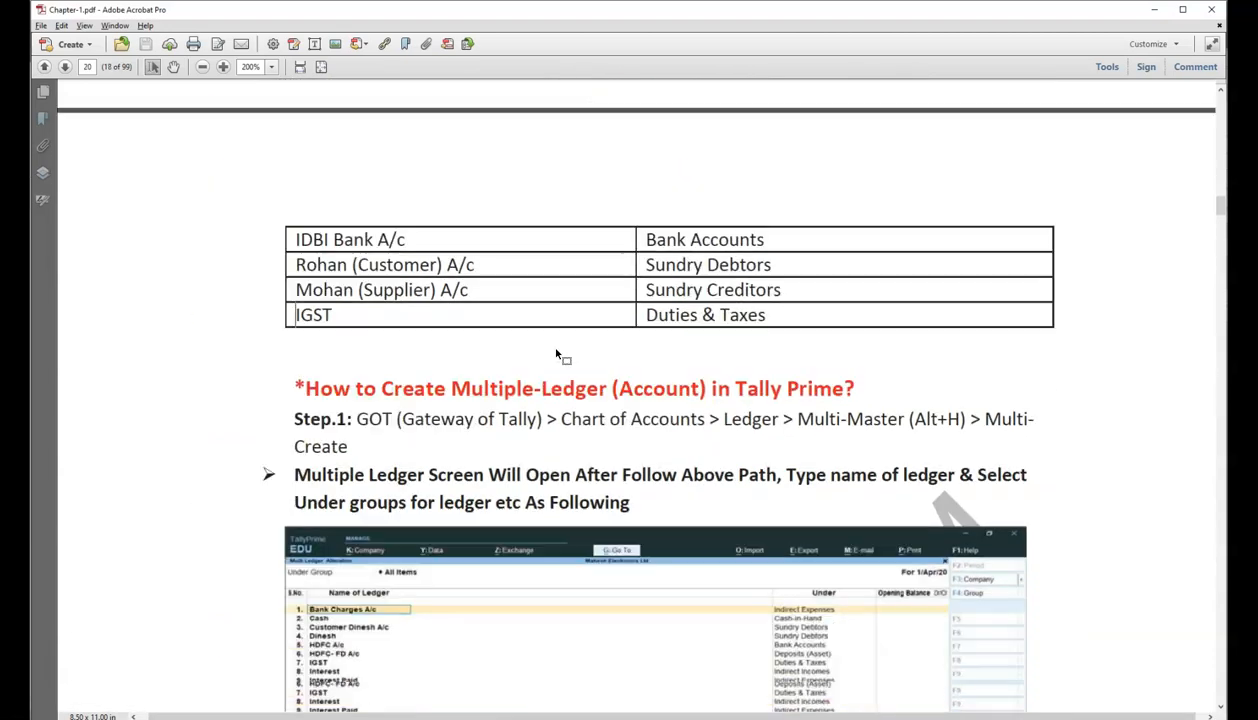
# Step: Read the path and sample screen for creating multiple ledgers in the PDF notes, and return to TallyPrime
pyautogui.scroll(-2, 766, 277)
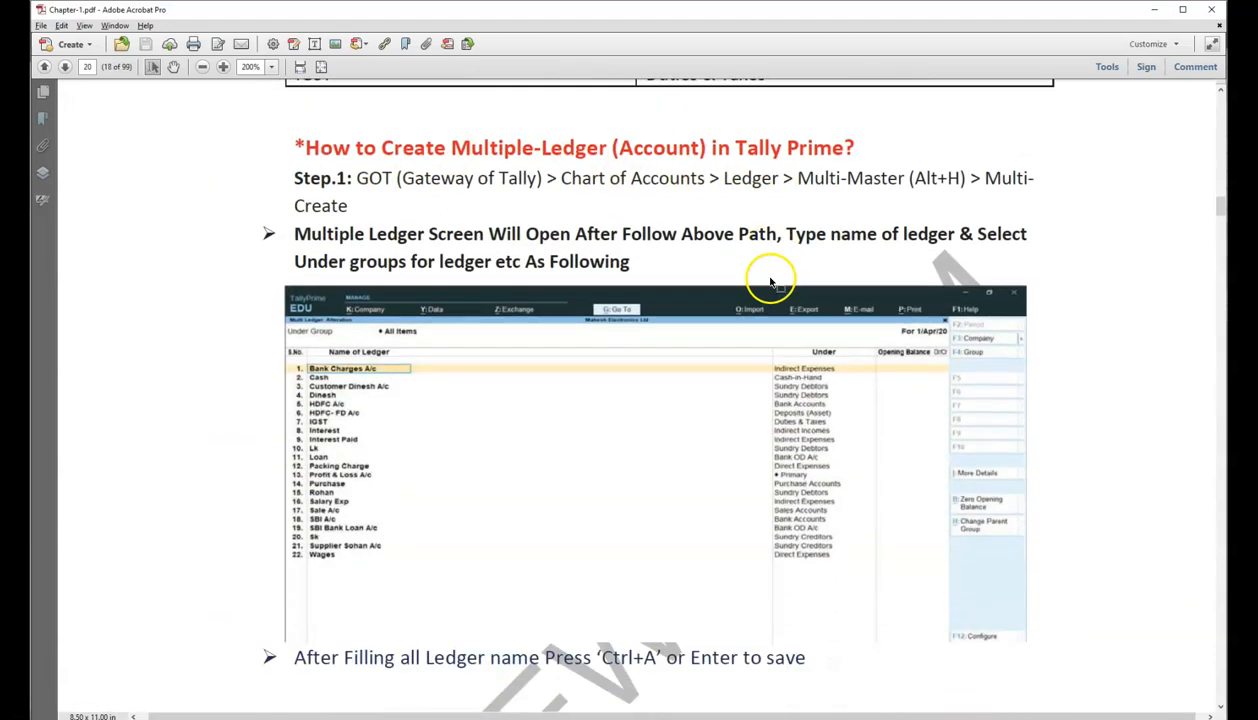
pyautogui.click(677, 232)
pyautogui.click(657, 229)
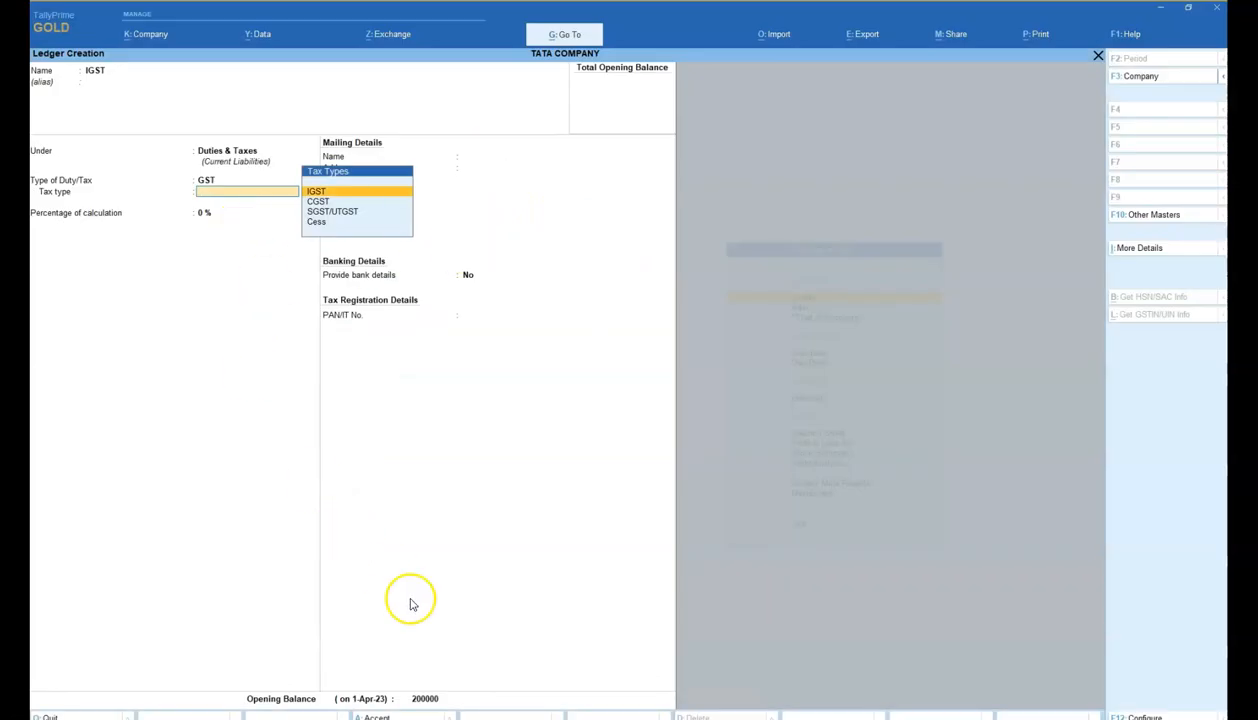
# Step: Save the IGST ledger and exit ledger creation to the Gateway of Tally
pyautogui.hotkey('ctrl', 'a')
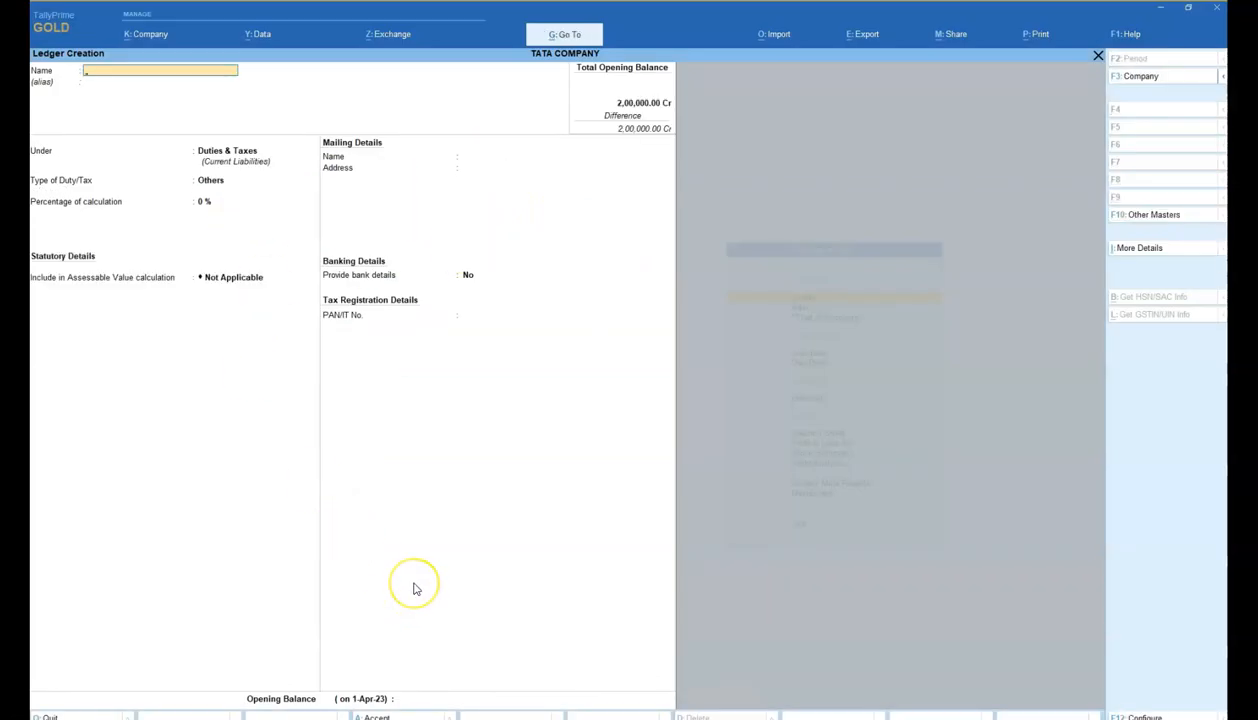
pyautogui.press('Escape')
pyautogui.press('y')
pyautogui.click(505, 537)
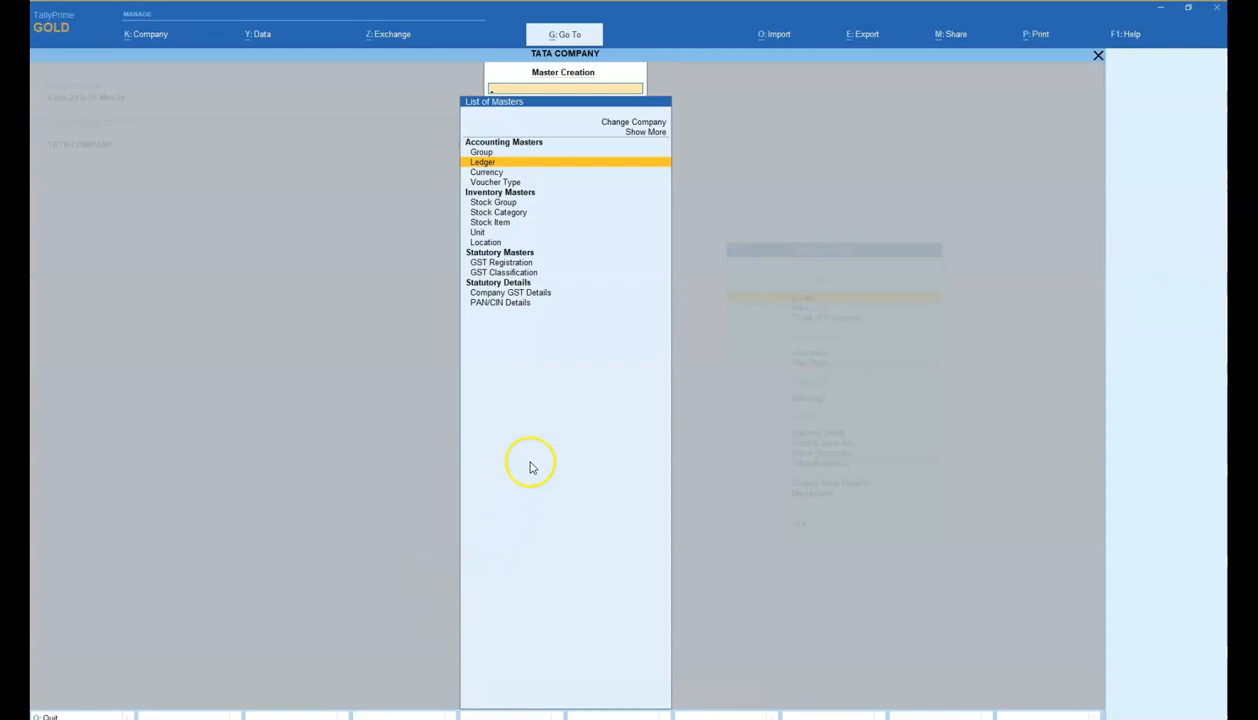
pyautogui.press('Escape')
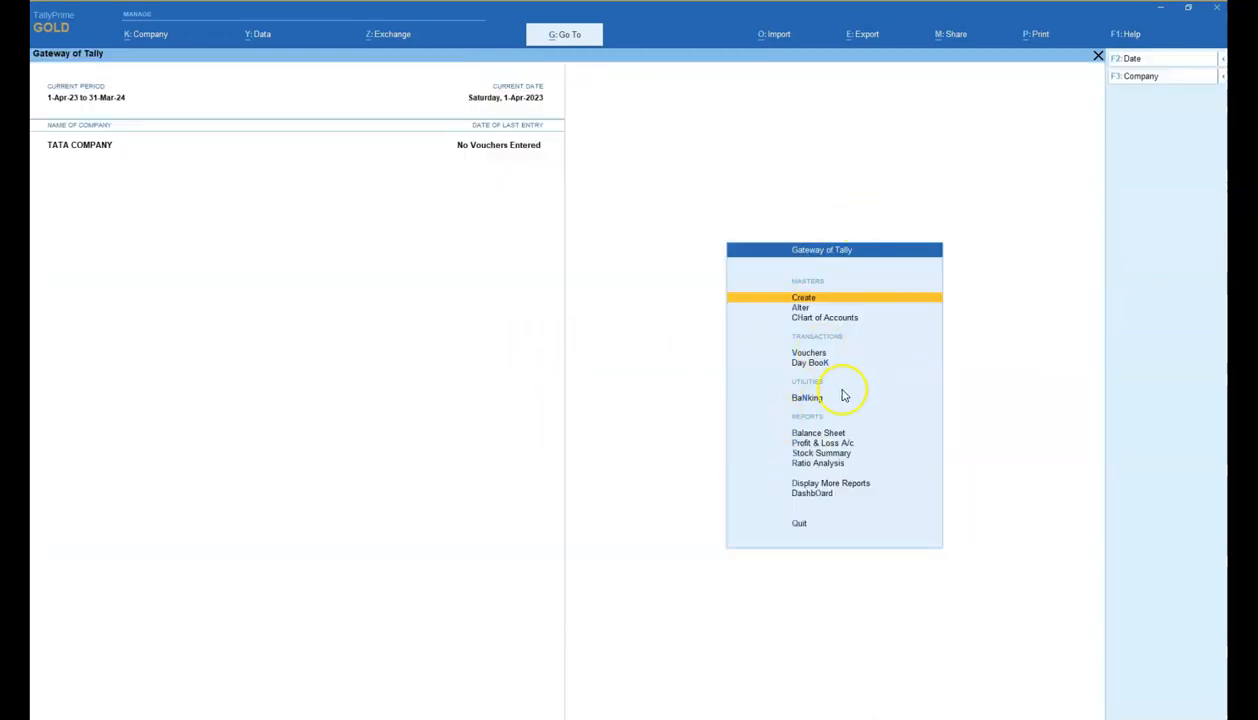
# Step: Open the list of ledgers from the Chart of Accounts and start Multi Create for ledgers under All Items
pyautogui.click(805, 319)
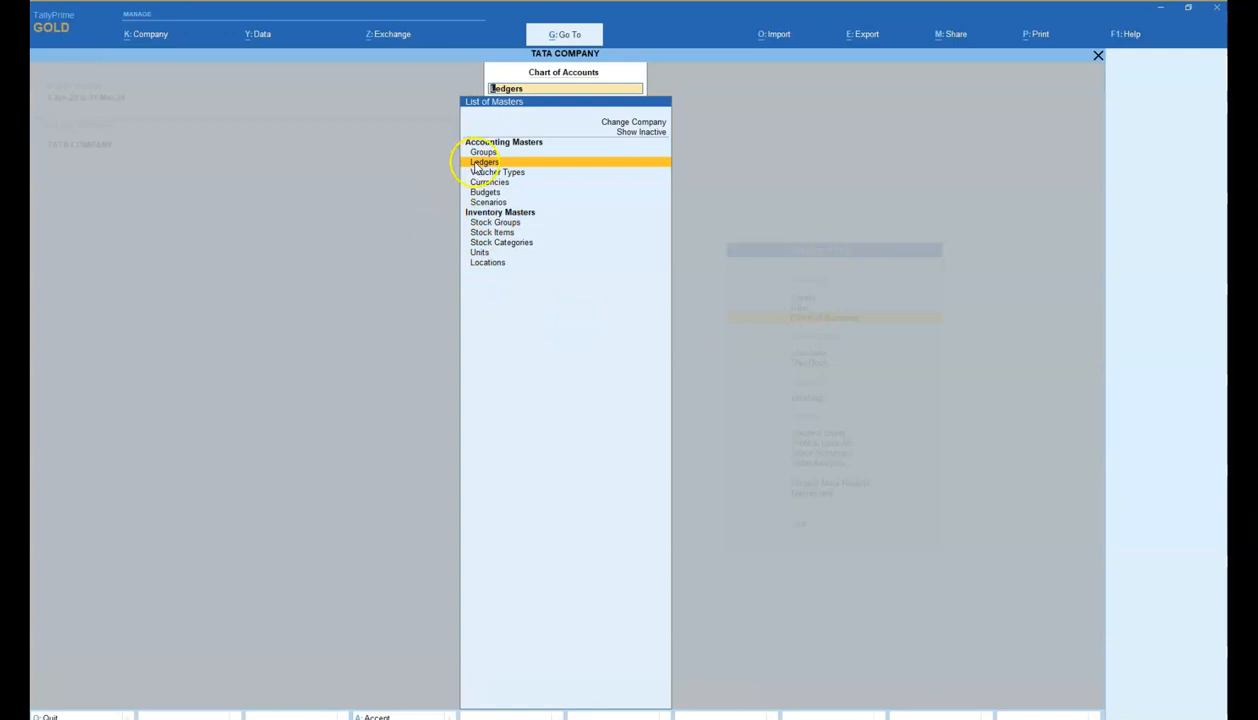
pyautogui.click(478, 164)
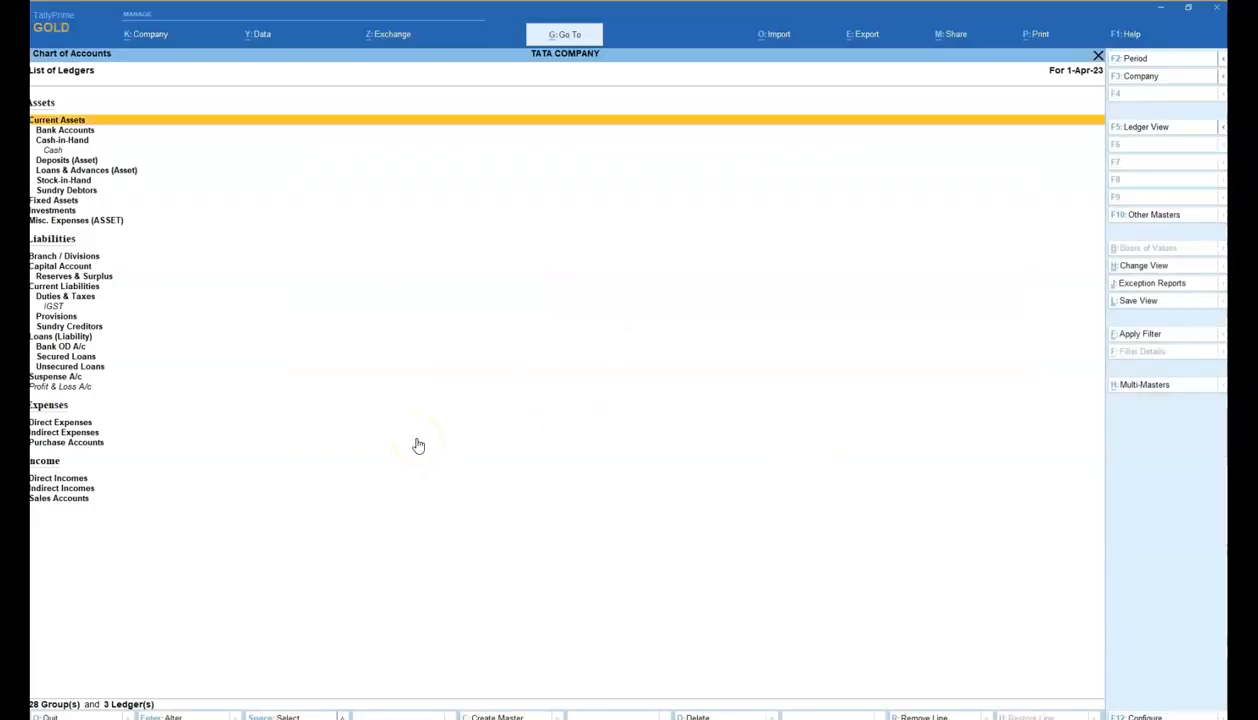
pyautogui.hotkey('alt', 'h')
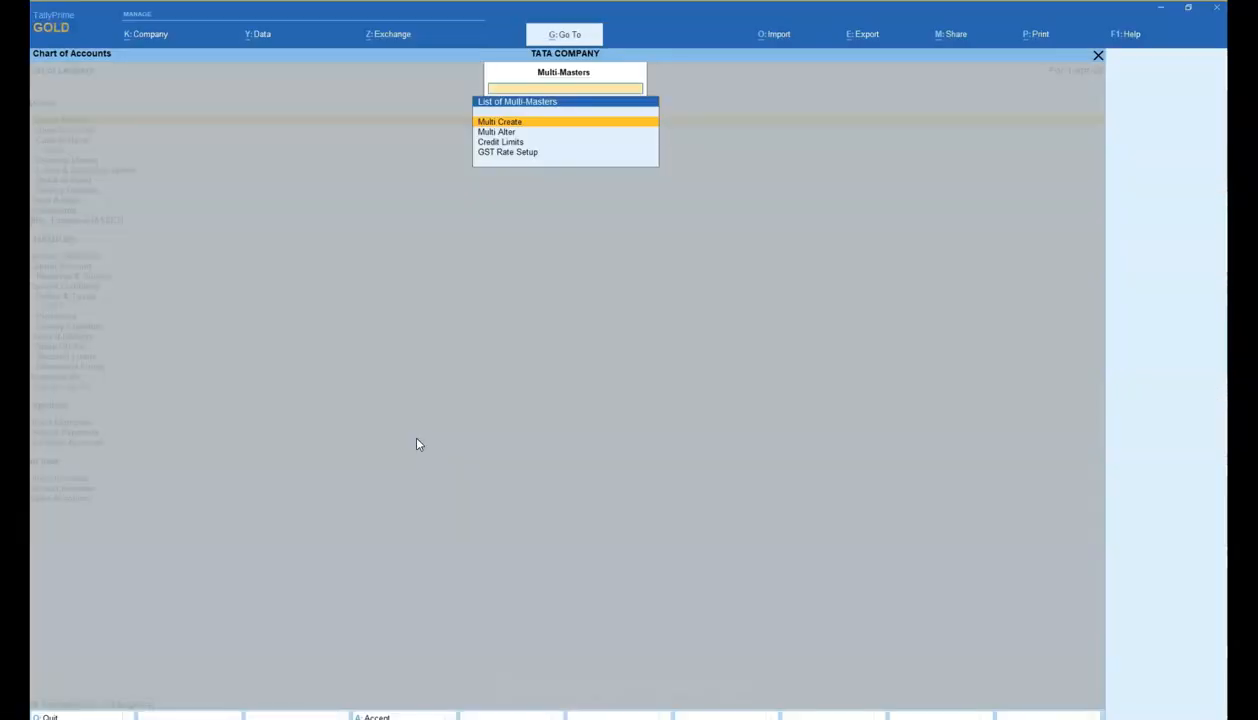
pyautogui.press('Down')
pyautogui.press('Up')
pyautogui.press('Return')
pyautogui.click(476, 395)
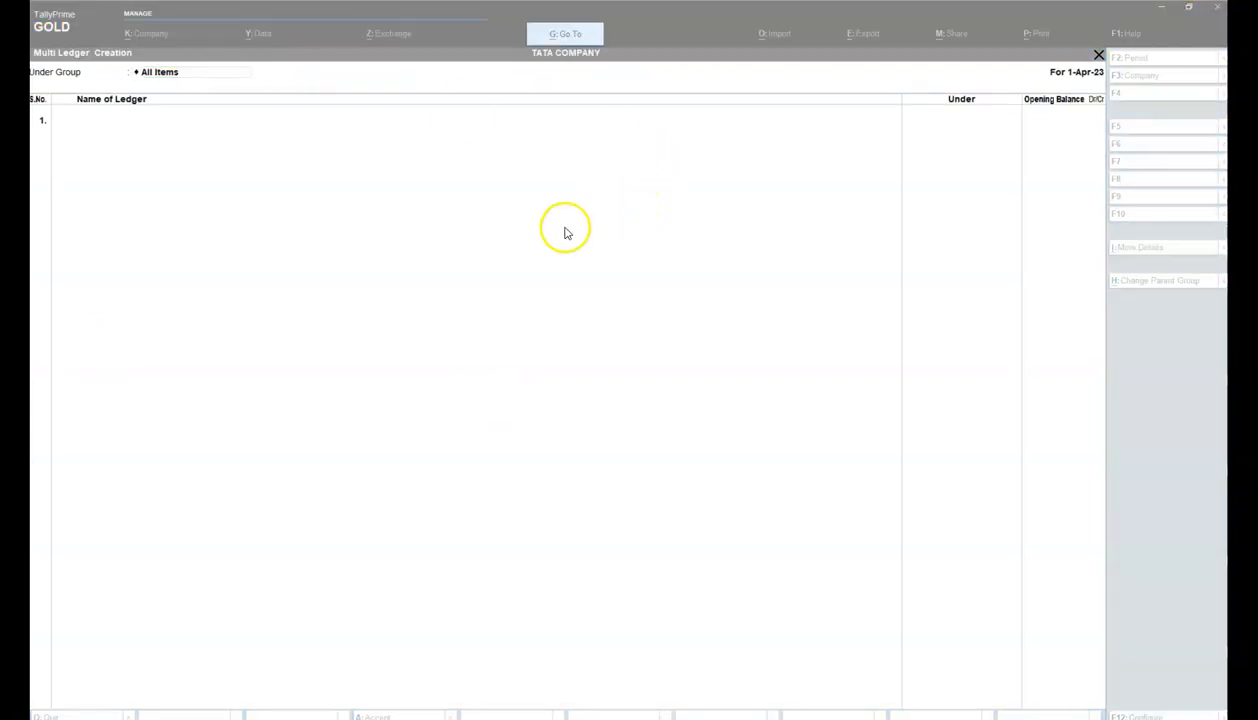
pyautogui.click(564, 232)
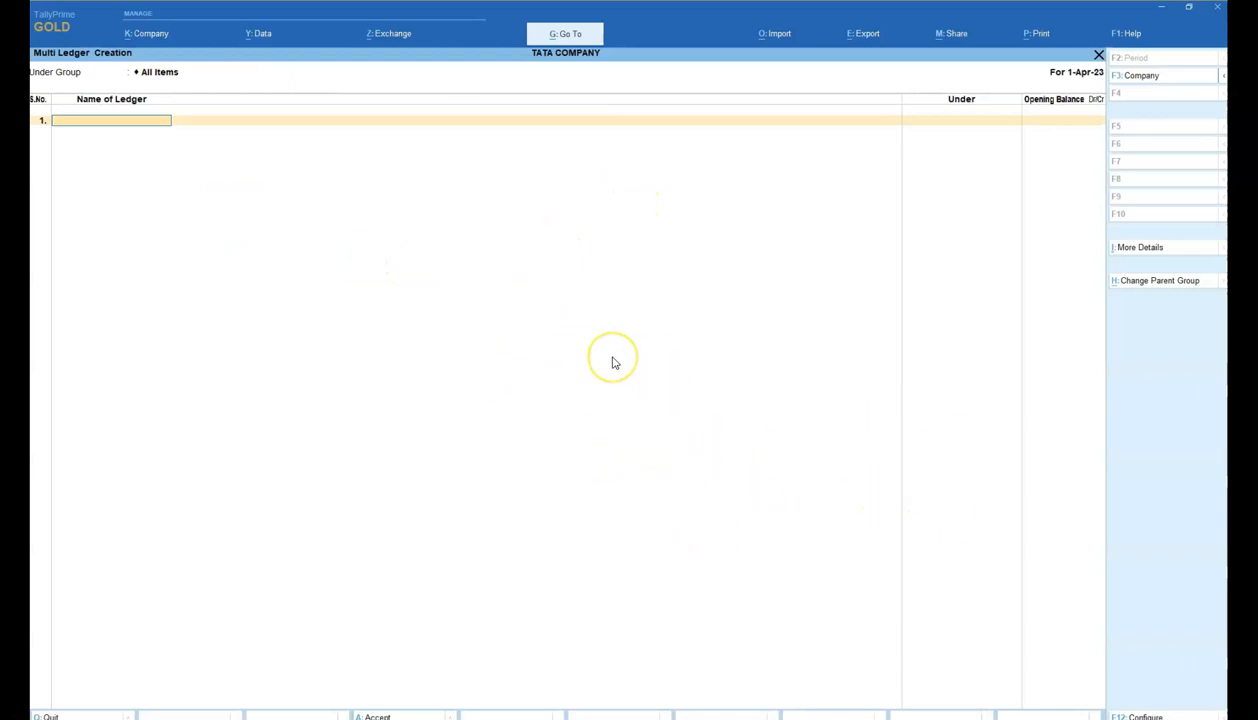
pyautogui.press('Escape')
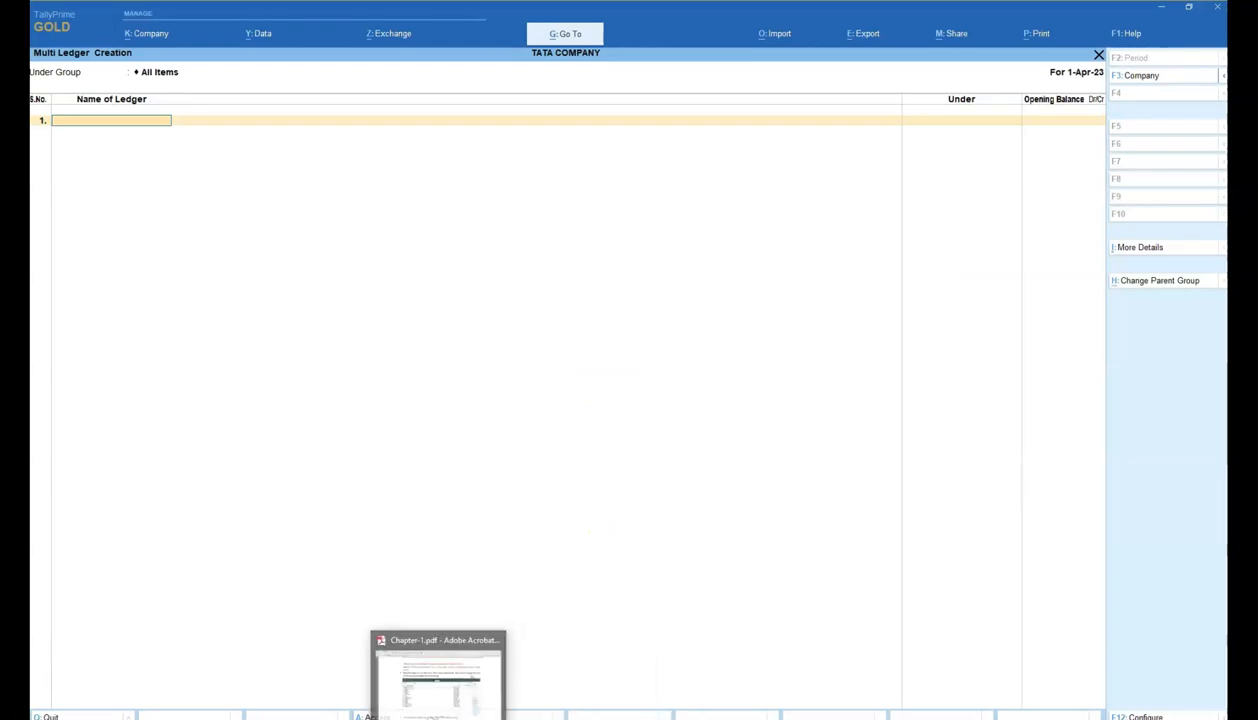
# Step: Consult the sample multi-ledger table in the PDF notes and name the first ledger Bank Charges A/C in TallyPrime
pyautogui.click(431, 701)
pyautogui.scroll(-2, 407, 374)
pyautogui.scroll(1, 407, 374)
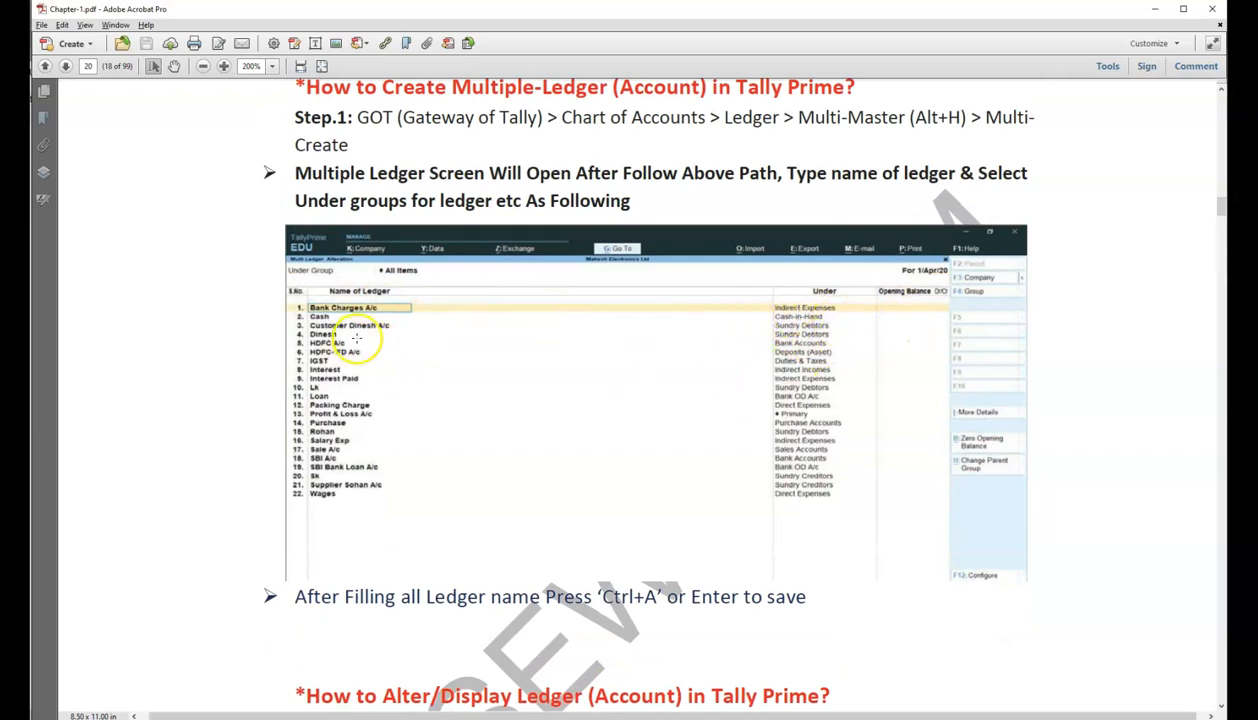
pyautogui.hotkey('alt', 'Tab')
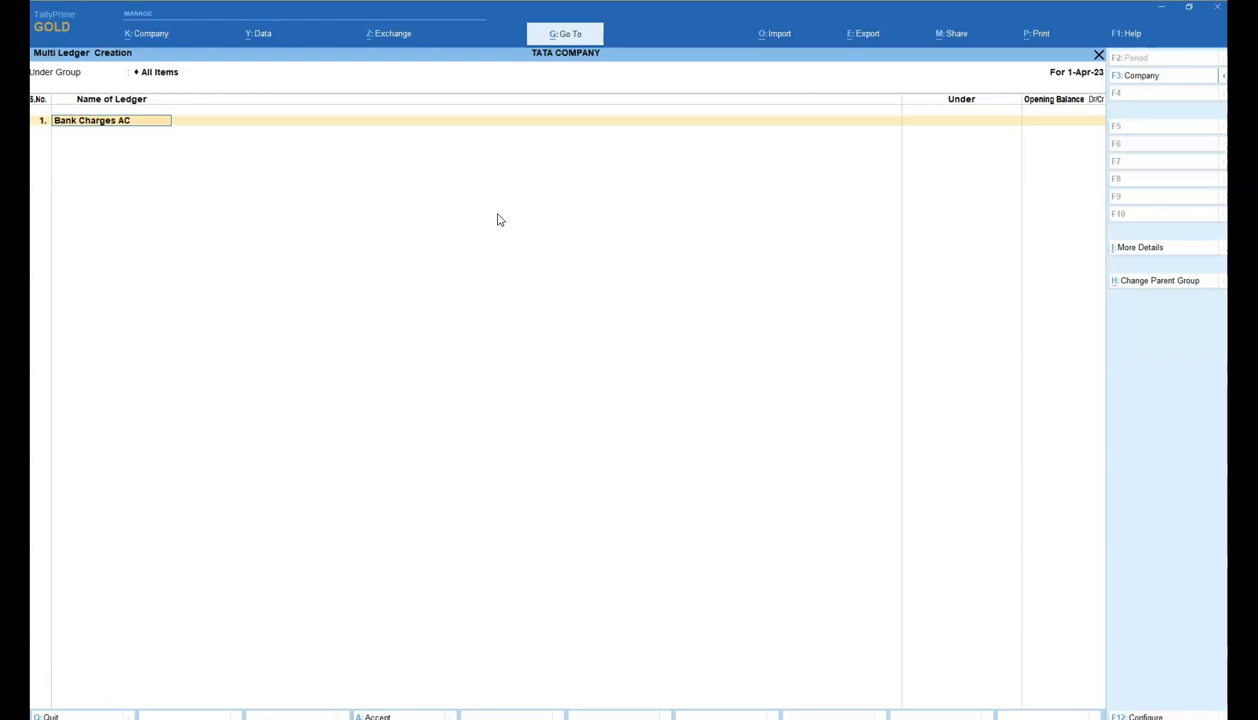
pyautogui.hotkey('alt', 'Tab')
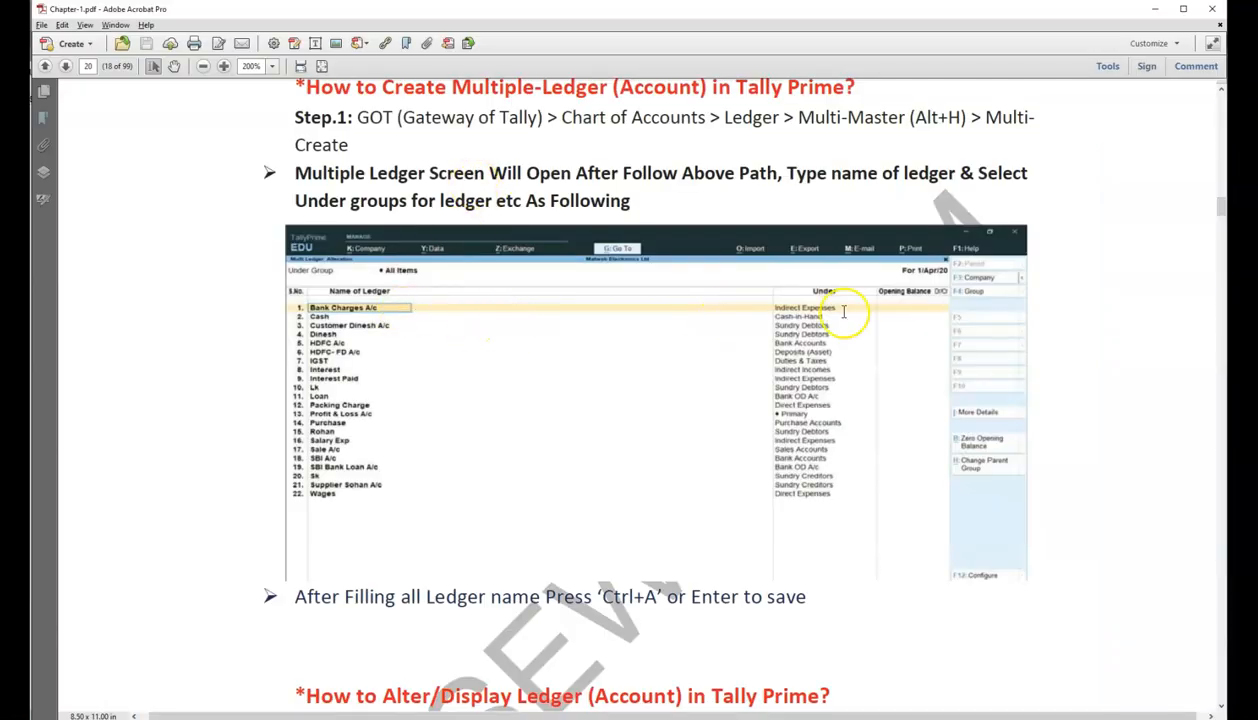
pyautogui.hotkey('alt', 'Tab')
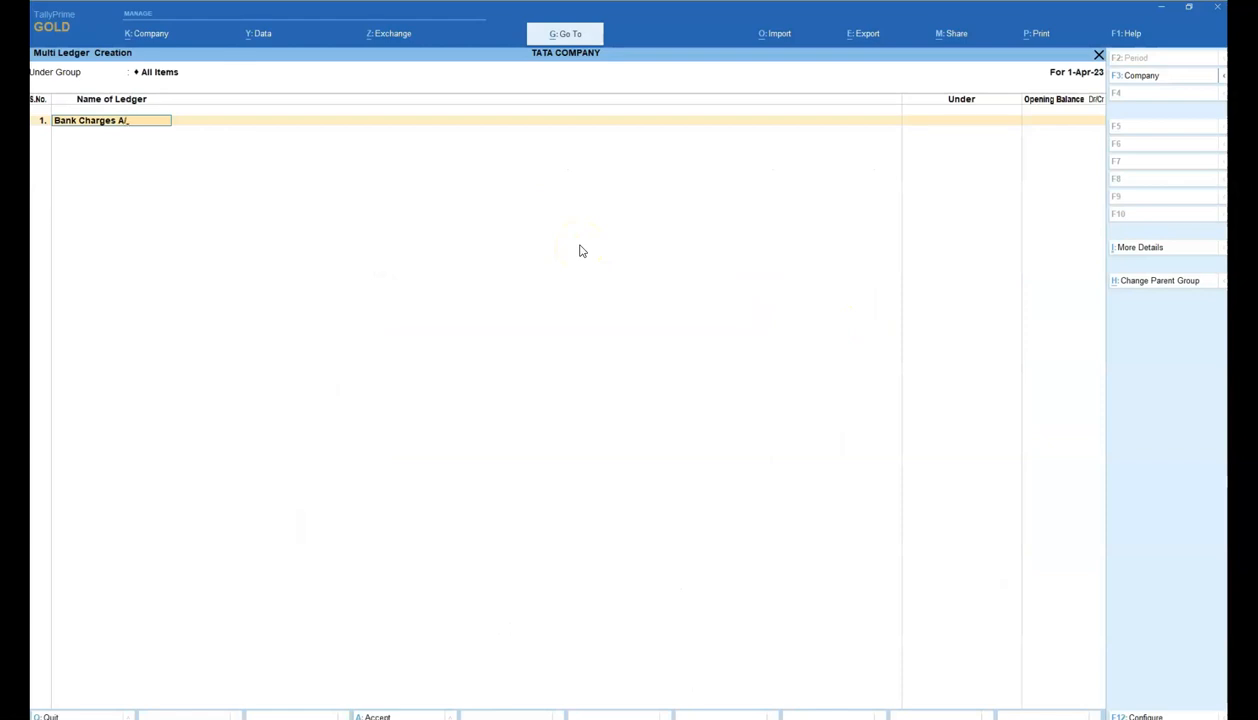
pyautogui.press('Return')
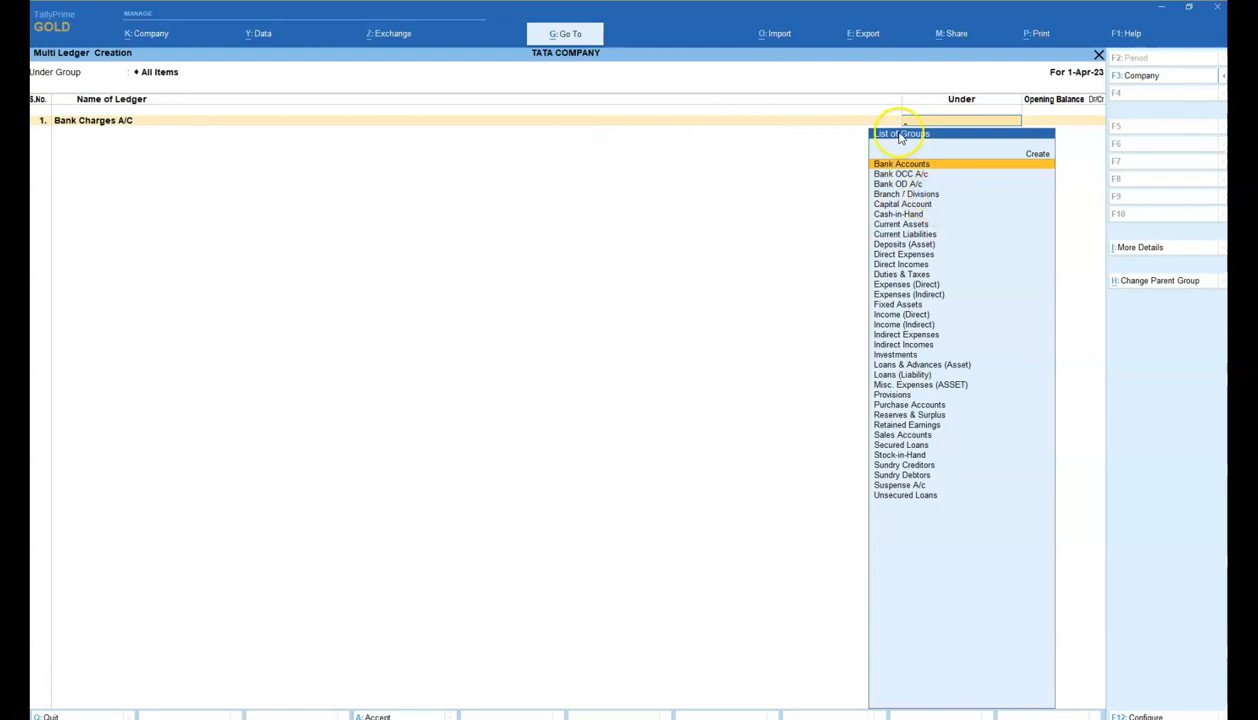
# Step: Place Bank Charges A/C under Indirect Expenses and leave its opening balance blank
pyautogui.write('I')
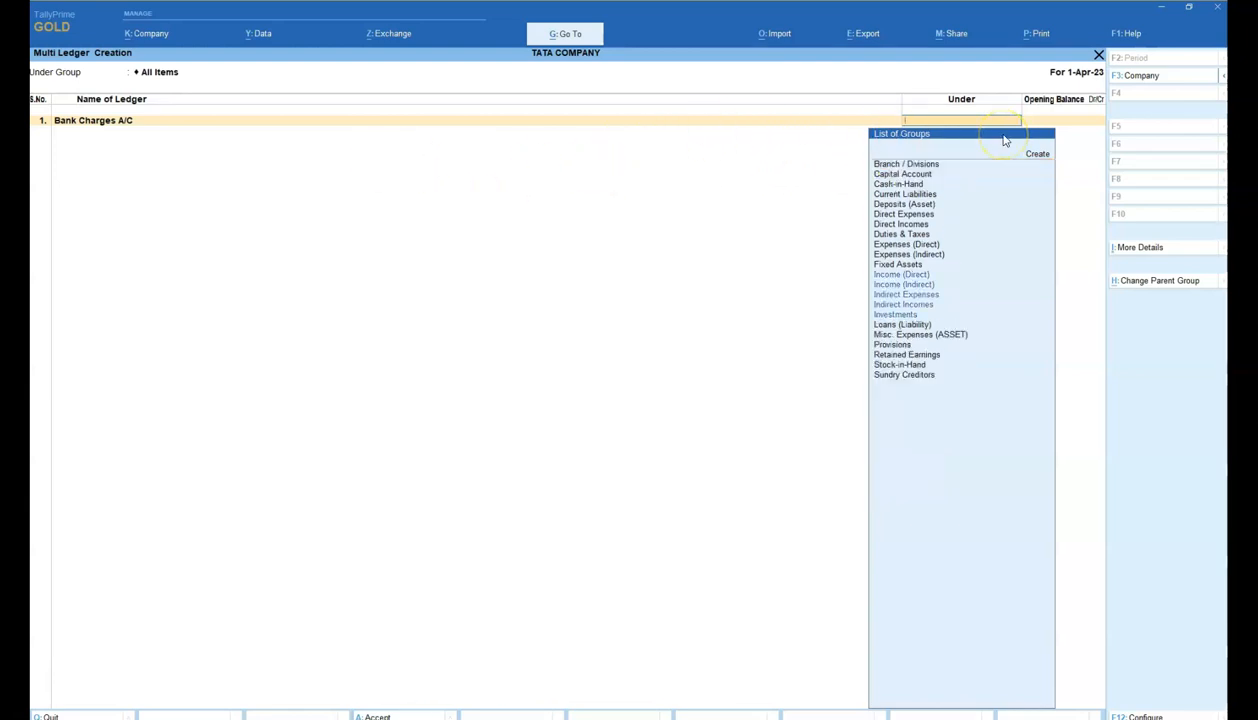
pyautogui.write('ndi')
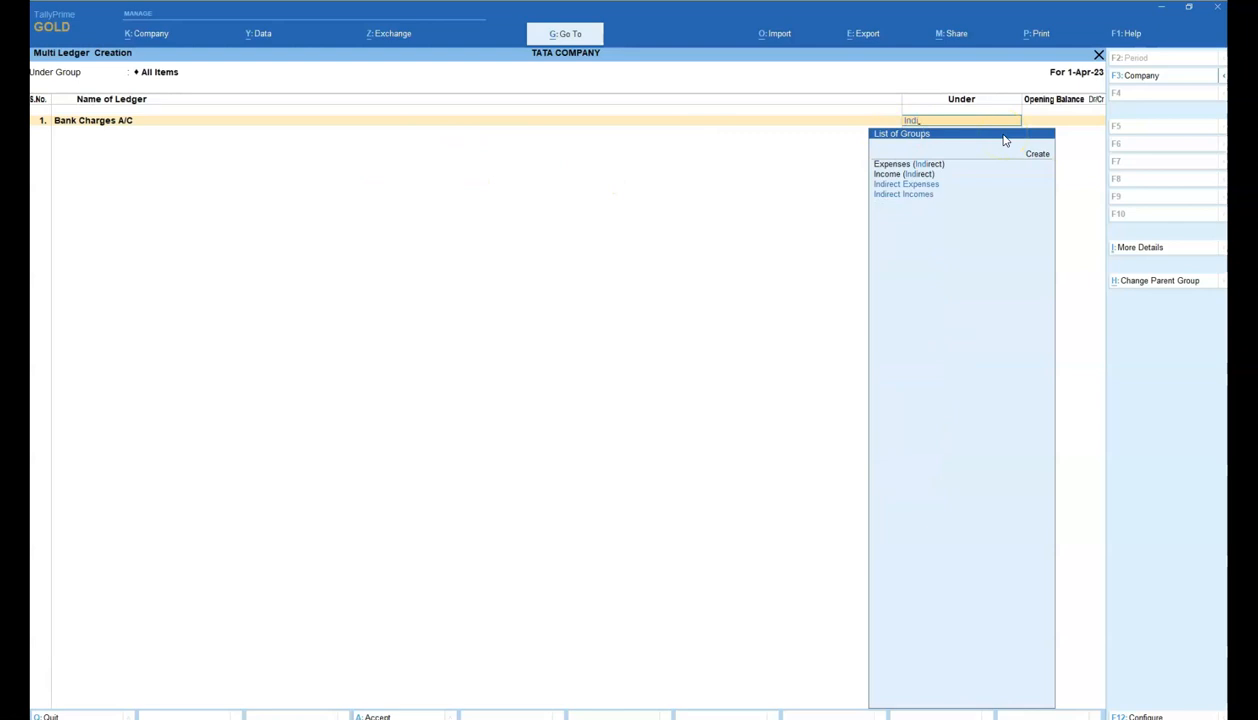
pyautogui.click(914, 186)
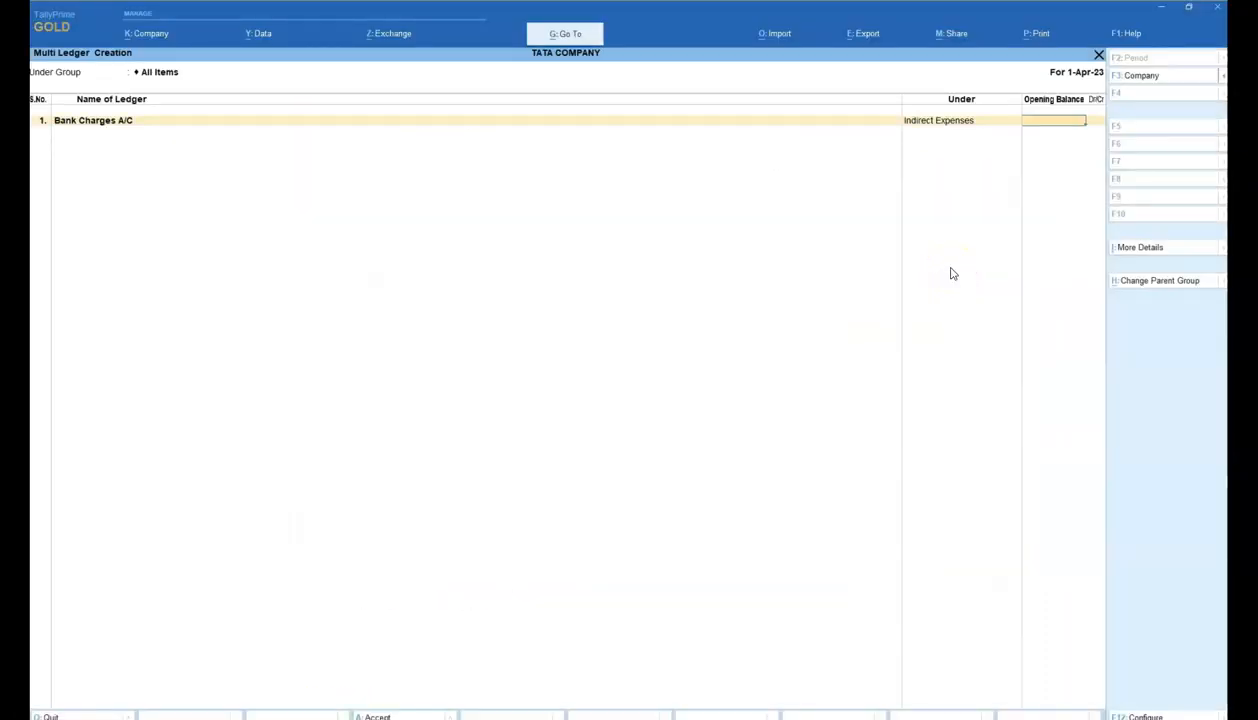
pyautogui.press('Return')
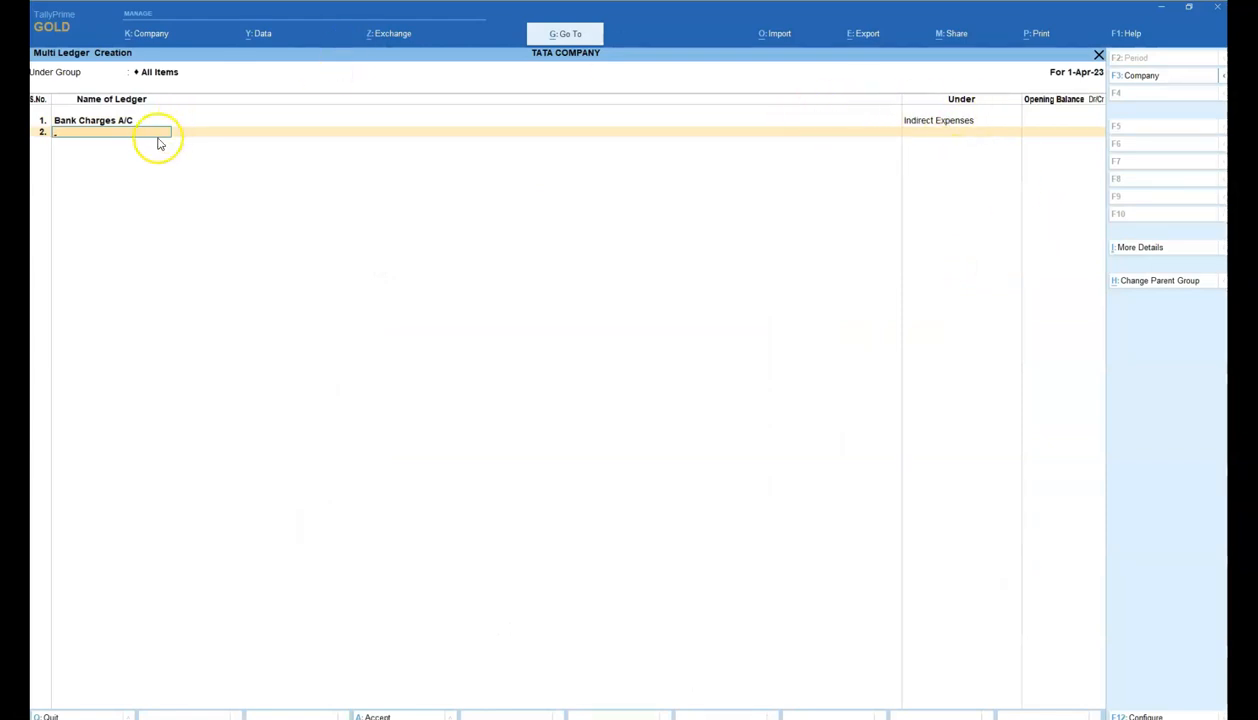
# Step: Check the second row of the sample table in the PDF notes and try to name the second ledger Cash in TallyPrime
pyautogui.hotkey('alt', 'Tab')
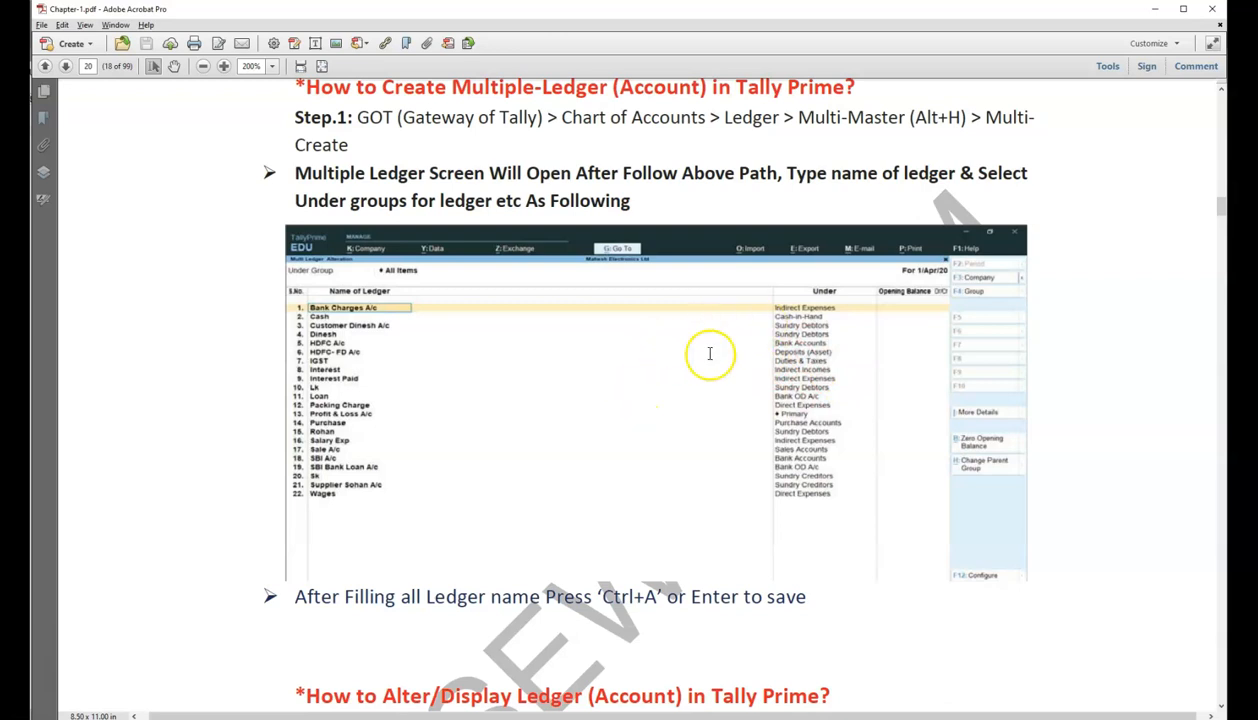
pyautogui.hotkey('alt', 'Tab')
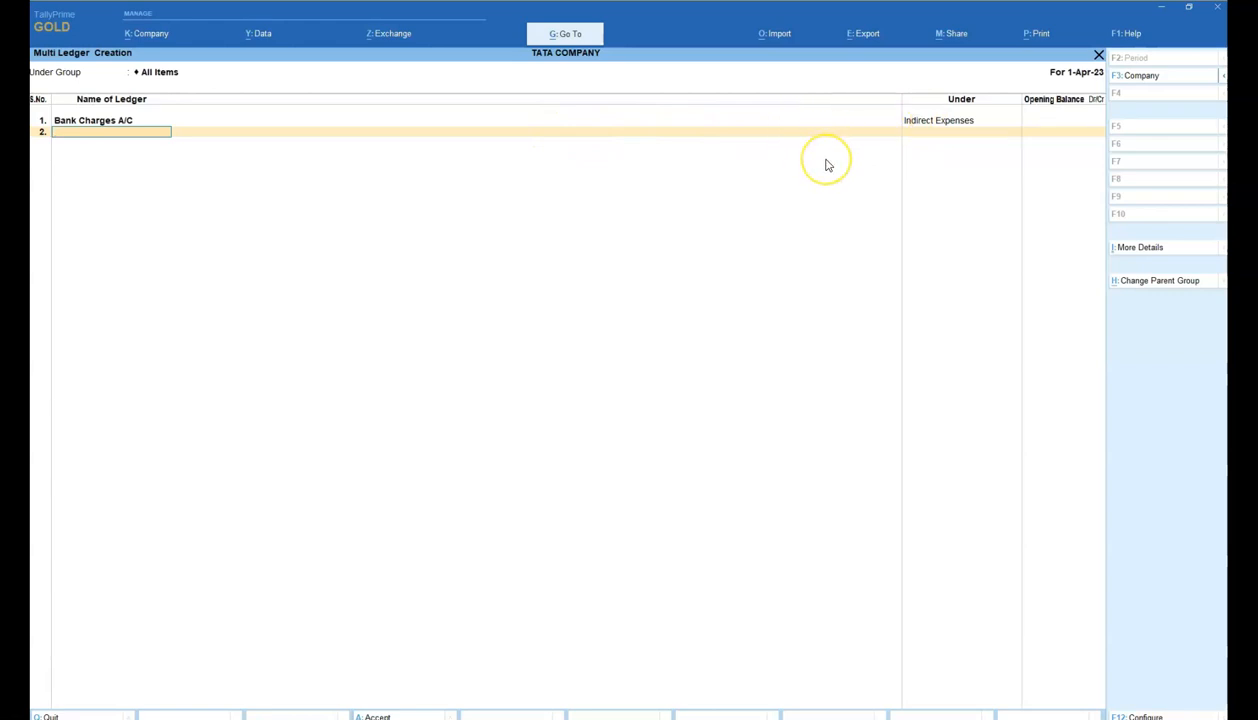
pyautogui.hotkey('alt', 'Tab')
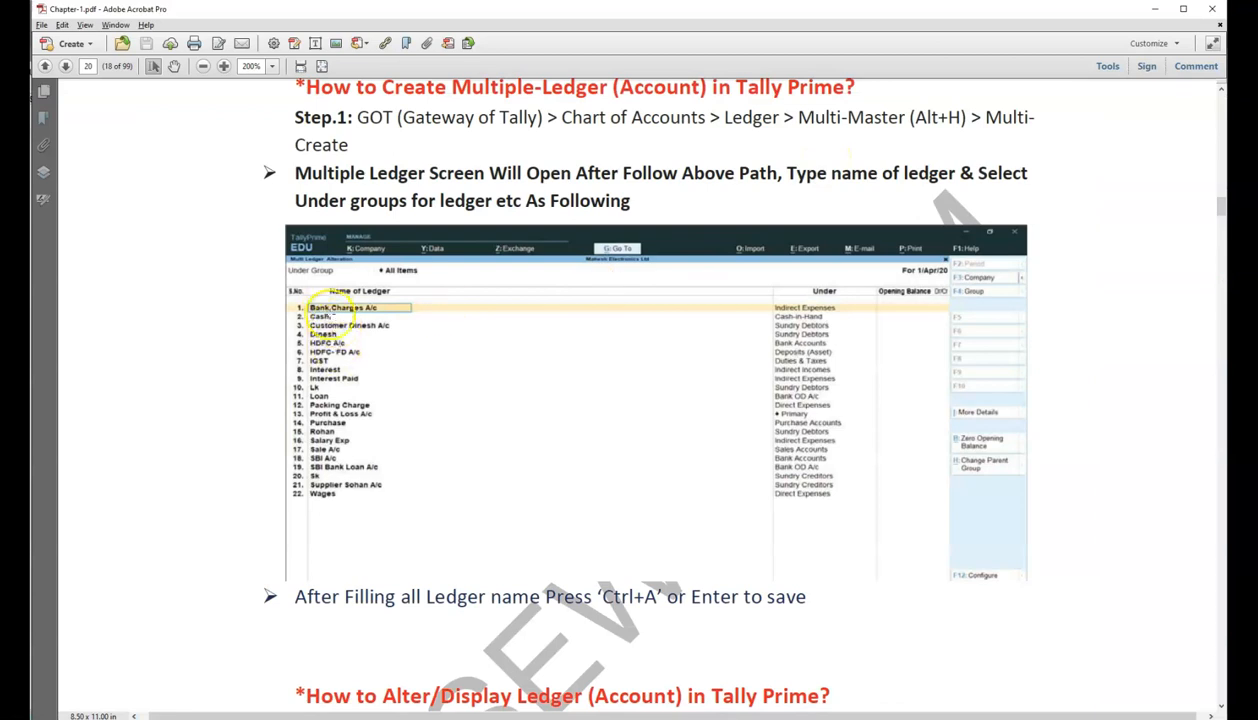
pyautogui.hotkey('alt', 'Tab')
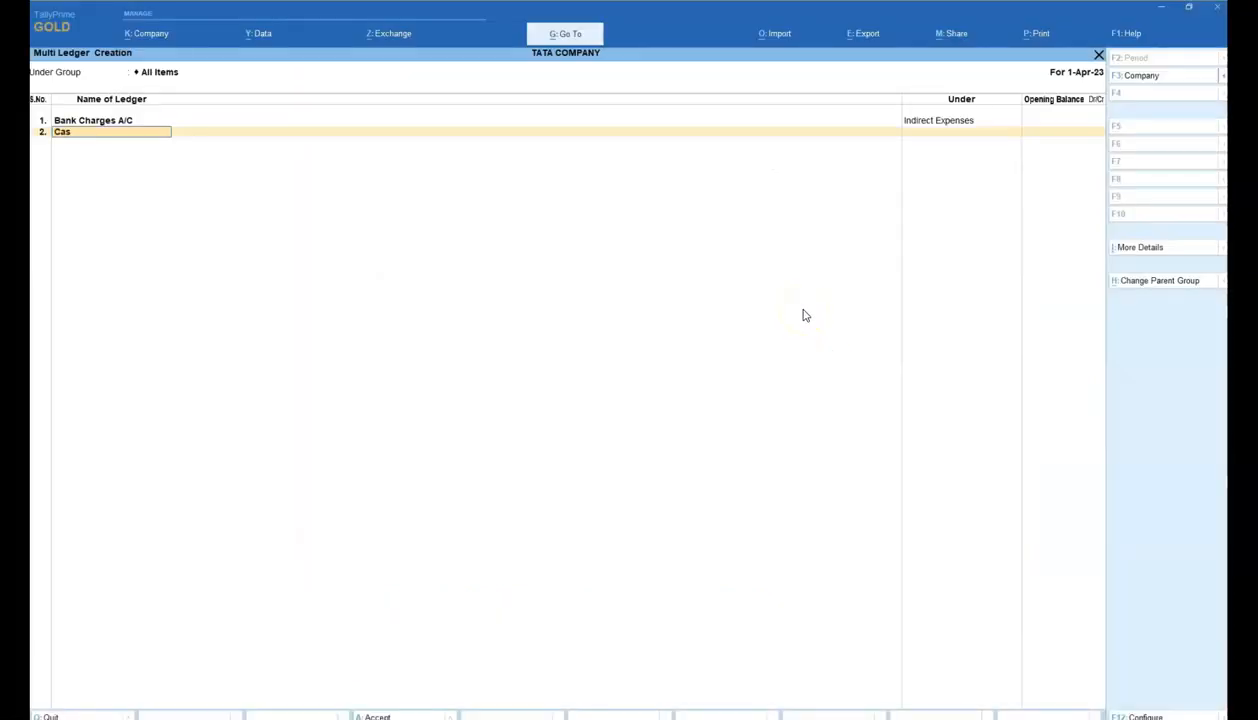
pyautogui.press('Return')
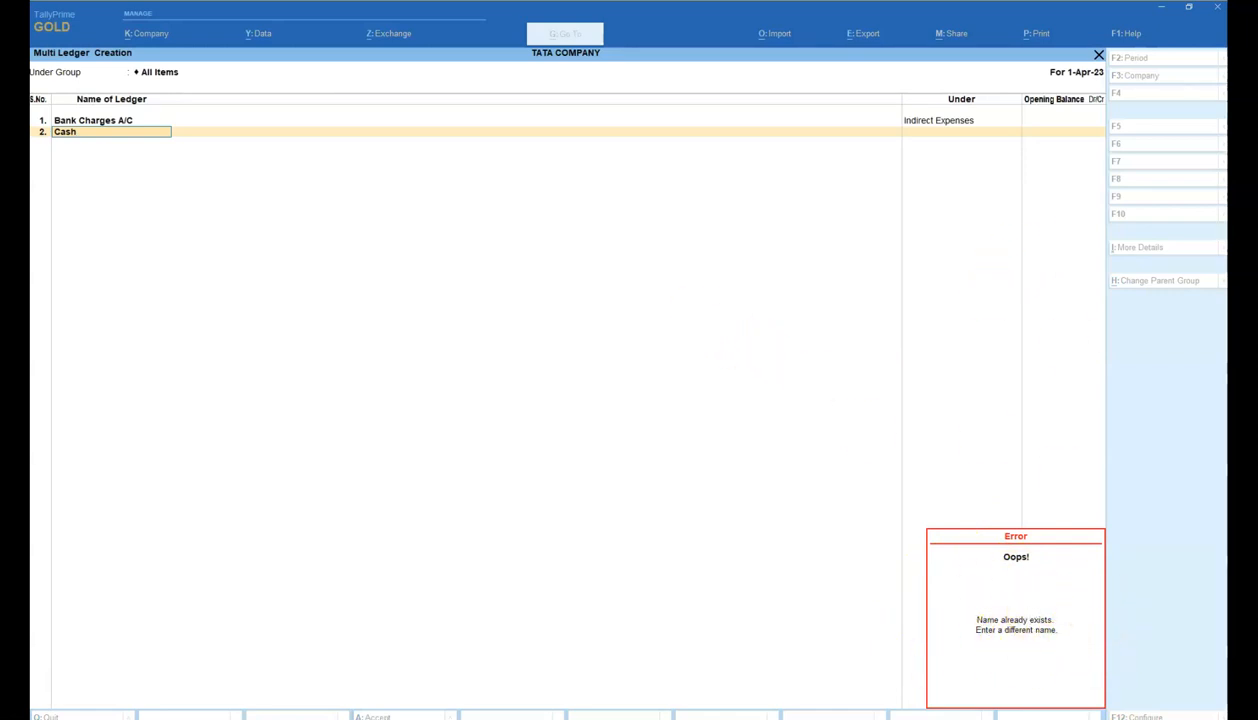
# Step: Change the second ledger's name to Cash AC and place it under Cash-in-Hand with a blank opening balance
pyautogui.click(113, 137)
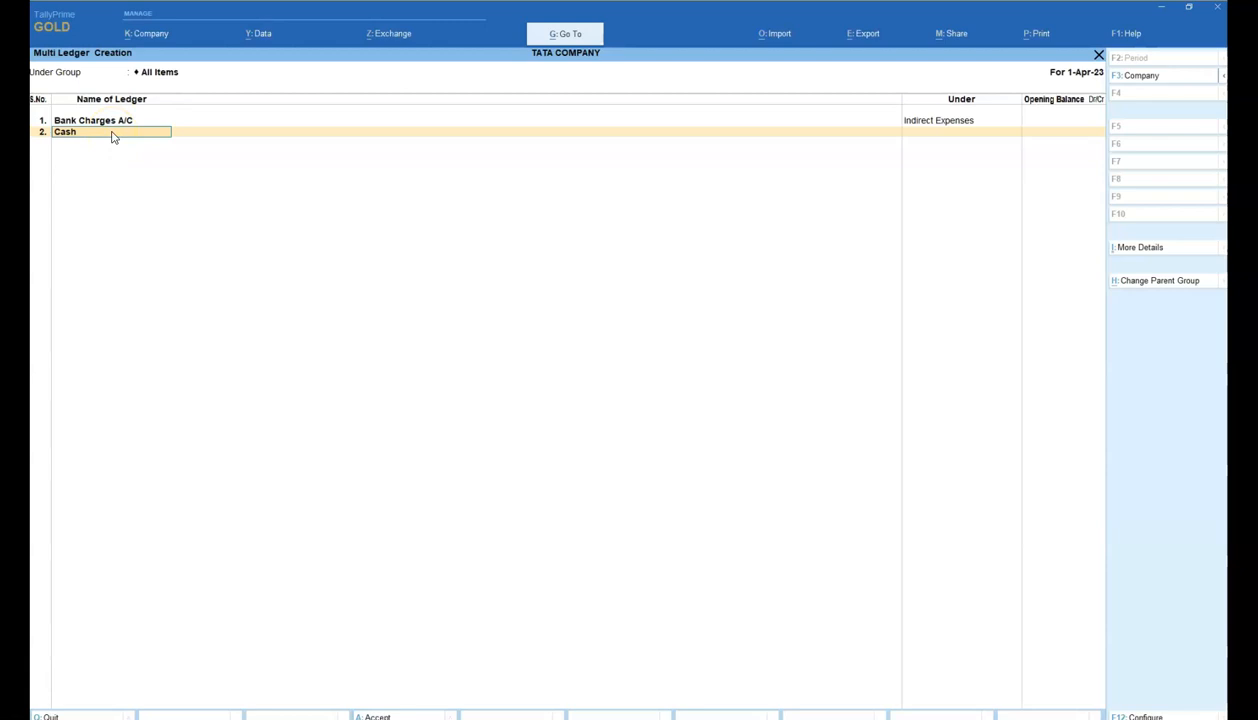
pyautogui.press('Return')
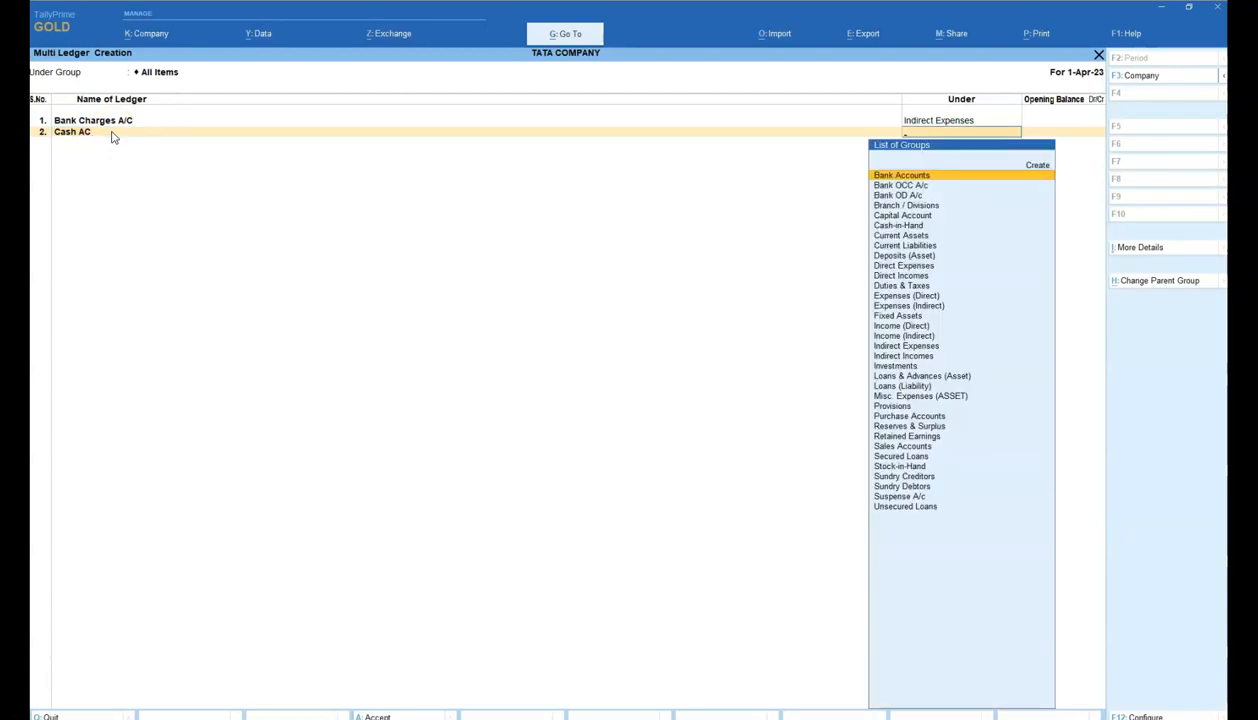
pyautogui.write('Ca')
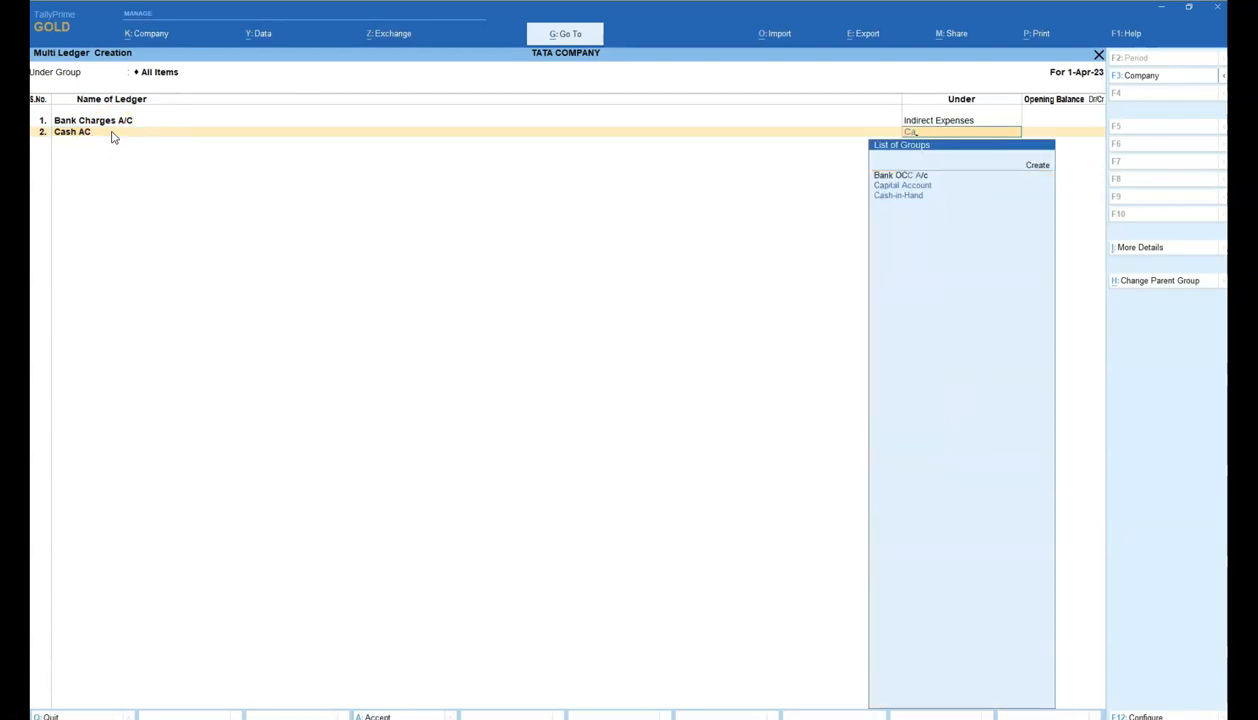
pyautogui.write('sh')
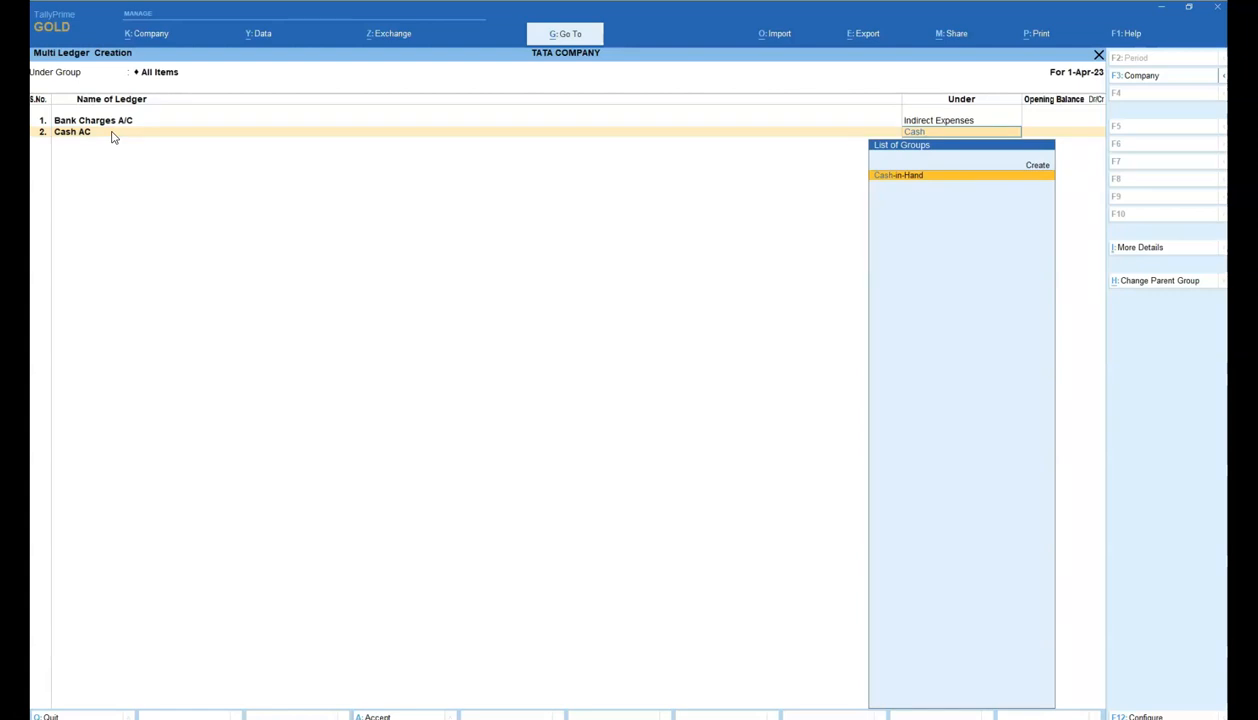
pyautogui.press('Return')
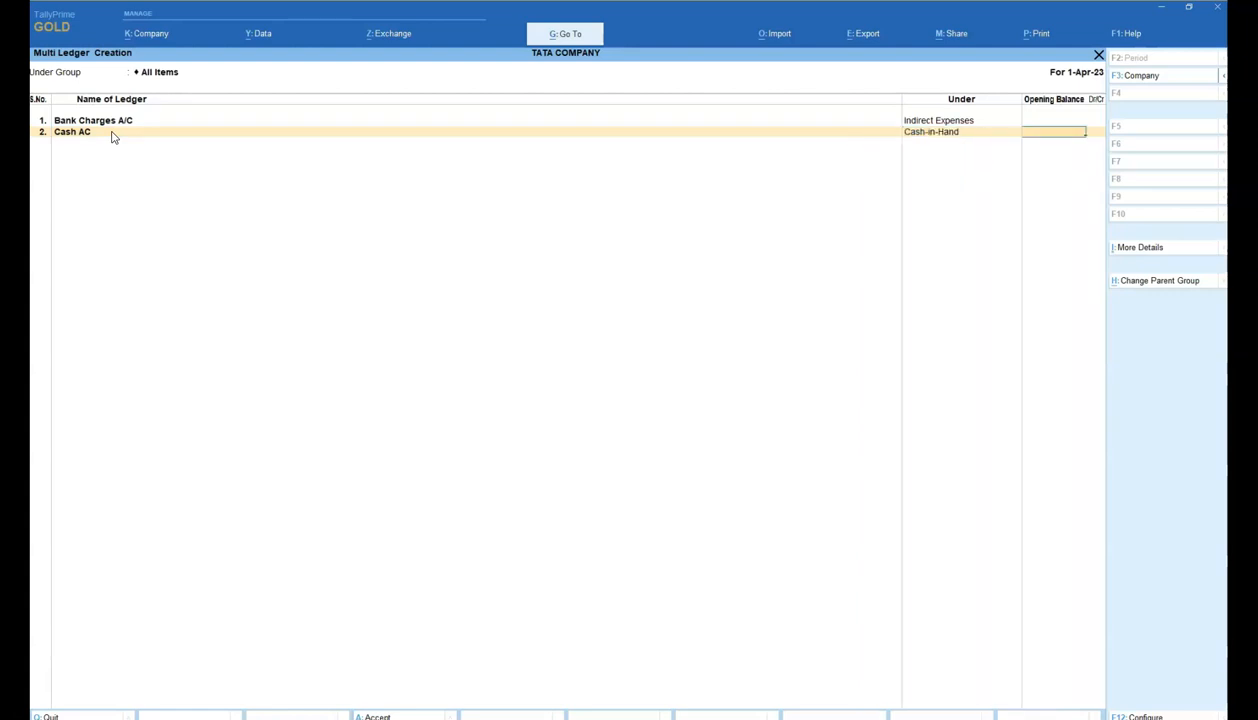
pyautogui.press('Return')
# Step: Check the third row of the PDF sample table and add that customer's ledger, suffixed AC, in TallyPrime under Sundry Debtors with a blank opening balance
pyautogui.hotkey('alt', 'Tab')
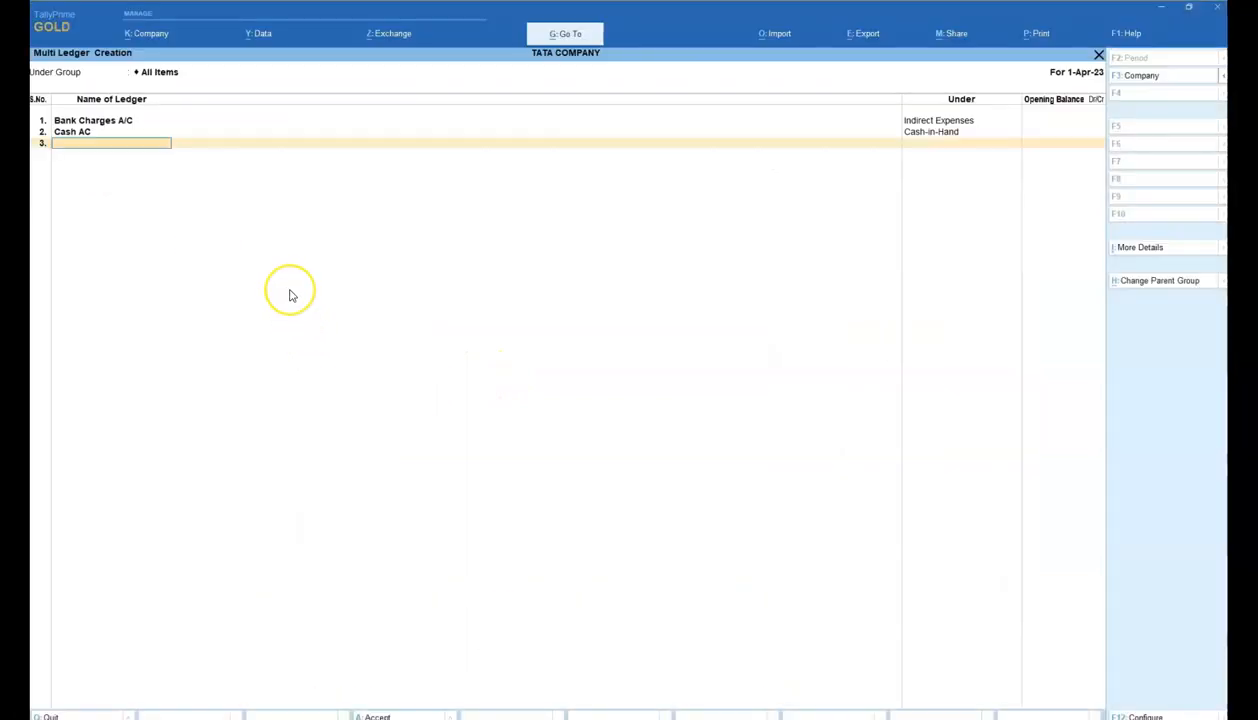
pyautogui.write('nesh AC')
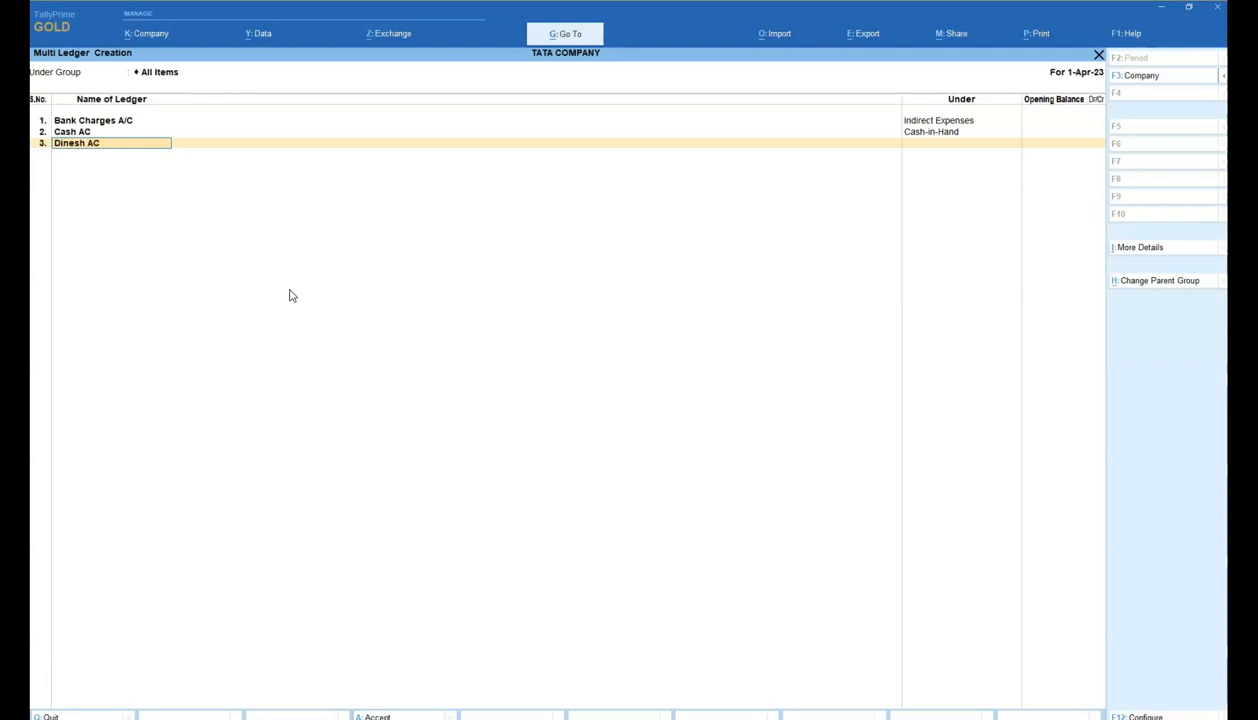
pyautogui.press('Return')
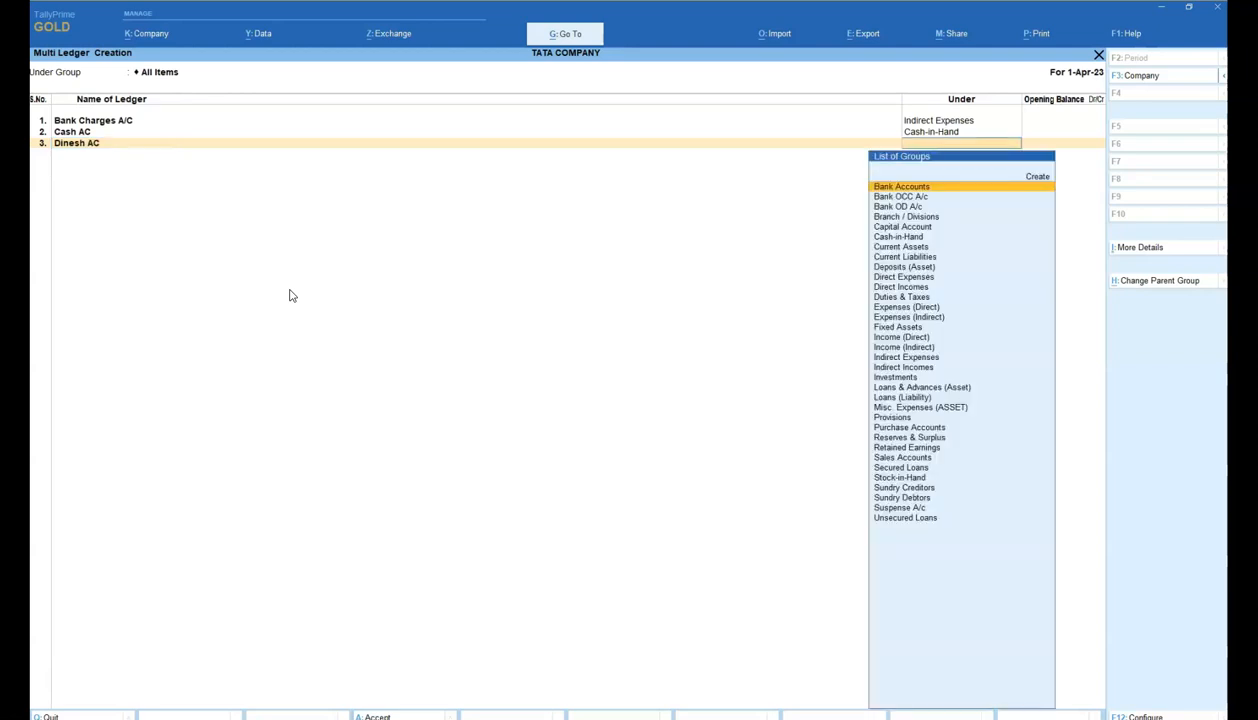
pyautogui.write('sund')
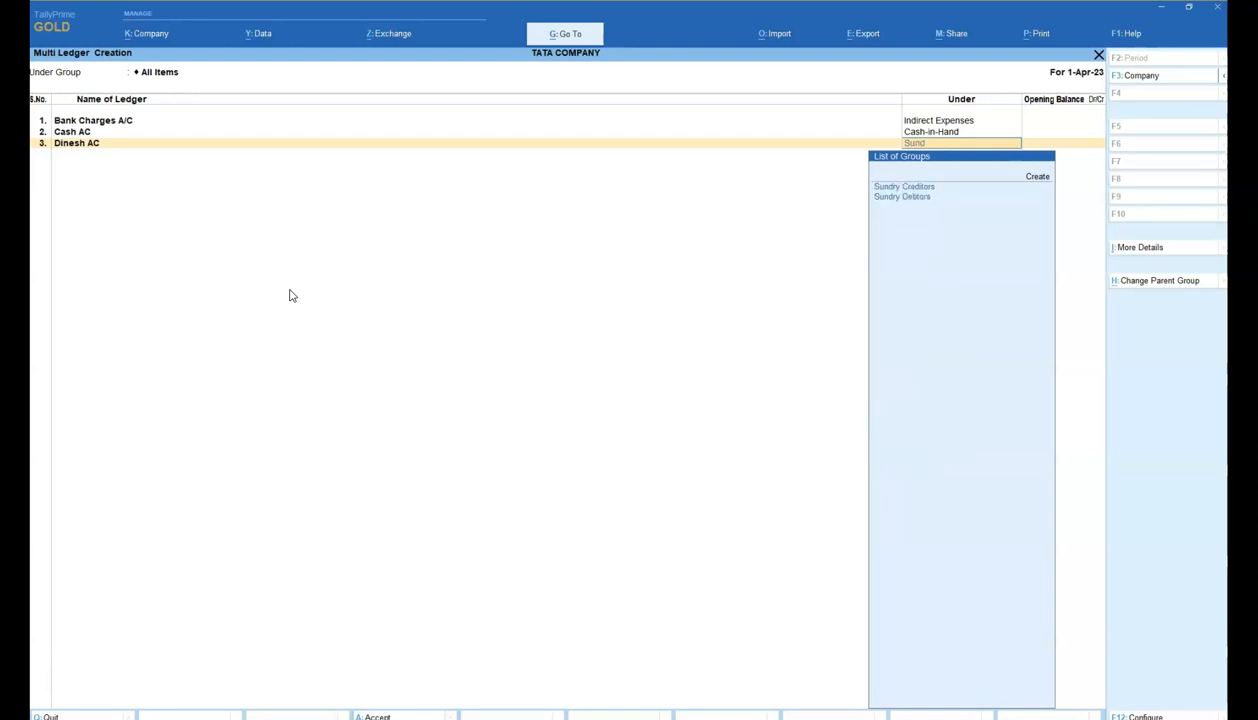
pyautogui.press('Down')
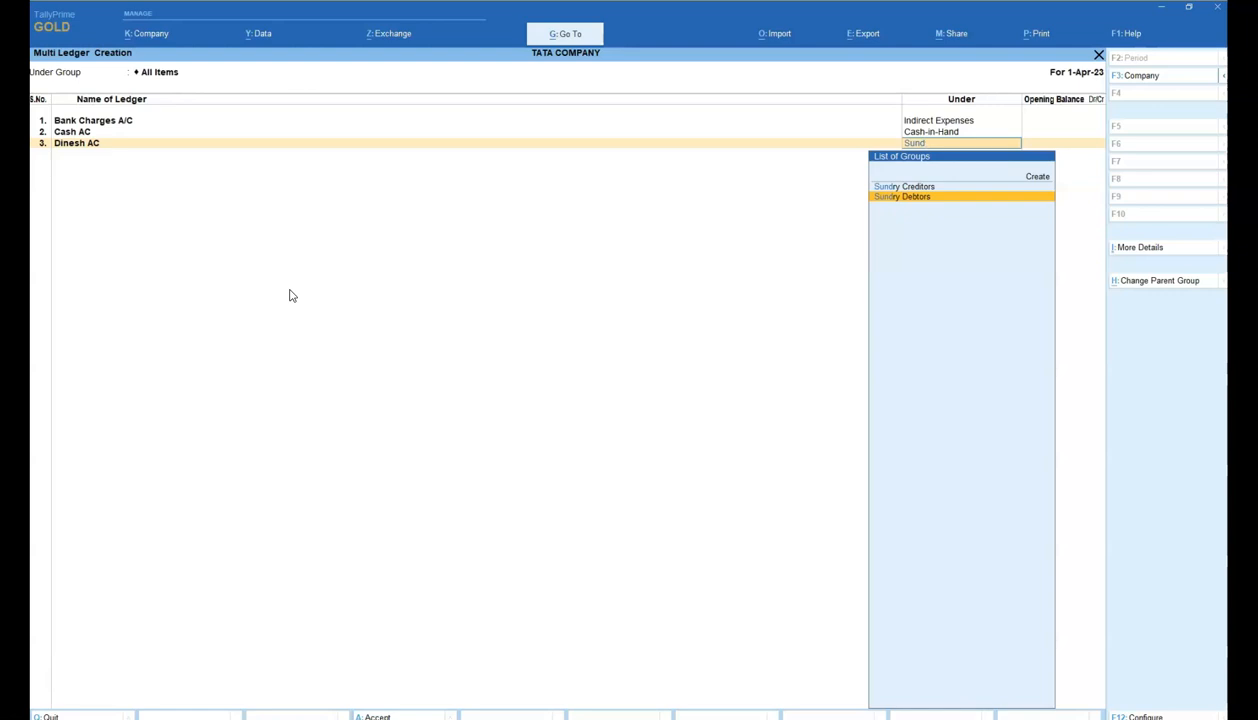
pyautogui.press('Return')
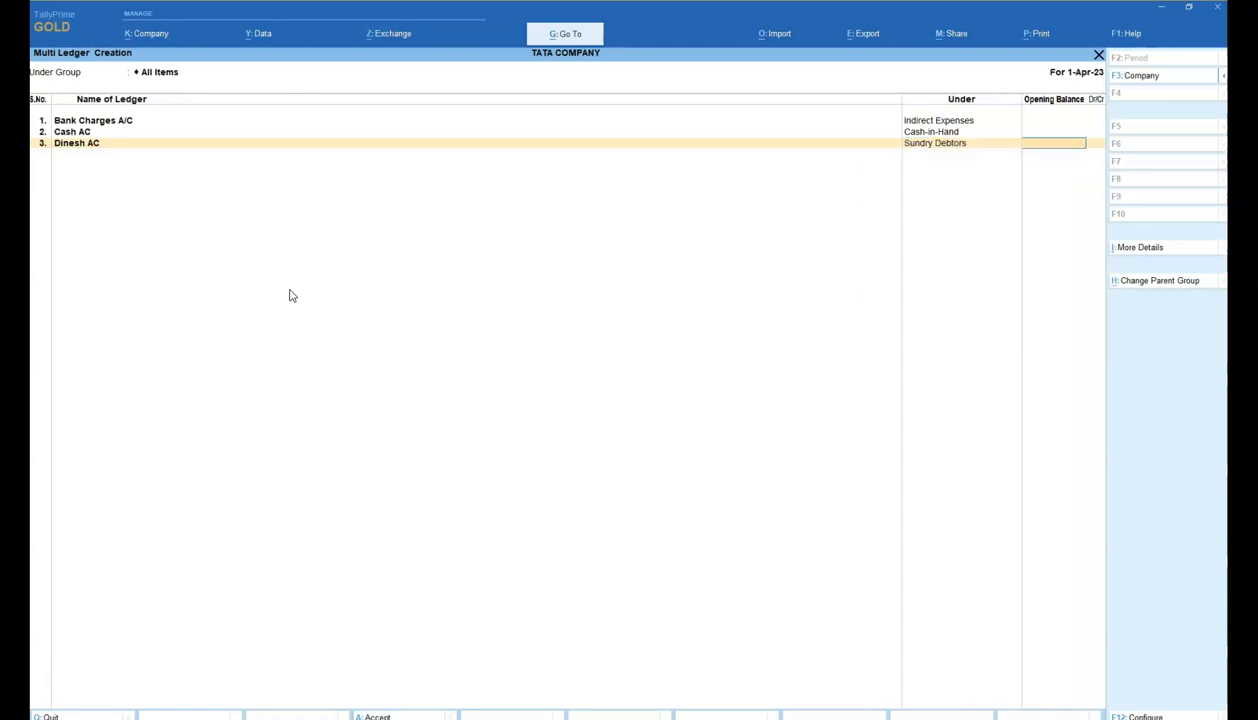
pyautogui.press('Return')
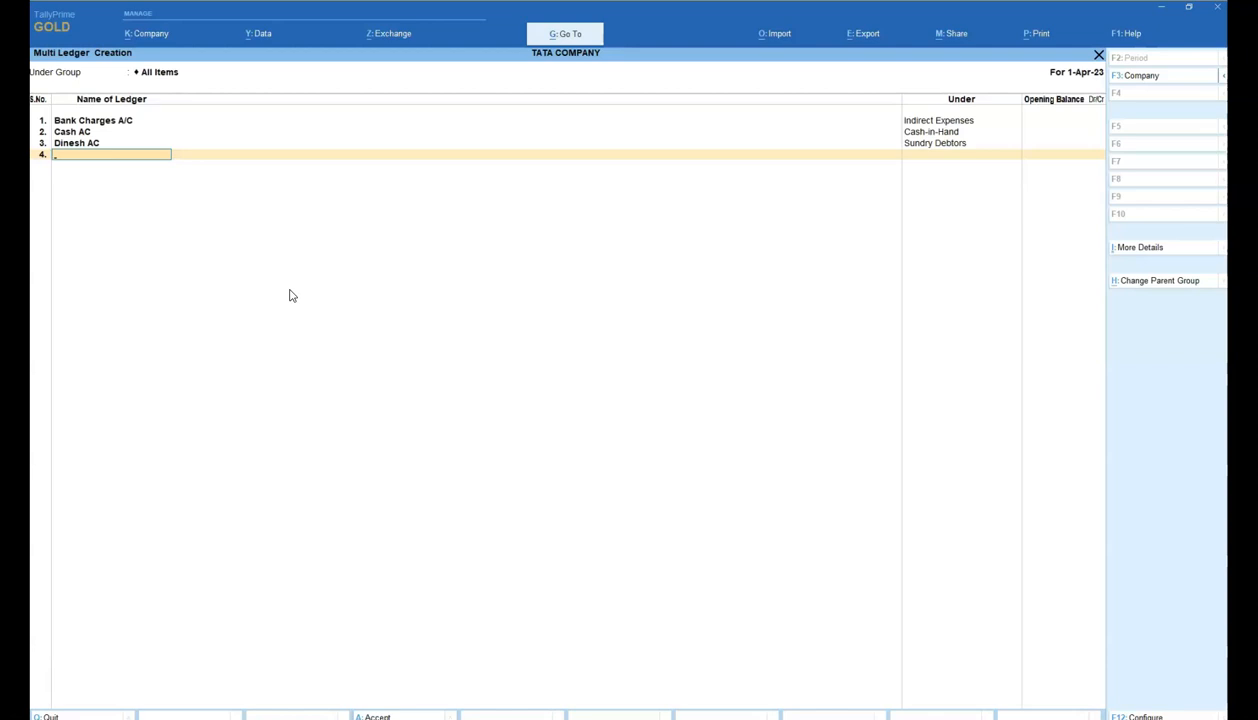
# Step: Add the fourth ledger with the same customer's name suffixed Ac, under Sundry Debtors, leaving its opening balance blank
pyautogui.write('Dinesh Ac')
pyautogui.press('Return')
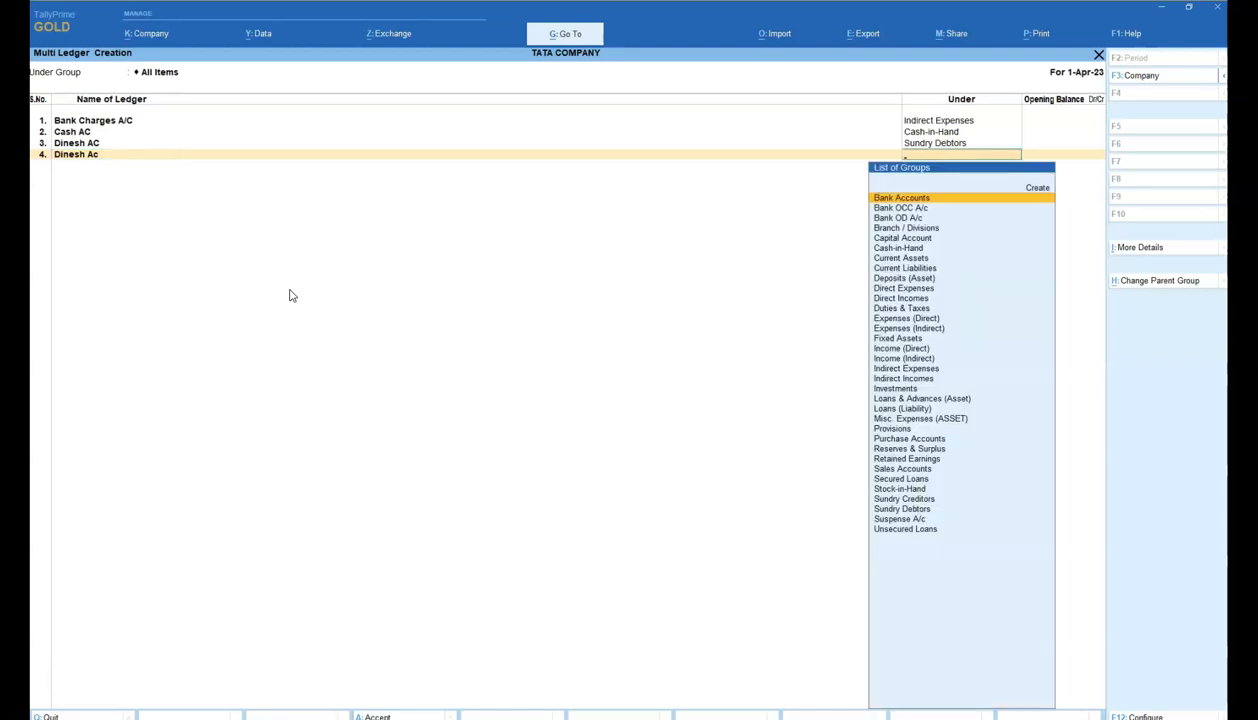
pyautogui.write('Sun')
pyautogui.press('Down')
pyautogui.press('Return')
pyautogui.press('Return')
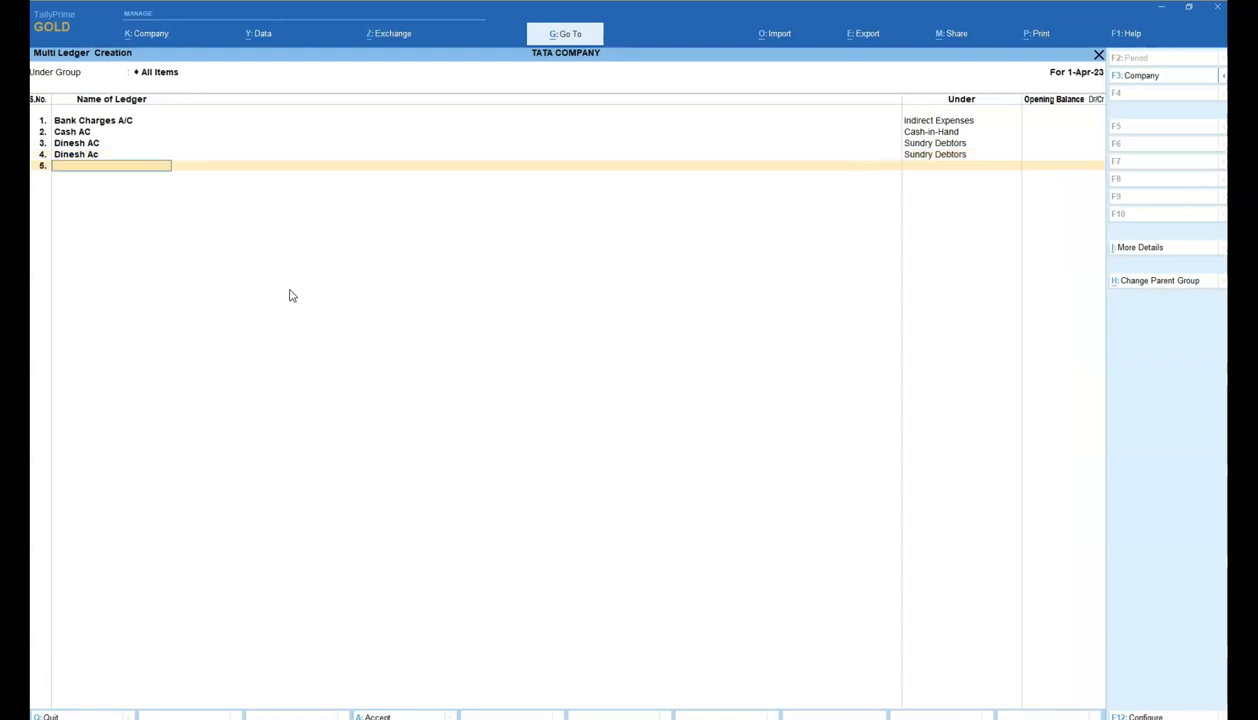
# Step: Check the fifth row of the PDF sample table and add ledger Hdfc Ac in TallyPrime under Bank Accounts with a blank opening balance
pyautogui.hotkey('alt', 'Tab')
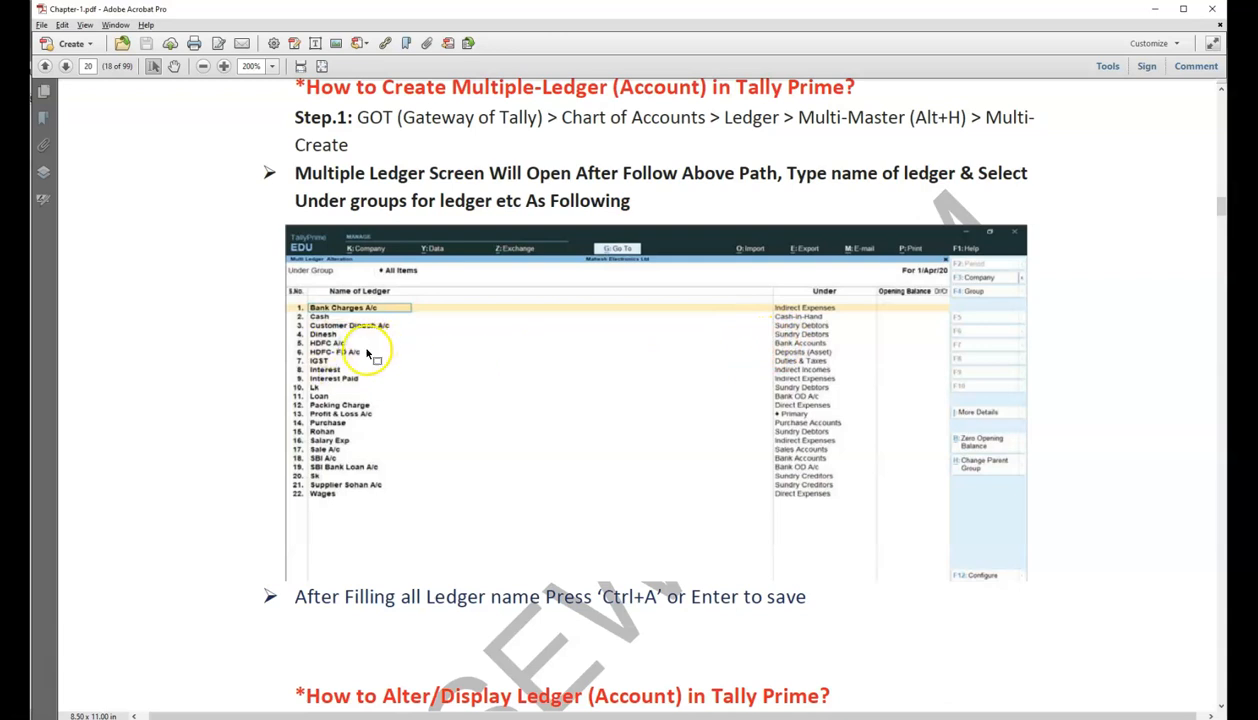
pyautogui.hotkey('alt', 'Tab')
pyautogui.write('Hdfc Ac')
pyautogui.press('Return')
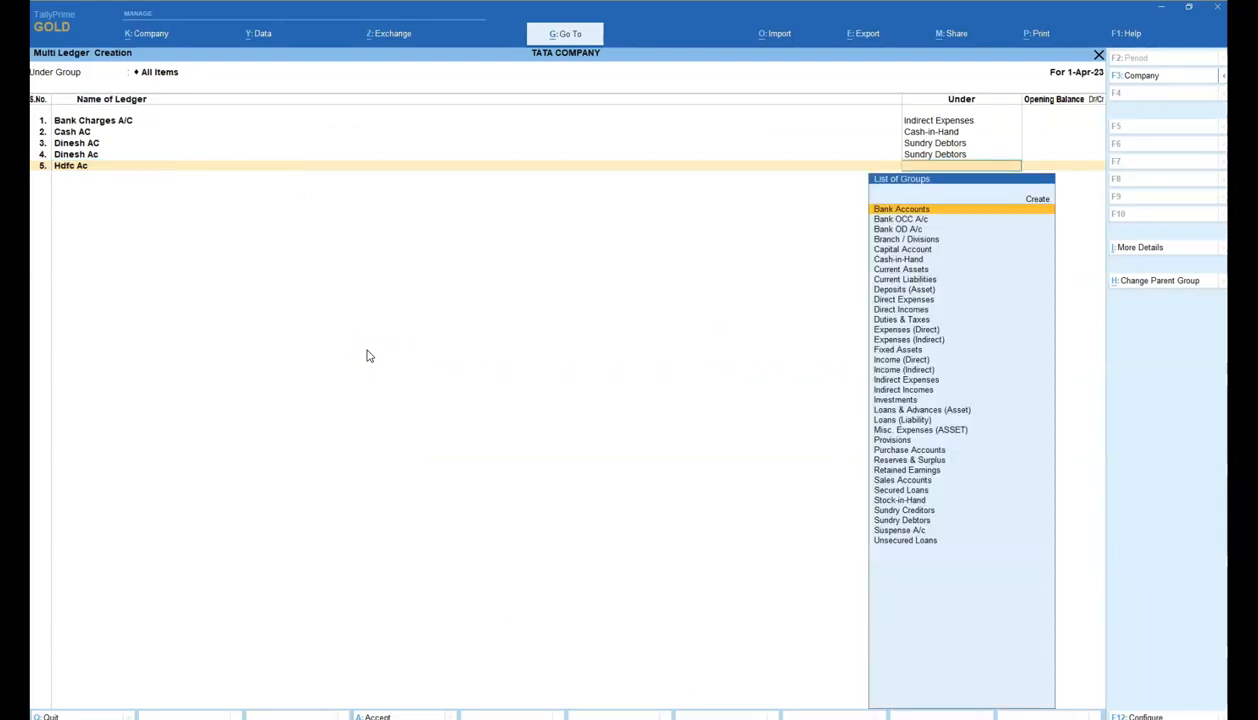
pyautogui.write('Ban')
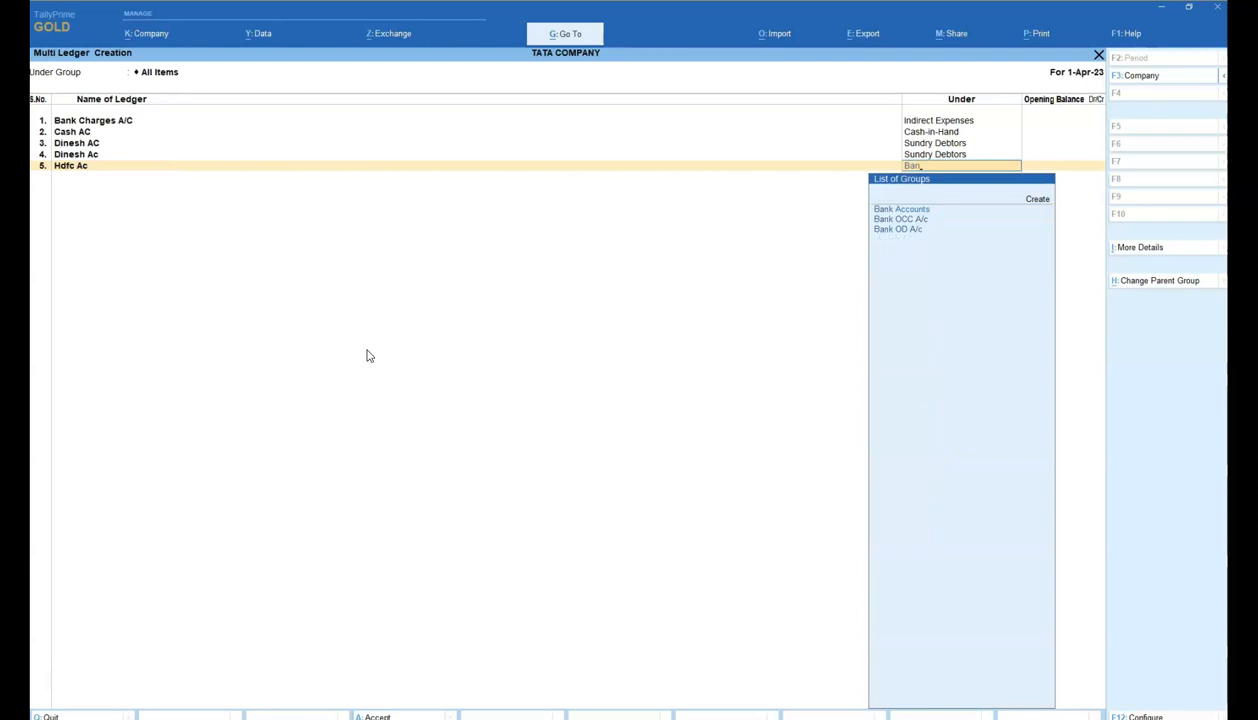
pyautogui.press('Return')
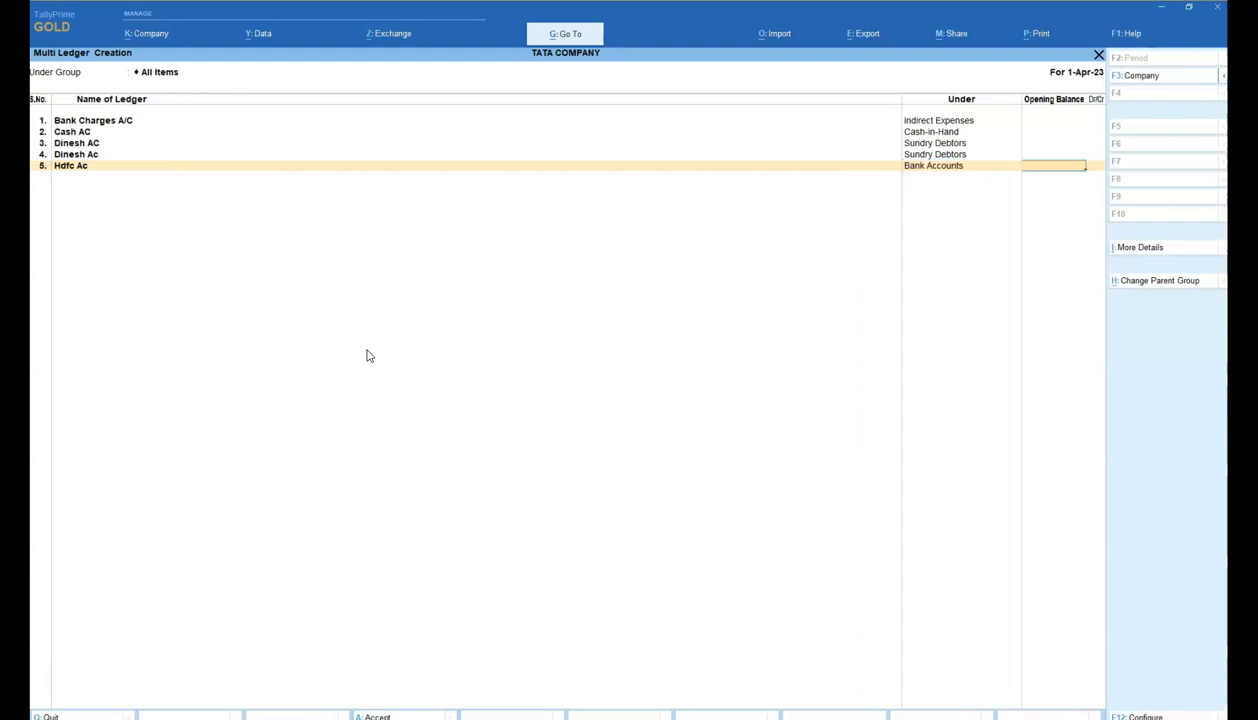
pyautogui.press('Return')
# Step: Consult the PDF sample table and add ledger HDFC FD AC in TallyPrime under Deposits (Asset) with a blank opening balance
pyautogui.hotkey('alt', 'Tab')
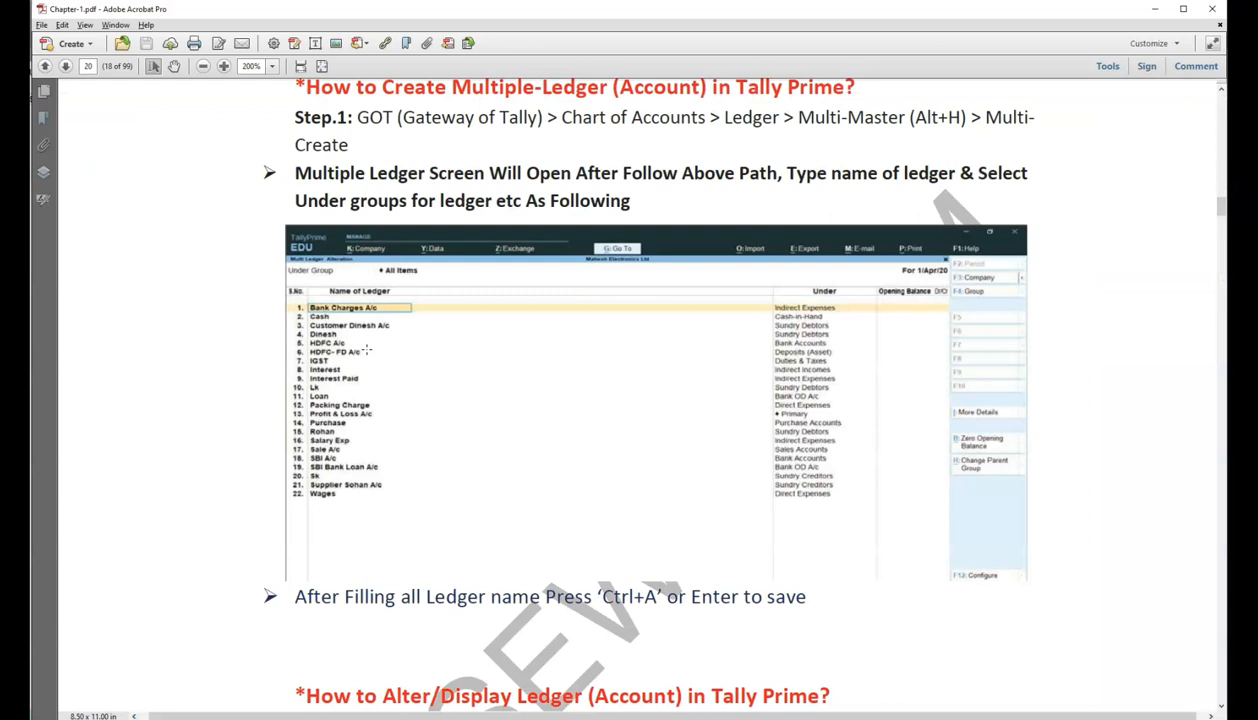
pyautogui.hotkey('alt', 'Tab')
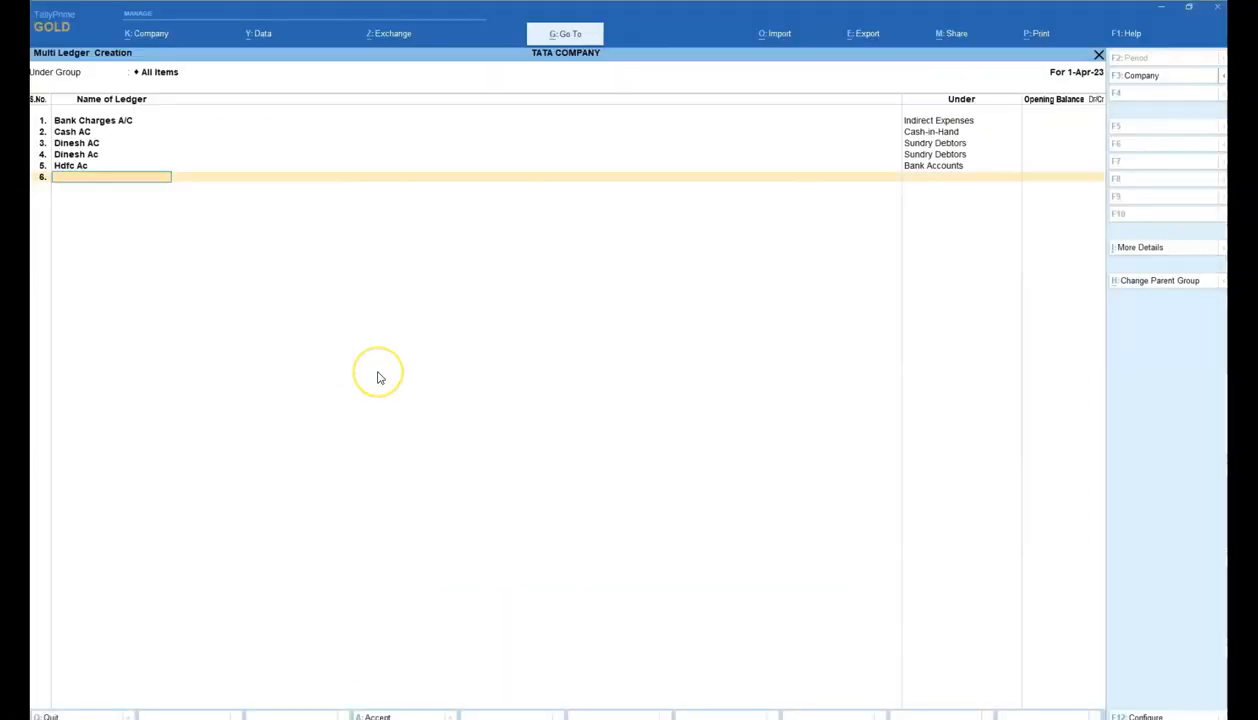
pyautogui.write('HDFC FD AC')
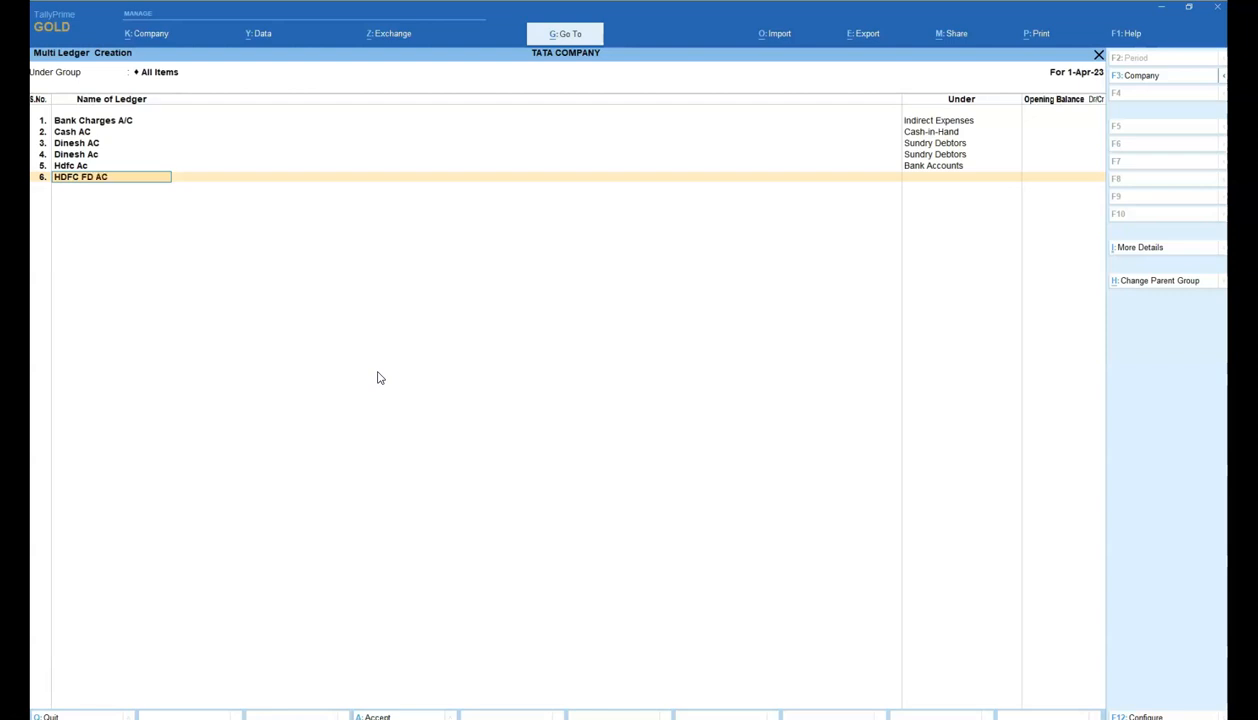
pyautogui.press('Return')
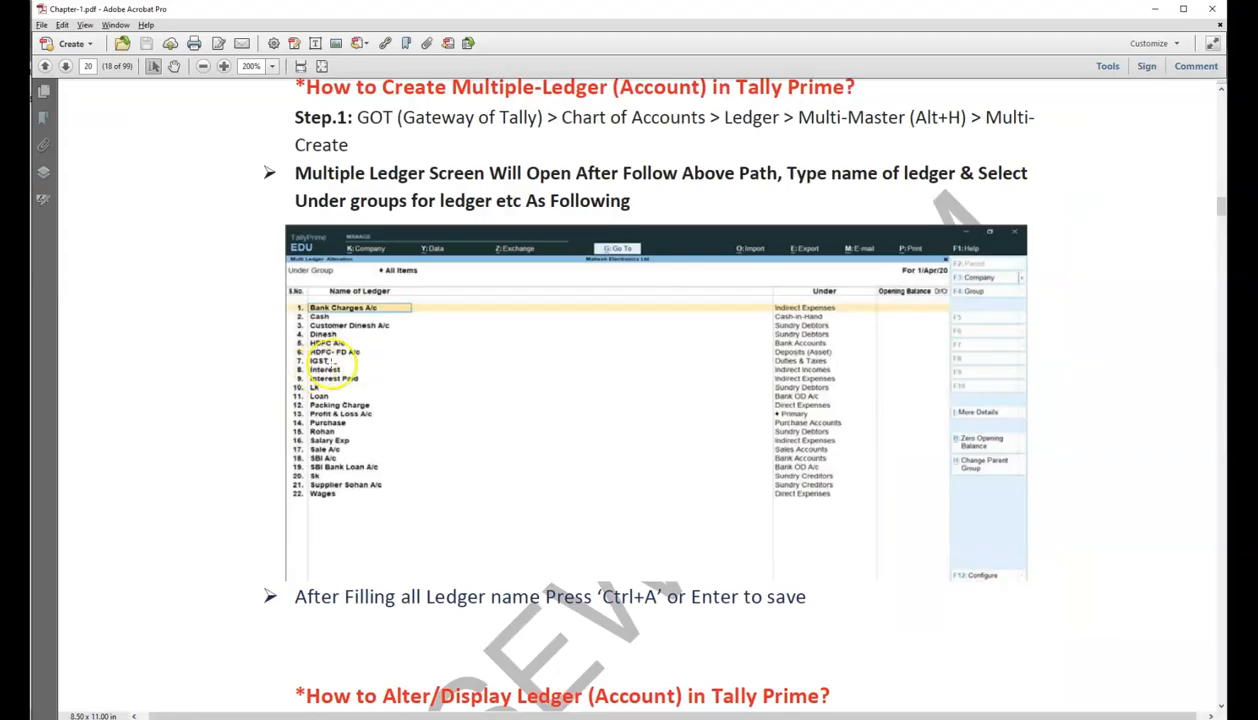
pyautogui.hotkey('alt', 'Tab')
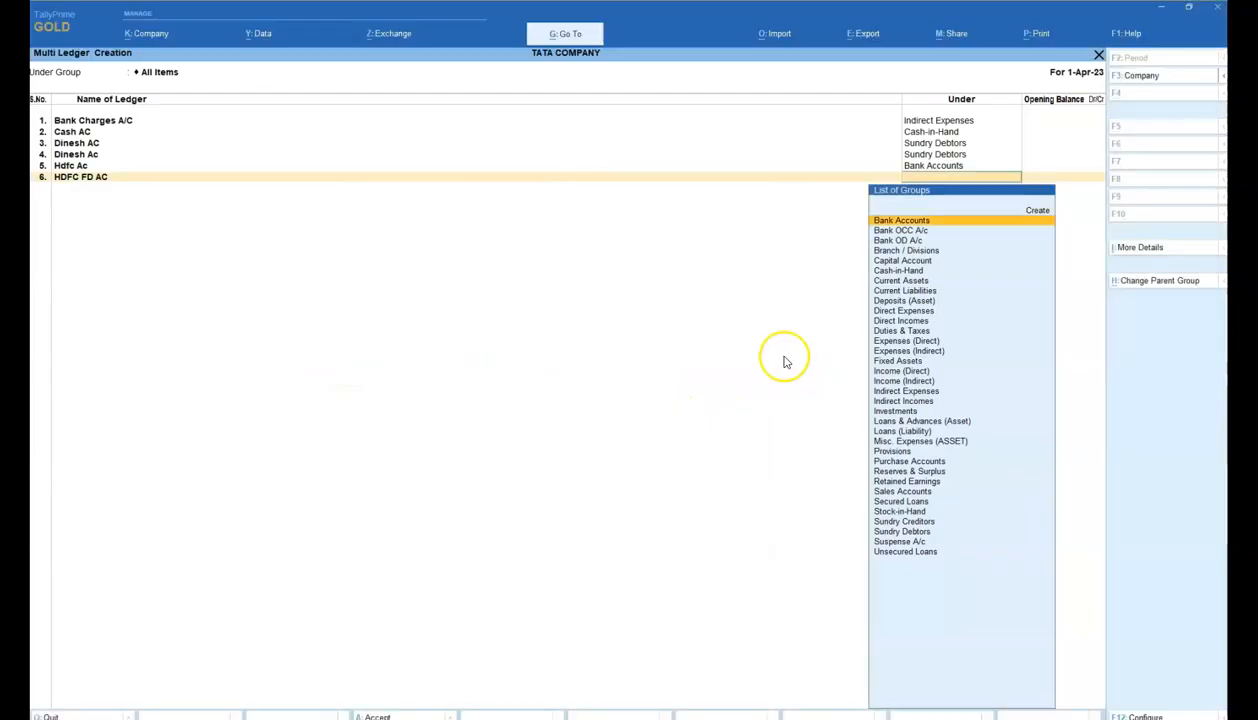
pyautogui.write('De')
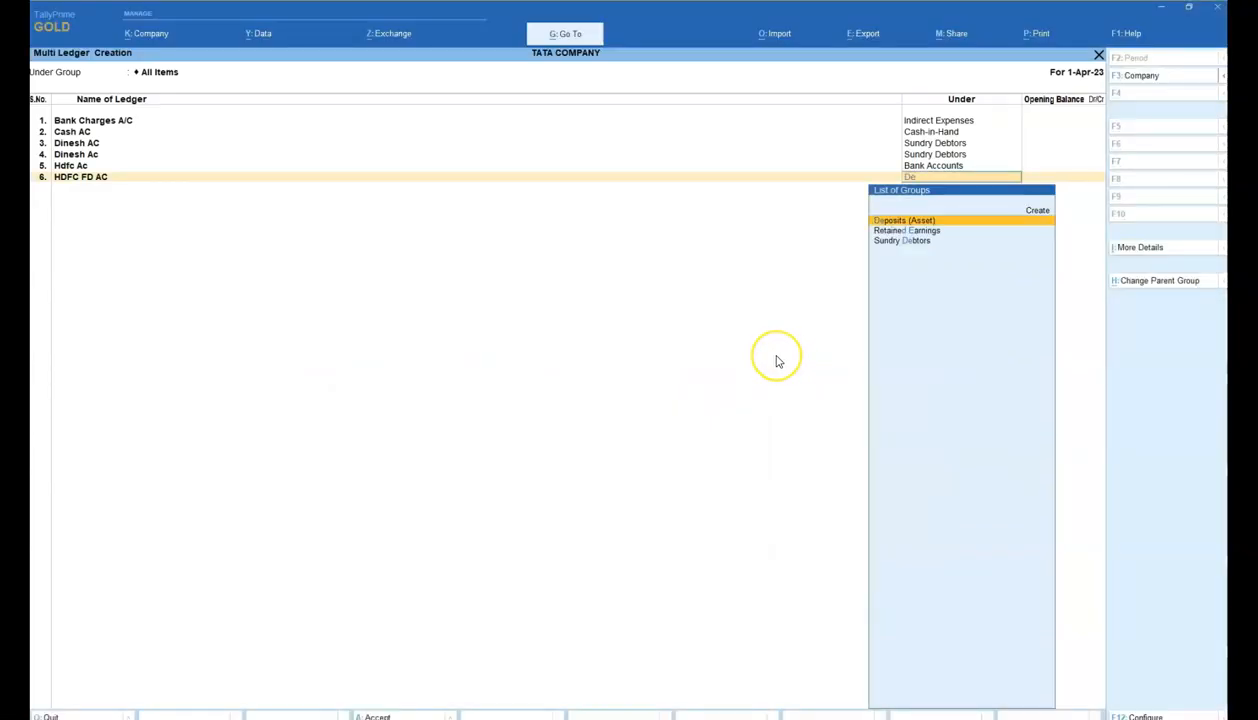
pyautogui.write('p')
pyautogui.press('Return')
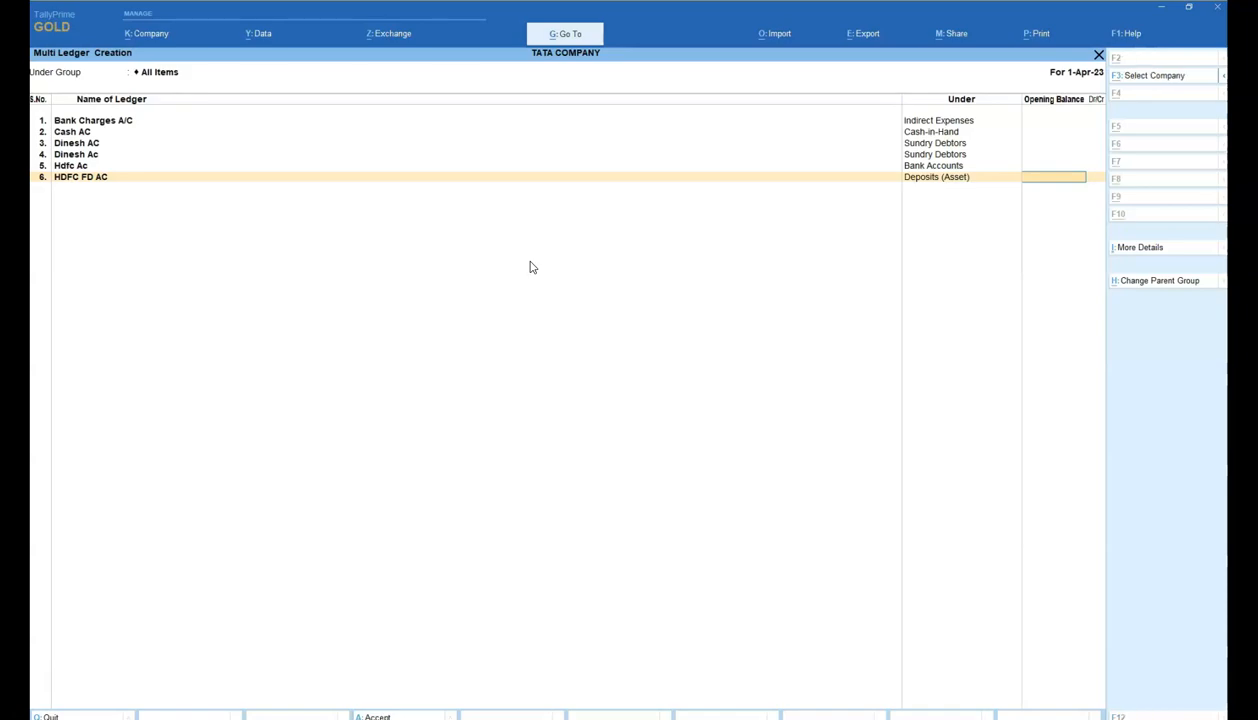
pyautogui.hotkey('alt', 'Tab')
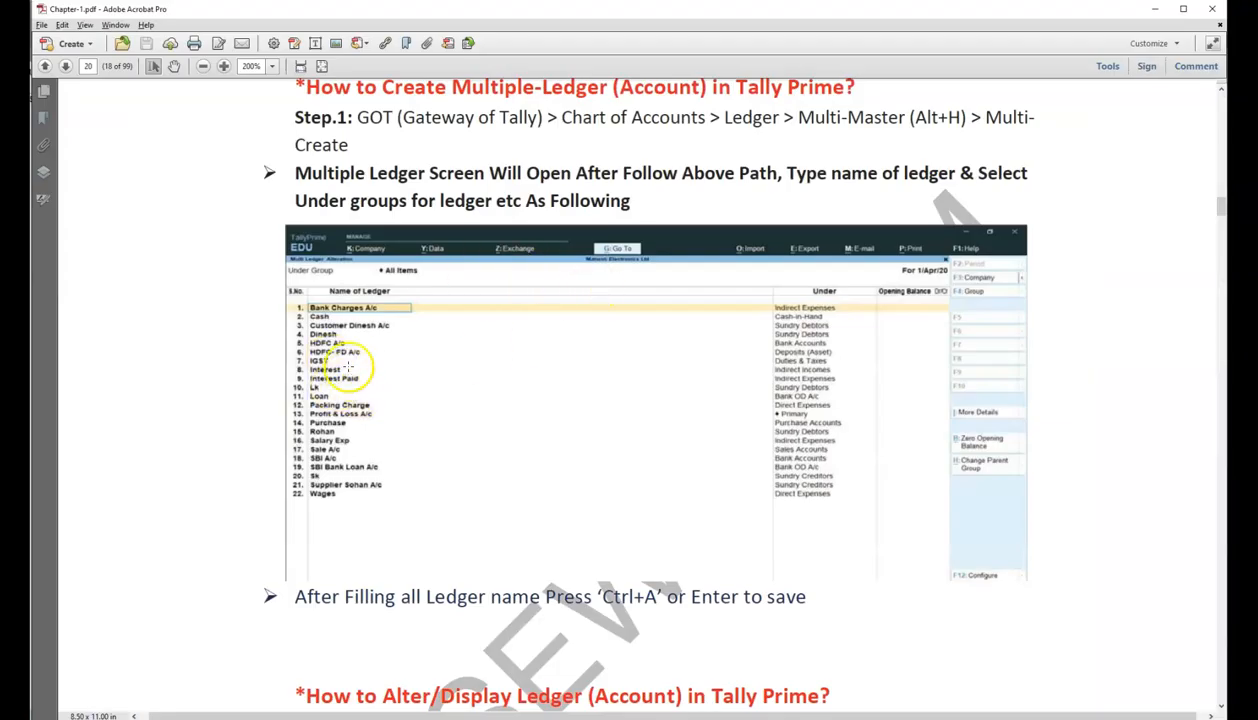
pyautogui.hotkey('alt', 'Tab')
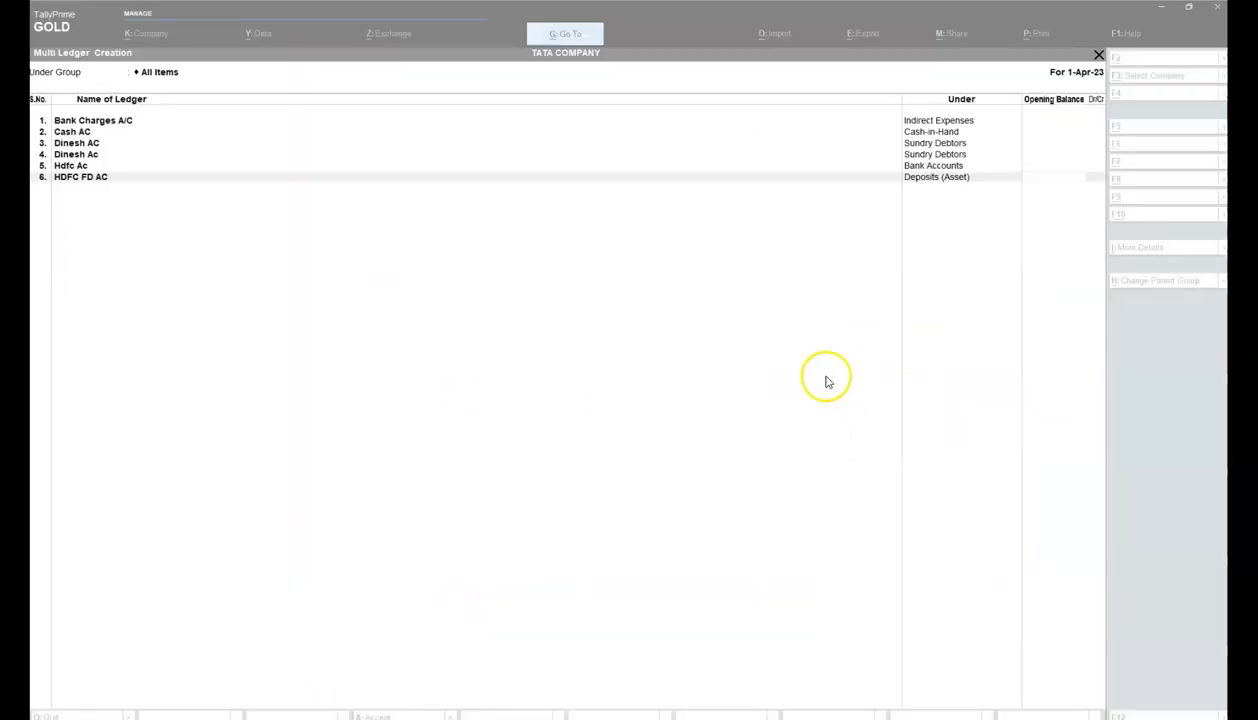
pyautogui.press('Return')
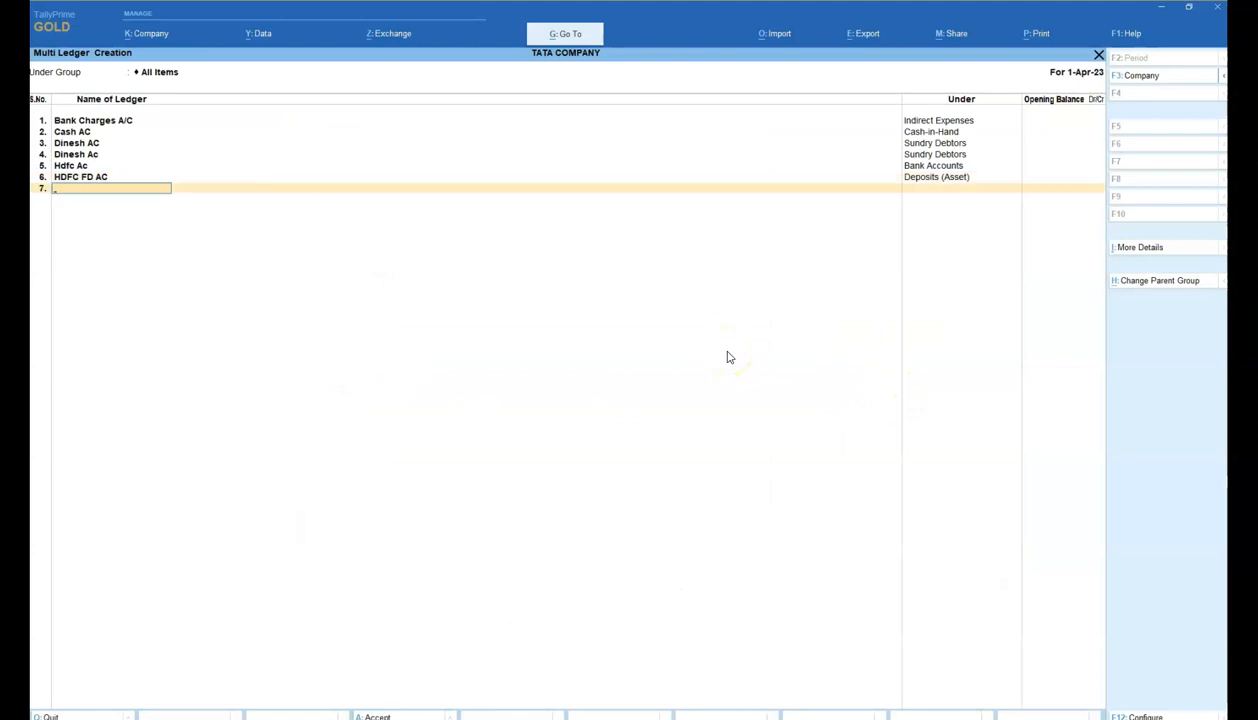
# Step: Add the seventh ledger IGST AC under Duties & Taxes, leaving its opening balance blank
pyautogui.write('IGST')
pyautogui.press('Return')
pyautogui.write('AC')
pyautogui.press('Return')
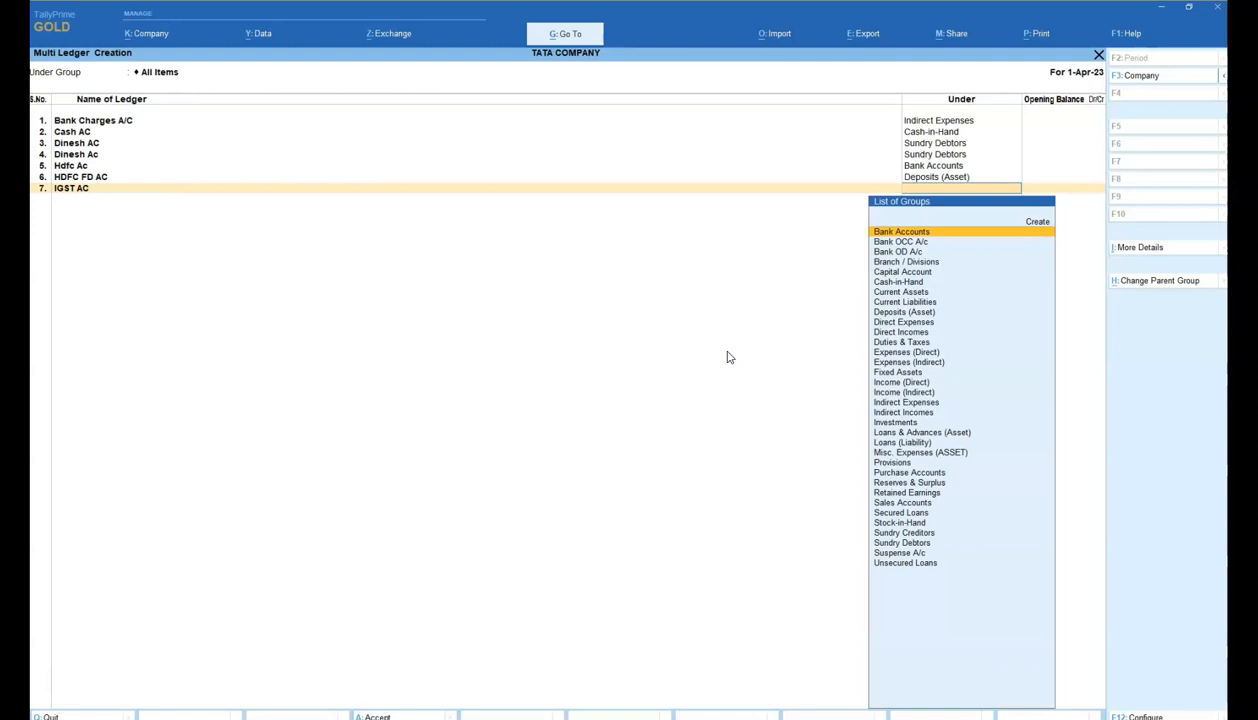
pyautogui.write('Duti')
pyautogui.press('Return')
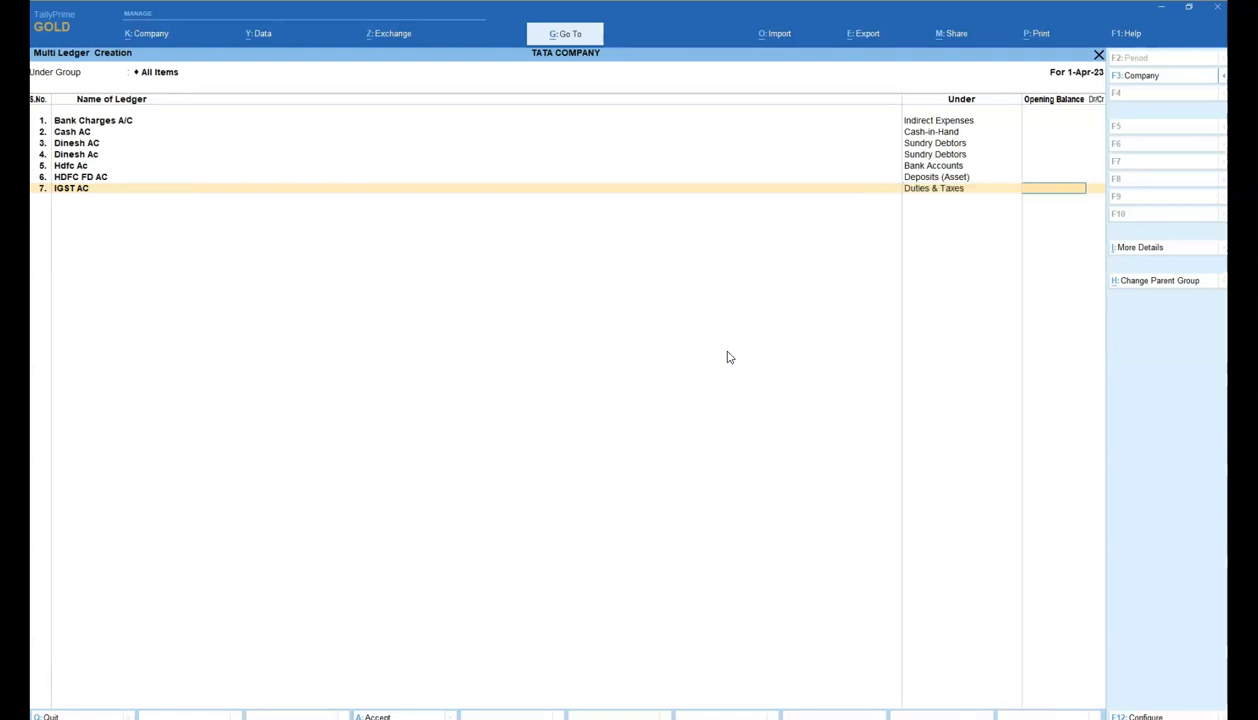
pyautogui.press('Return')
# Step: Add the eighth ledger Interest under Indirect Incomes, leaving its opening balance blank
pyautogui.write('Interest')
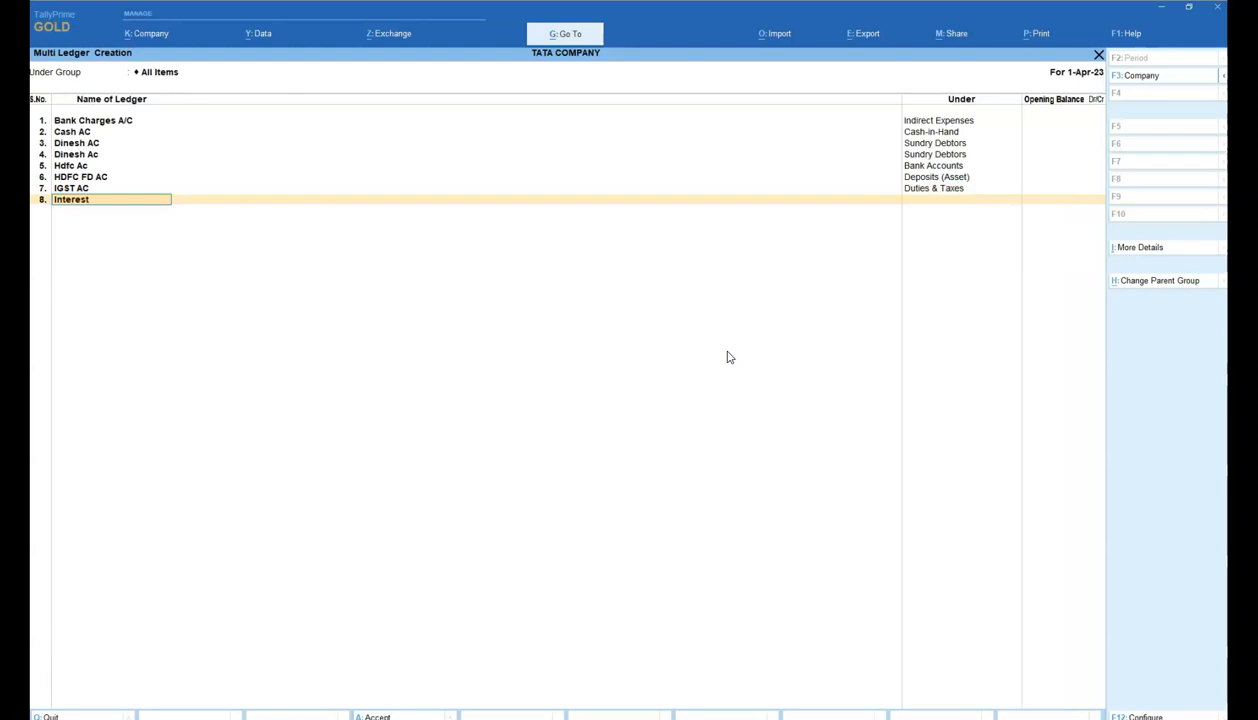
pyautogui.press('Return')
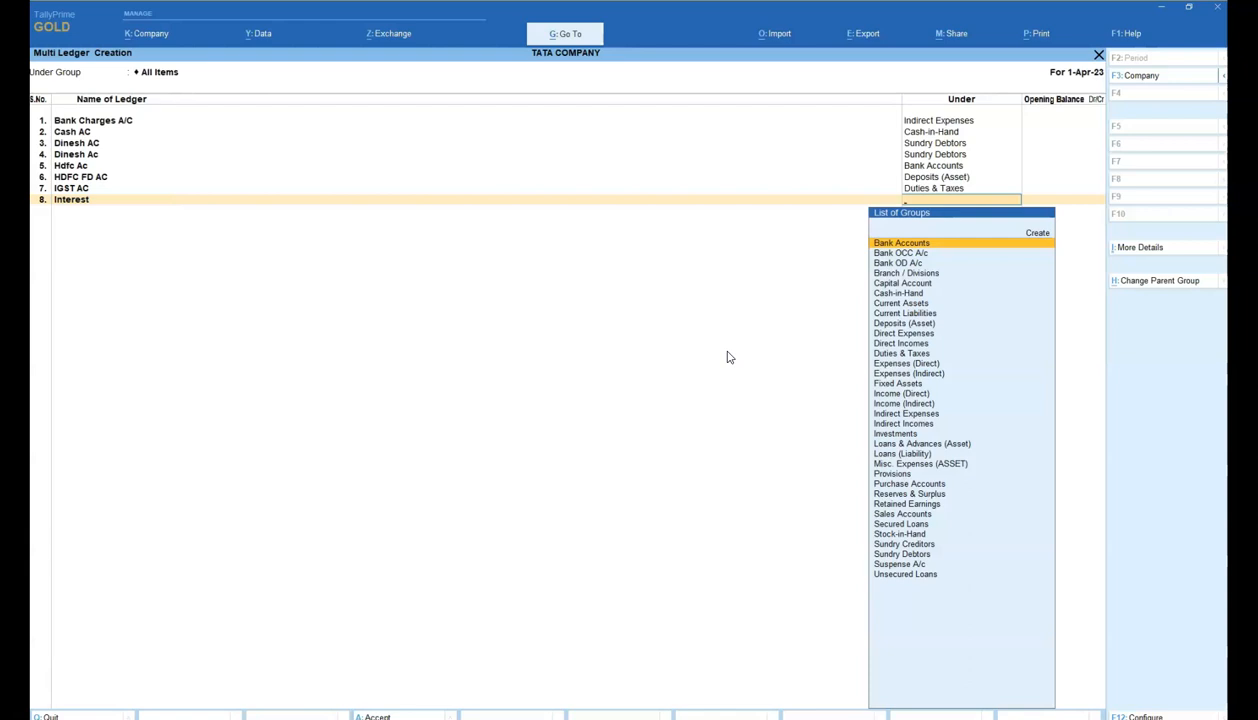
pyautogui.write('Indi')
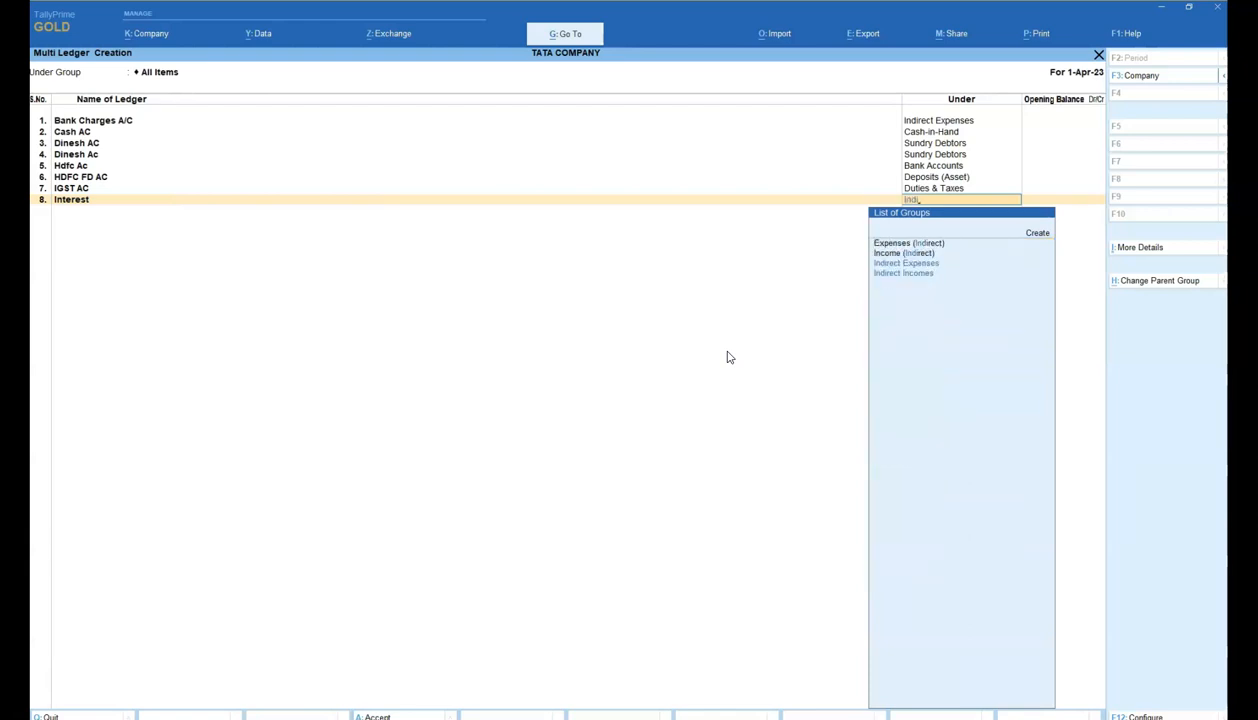
pyautogui.press('BackSpace')
pyautogui.press('BackSpace')
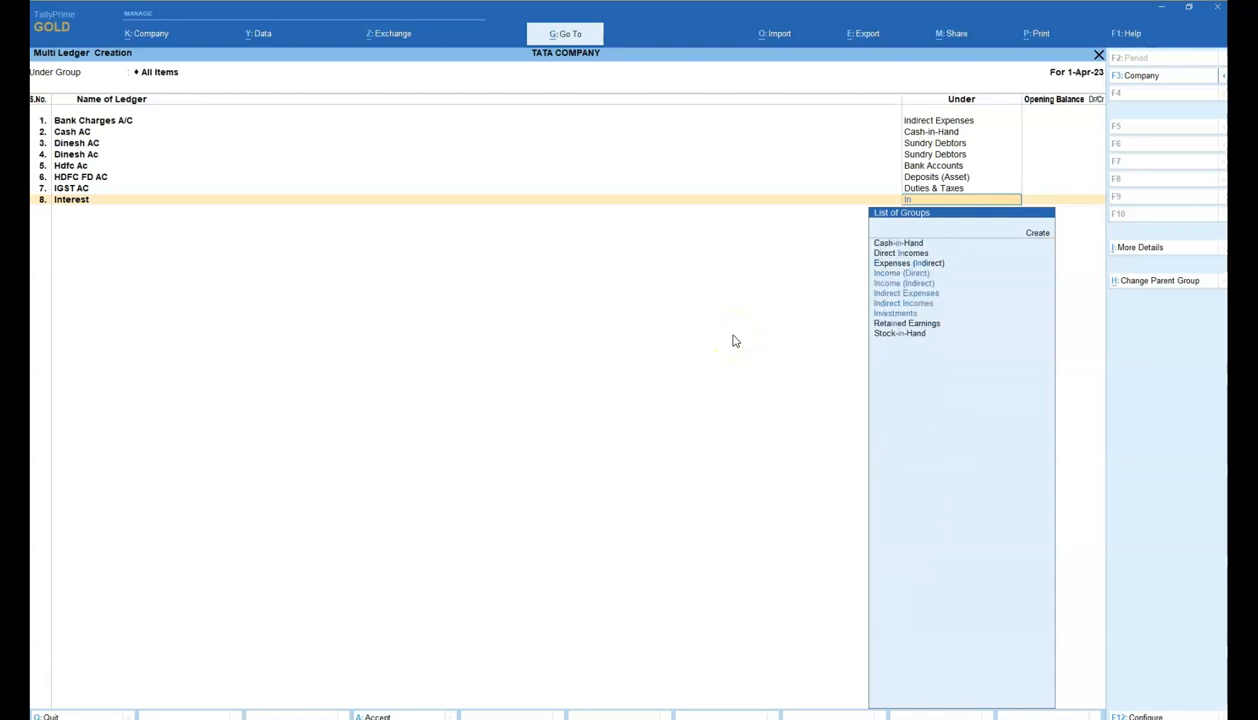
pyautogui.write('come')
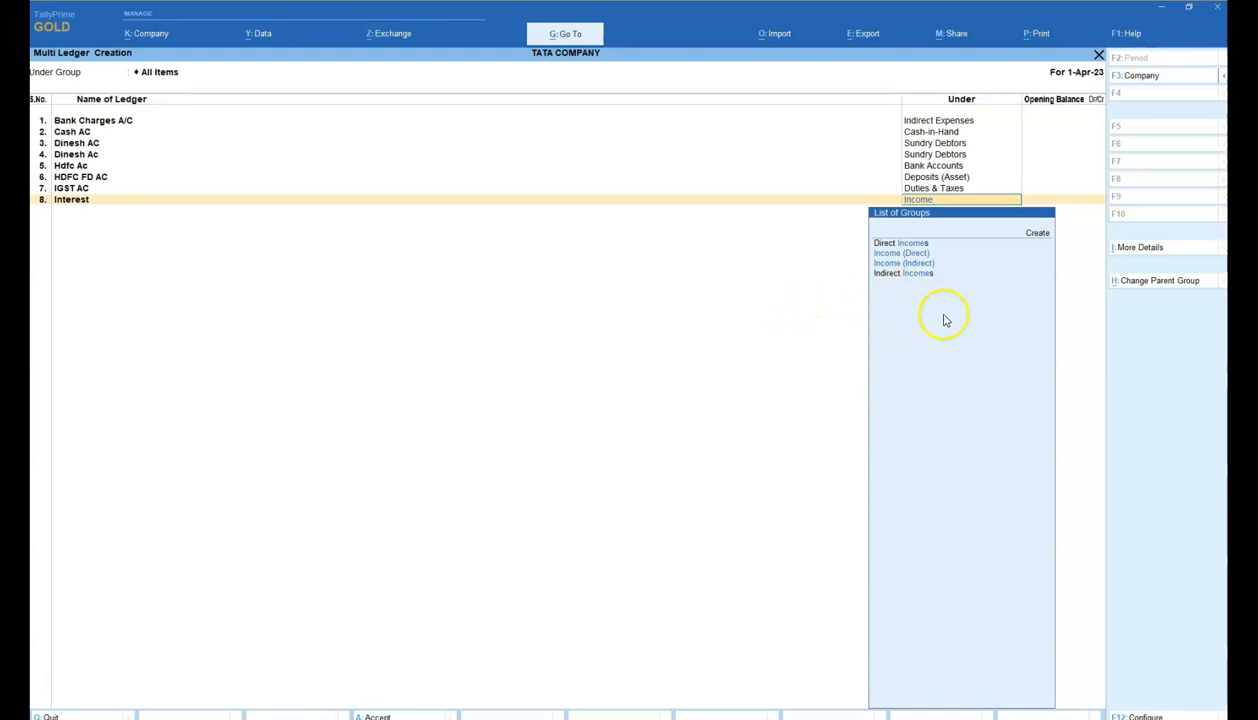
pyautogui.click(891, 275)
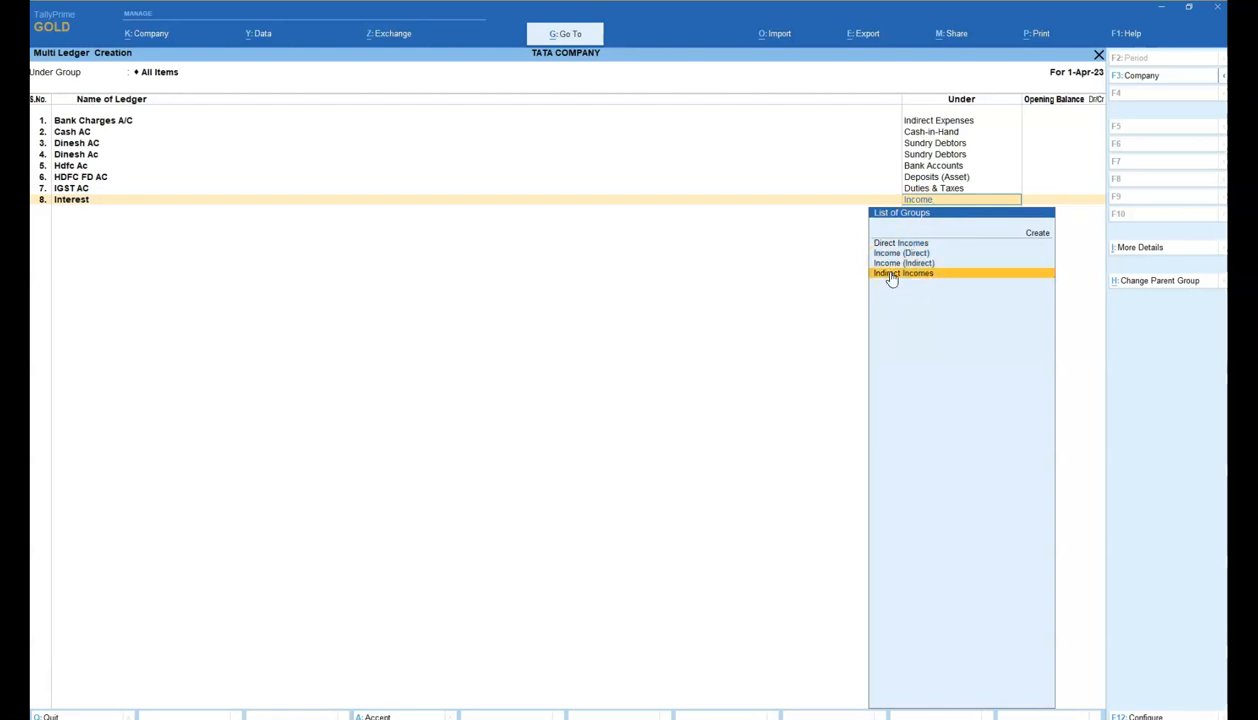
pyautogui.click(891, 275)
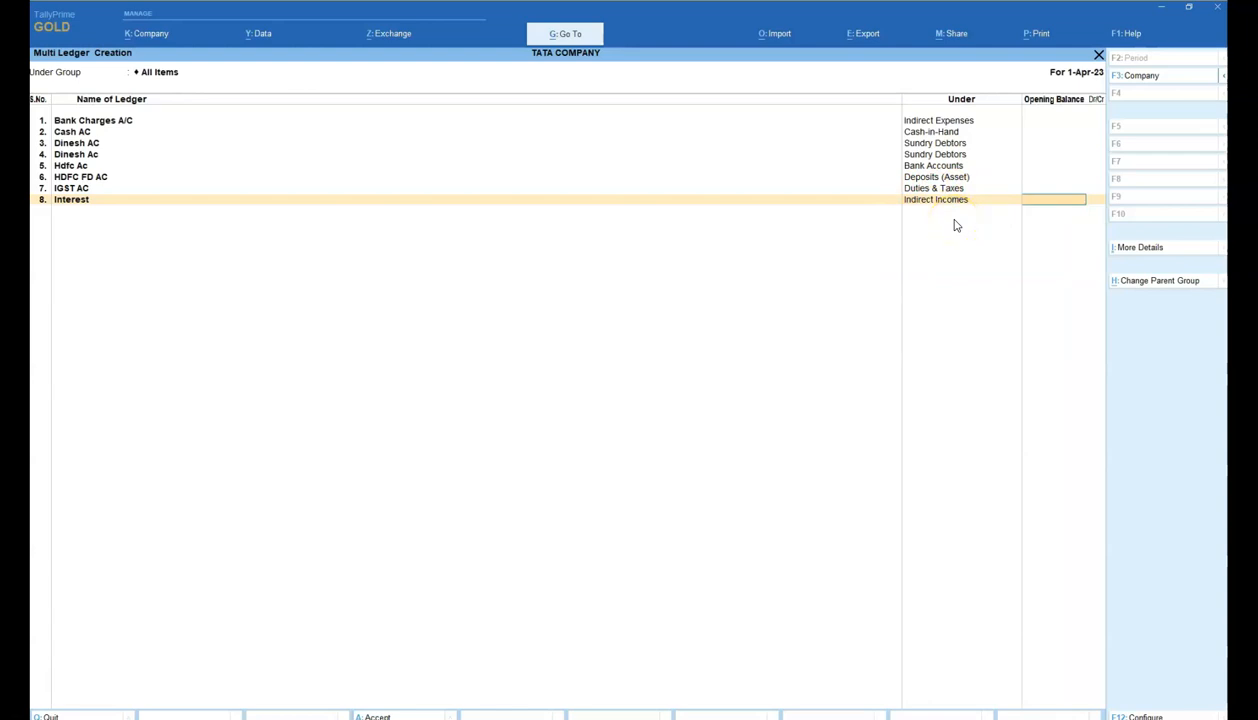
pyautogui.press('Return')
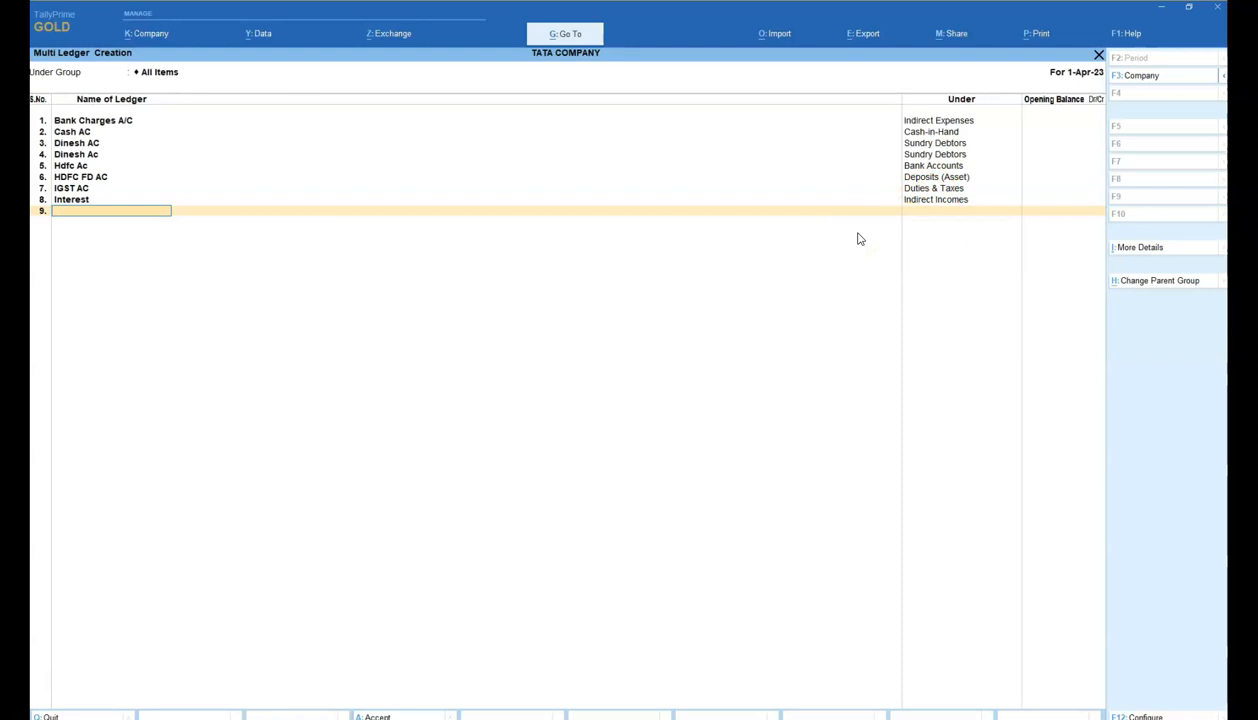
# Step: Check the PDF sample table and name the ninth ledger Interest Paid in TallyPrime
pyautogui.hotkey('alt', 'Tab')
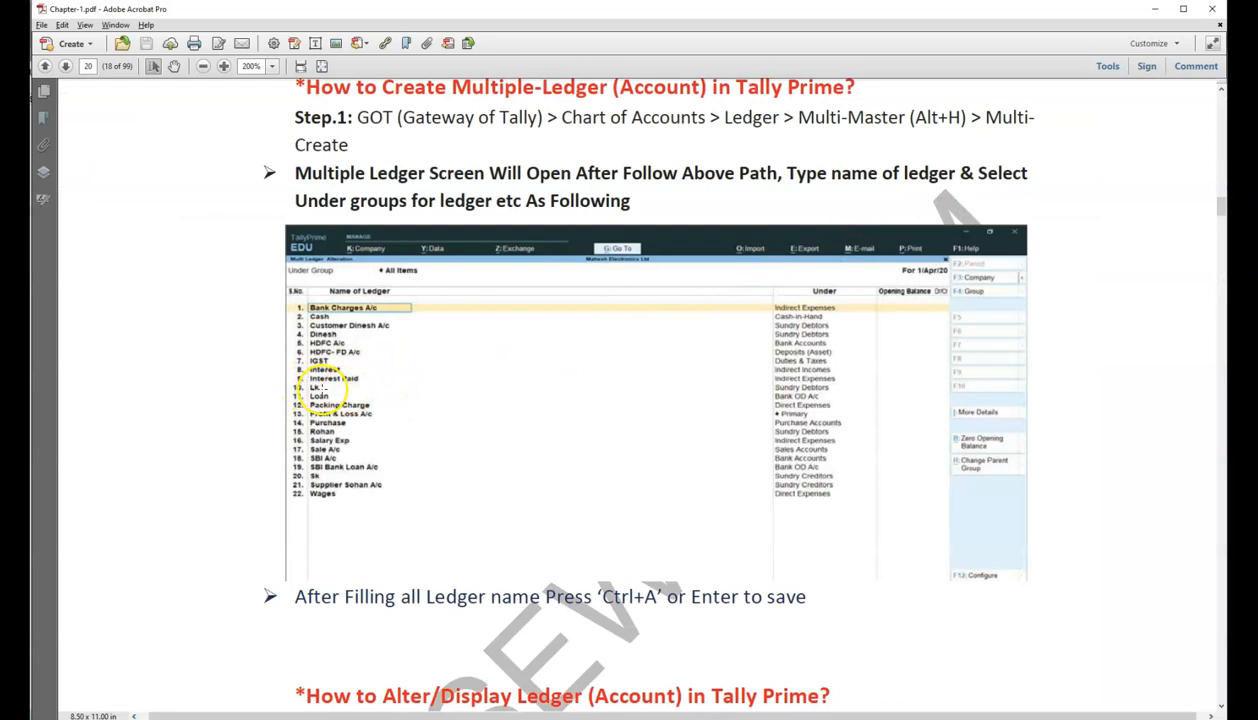
pyautogui.hotkey('alt', 'Tab')
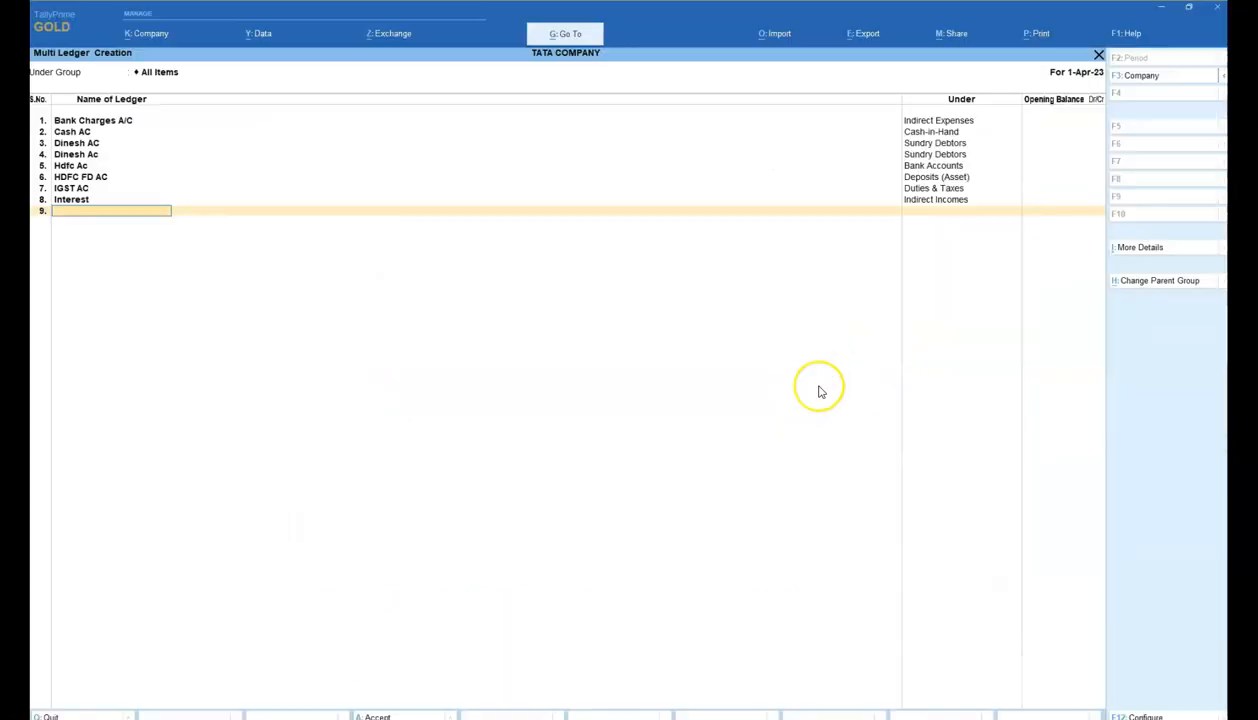
pyautogui.write('n')
pyautogui.write('teres')
pyautogui.write('t O')
pyautogui.write('Paid')
pyautogui.press('Return')
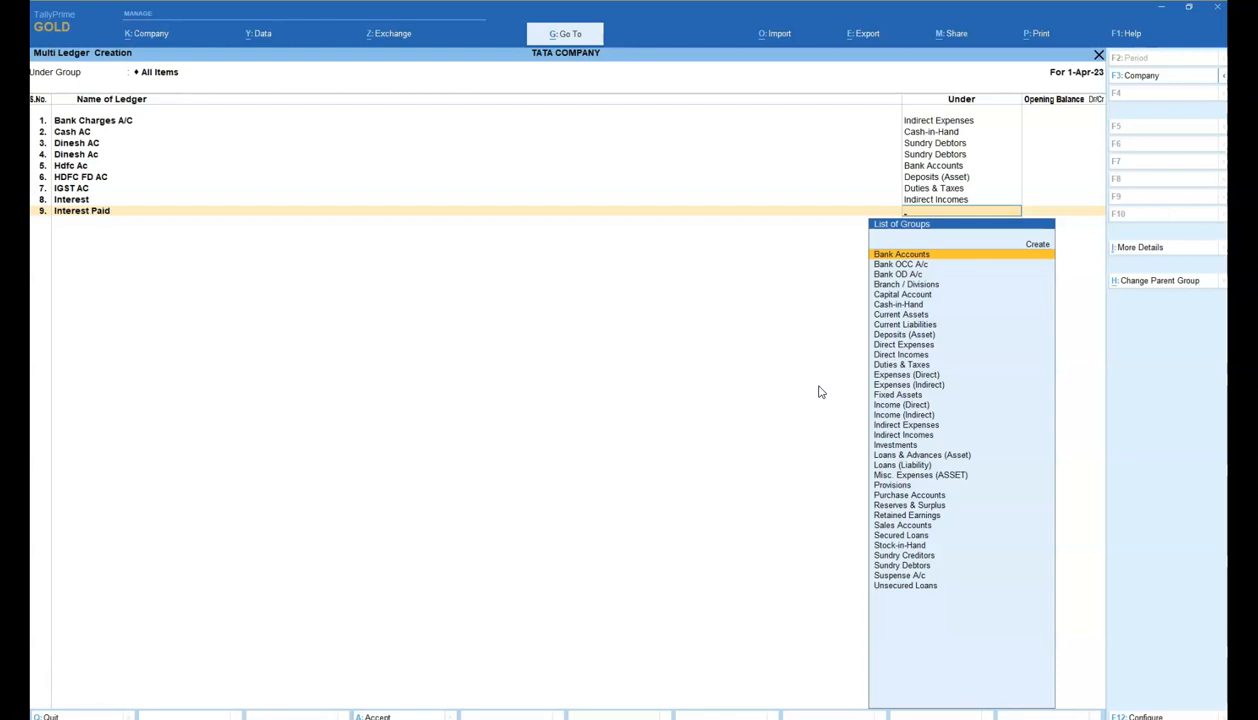
# Step: Place the Interest Paid ledger under Indirect Expenses and leave its opening balance blank
pyautogui.write('in')
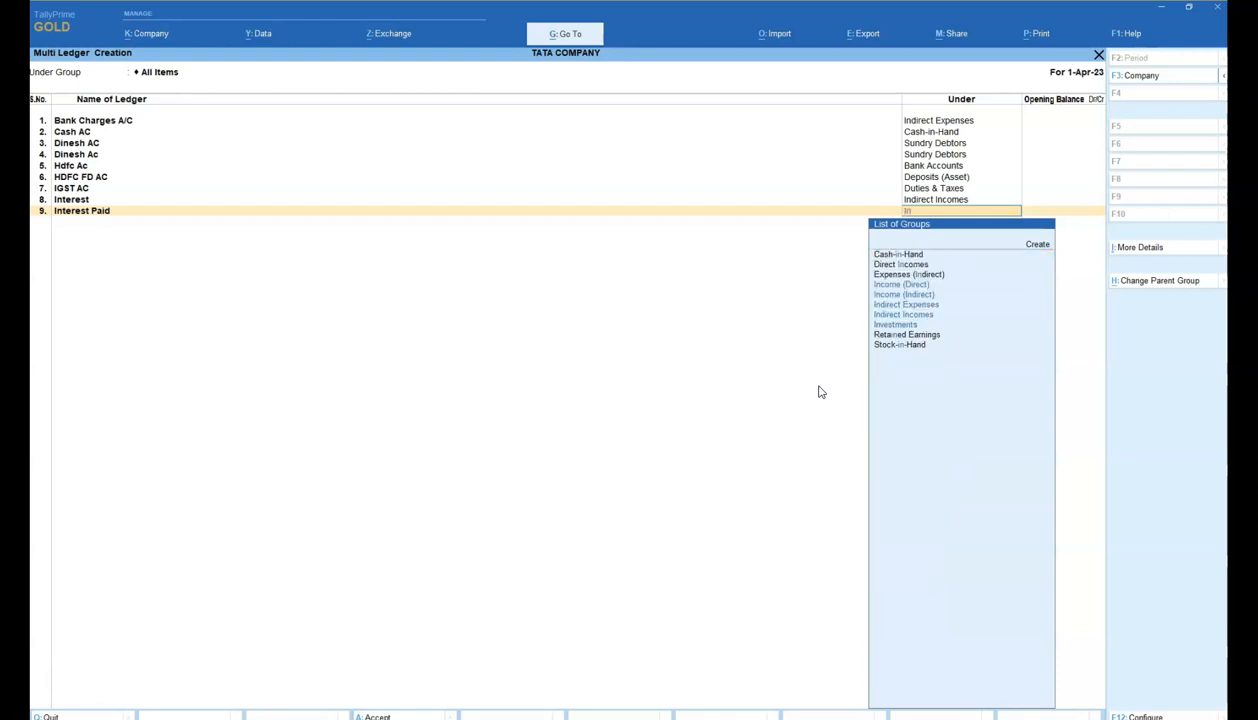
pyautogui.press('BackSpace')
pyautogui.press('BackSpace')
pyautogui.write('Expe')
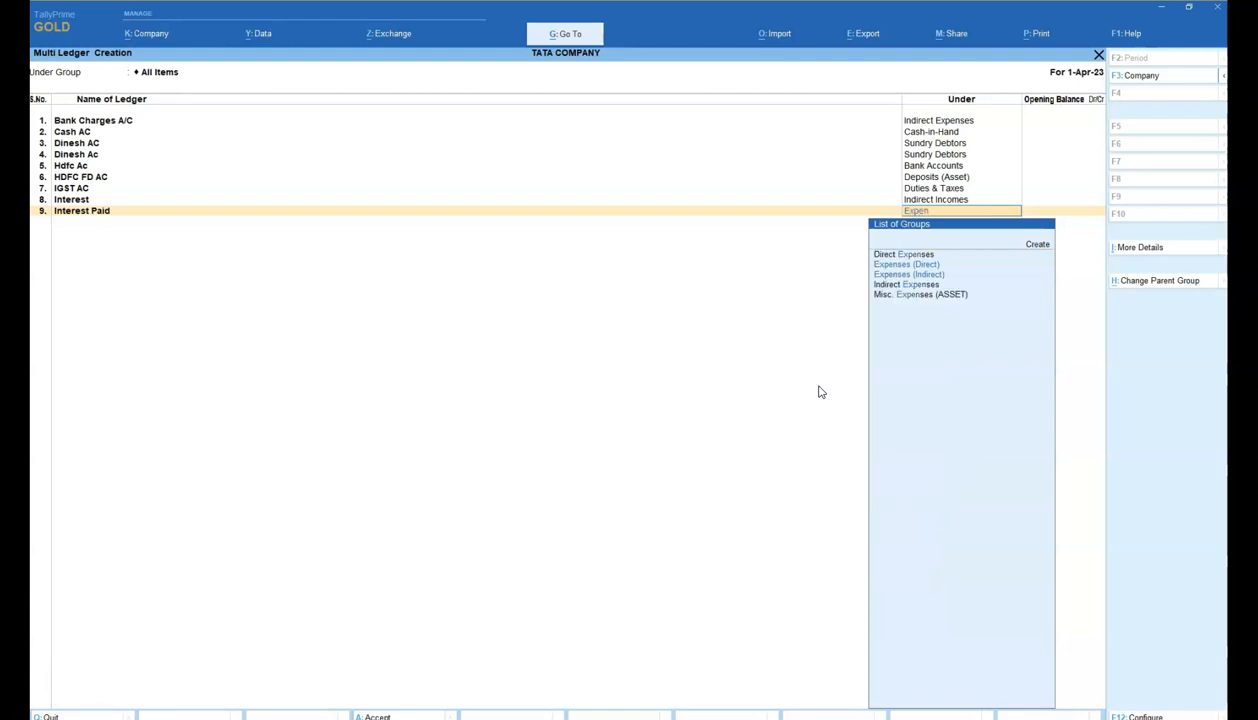
pyautogui.press('Down')
pyautogui.press('Down')
pyautogui.press('Down')
pyautogui.press('Up')
pyautogui.press('Up')
pyautogui.press('Up')
pyautogui.press('Up')
pyautogui.press('Down')
pyautogui.press('Down')
pyautogui.press('Down')
pyautogui.press('Down')
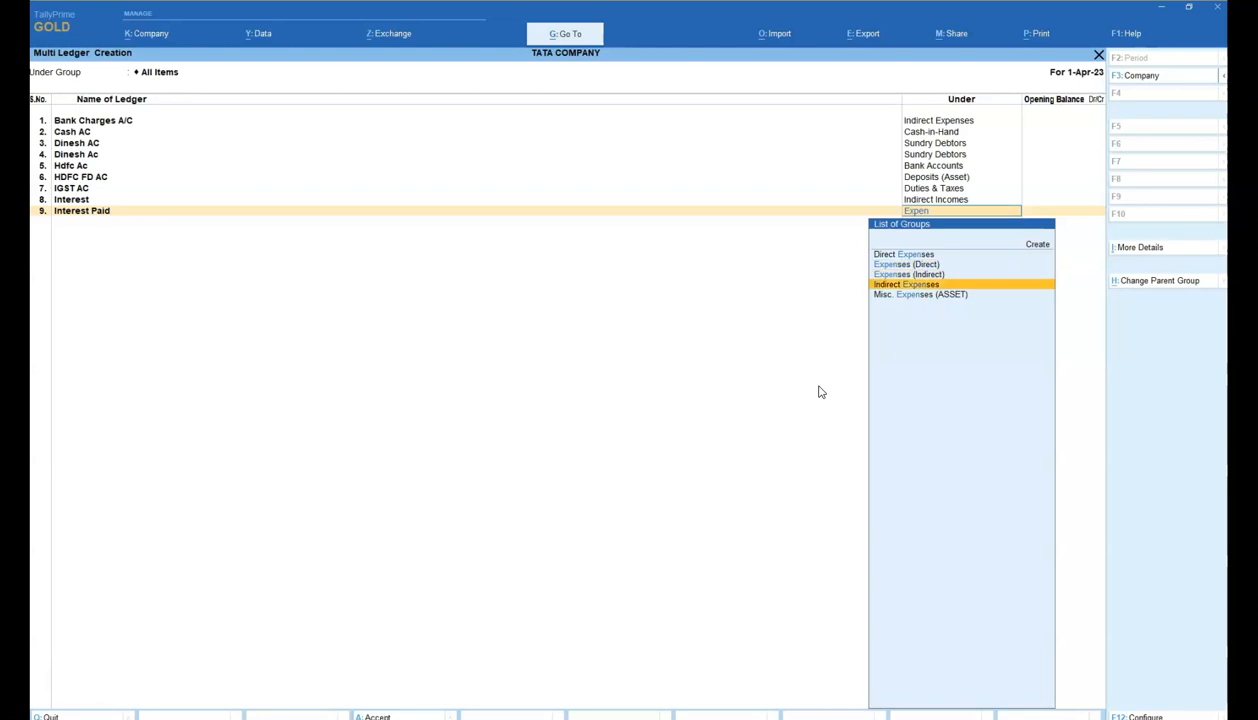
pyautogui.press('Up')
pyautogui.press('Up')
pyautogui.press('Up')
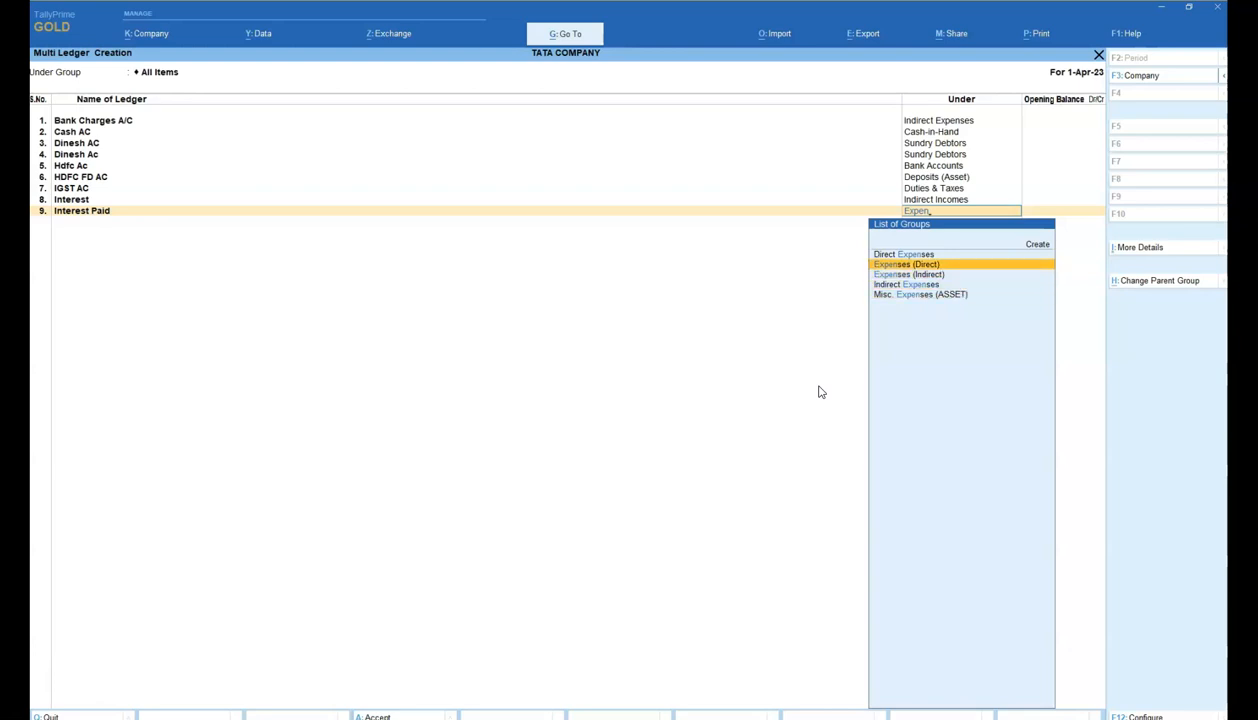
pyautogui.press('Down')
pyautogui.press('Down')
pyautogui.press('Down')
pyautogui.press('Up')
pyautogui.press('Up')
pyautogui.press('Up')
pyautogui.press('Up')
pyautogui.press('Down')
pyautogui.press('Down')
pyautogui.press('Down')
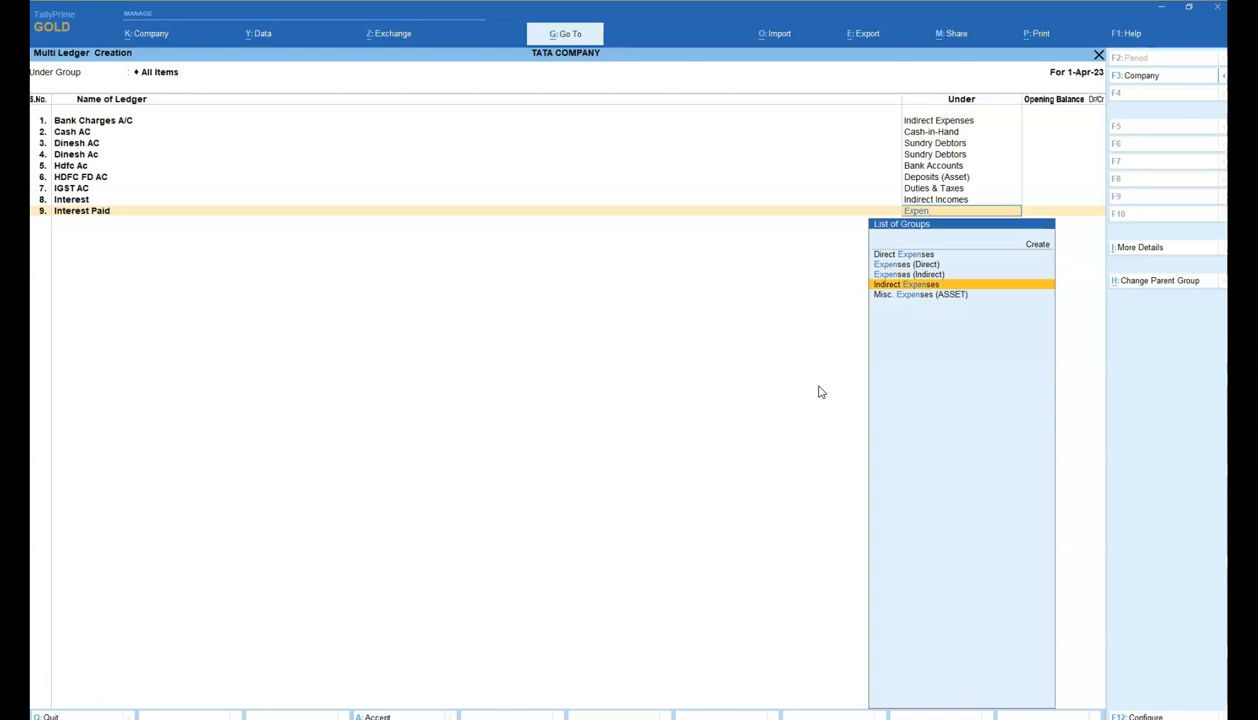
pyautogui.press('Return')
pyautogui.press('Return')
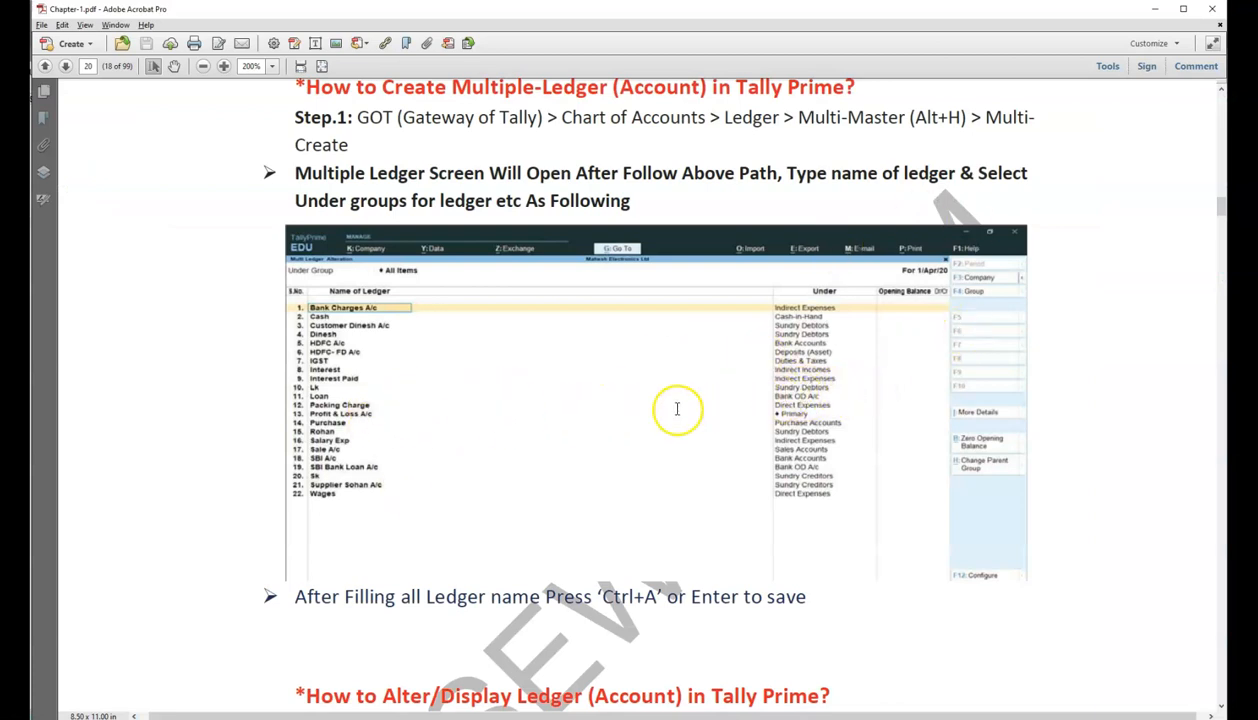
# Step: Return from the PDF to TallyPrime and add the tenth ledger LK under Sundry Debtors with a blank opening balance
pyautogui.hotkey('alt', 'Tab')
pyautogui.write('LK')
pyautogui.press('Return')
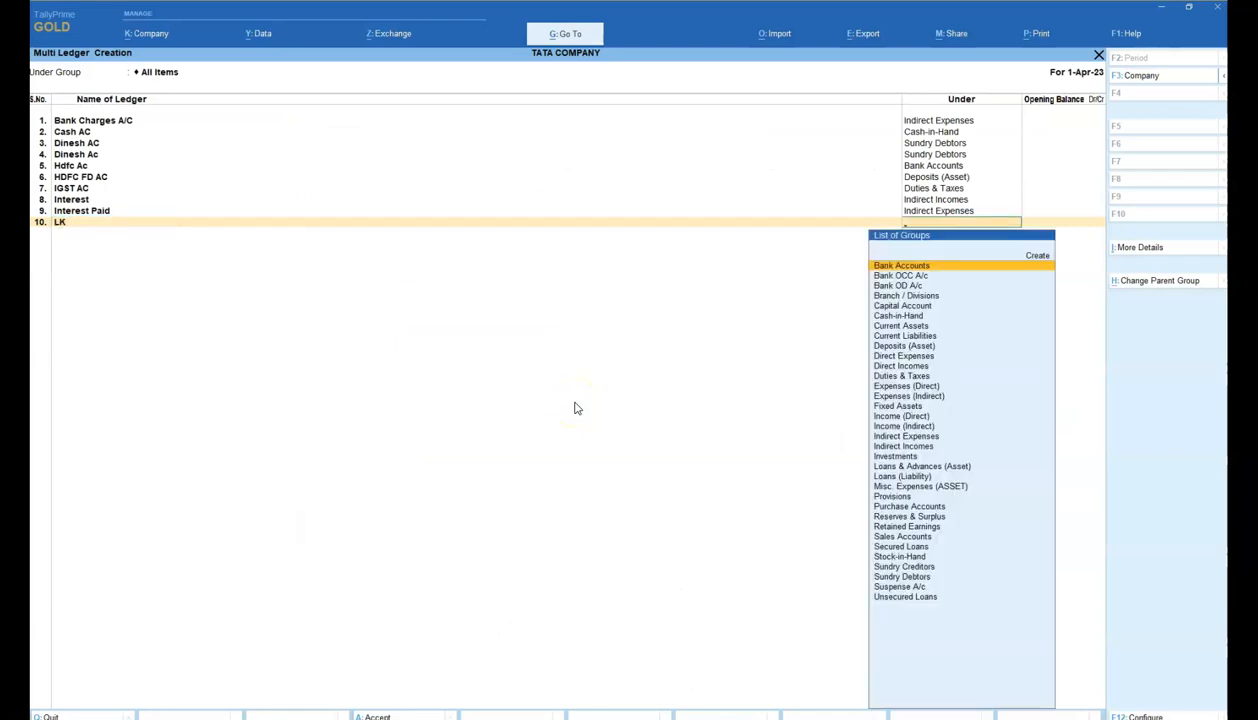
pyautogui.write('Deb')
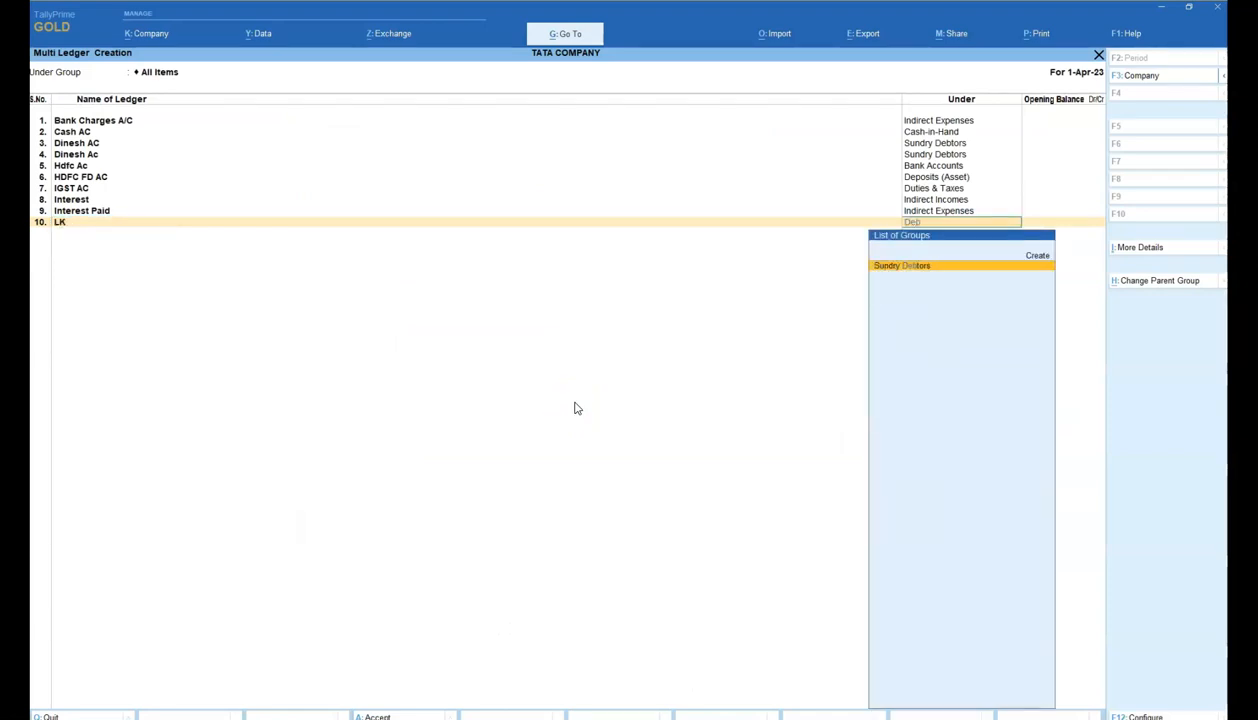
pyautogui.press('Return')
pyautogui.press('Return')
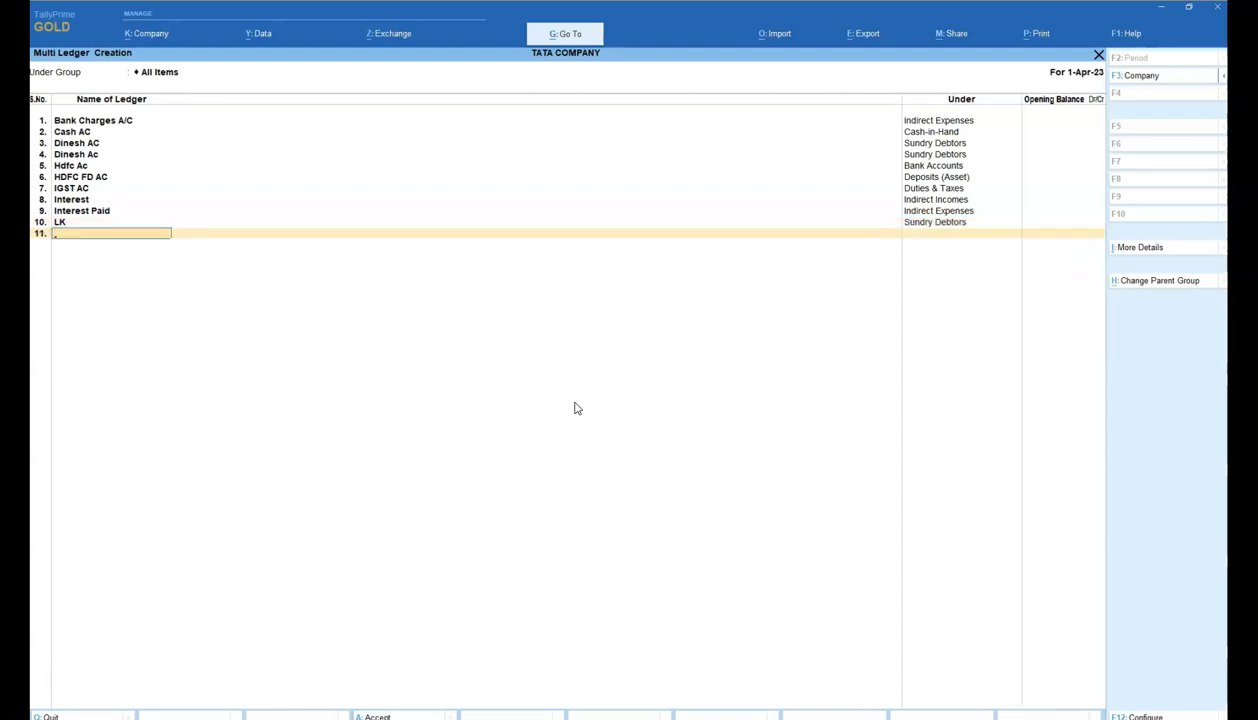
# Step: Add the eleventh ledger LOAN in TallyPrime under Bank OD A/c, consulting the PDF sample table for its group and leaving the opening balance blank
pyautogui.write('LOAN')
pyautogui.press('Return')
pyautogui.hotkey('alt', 'Tab')
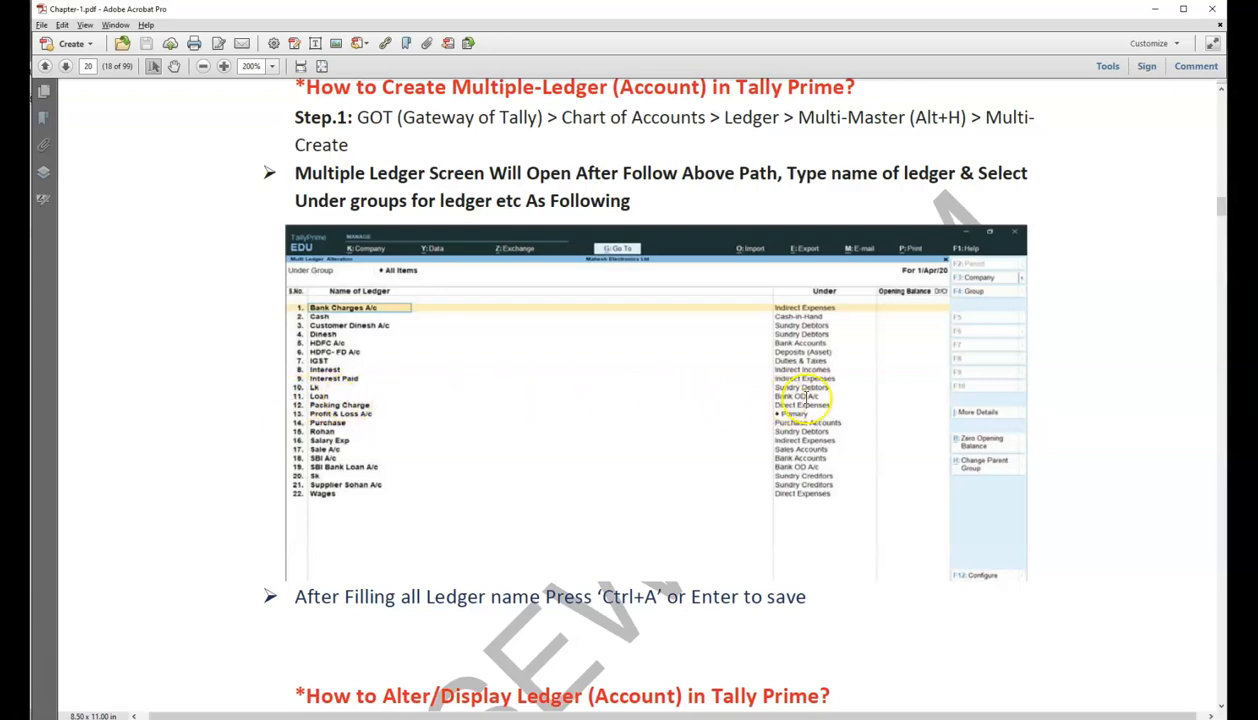
pyautogui.hotkey('alt', 'Tab')
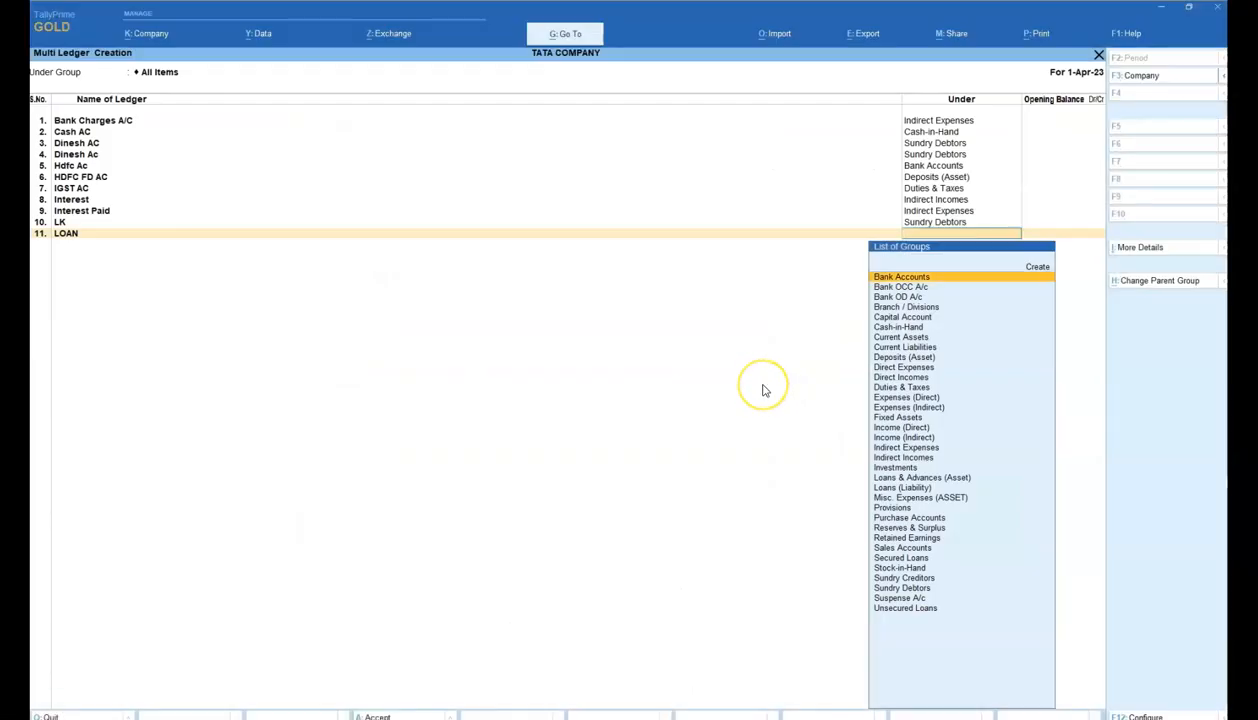
pyautogui.write('Bank')
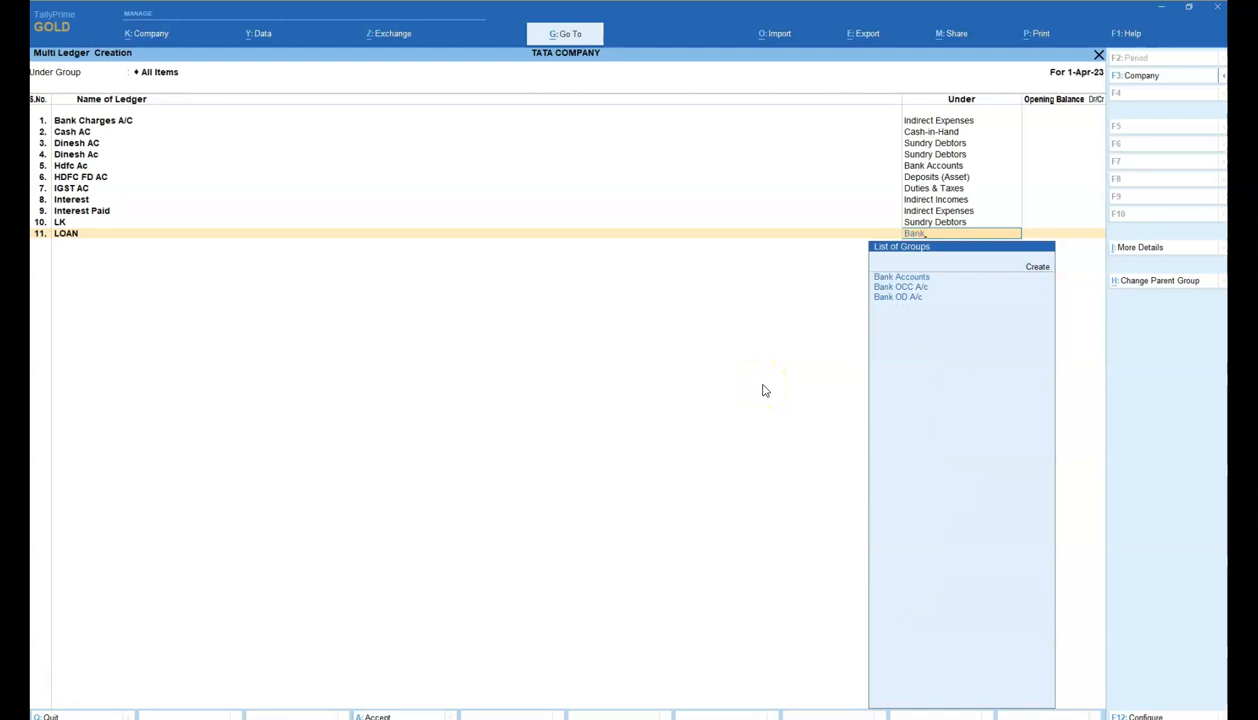
pyautogui.click(905, 300)
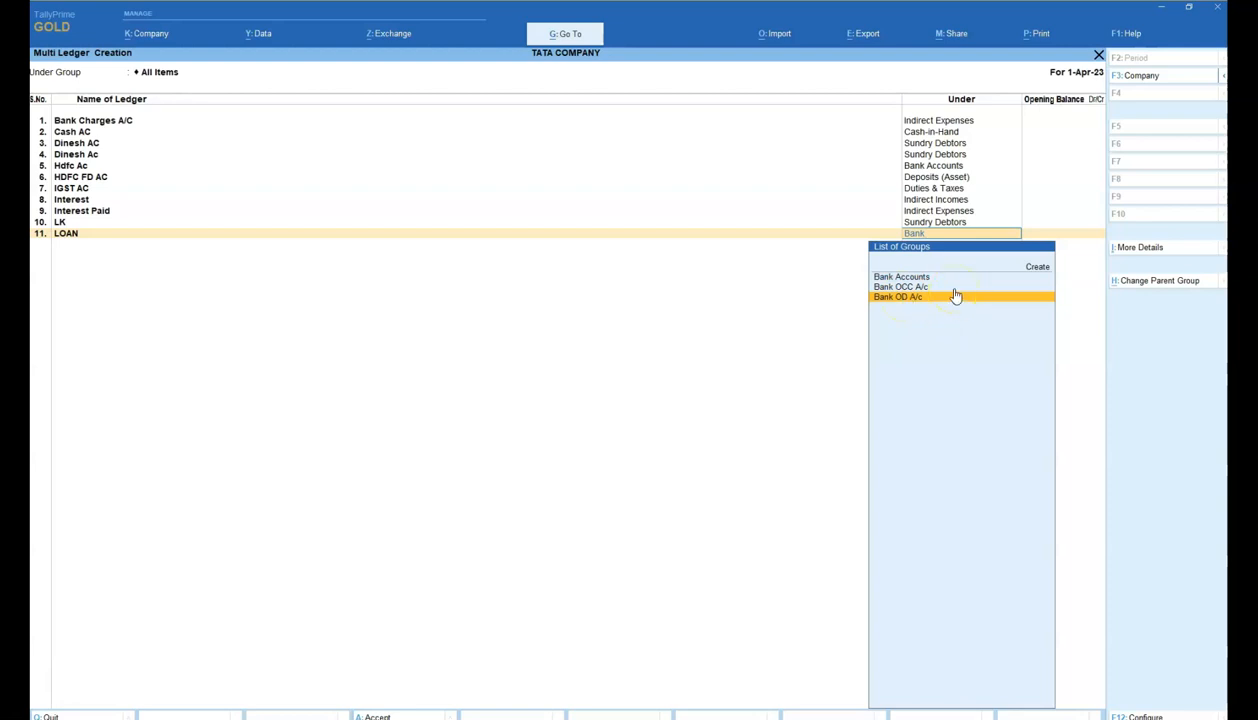
pyautogui.click(955, 296)
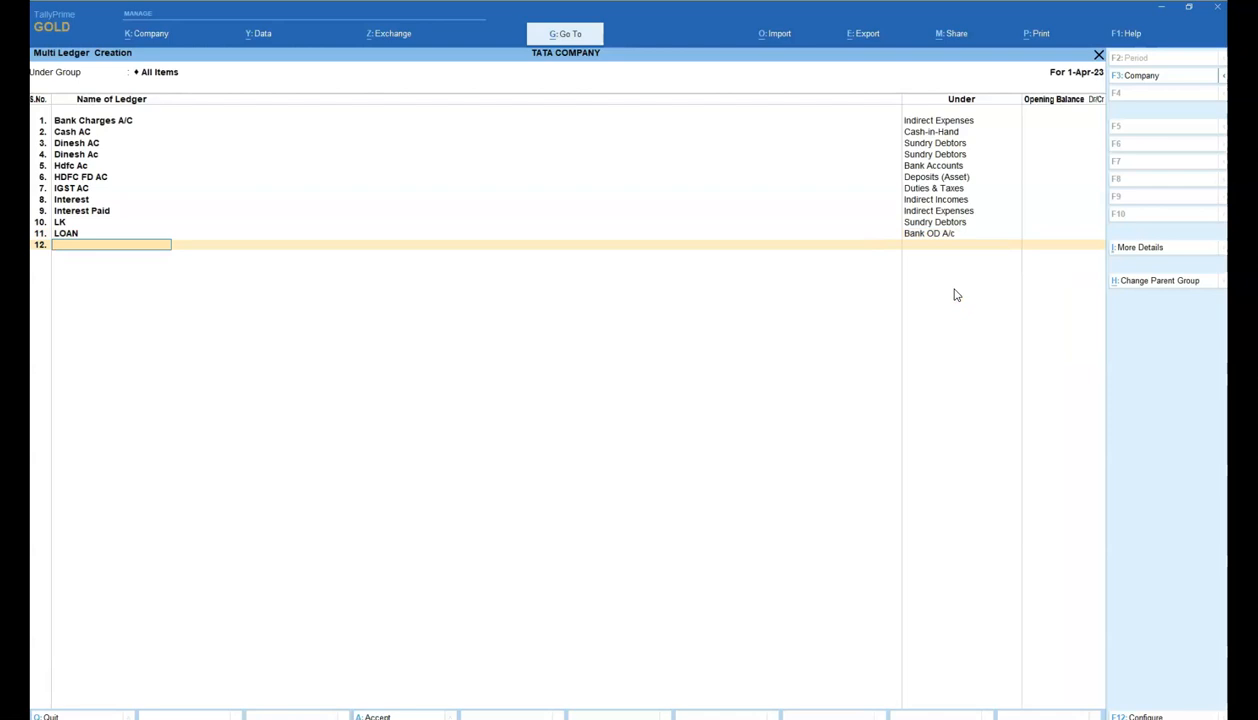
# Step: Name the twelfth ledger Packing Charges and check its group in the PDF sample table before returning to TallyPrime
pyautogui.write('Packing Charges')
pyautogui.press('Return')
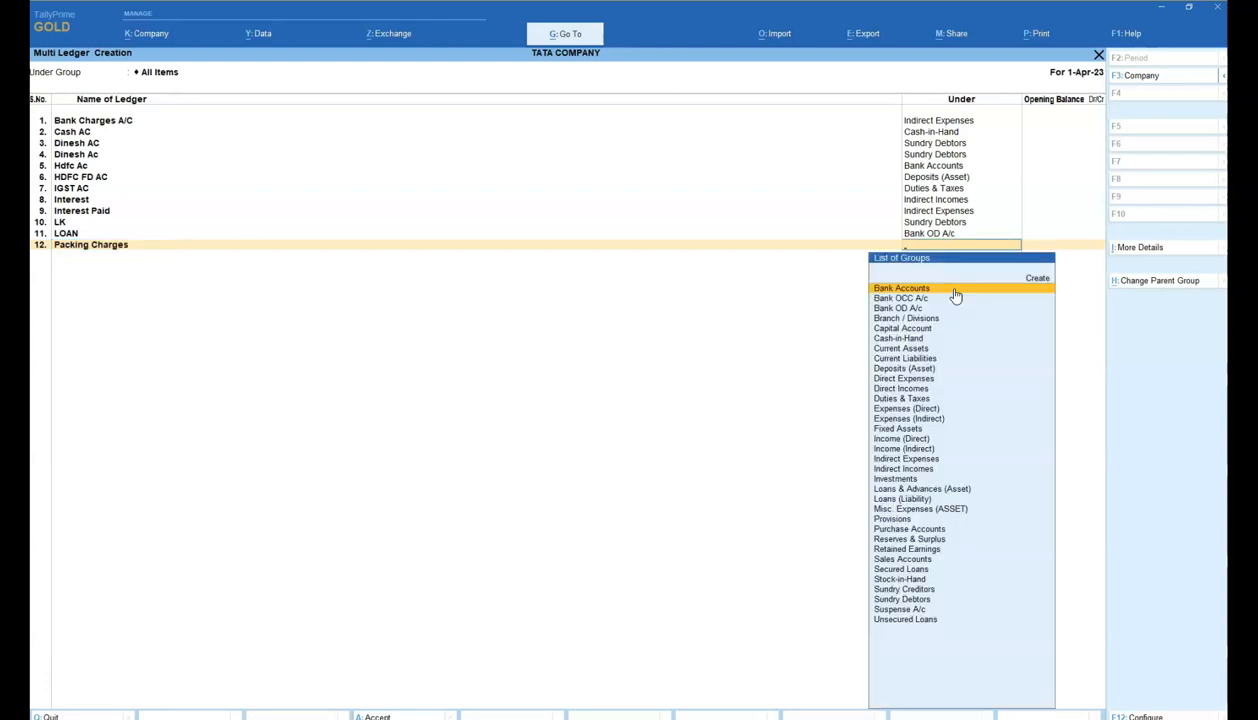
pyautogui.hotkey('alt', 'Tab')
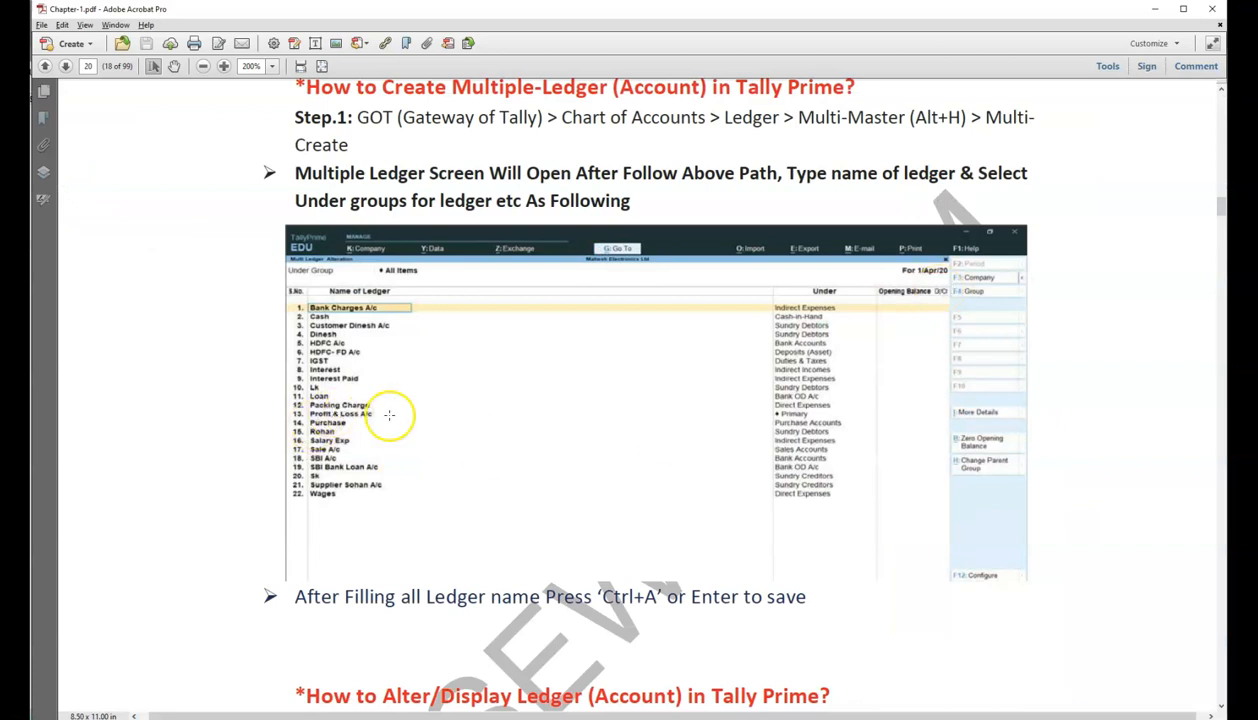
pyautogui.hotkey('alt', 'Tab')
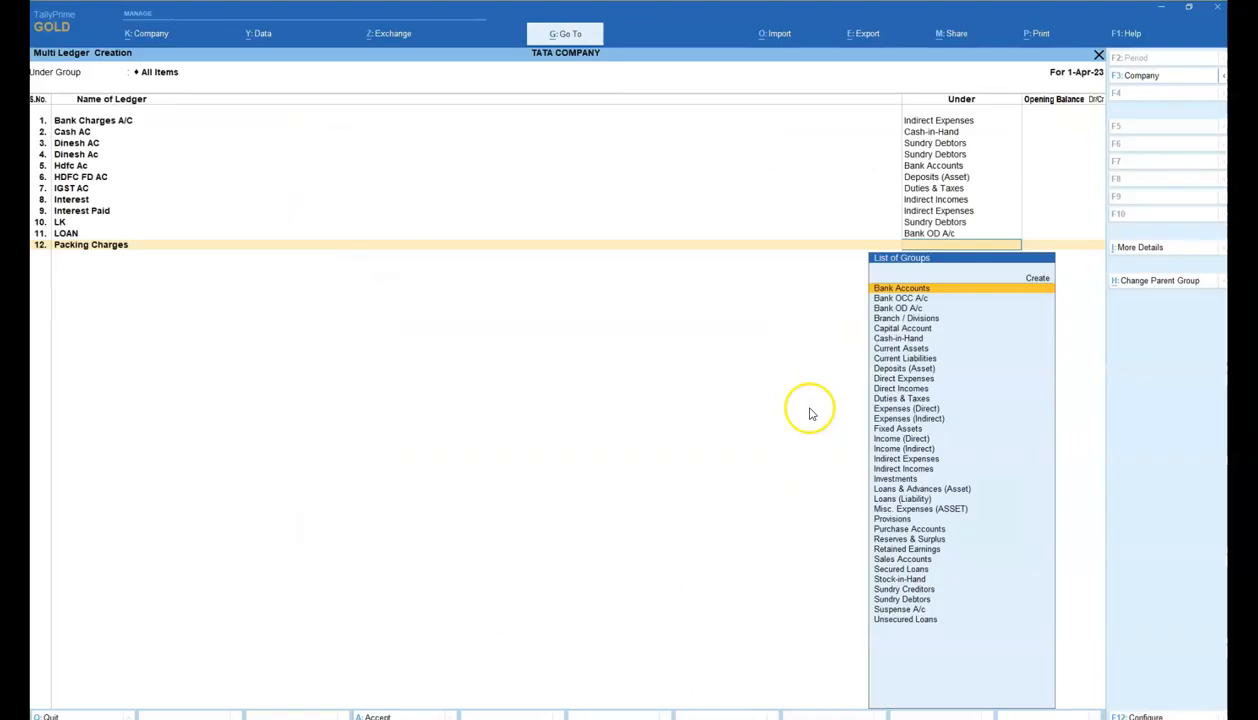
# Step: Place the Packing Charges ledger under Direct Expenses and leave its opening balance blank
pyautogui.write('Dire')
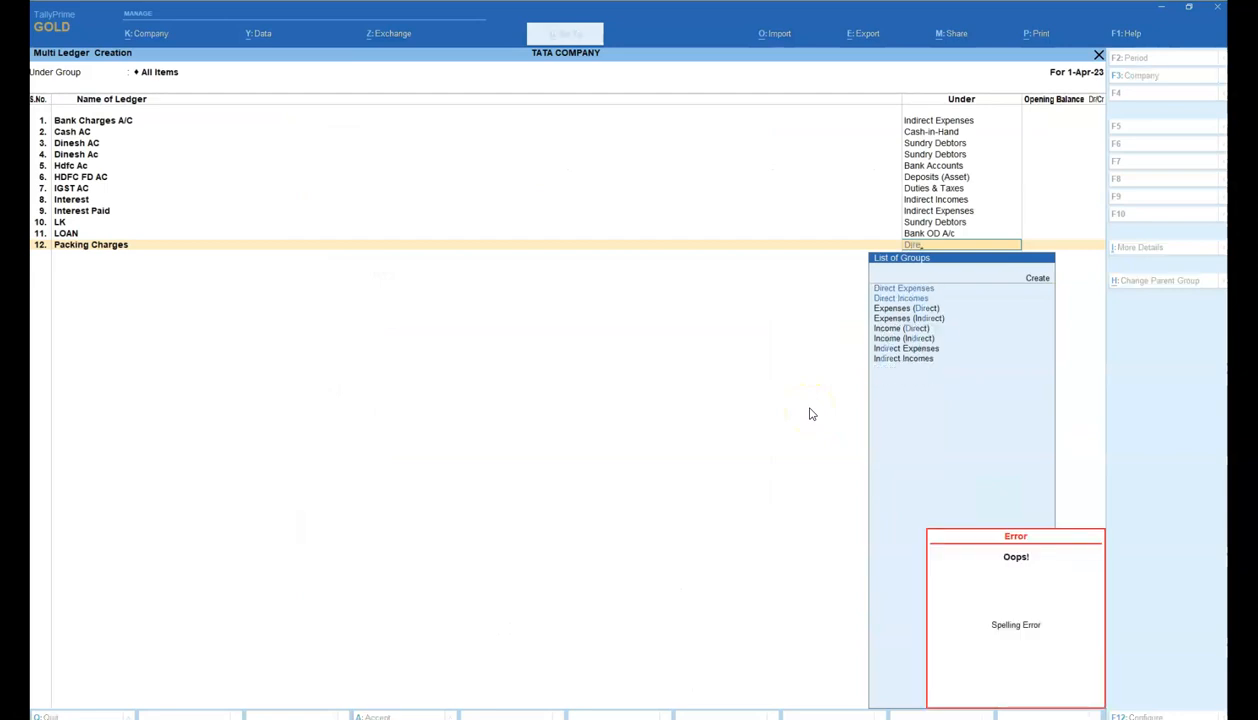
pyautogui.press('Down')
pyautogui.press('Up')
pyautogui.press('Down')
pyautogui.press('Up')
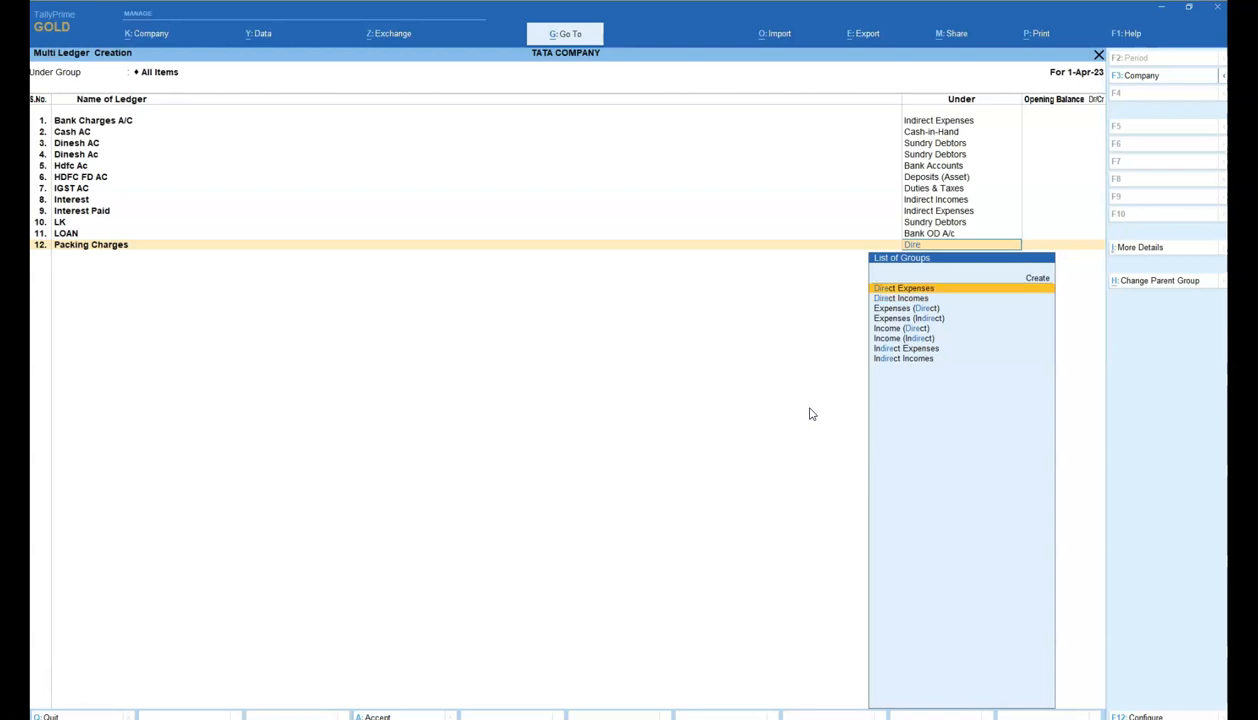
pyautogui.press('Down')
pyautogui.press('Down')
pyautogui.press('Down')
pyautogui.press('Down')
pyautogui.press('Down')
pyautogui.press('Down')
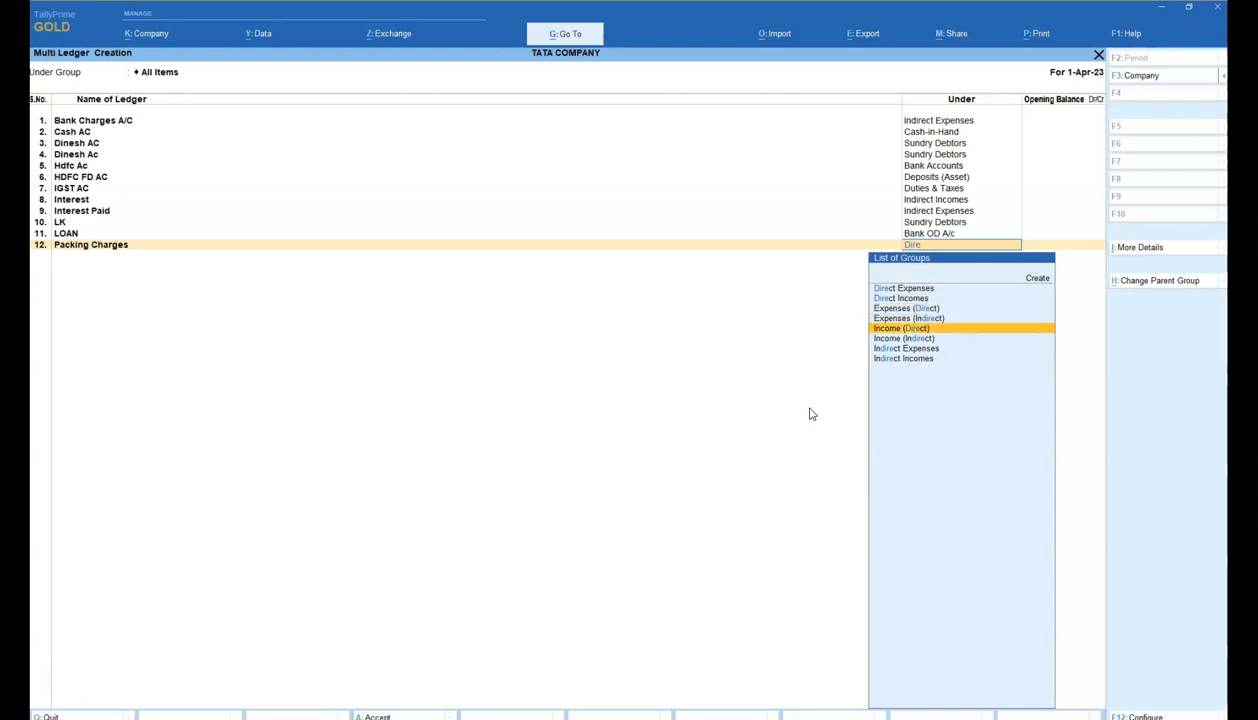
pyautogui.press('Up')
pyautogui.press('Up')
pyautogui.press('Up')
pyautogui.press('Up')
pyautogui.press('Up')
pyautogui.press('Up')
pyautogui.press('Down')
pyautogui.press('Down')
pyautogui.press('Down')
pyautogui.press('Down')
pyautogui.press('Down')
pyautogui.press('Down')
pyautogui.press('Up')
pyautogui.press('Up')
pyautogui.press('Up')
pyautogui.press('Up')
pyautogui.press('Up')
pyautogui.press('Up')
pyautogui.press('Down')
pyautogui.press('Down')
pyautogui.press('Down')
pyautogui.press('Up')
pyautogui.press('Up')
pyautogui.press('Up')
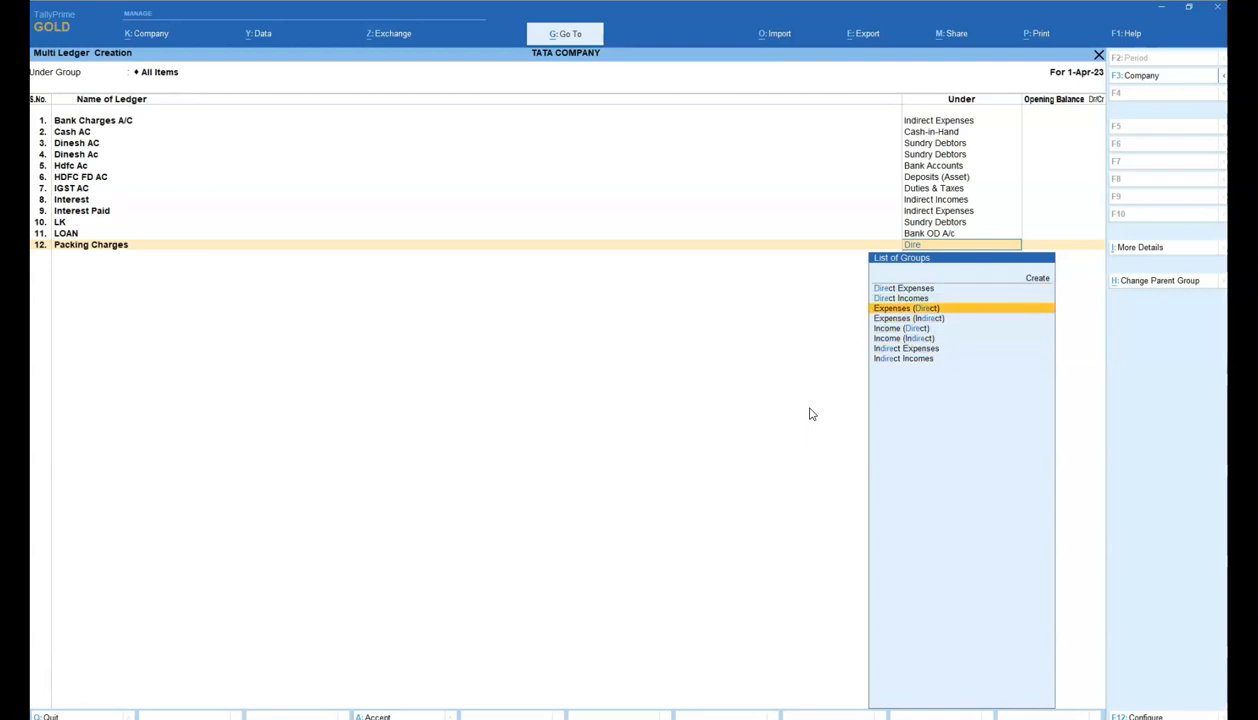
pyautogui.press('Down')
pyautogui.press('Down')
pyautogui.press('Down')
pyautogui.press('Down')
pyautogui.press('Down')
pyautogui.press('Down')
pyautogui.press('Up')
pyautogui.press('Up')
pyautogui.press('Up')
pyautogui.press('Up')
pyautogui.press('Up')
pyautogui.press('Down')
pyautogui.press('Down')
pyautogui.press('Down')
pyautogui.press('Down')
pyautogui.press('Down')
pyautogui.press('Down')
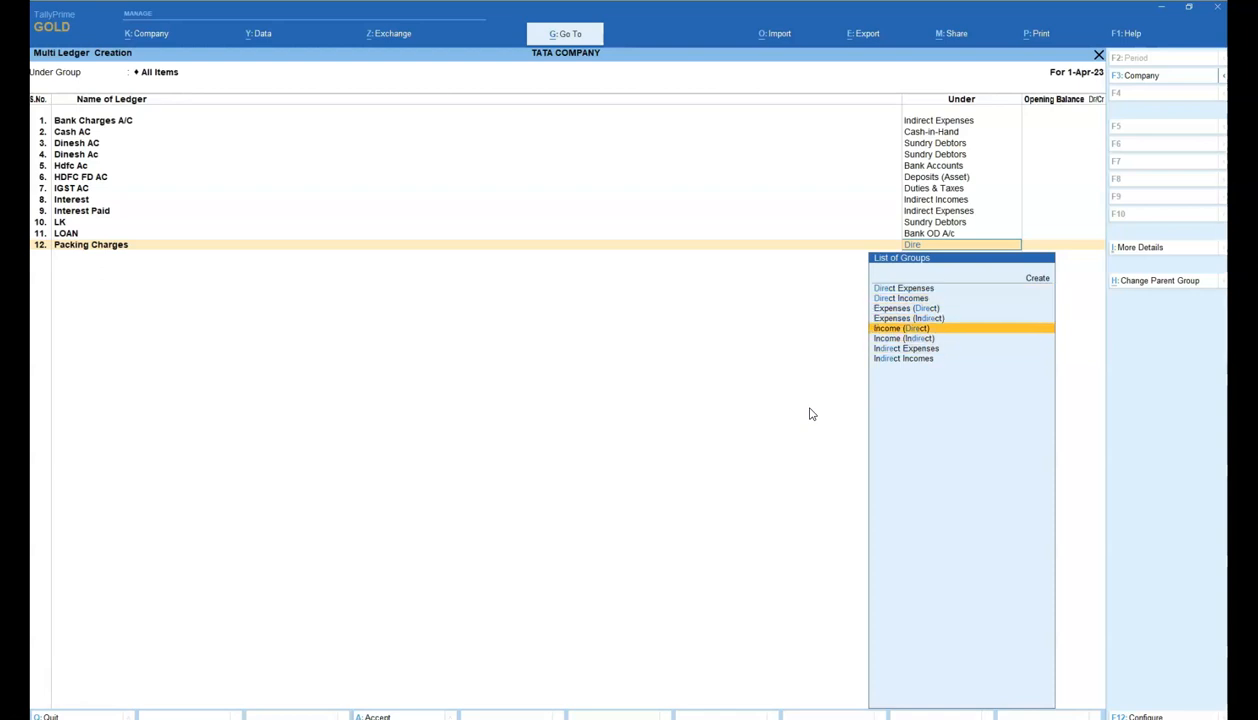
pyautogui.press('Up')
pyautogui.press('Up')
pyautogui.press('Up')
pyautogui.press('Up')
pyautogui.press('Up')
pyautogui.press('Up')
pyautogui.press('Up')
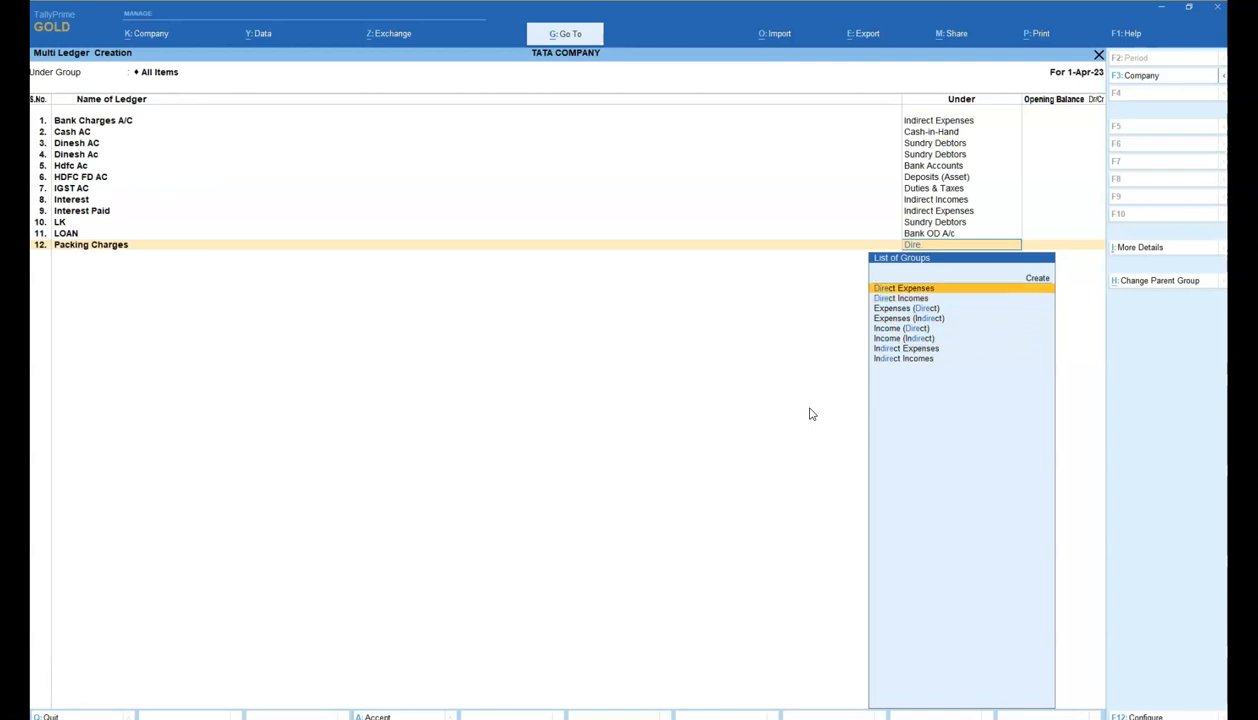
pyautogui.press('Return')
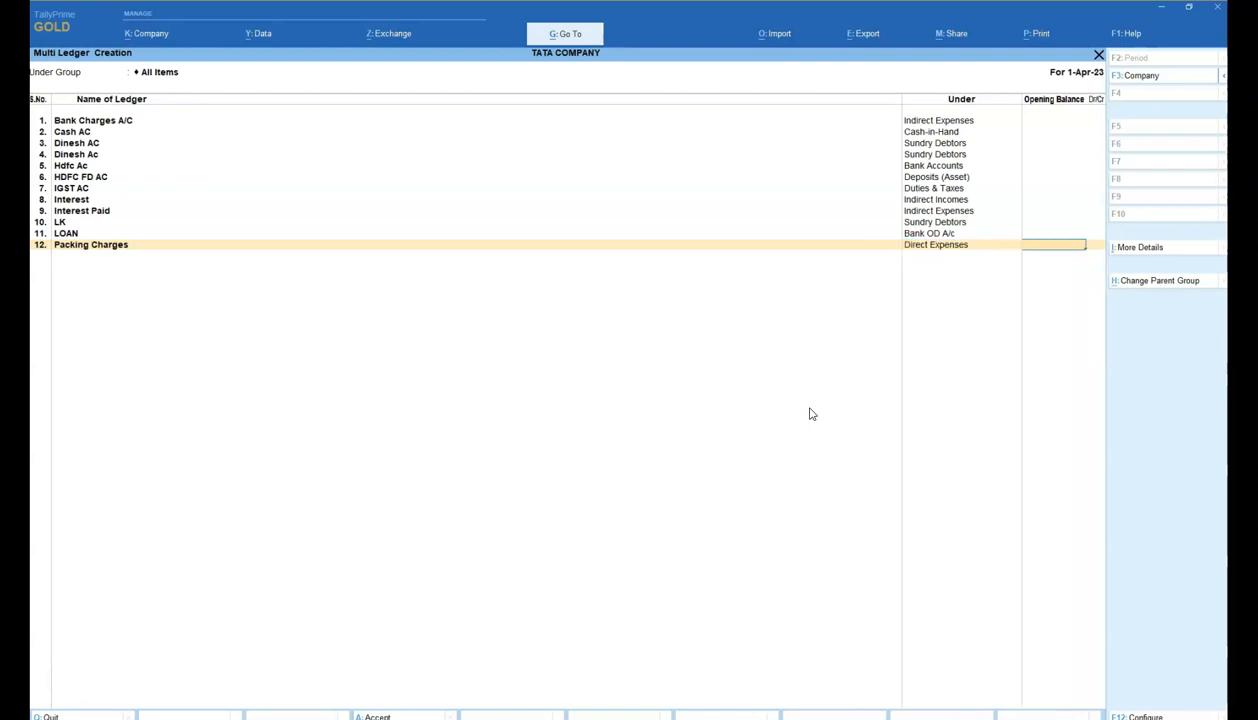
pyautogui.press('Return')
# Step: Consult the PDF sample table and name the thirteenth ledger Profit & Loss in TallyPrime
pyautogui.hotkey('alt', 'Tab')
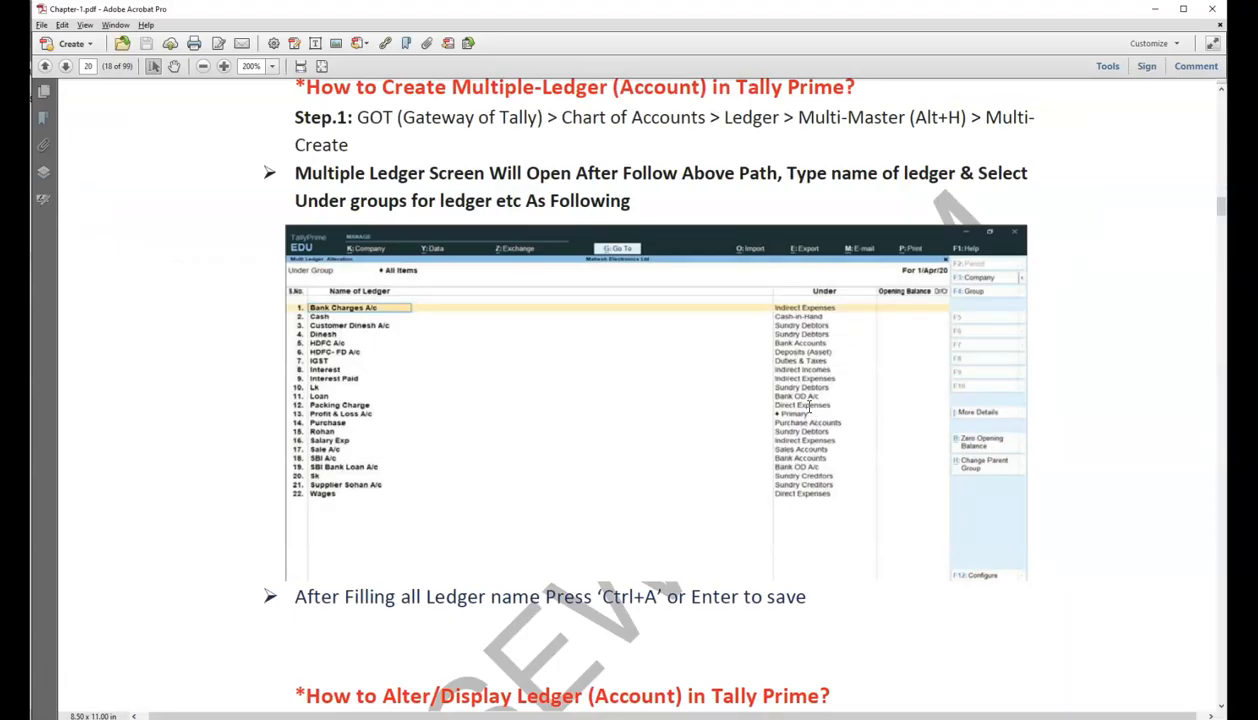
pyautogui.hotkey('alt', 'Tab')
pyautogui.write('P')
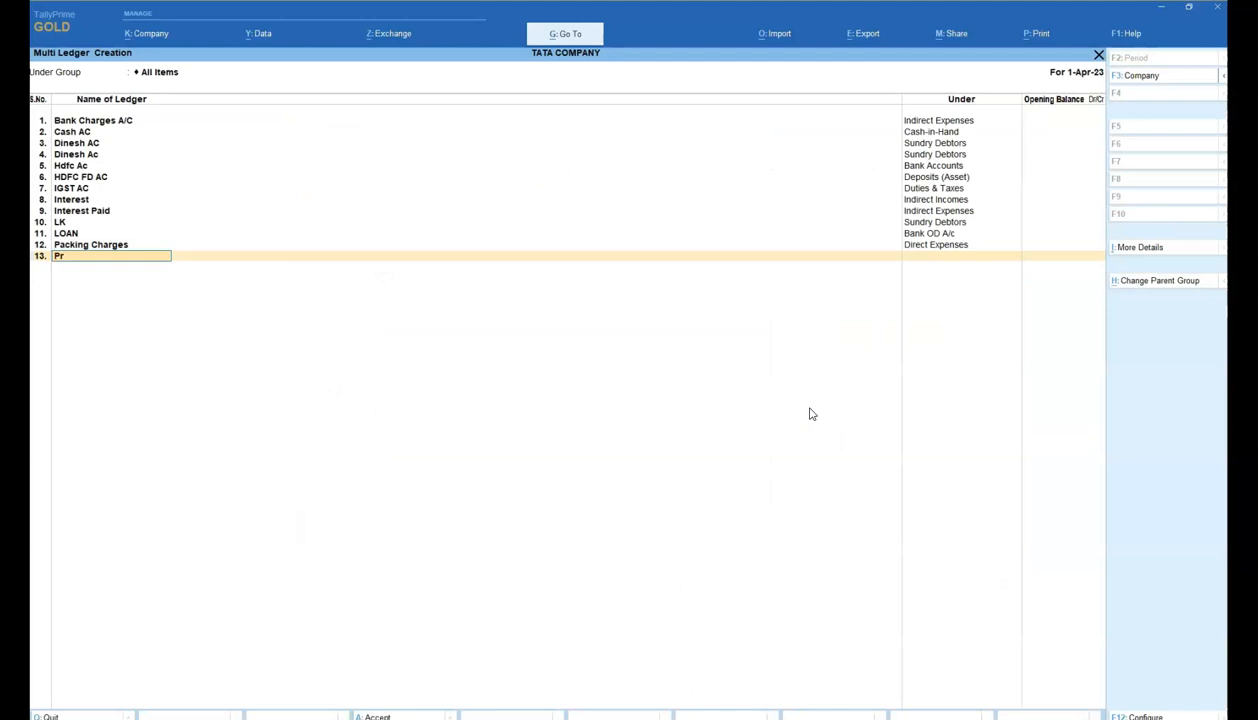
pyautogui.write('rofit an')
pyautogui.hotkey('alt', 'Tab')
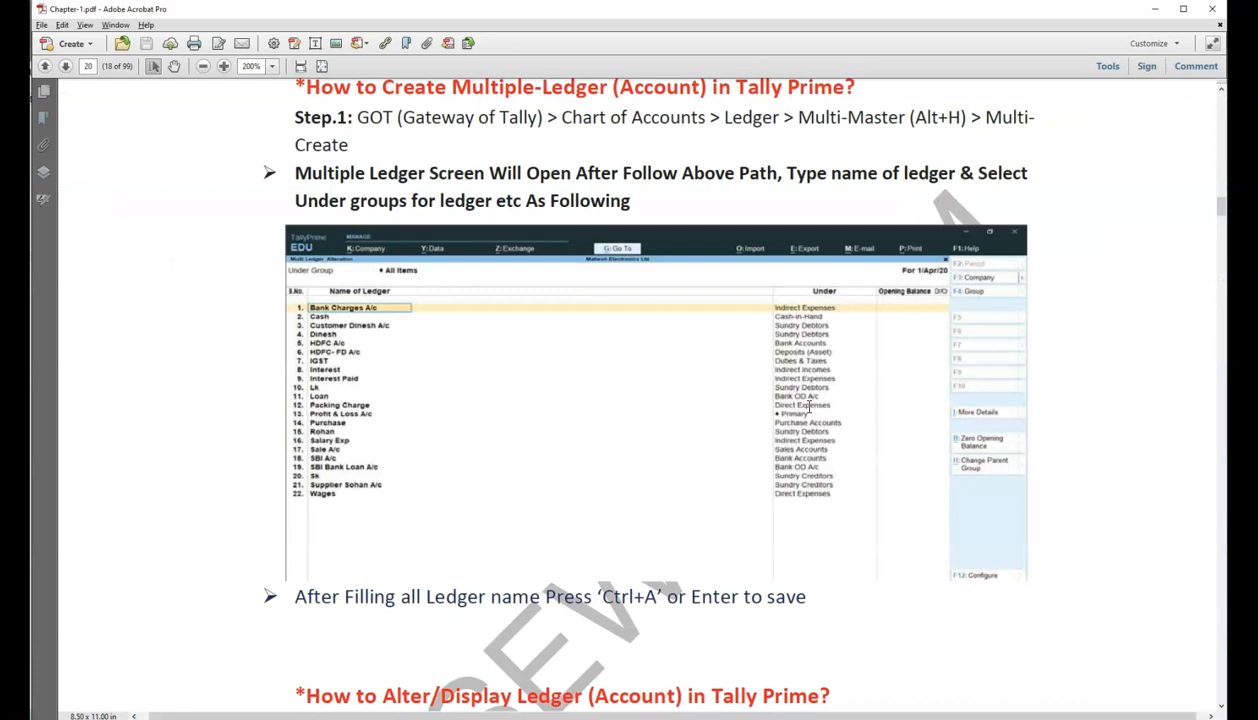
pyautogui.hotkey('alt', 'Tab')
pyautogui.press('BackSpace')
pyautogui.press('BackSpace')
pyautogui.press('BackSpace')
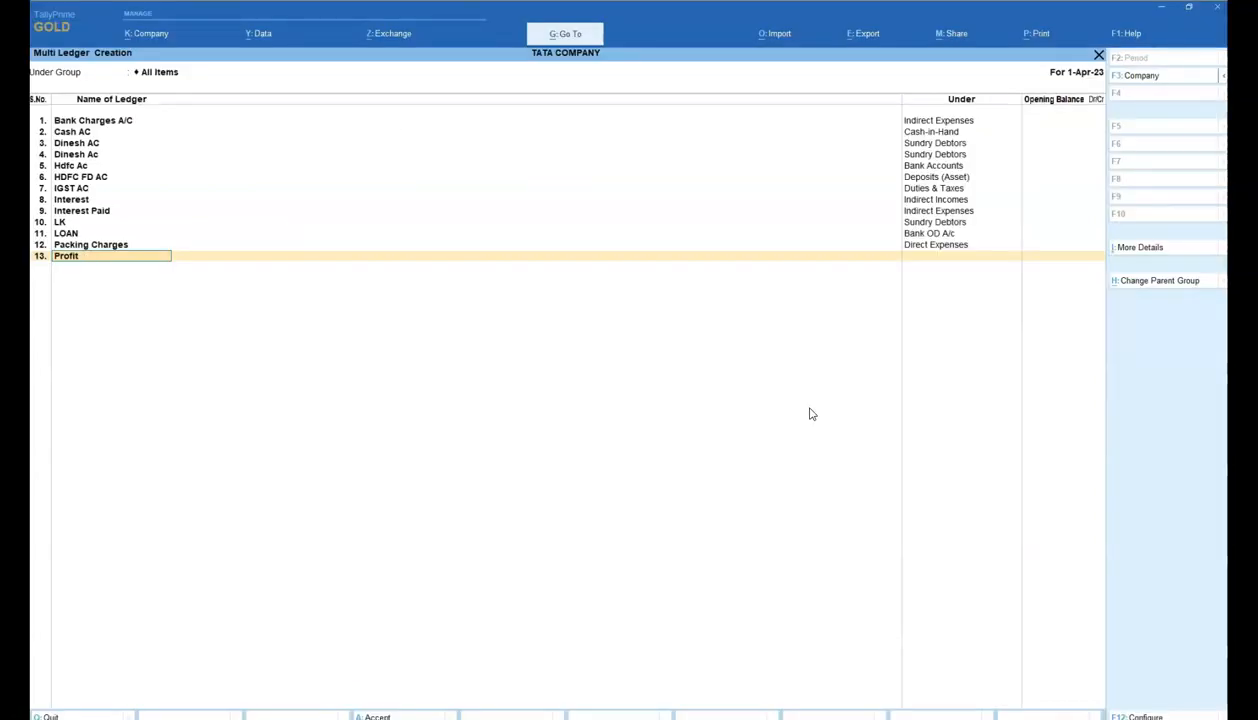
pyautogui.write('& Loss')
pyautogui.press('Return')
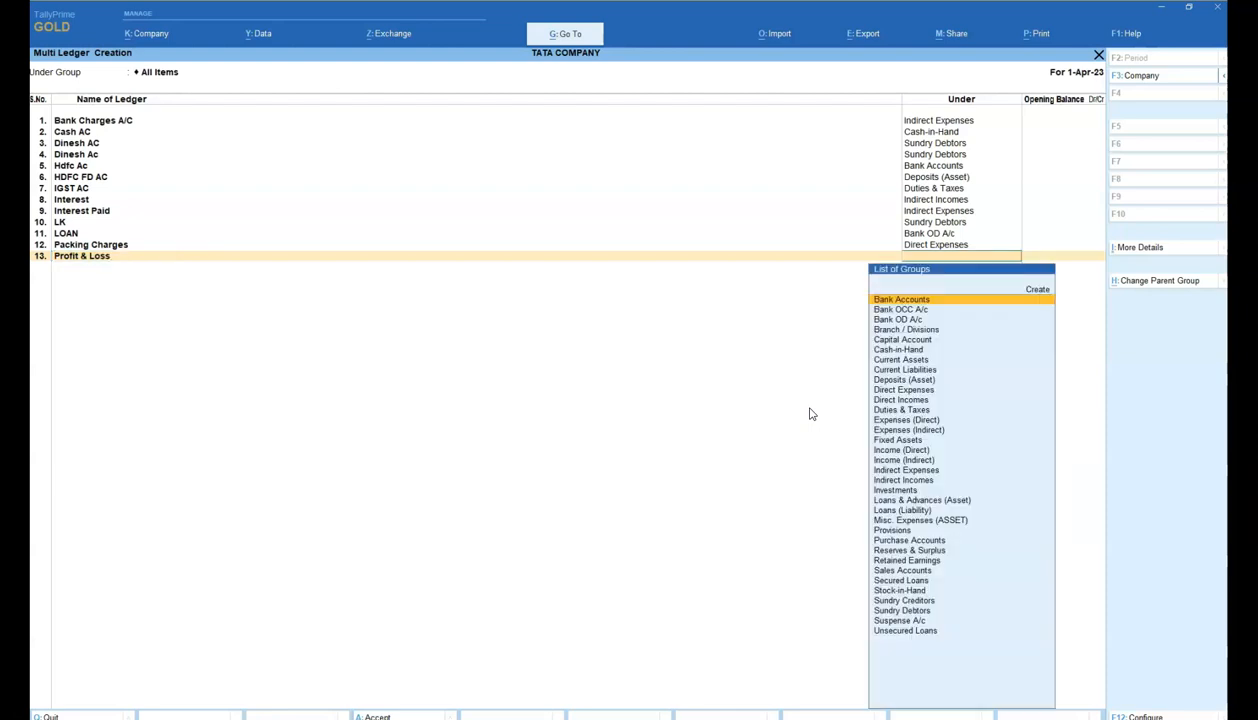
pyautogui.write('pr')
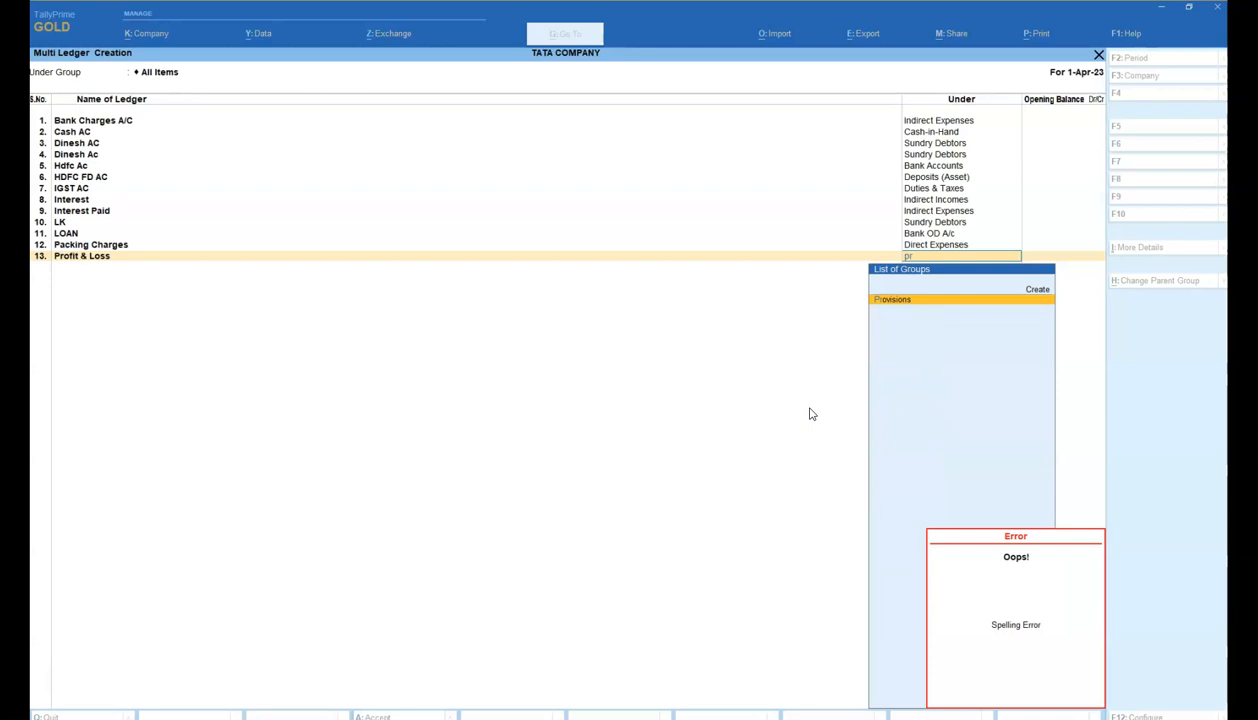
pyautogui.press('BackSpace')
pyautogui.press('BackSpace')
pyautogui.write('prof')
pyautogui.press('BackSpace')
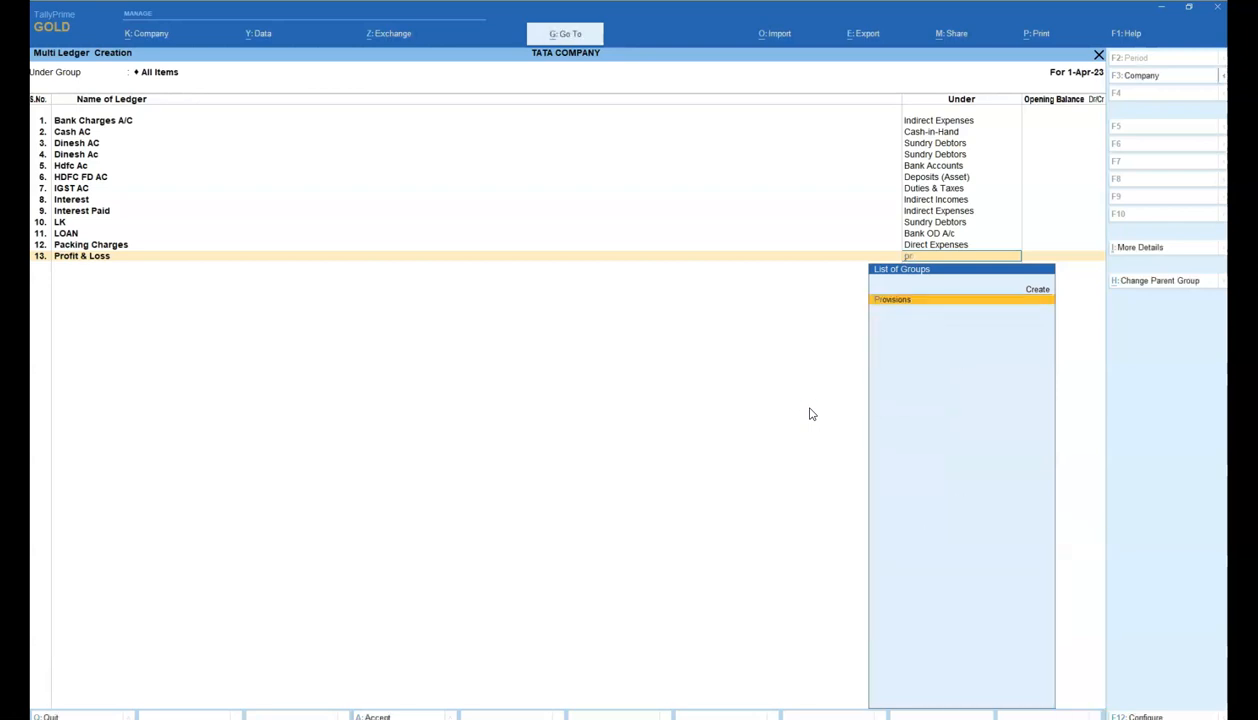
pyautogui.press('BackSpace')
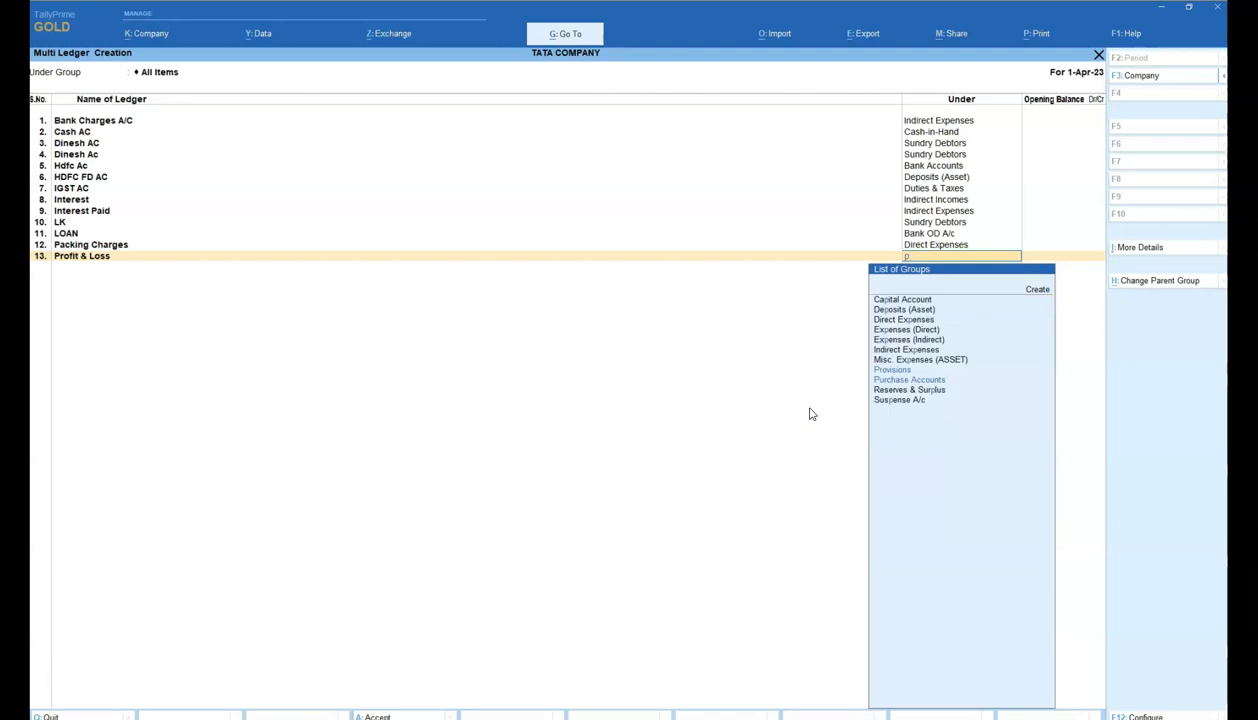
pyautogui.press('BackSpace')
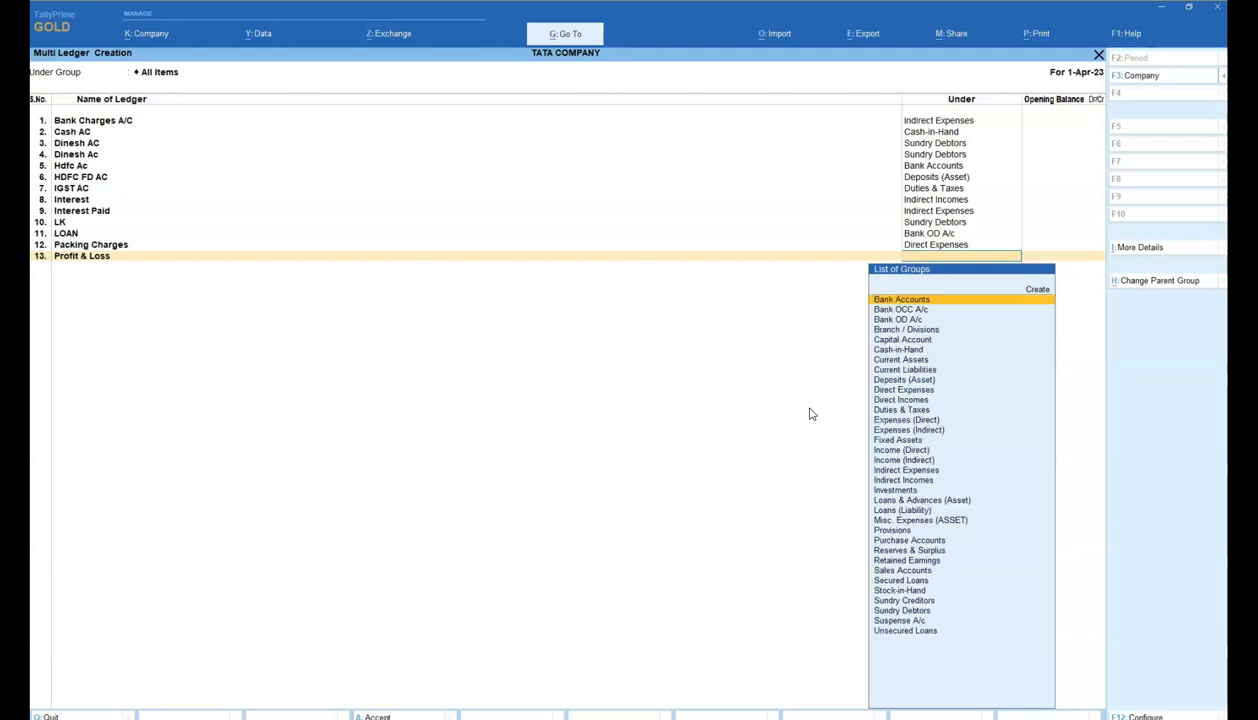
# Step: Go back to the Profit & Loss ledger's name, reconfirm it and place the ledger under Primary
pyautogui.press('Return')
pyautogui.press('BackSpace')
pyautogui.press('BackSpace')
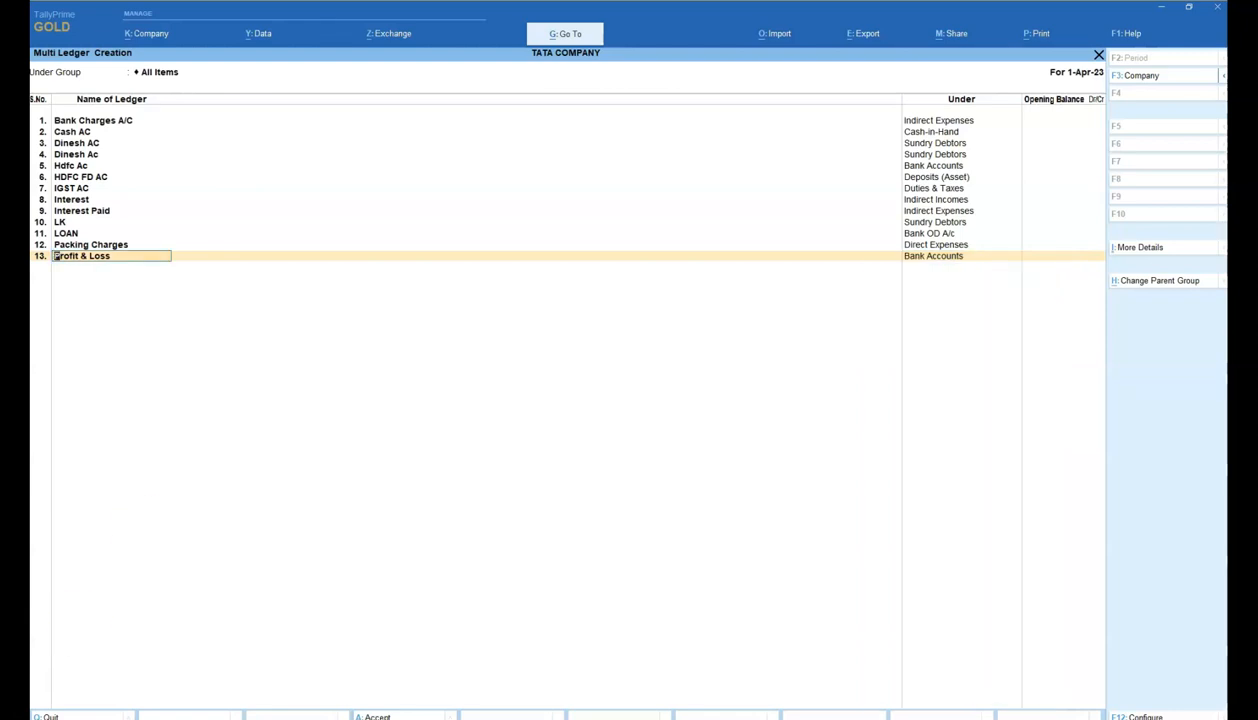
pyautogui.press('Return')
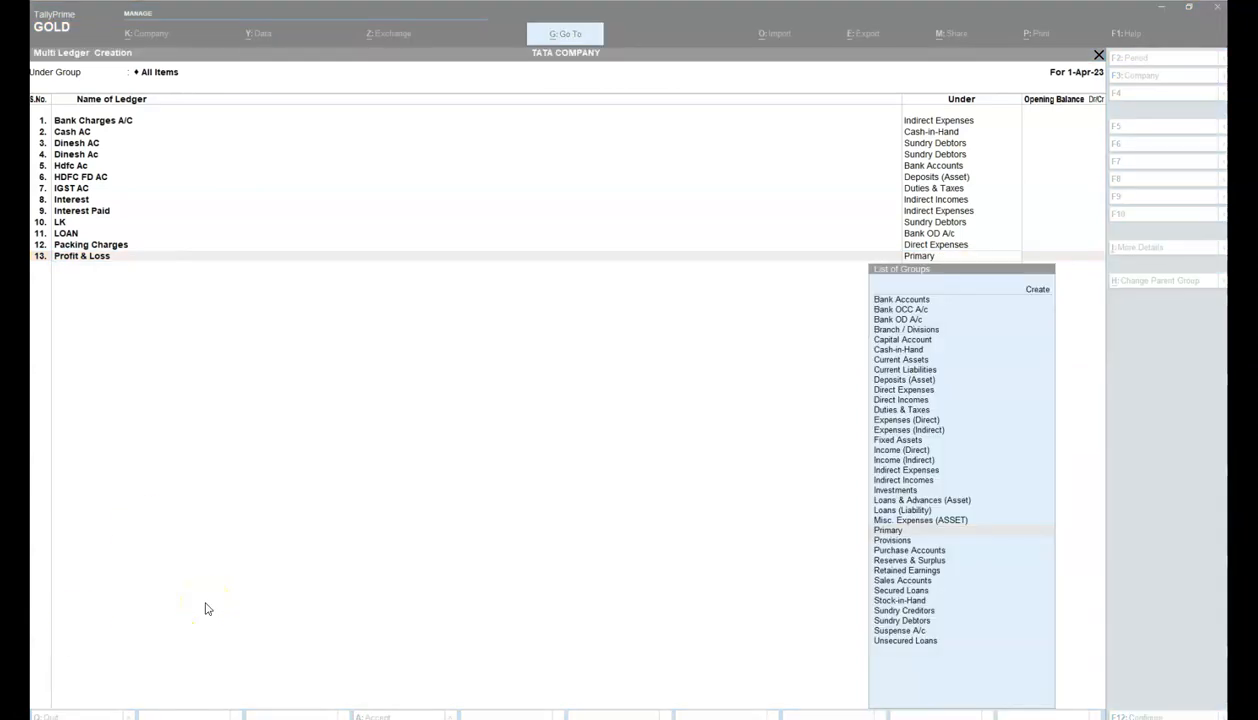
pyautogui.click(877, 530)
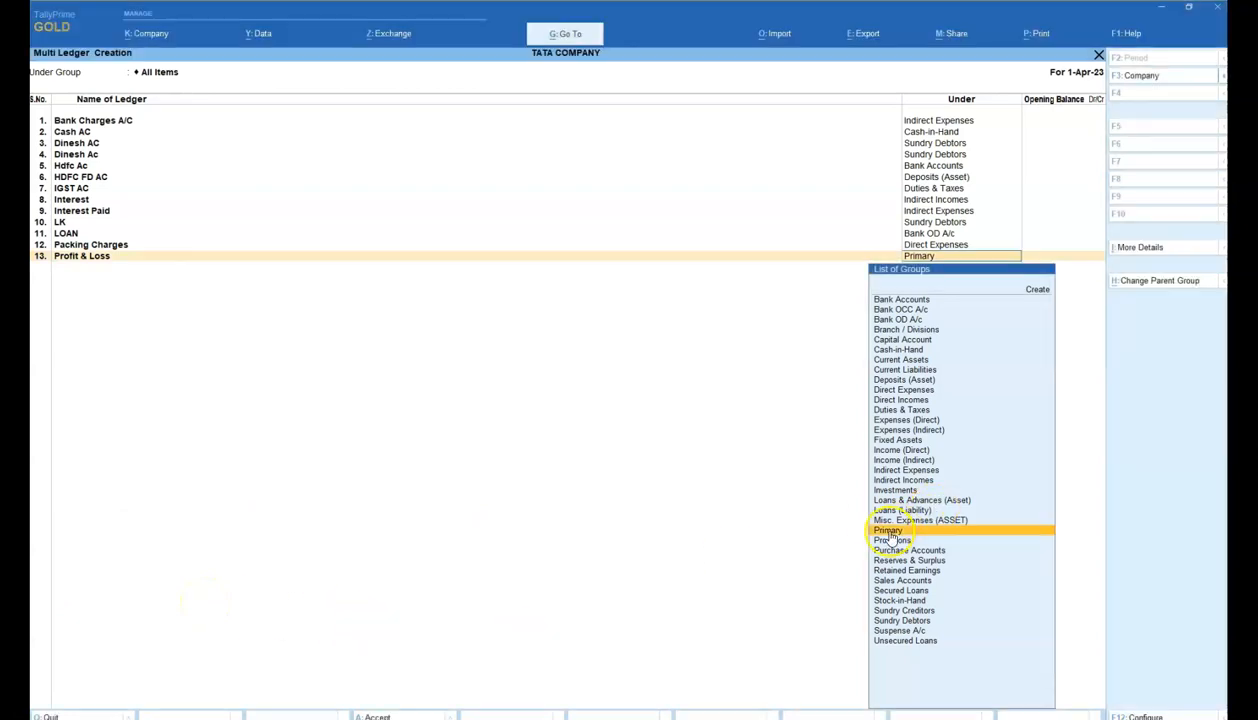
pyautogui.press('Return')
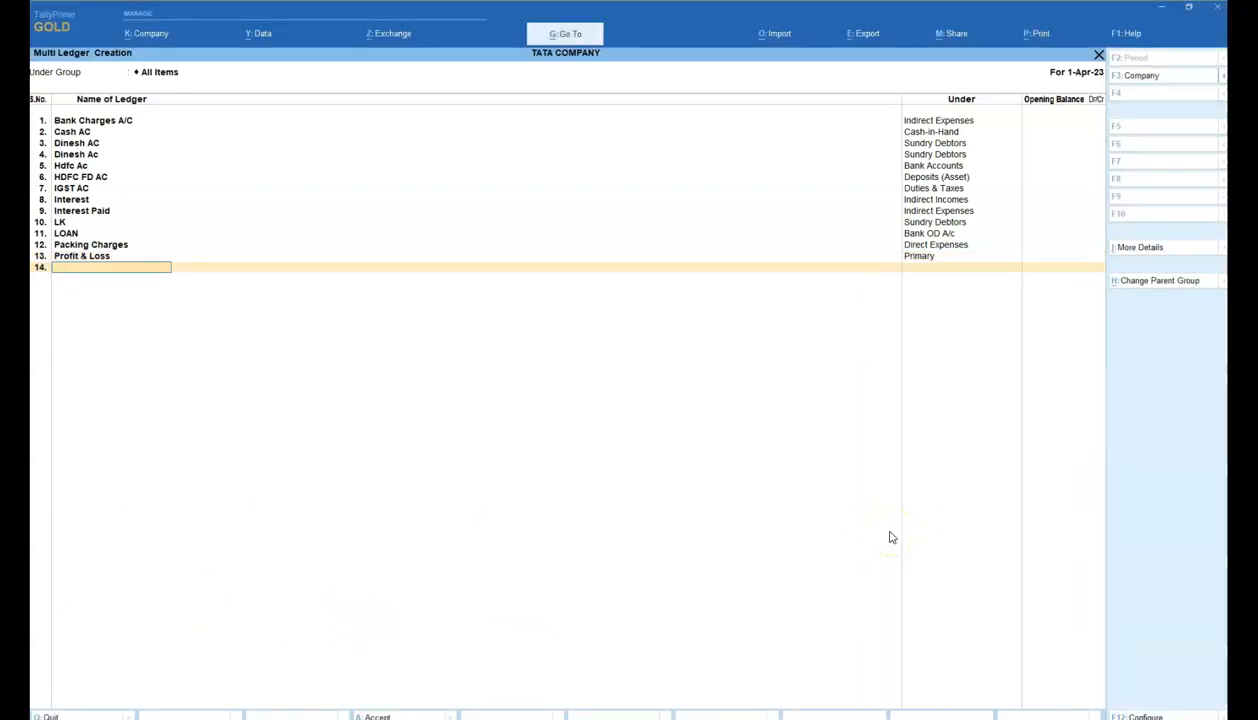
# Step: Enter a purchase ledger as the fourteenth entry and check its group in the PDF sample table before returning to TallyPrime
pyautogui.write('Purchase')
pyautogui.press('Return')
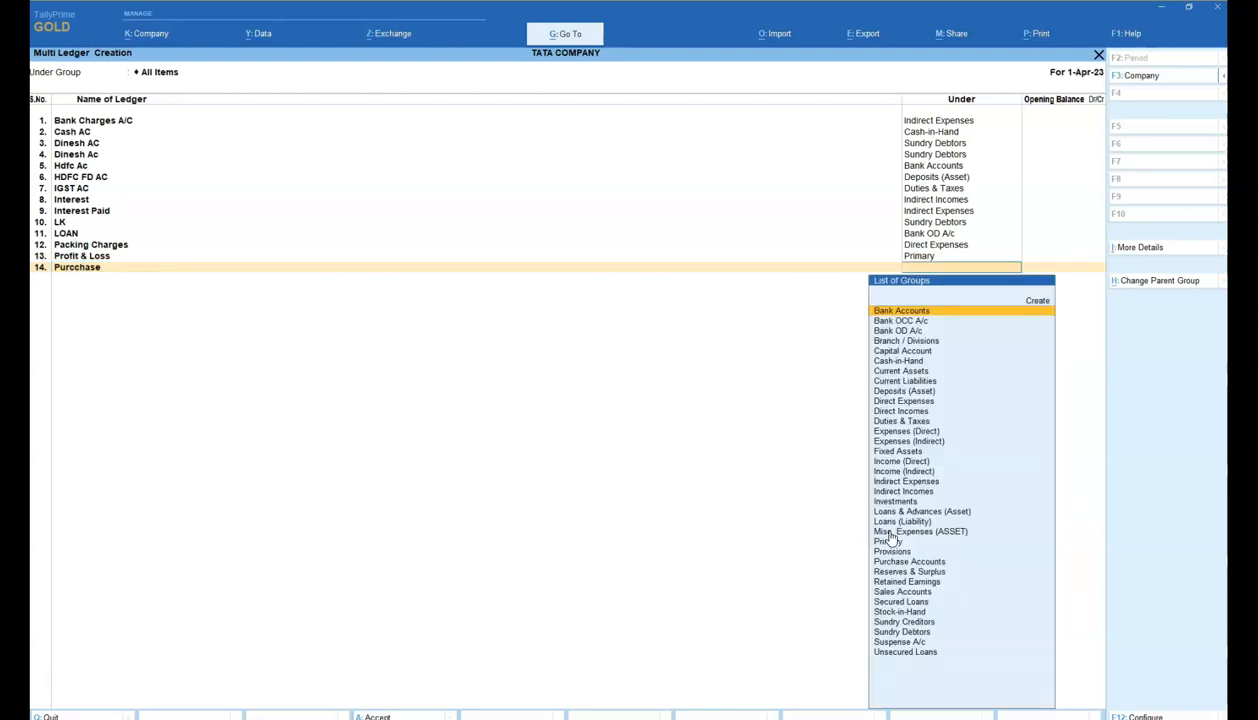
pyautogui.press('Escape')
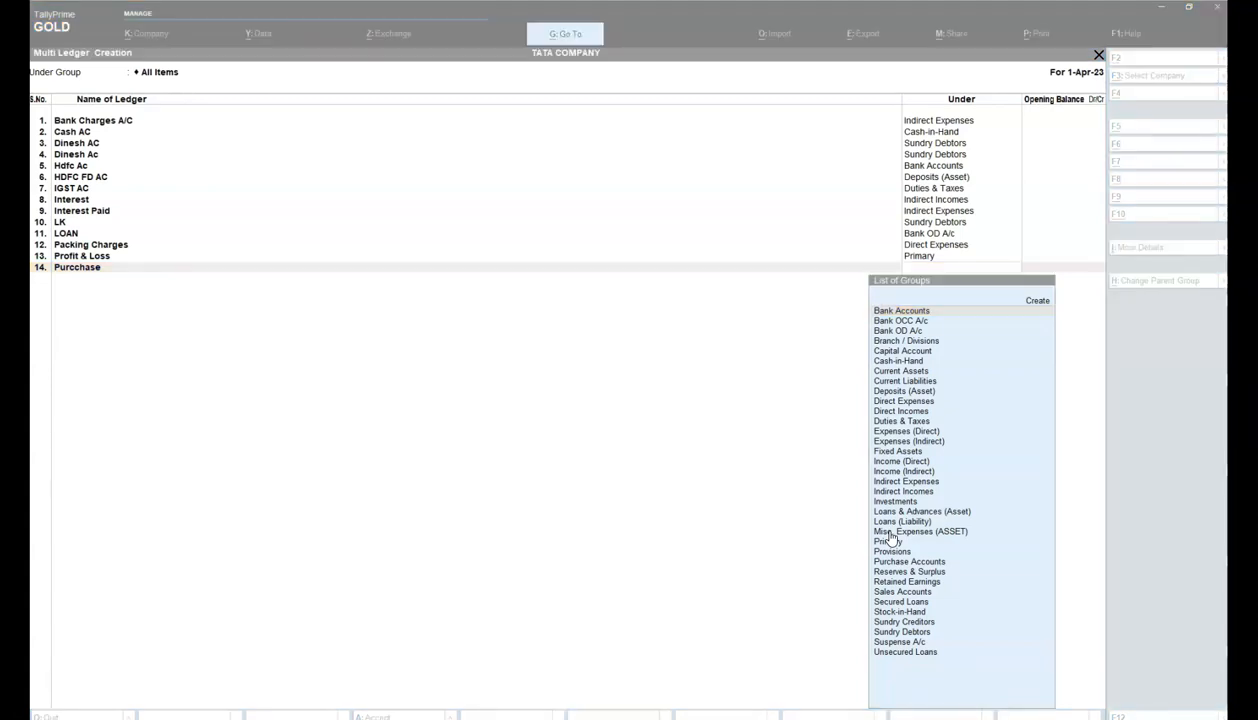
pyautogui.hotkey('alt', 'Tab')
pyautogui.hotkey('alt', 'Tab')
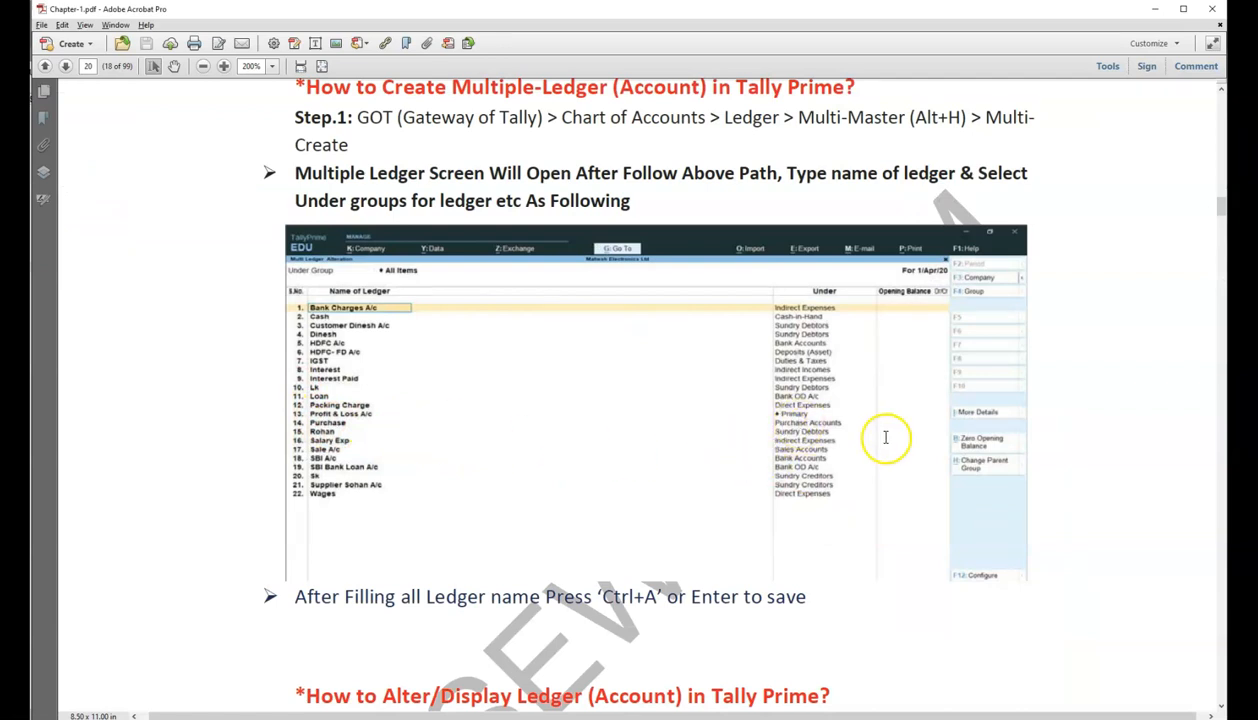
pyautogui.hotkey('alt', 'Tab')
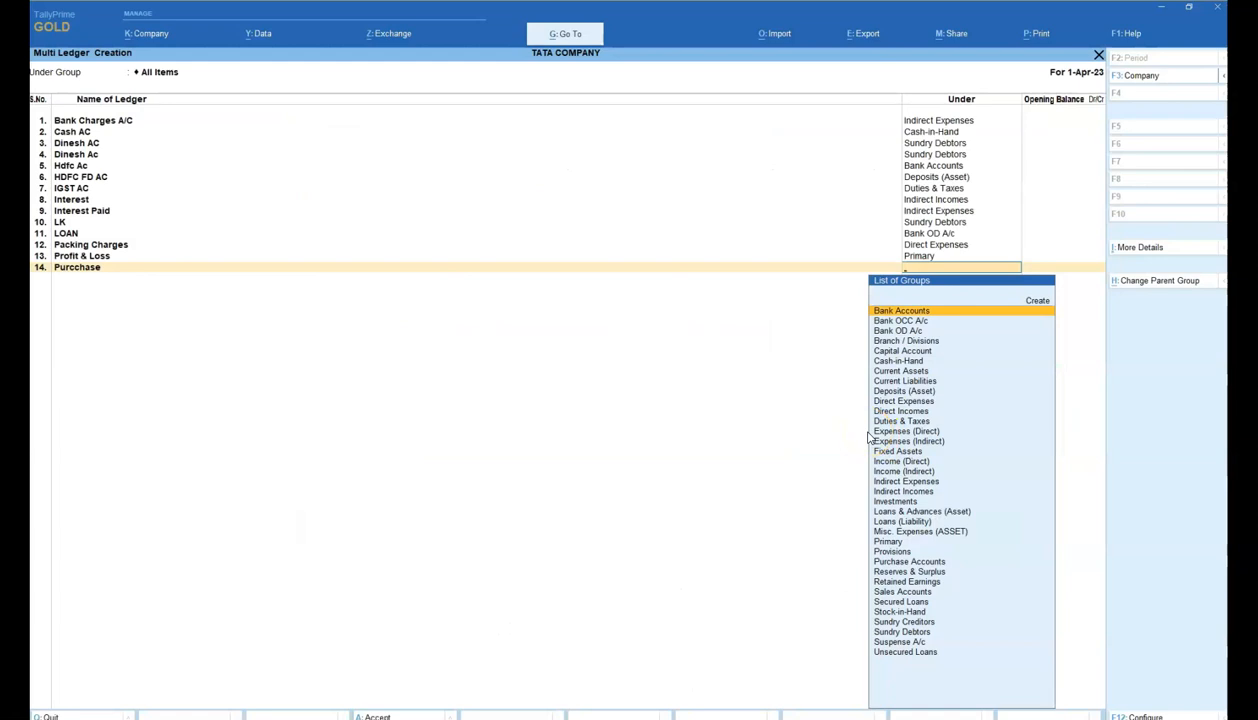
# Step: Rename the fourteenth ledger Purchase Ac and place it under Purchase Accounts, leaving its opening balance blank
pyautogui.press('BackSpace')
pyautogui.write('Purc')
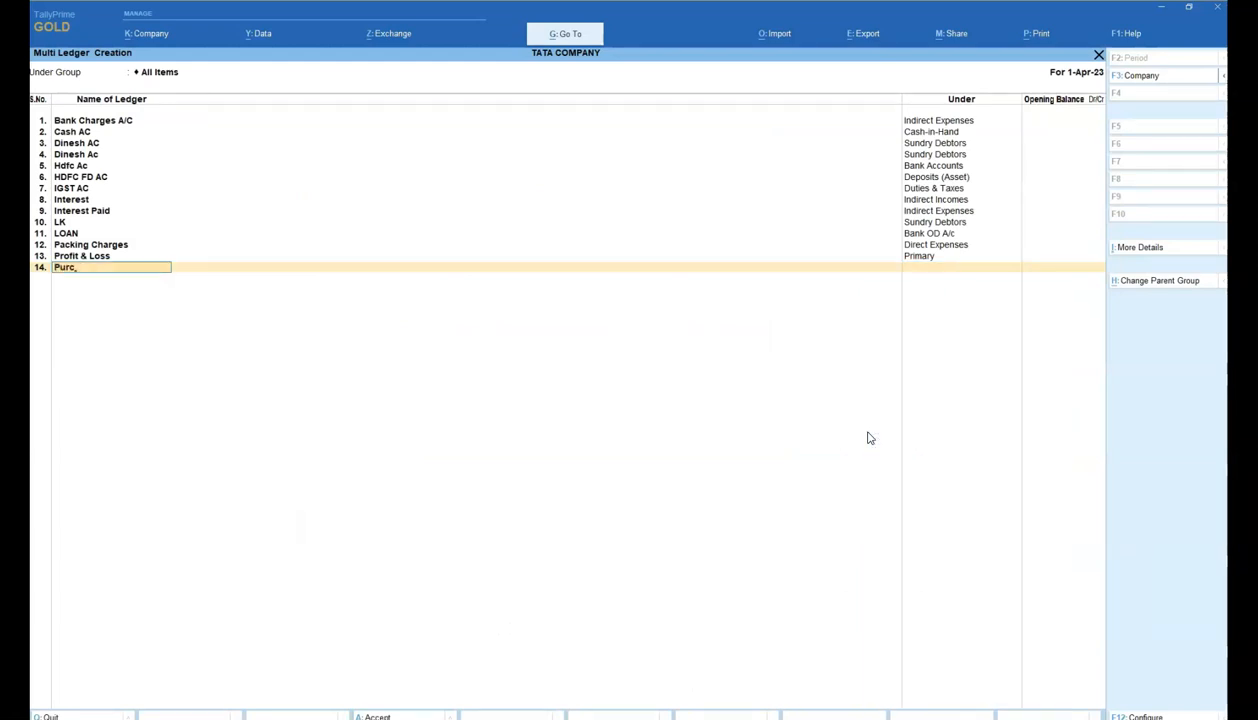
pyautogui.write('hase Ac')
pyautogui.press('Return')
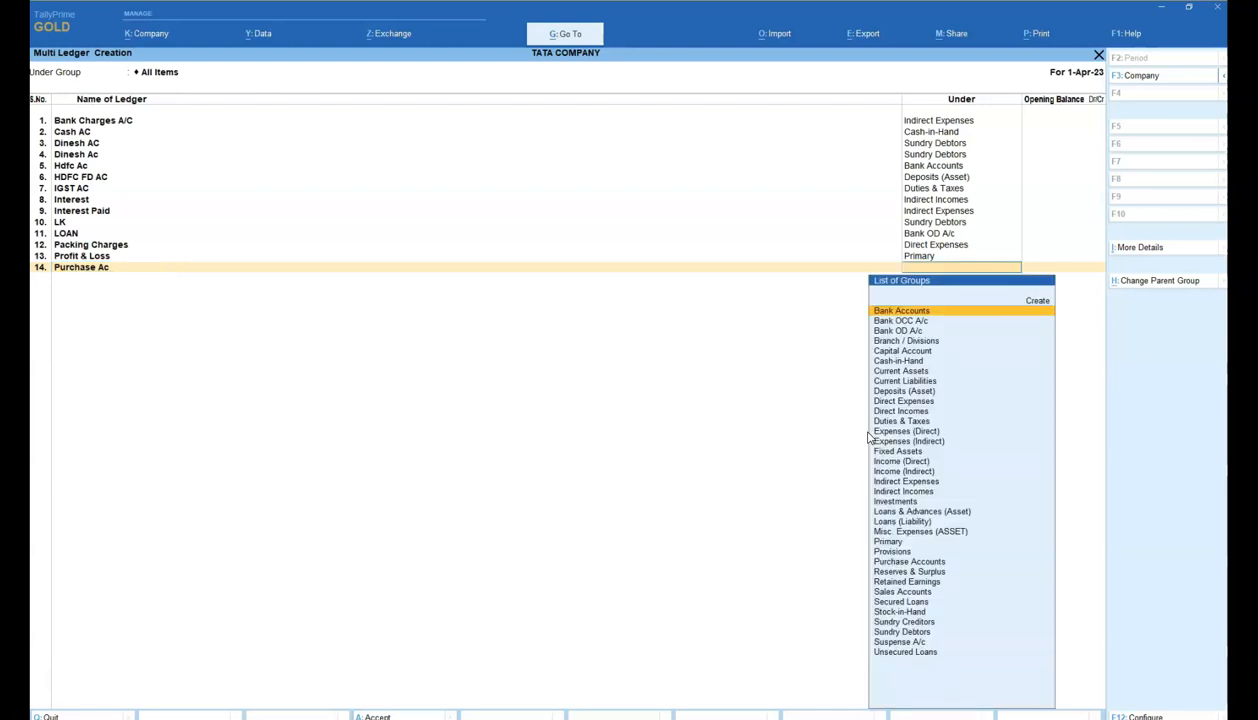
pyautogui.write('Pur')
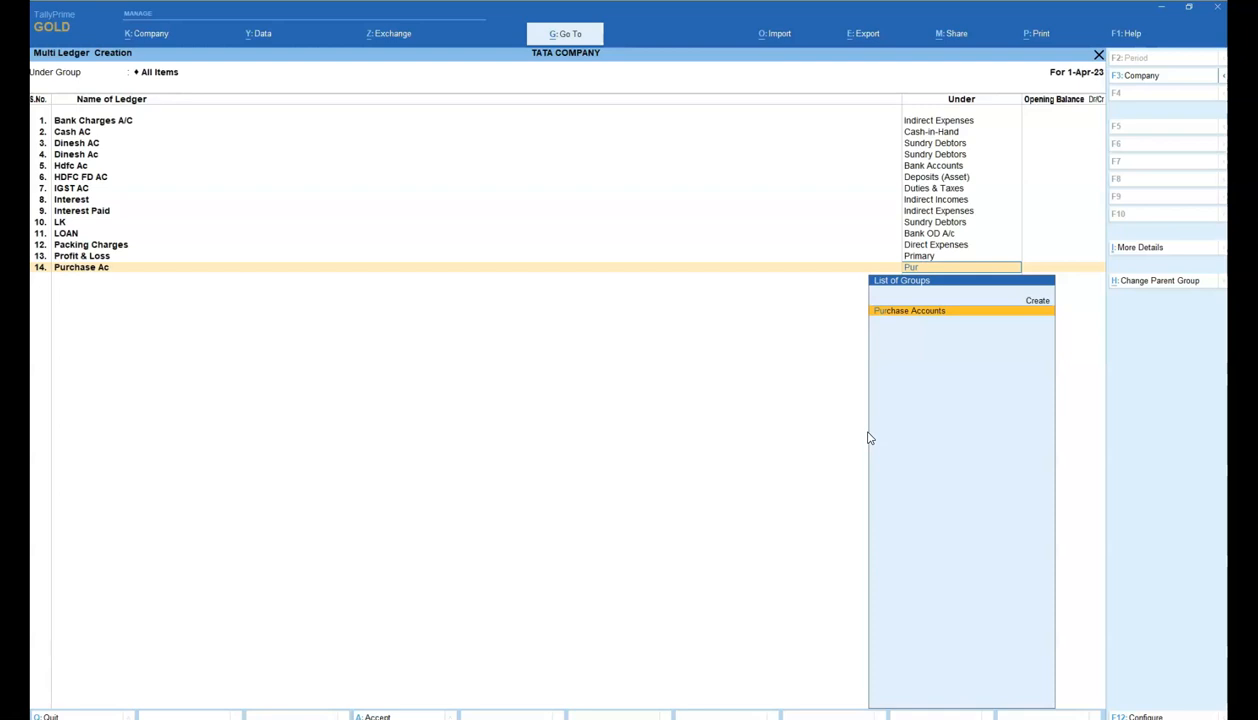
pyautogui.press('Return')
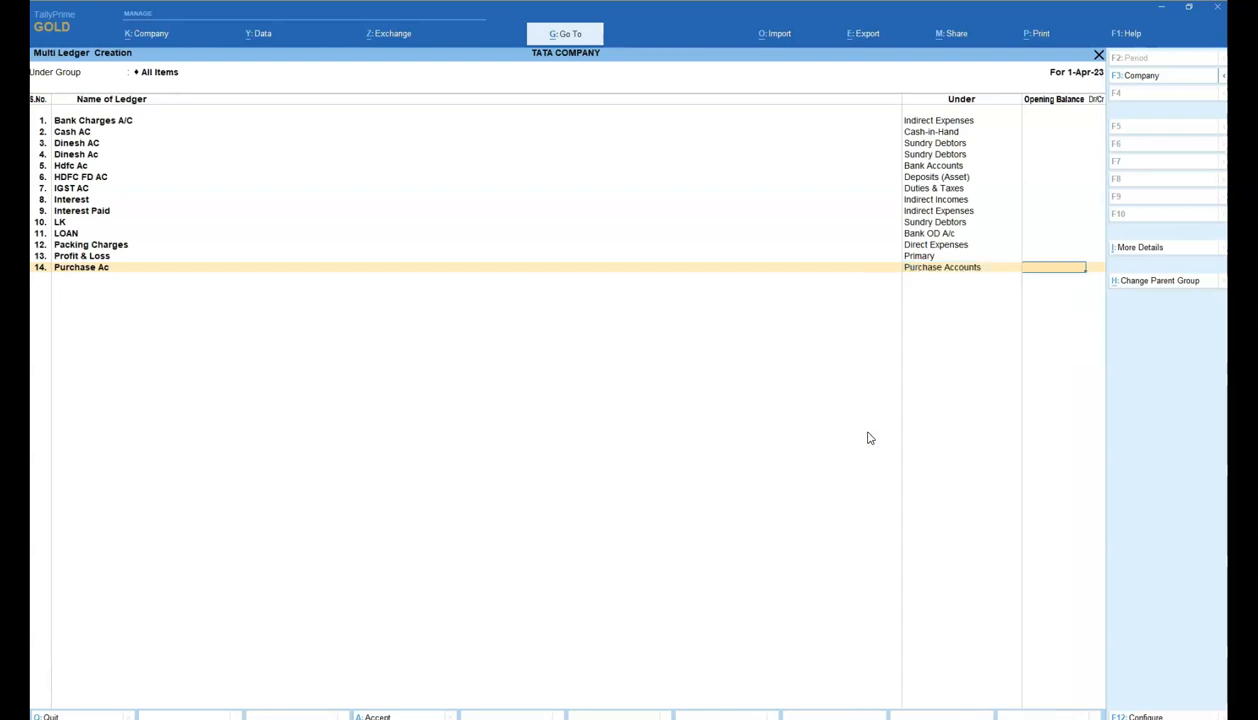
pyautogui.press('Return')
pyautogui.press('Return')
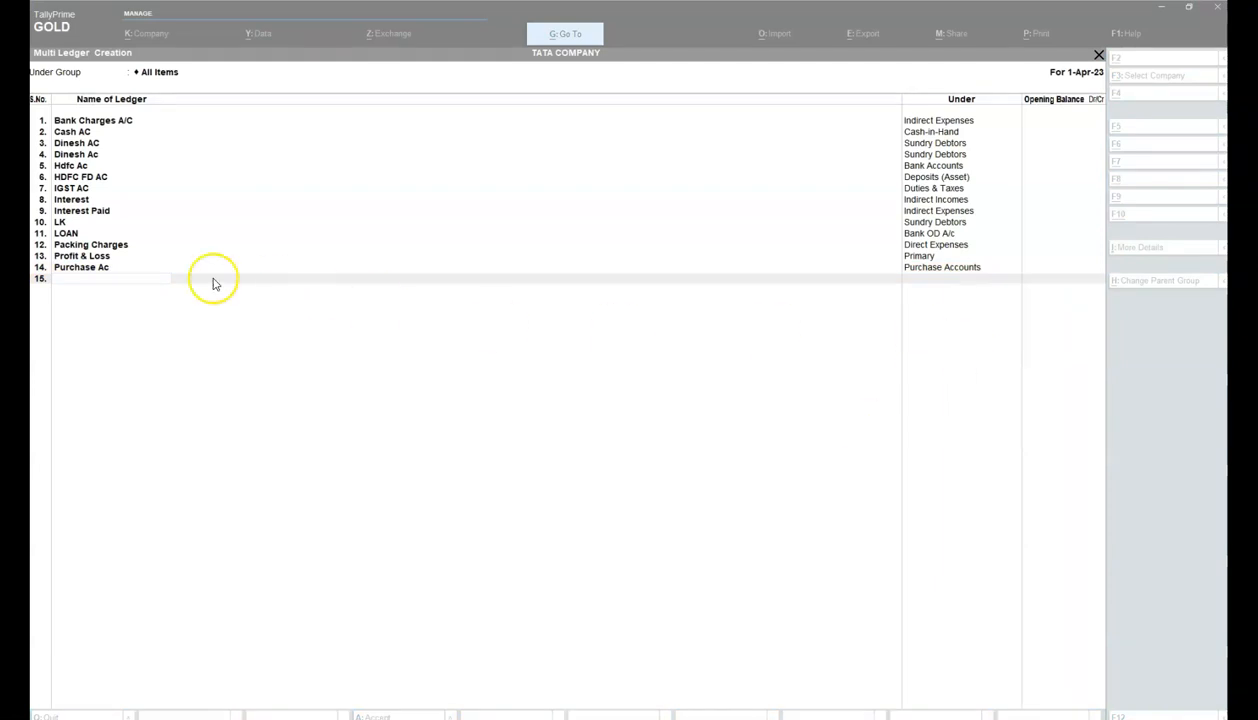
# Step: Consult the PDF sample table and enter the listed customer's name with the suffix AC as the fifteenth ledger in TallyPrime
pyautogui.click(130, 286)
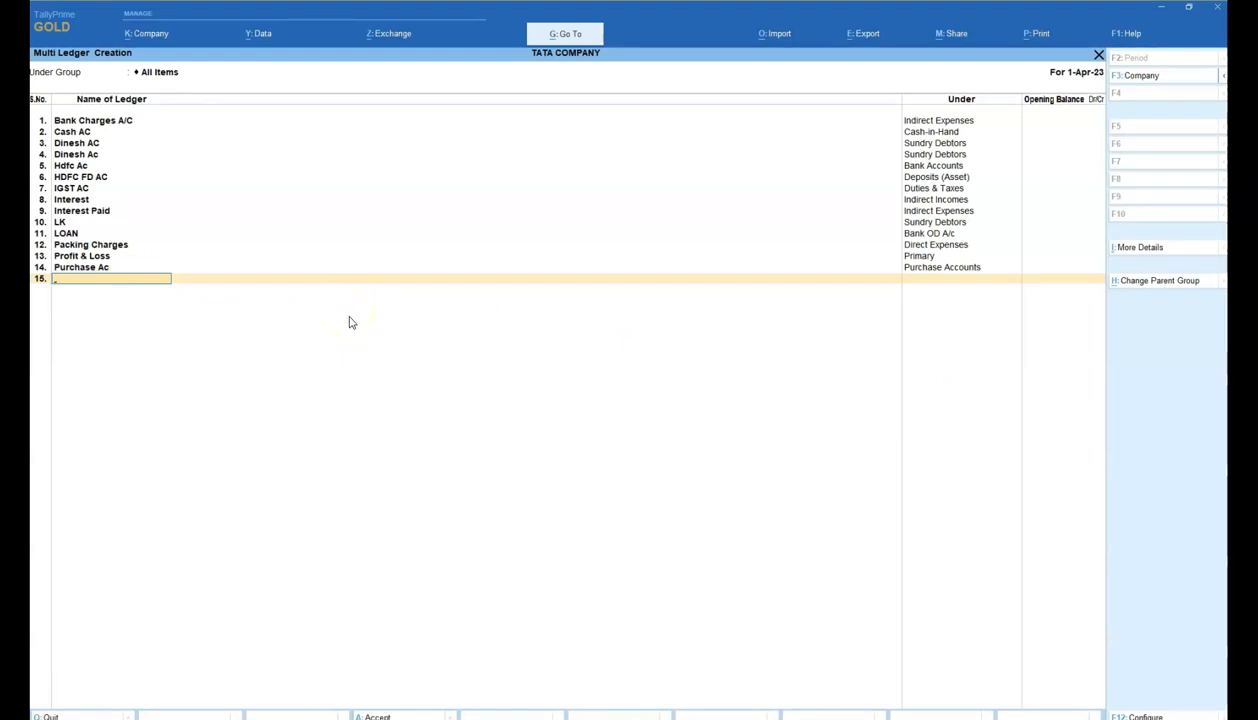
pyautogui.press('Escape')
pyautogui.hotkey('alt', 'Tab')
pyautogui.write('Rohan AC')
pyautogui.press('Return')
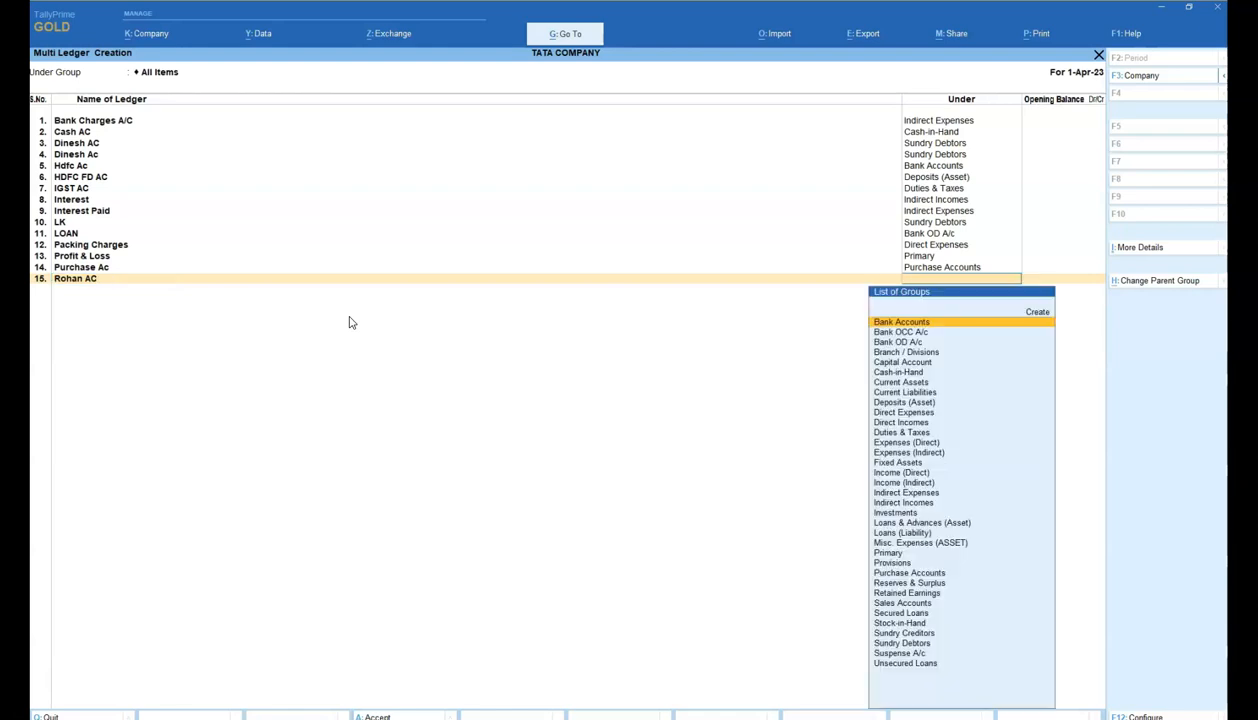
# Step: Place the fifteenth ledger under Sundry Debtors and leave its opening balance blank
pyautogui.write('Sund')
pyautogui.press('Down')
pyautogui.press('Down')
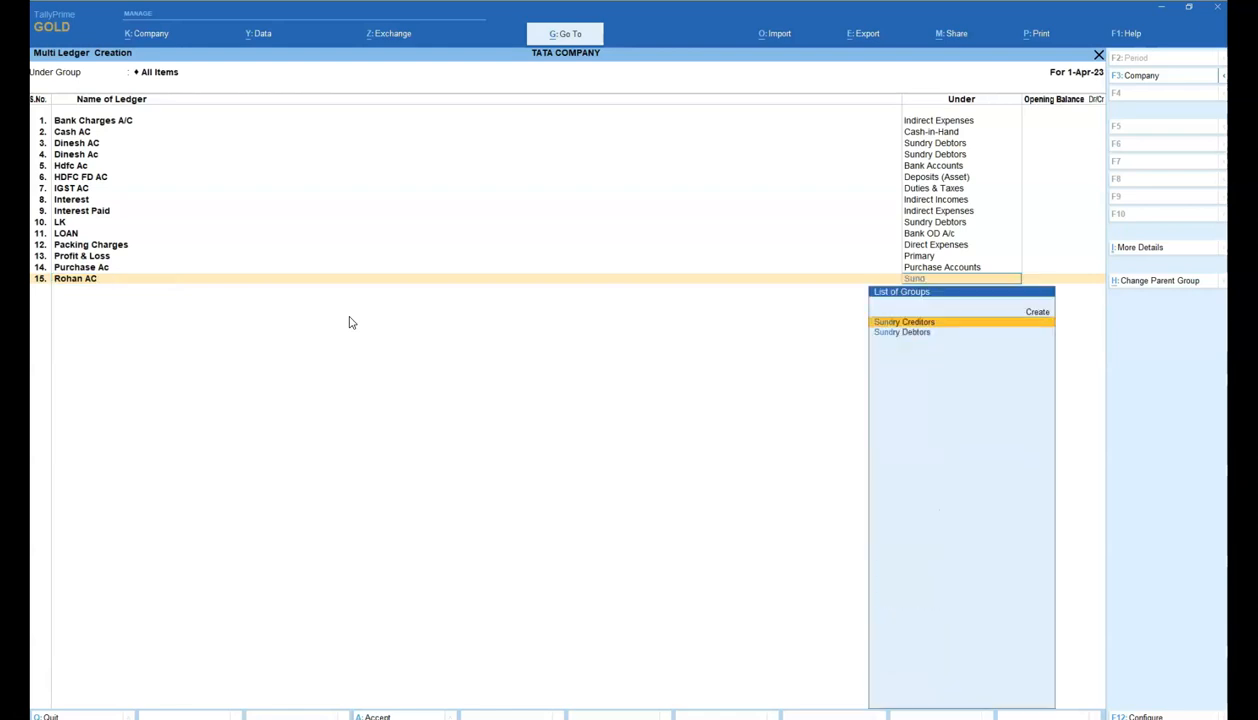
pyautogui.press('Return')
pyautogui.press('Return')
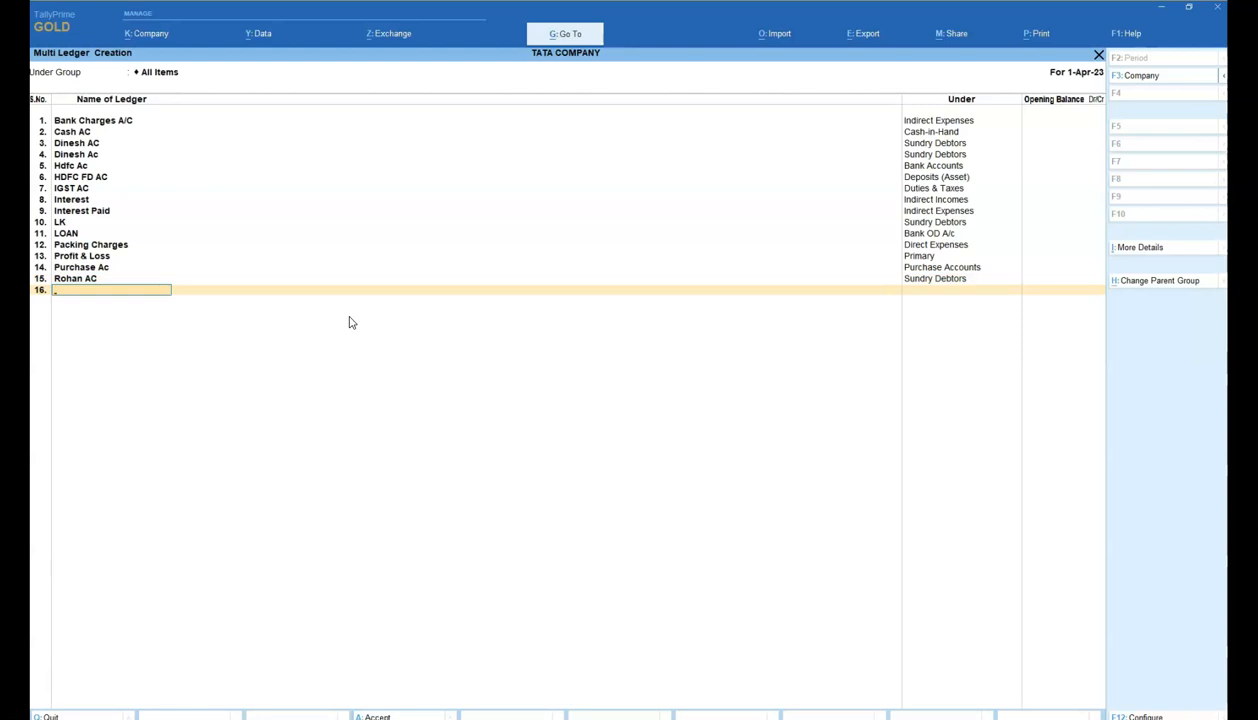
# Step: Add the sixteenth ledger Salary Expenses under Indirect Expenses, leaving its opening balance blank
pyautogui.write('Salary Expenses')
pyautogui.press('Return')
pyautogui.write('Ex')
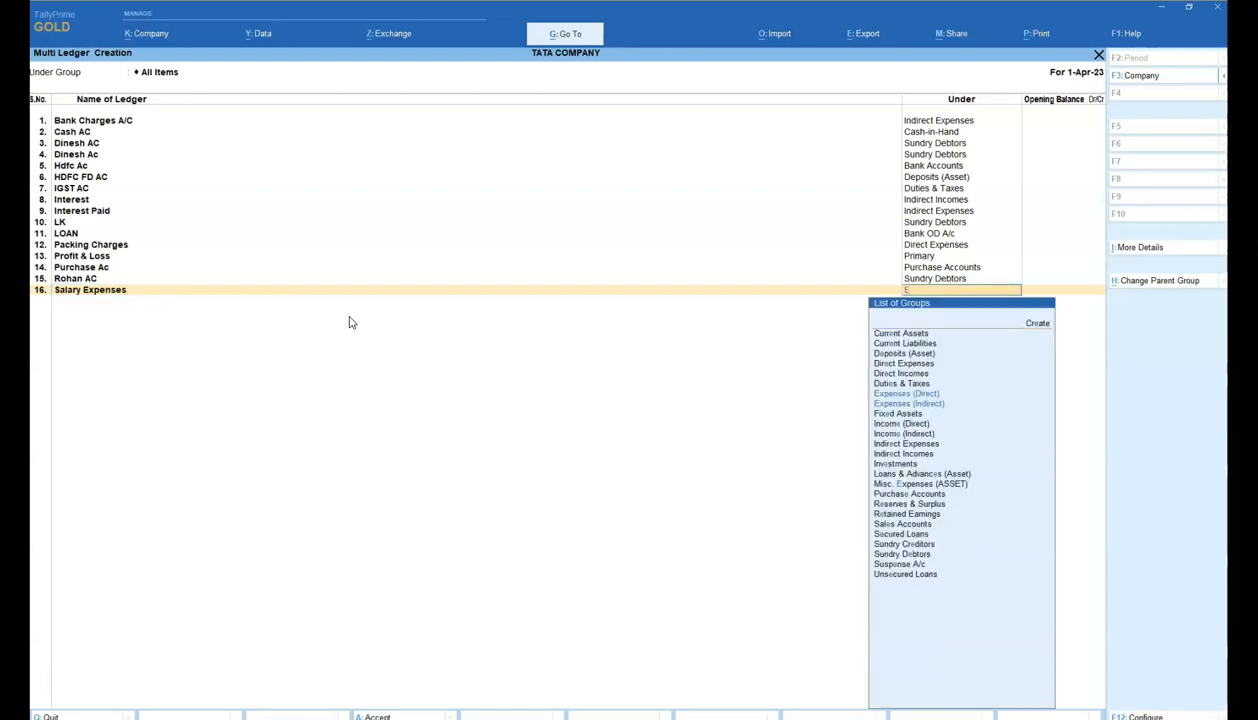
pyautogui.press('Down')
pyautogui.press('Down')
pyautogui.press('Down')
pyautogui.press('Down')
pyautogui.press('Down')
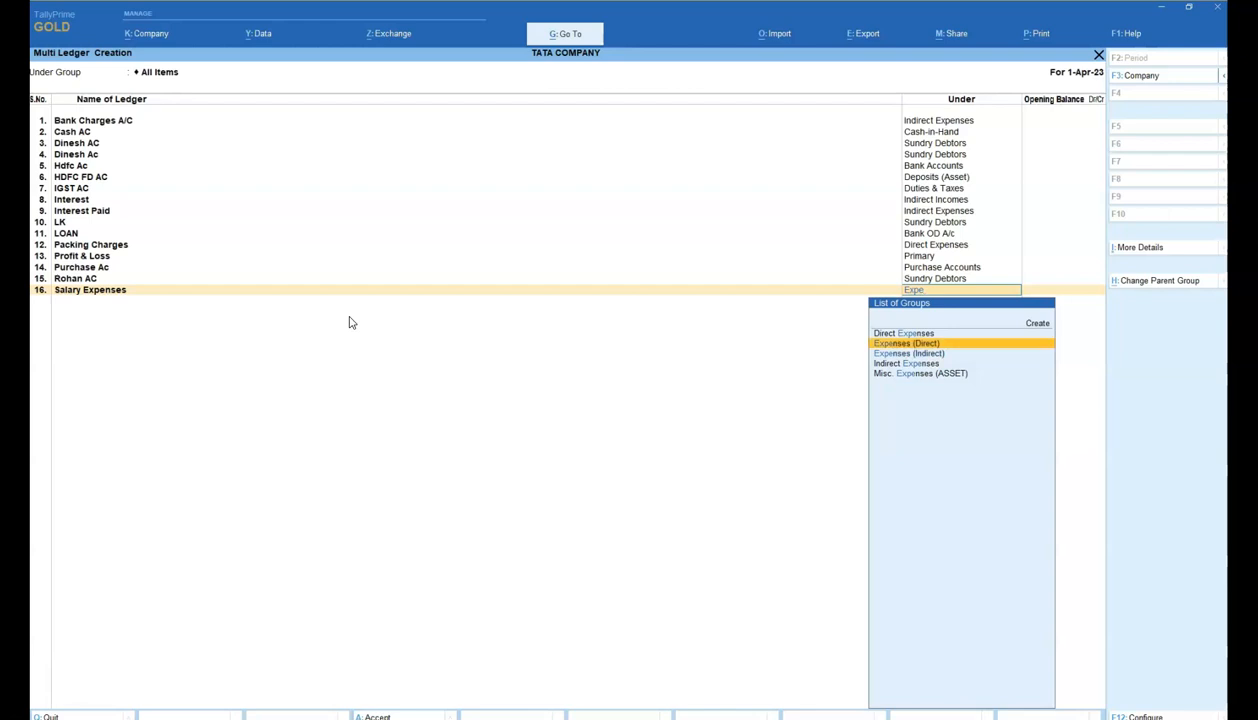
pyautogui.press('Up')
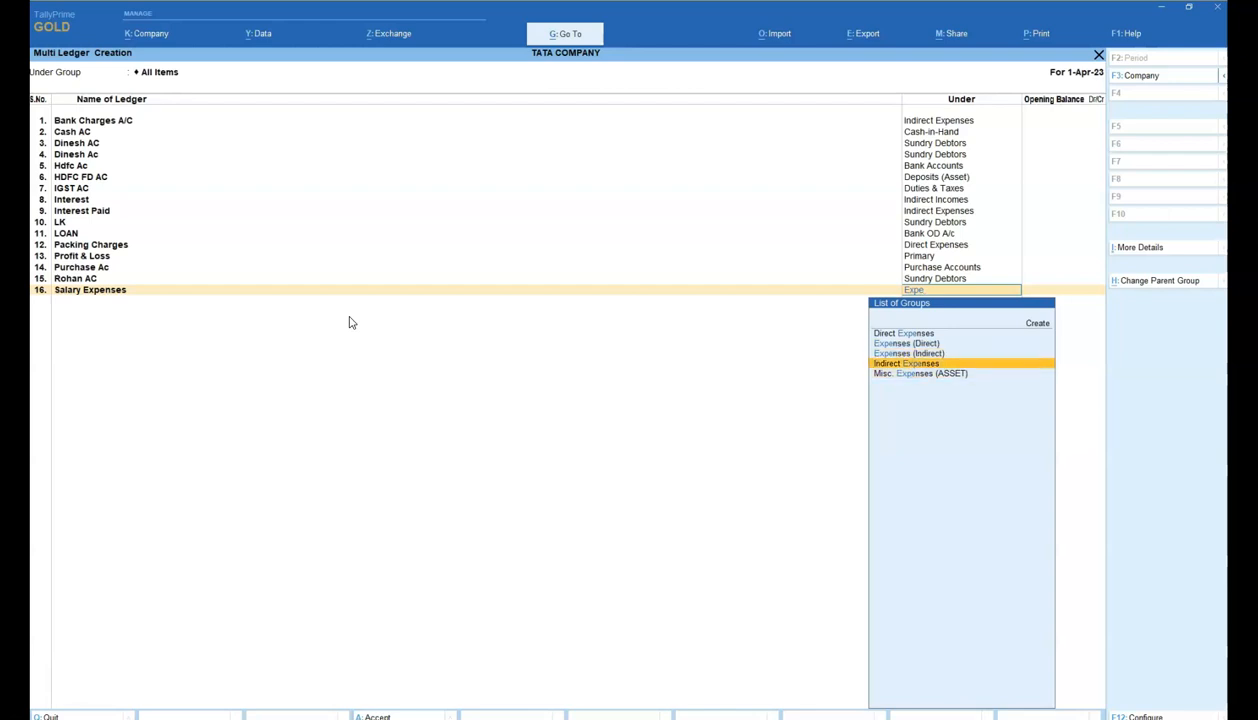
pyautogui.press('Return')
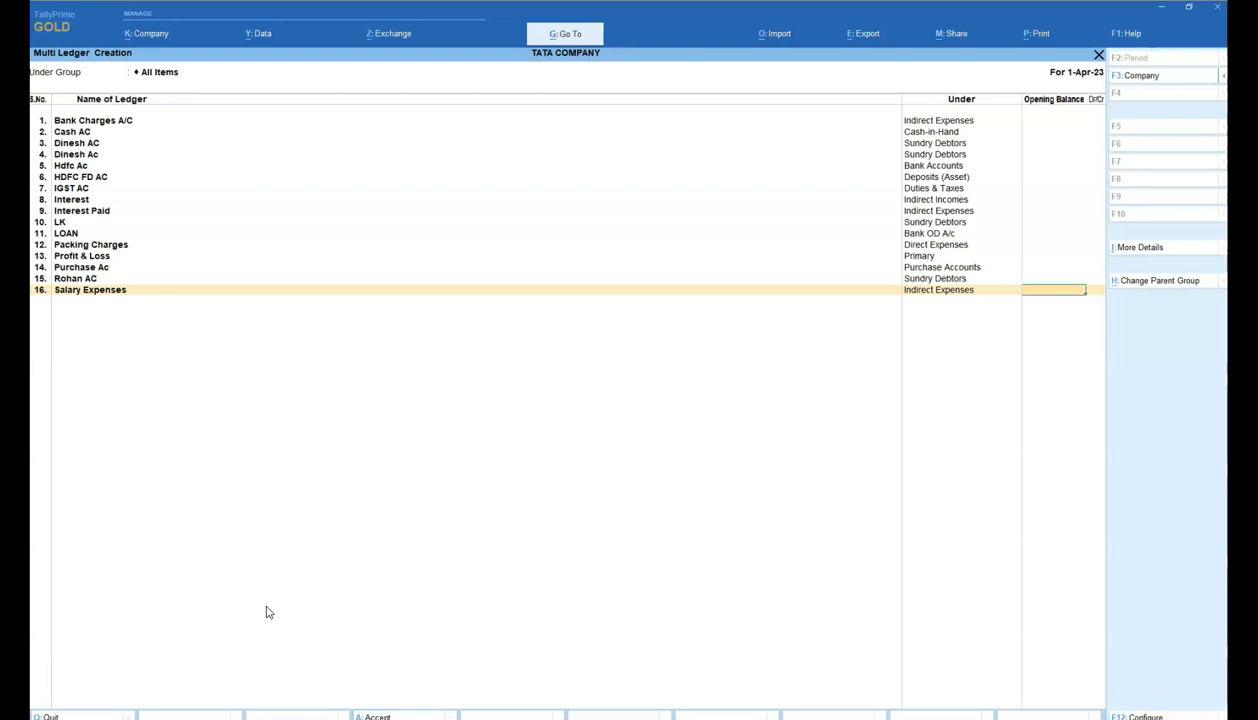
pyautogui.press('Return')
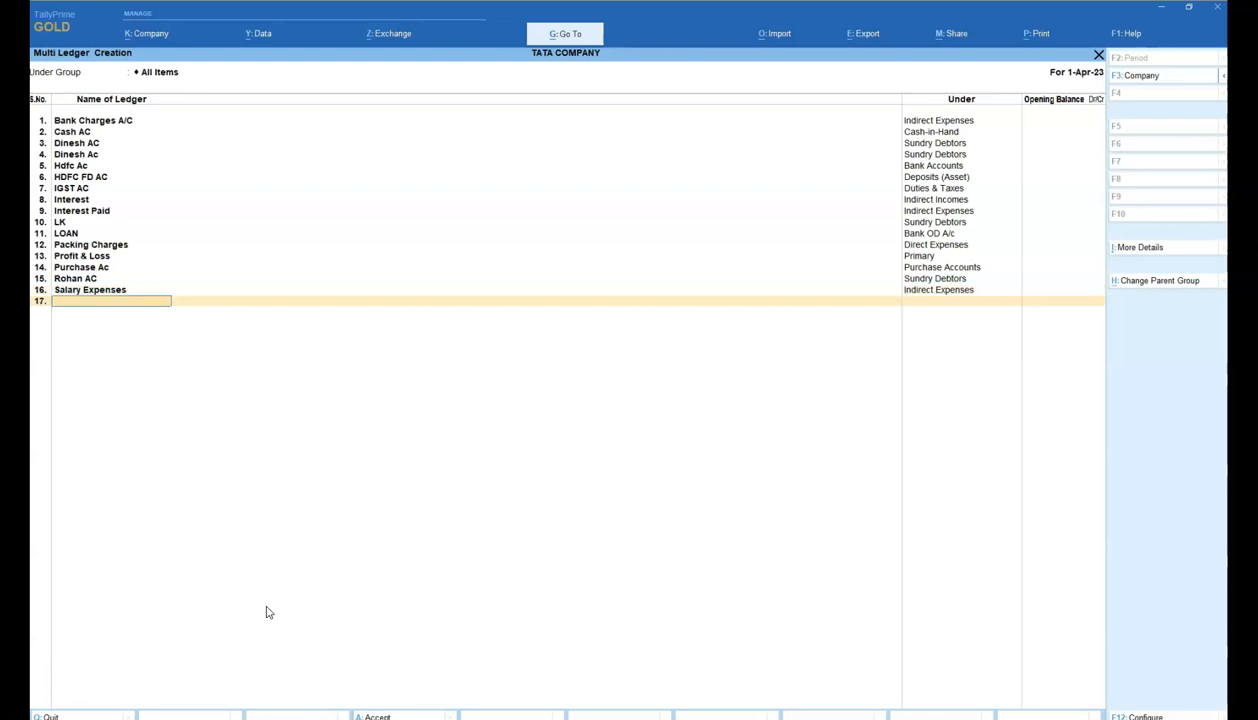
# Step: Consult the PDF sample table and name the seventeenth ledger Sales Ac in TallyPrime
pyautogui.hotkey('alt', 'Tab')
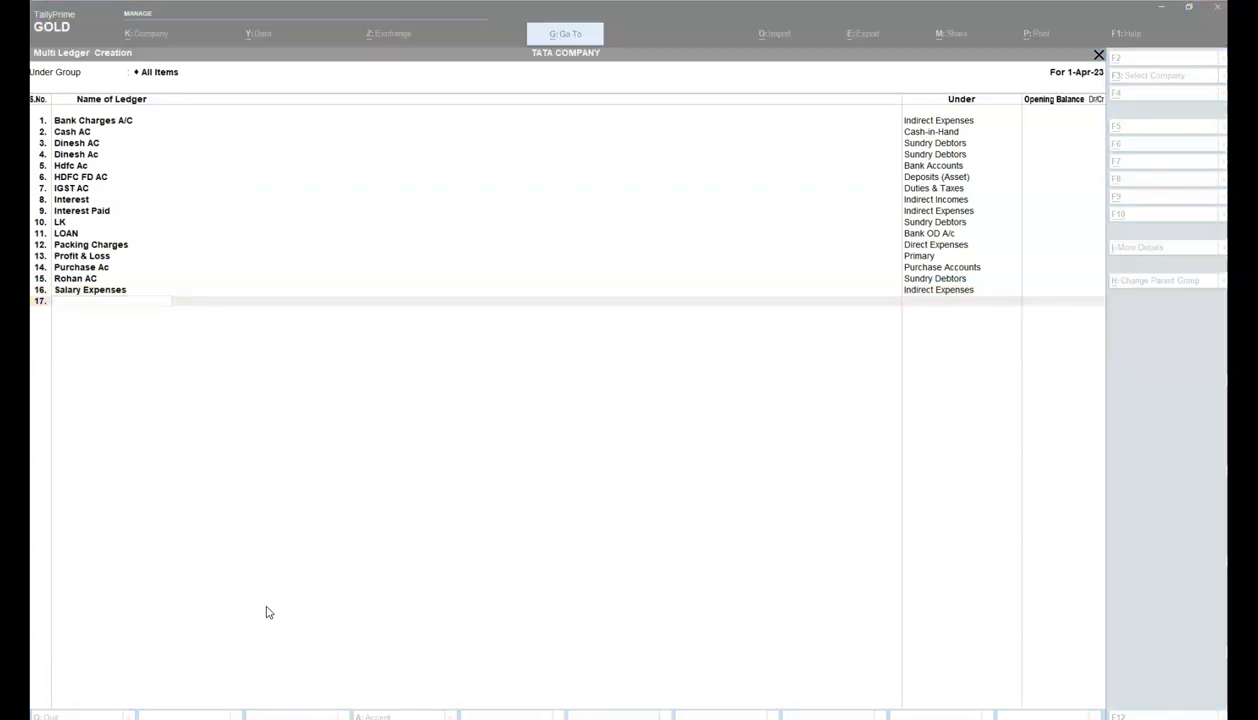
pyautogui.hotkey('alt', 'Tab')
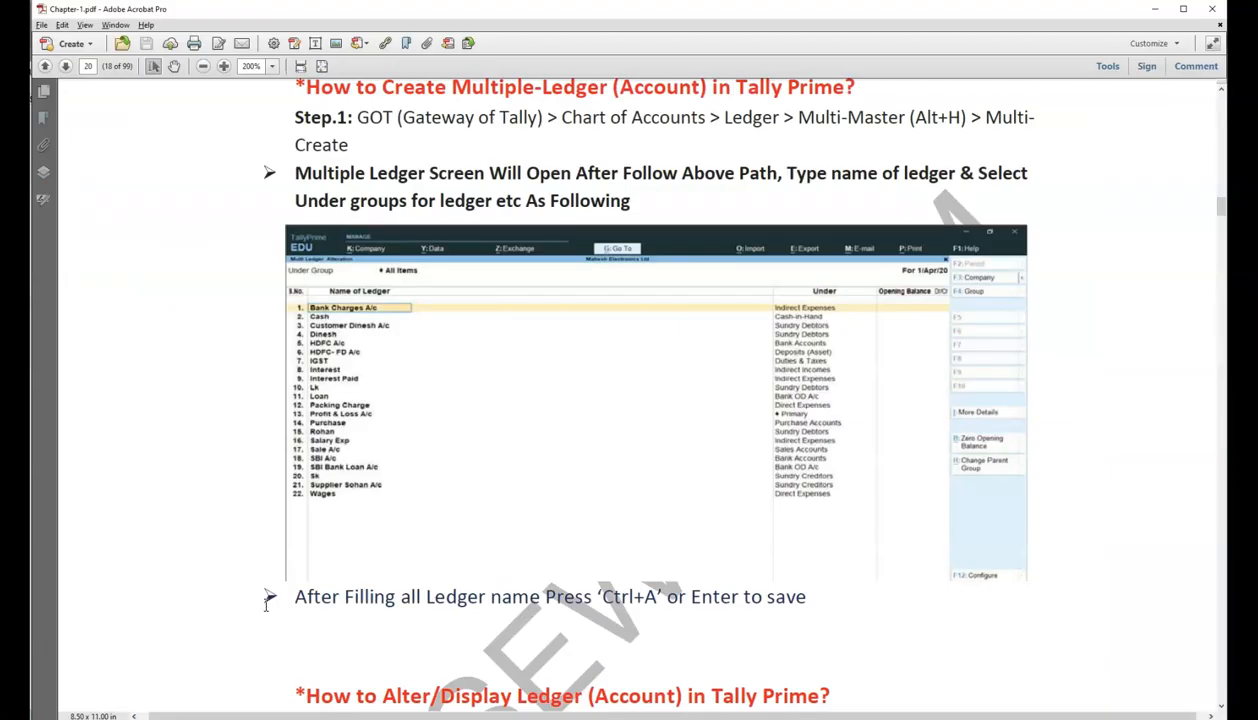
pyautogui.scroll(1, 266, 600)
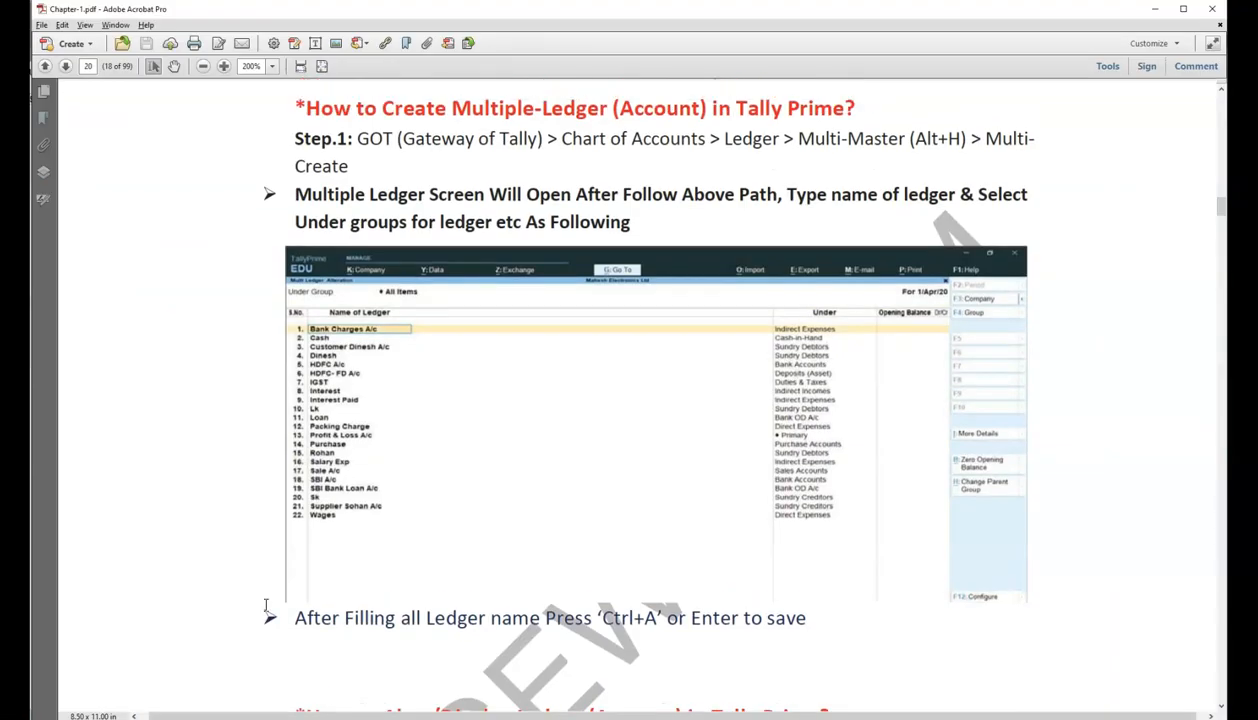
pyautogui.click(269, 635)
pyautogui.scroll(-3, 322, 610)
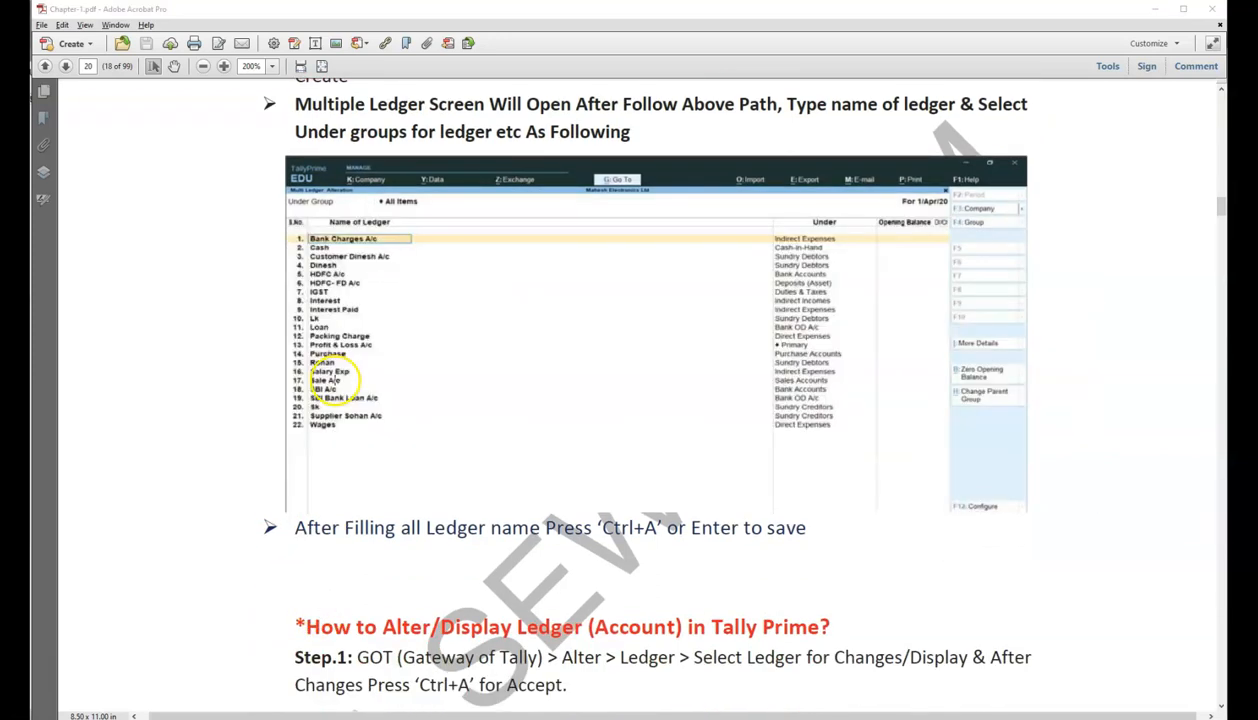
pyautogui.hotkey('alt', 'Tab')
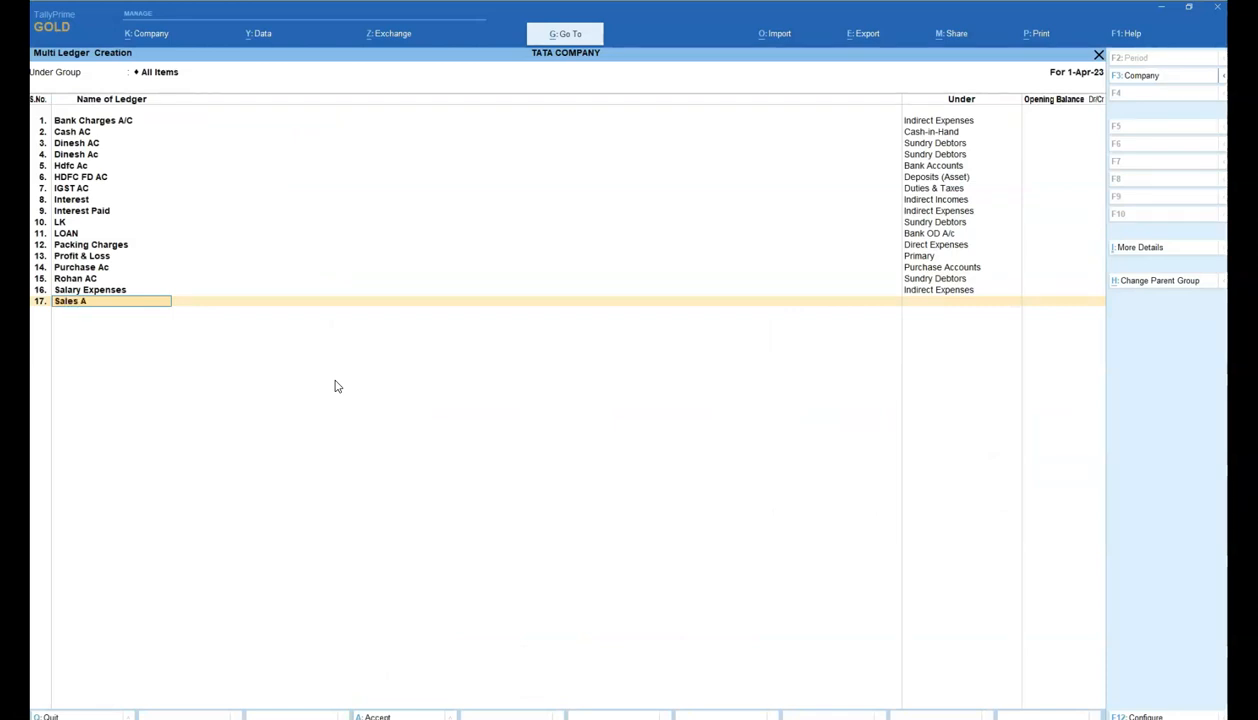
pyautogui.press('Return')
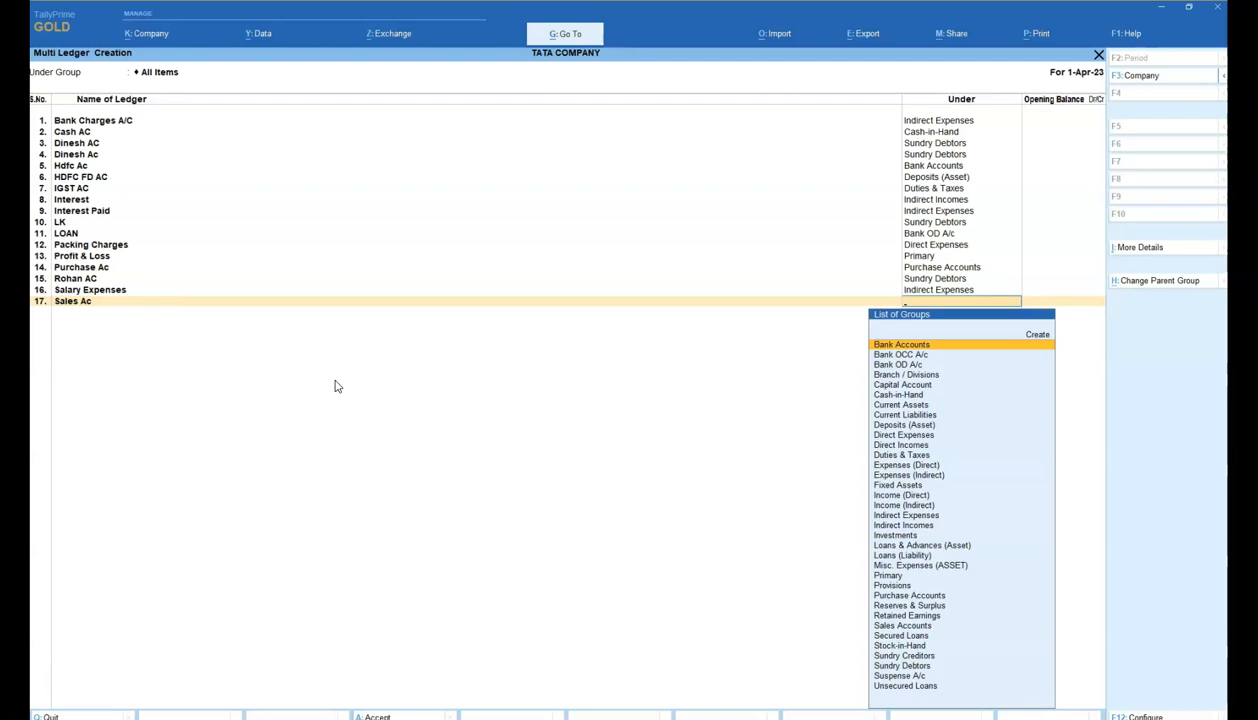
# Step: Place the Sales Ac ledger under Sales Accounts
pyautogui.write('Sal')
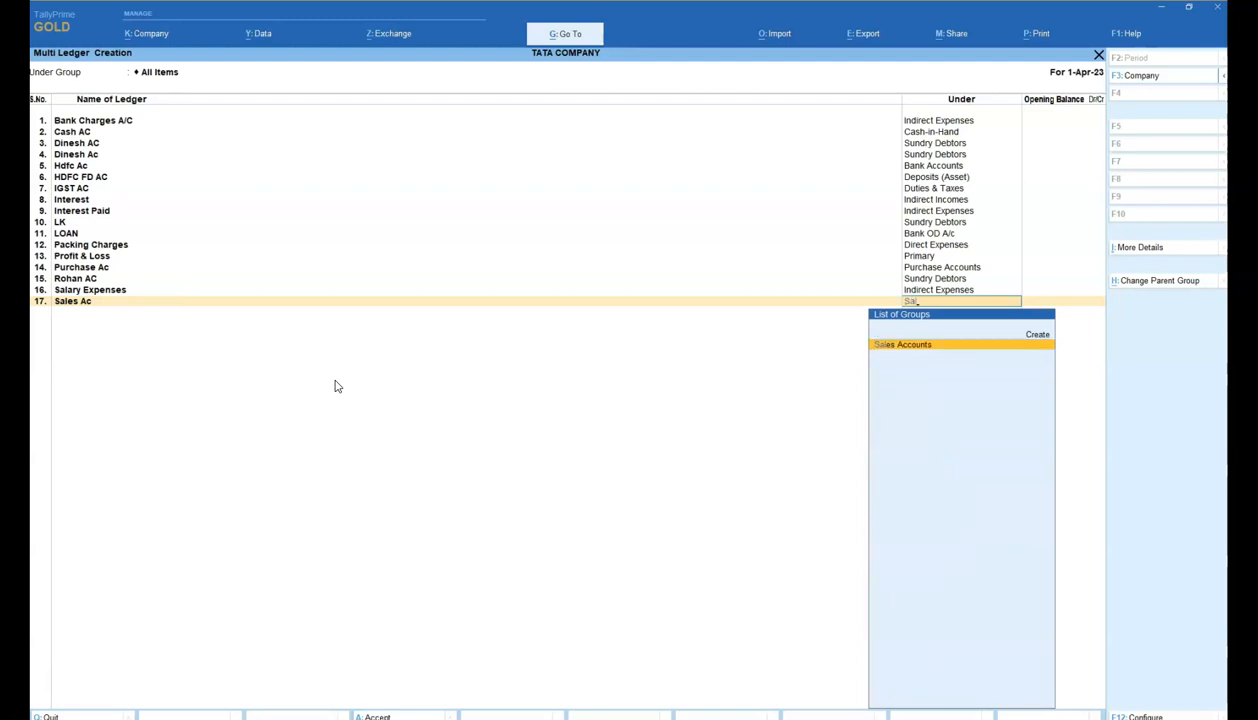
pyautogui.press('Return')
pyautogui.press('BackSpace')
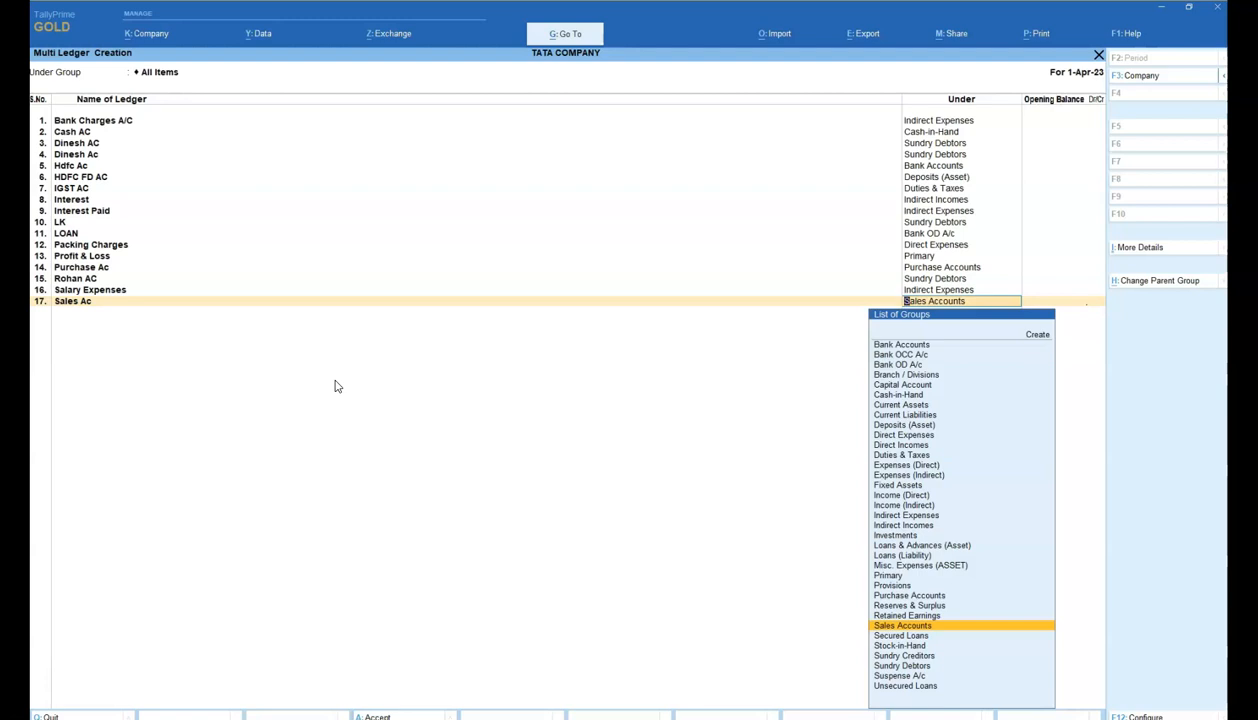
pyautogui.press('Return')
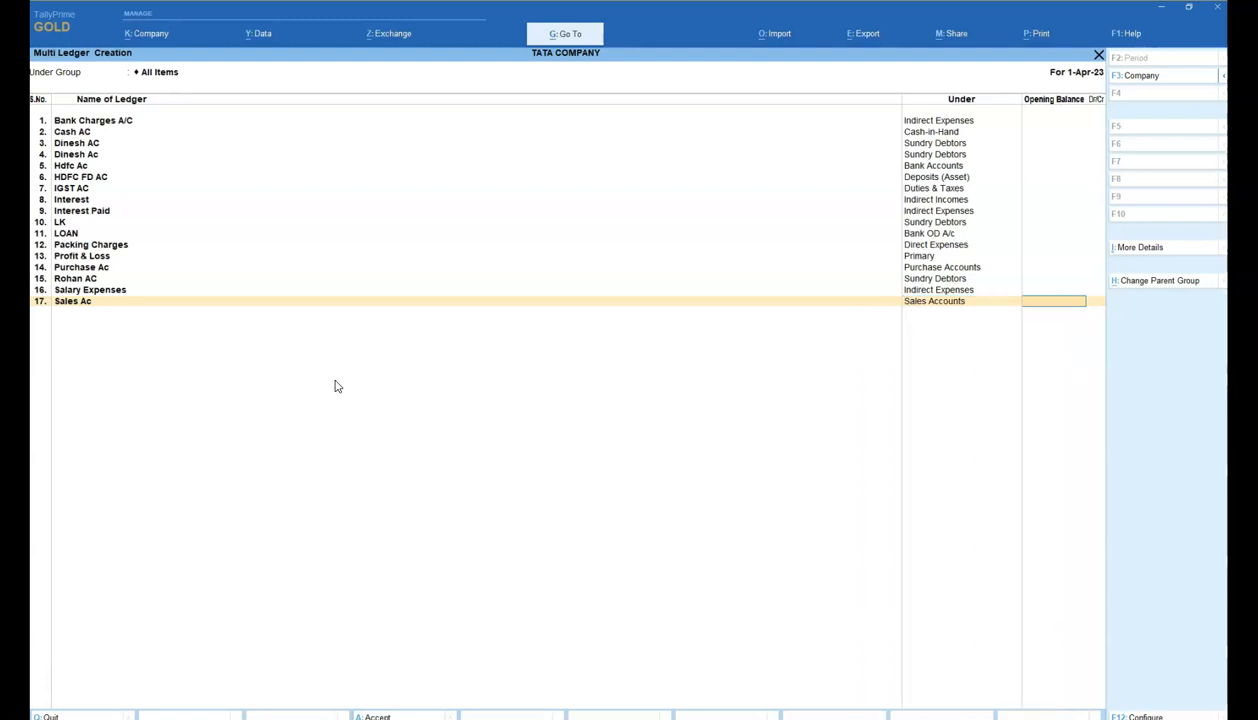
# Step: Recheck the name and group of the Sales Ac ledger, keep Sales Accounts, and leave its opening balance blank
pyautogui.press('BackSpace')
pyautogui.press('BackSpace')
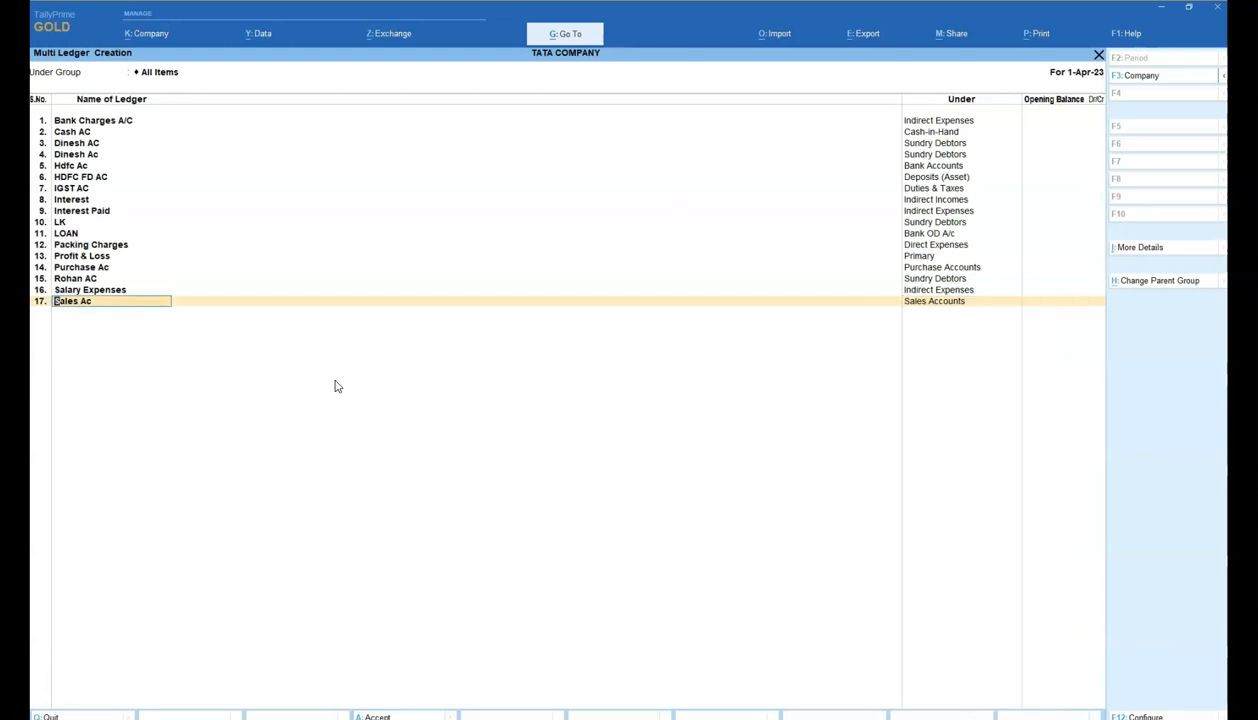
pyautogui.press('Return')
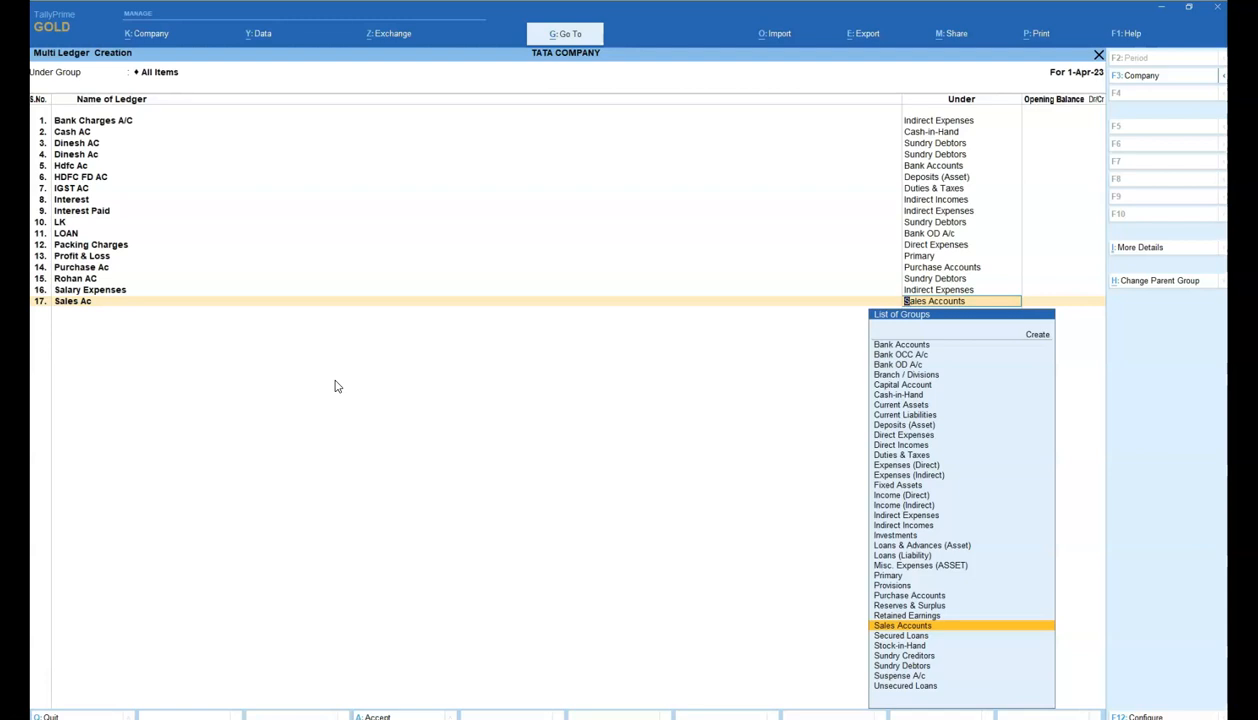
pyautogui.press('Return')
pyautogui.press('Return')
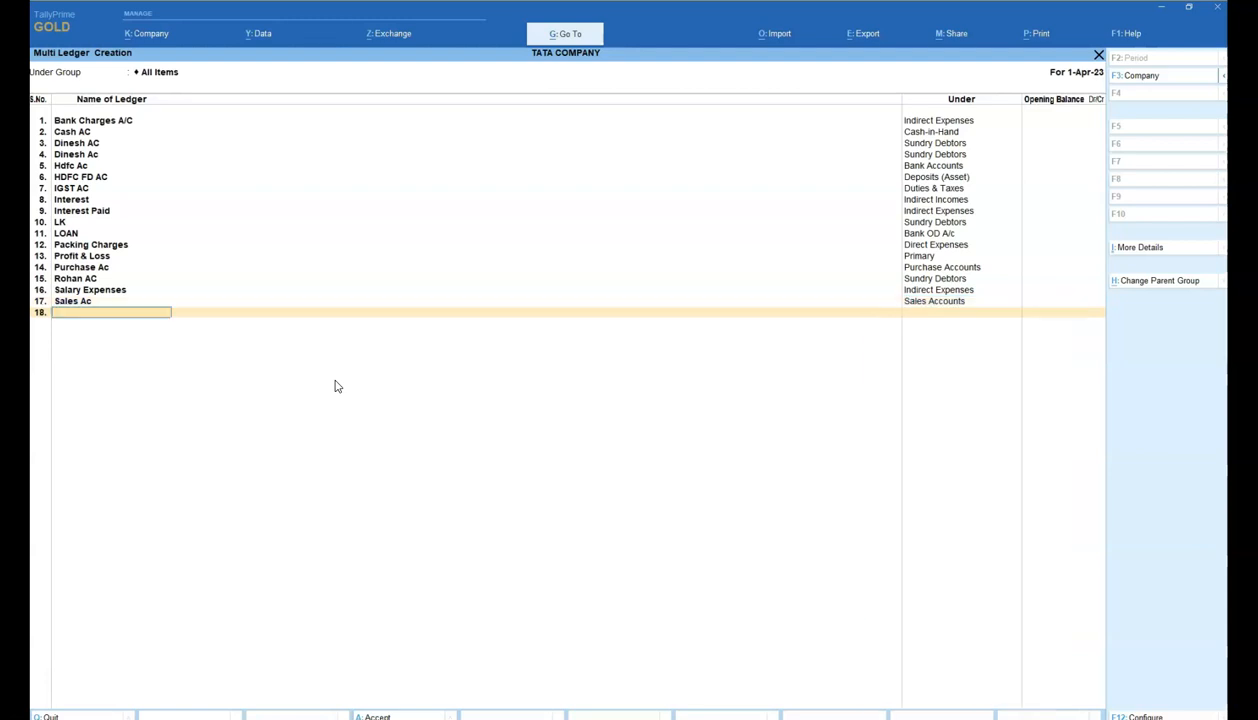
# Step: Add the eighteenth ledger SBI AC under Bank Accounts, leaving its opening balance blank
pyautogui.write('SBI AC')
pyautogui.press('Return')
pyautogui.write('Ban')
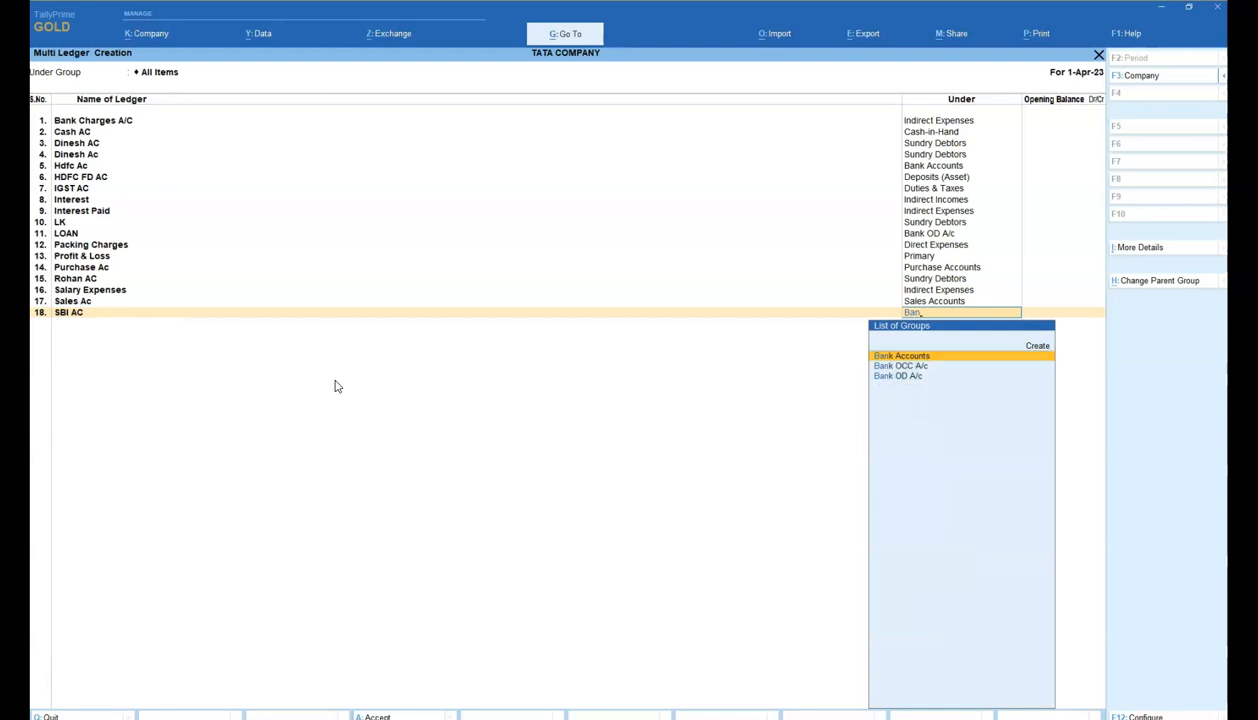
pyautogui.press('Return')
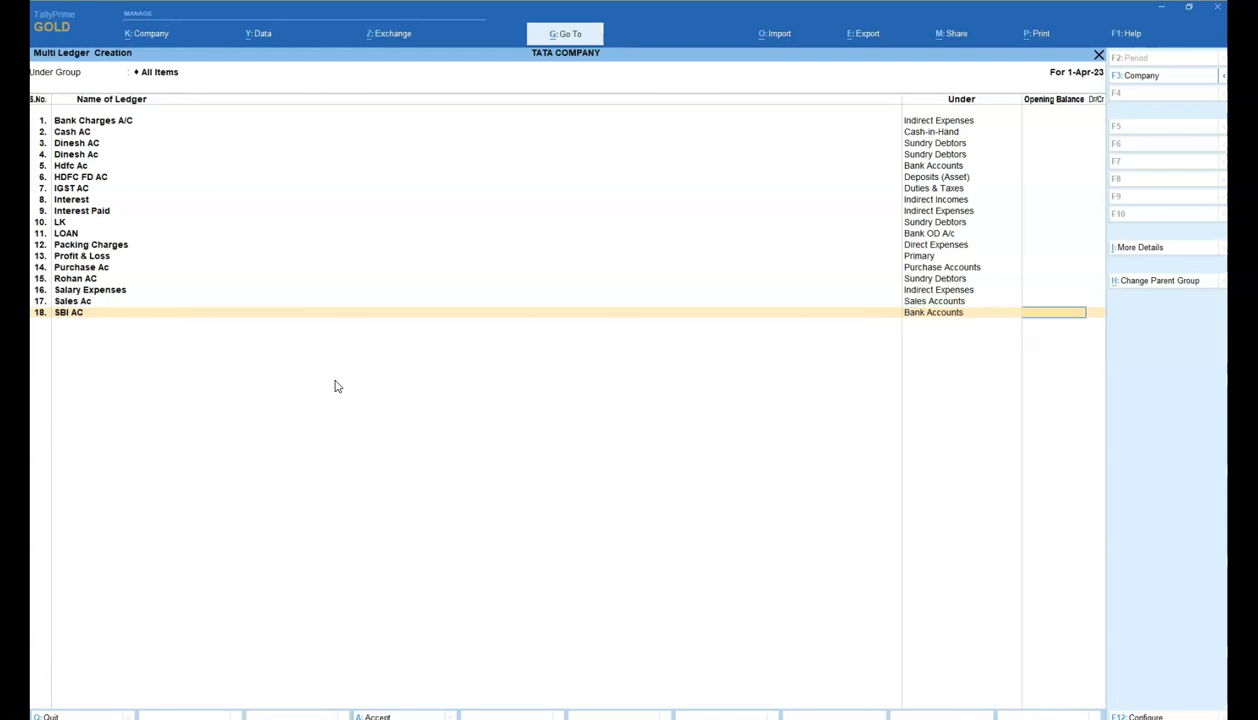
pyautogui.press('Return')
# Step: Name the nineteenth ledger SBI LOAN AC and check its group in the PDF sample table
pyautogui.write('SBI LOAN AC')
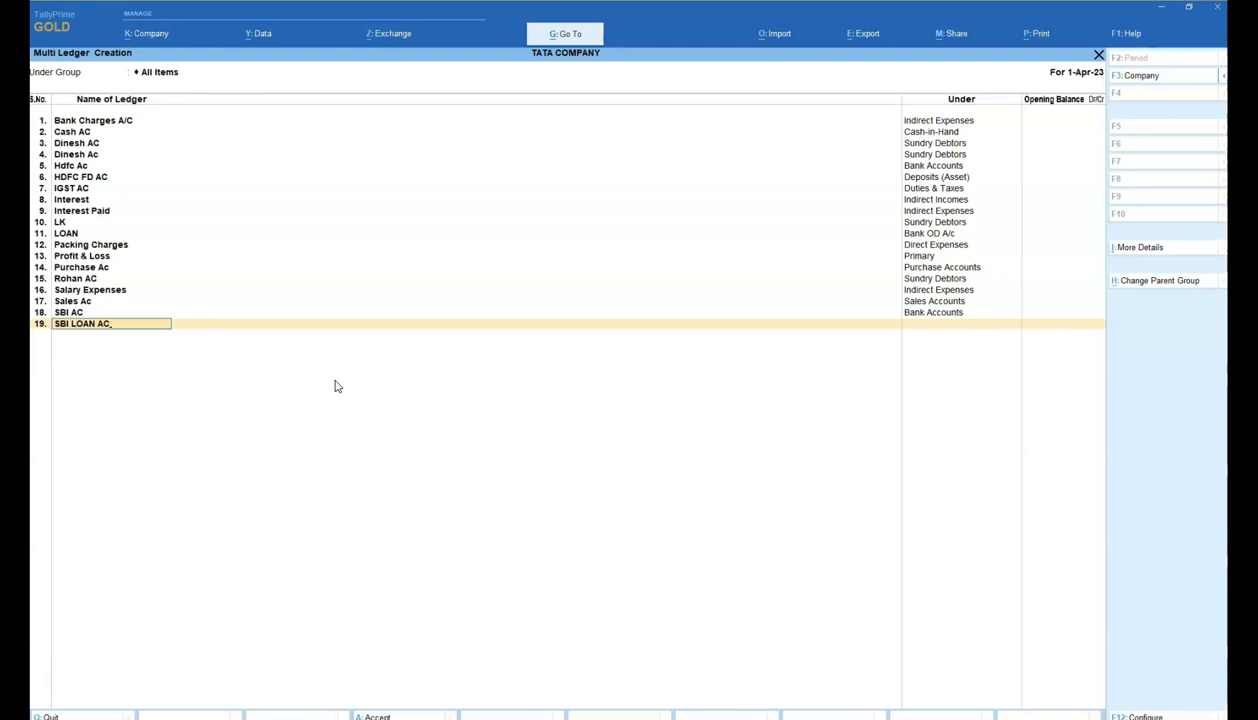
pyautogui.hotkey('alt', 'Tab')
pyautogui.hotkey('alt', 'Tab')
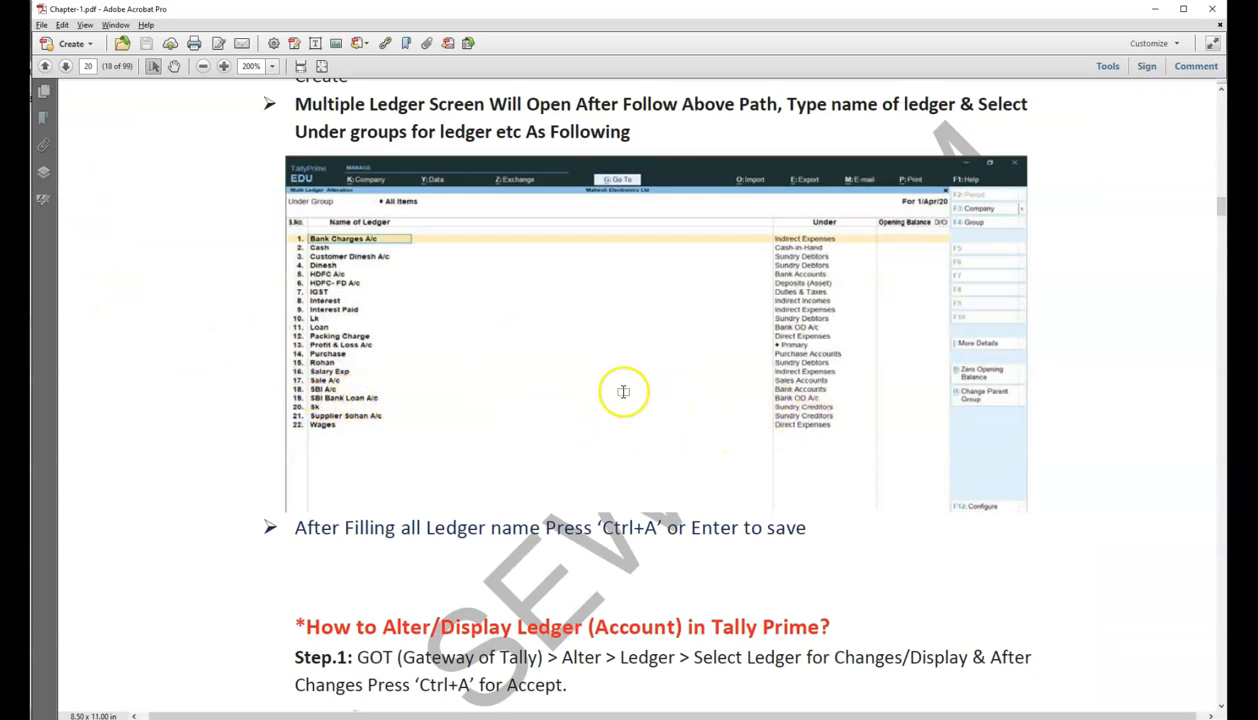
pyautogui.hotkey('alt', 'Tab')
pyautogui.hotkey('alt', 'Tab')
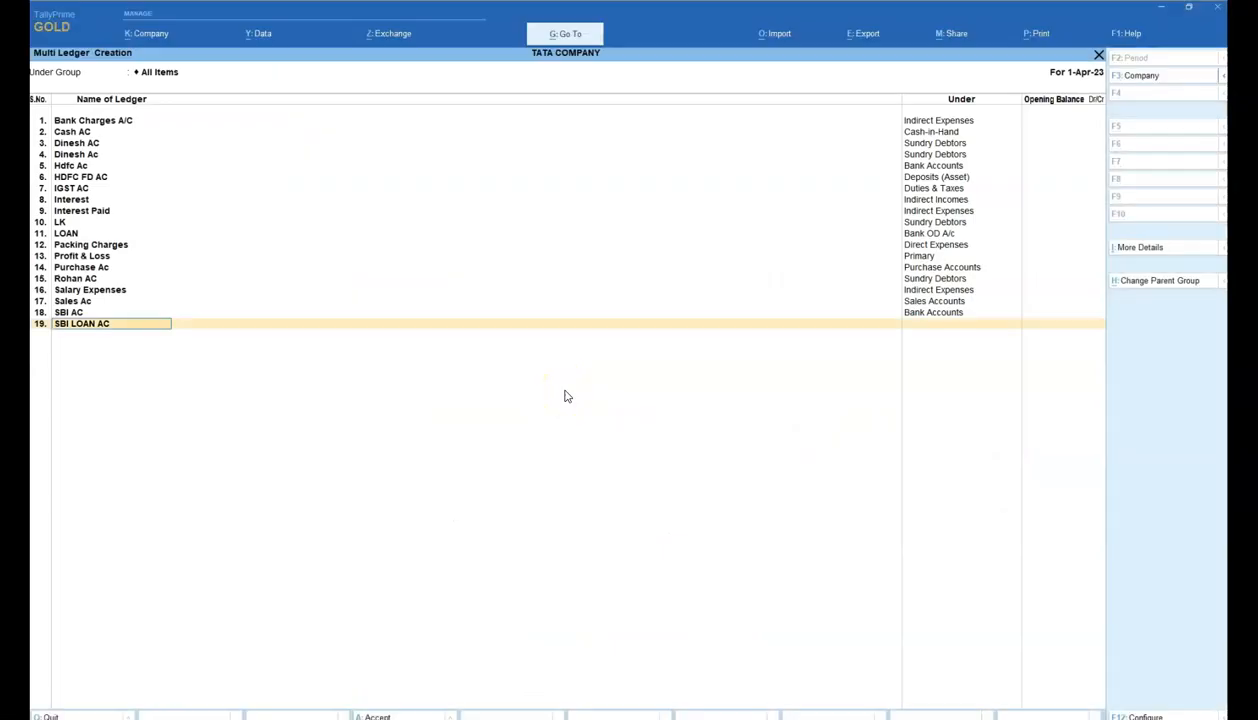
# Step: Place the SBI LOAN AC ledger under Bank OD A/c and leave its opening balance blank
pyautogui.press('Return')
pyautogui.write('Ban')
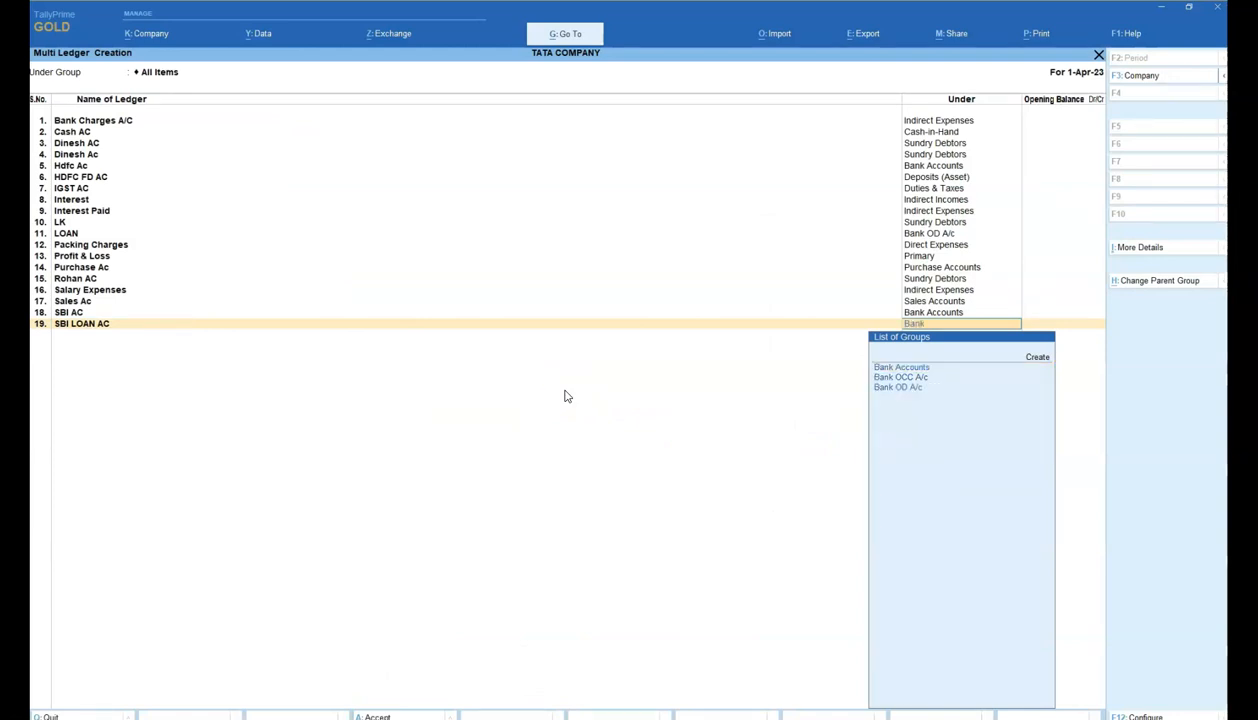
pyautogui.write('k')
pyautogui.press('Down')
pyautogui.press('Down')
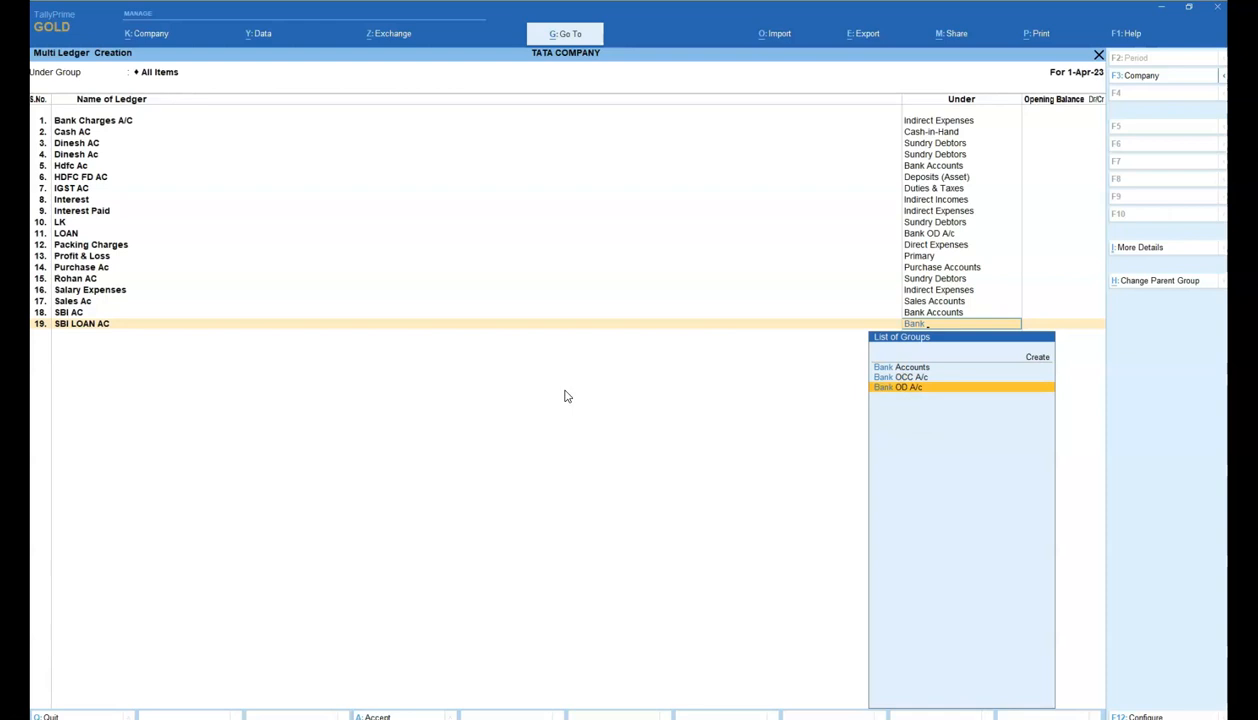
pyautogui.press('Return')
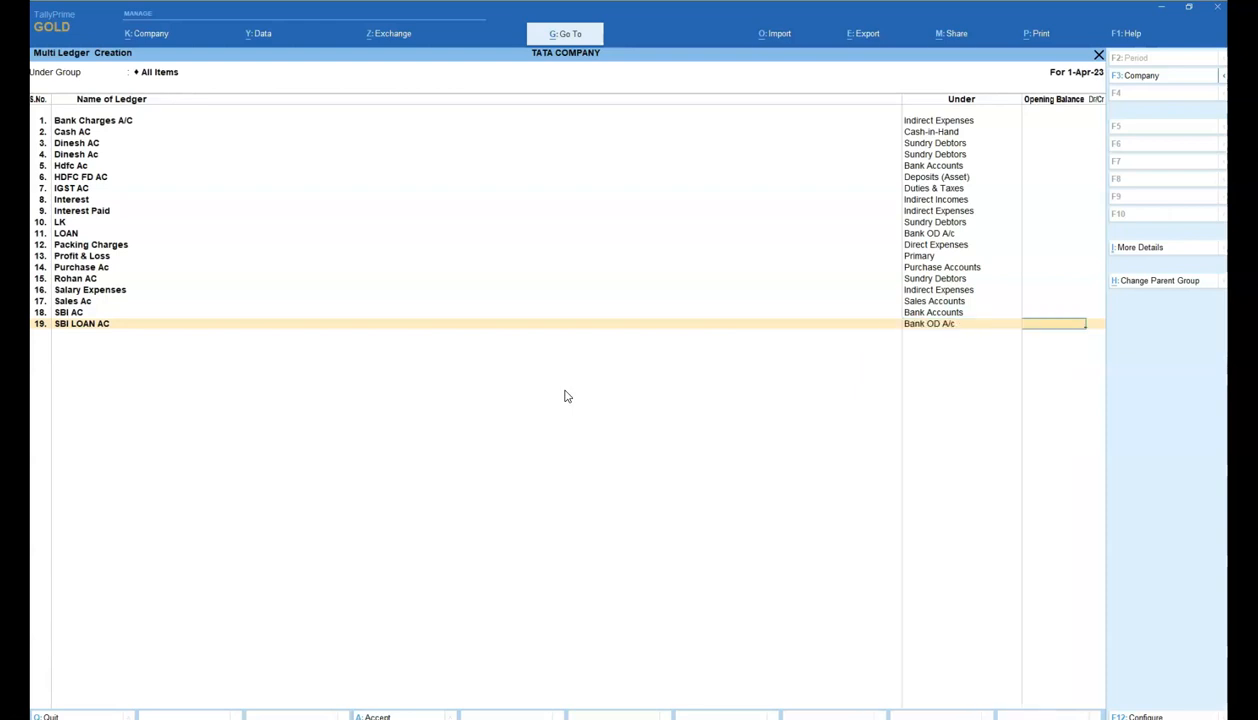
pyautogui.press('Return')
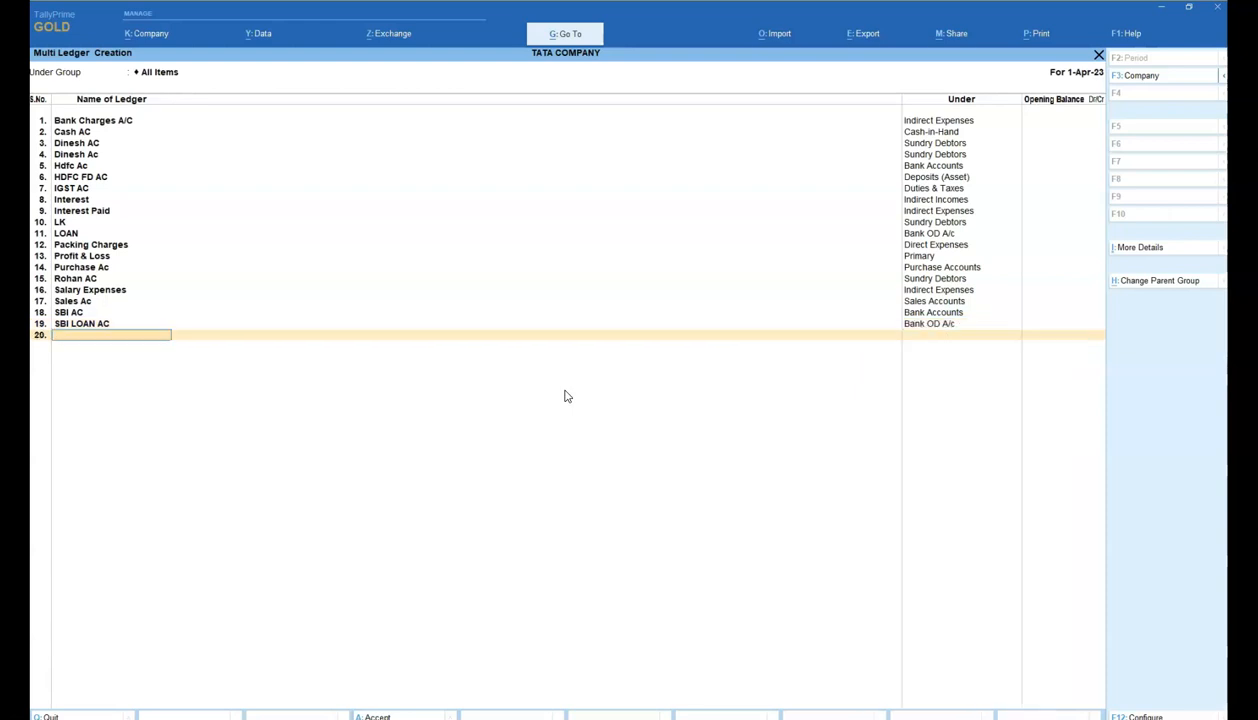
# Step: Add the twentieth ledger SK under Sundry Creditors, leaving its opening balance blank
pyautogui.write('SK')
pyautogui.press('Return')
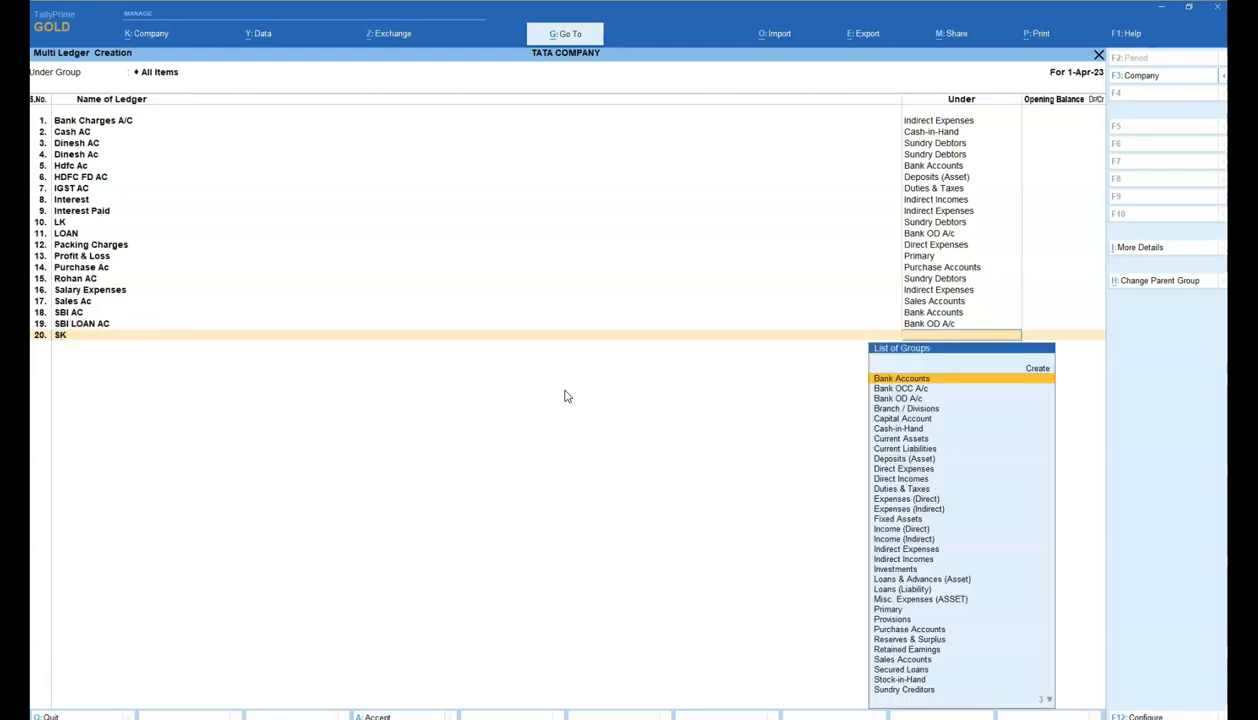
pyautogui.write('Sund')
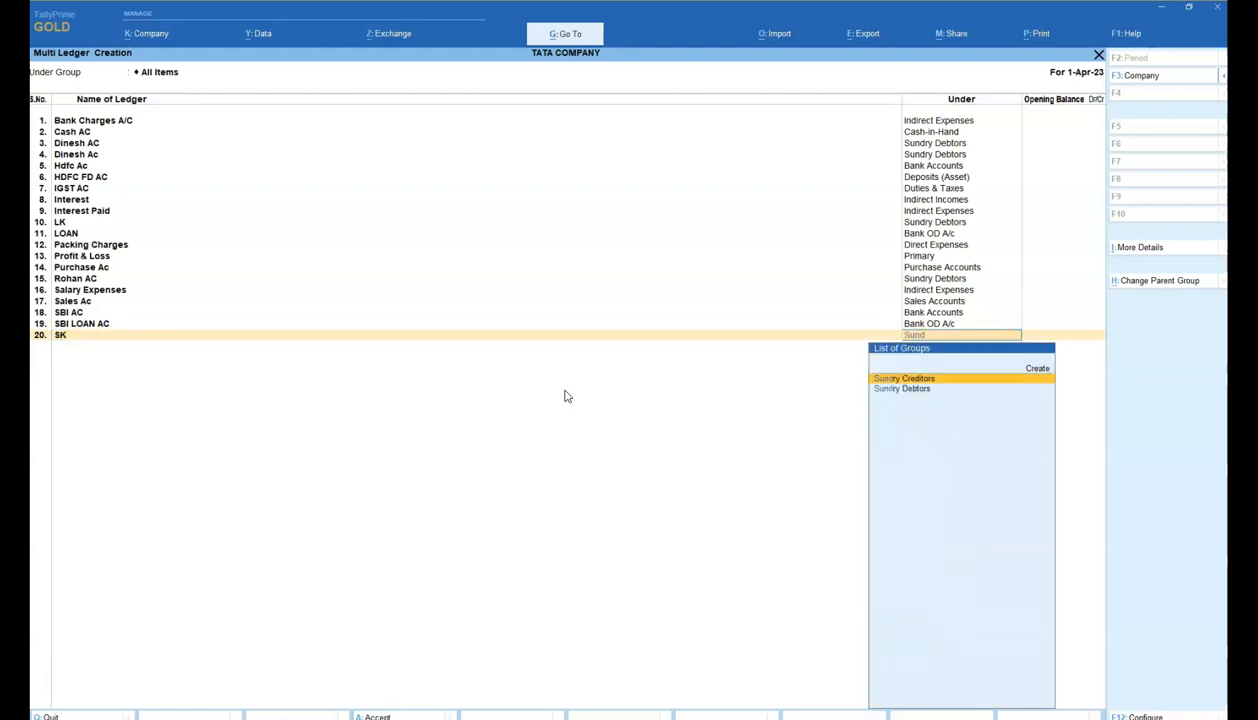
pyautogui.press('Return')
pyautogui.press('Return')
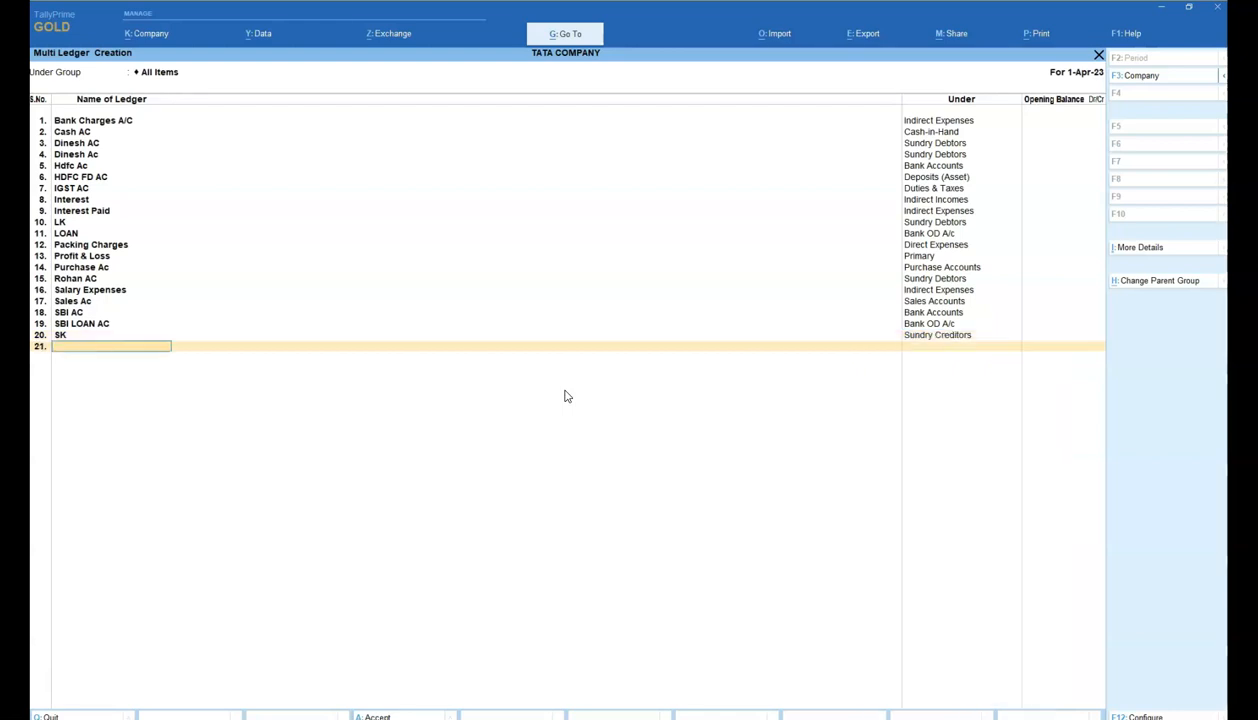
# Step: Add the twenty-first ledger with the supplier's name under Sundry Creditors, leaving its opening balance blank
pyautogui.write('Supplie Sohan')
pyautogui.press('Return')
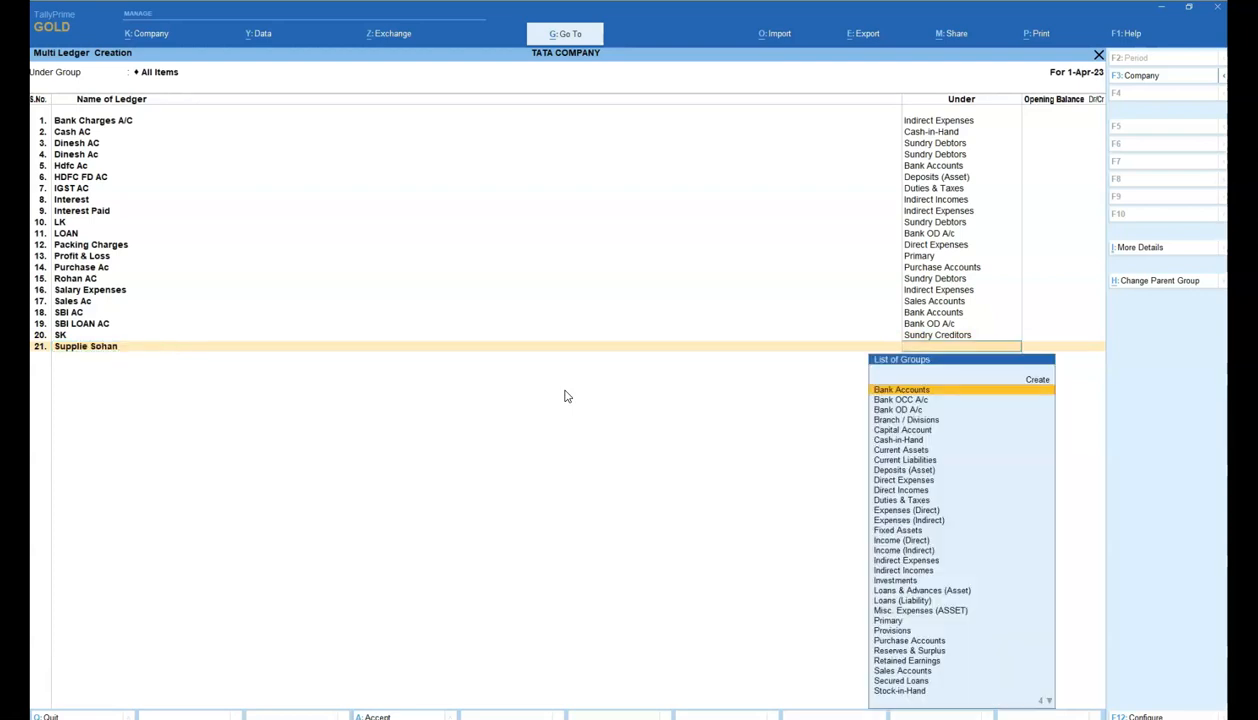
pyautogui.write('Sun')
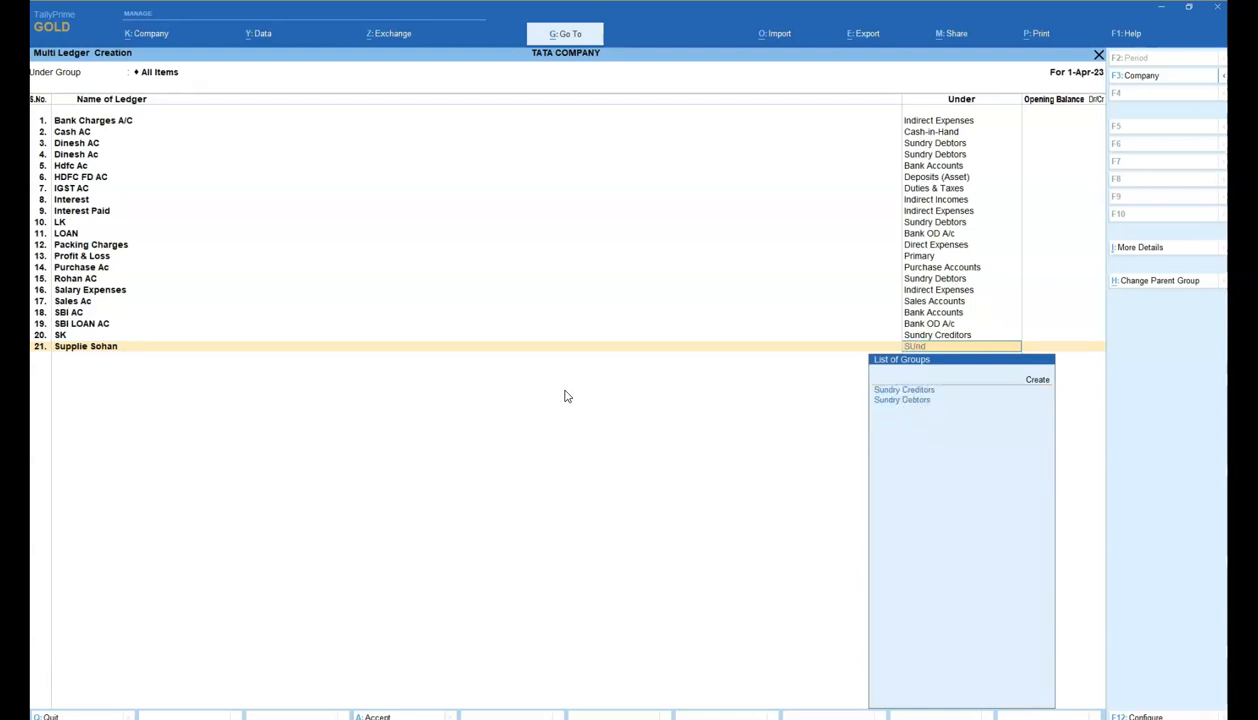
pyautogui.write('d')
pyautogui.press('Return')
pyautogui.press('Return')
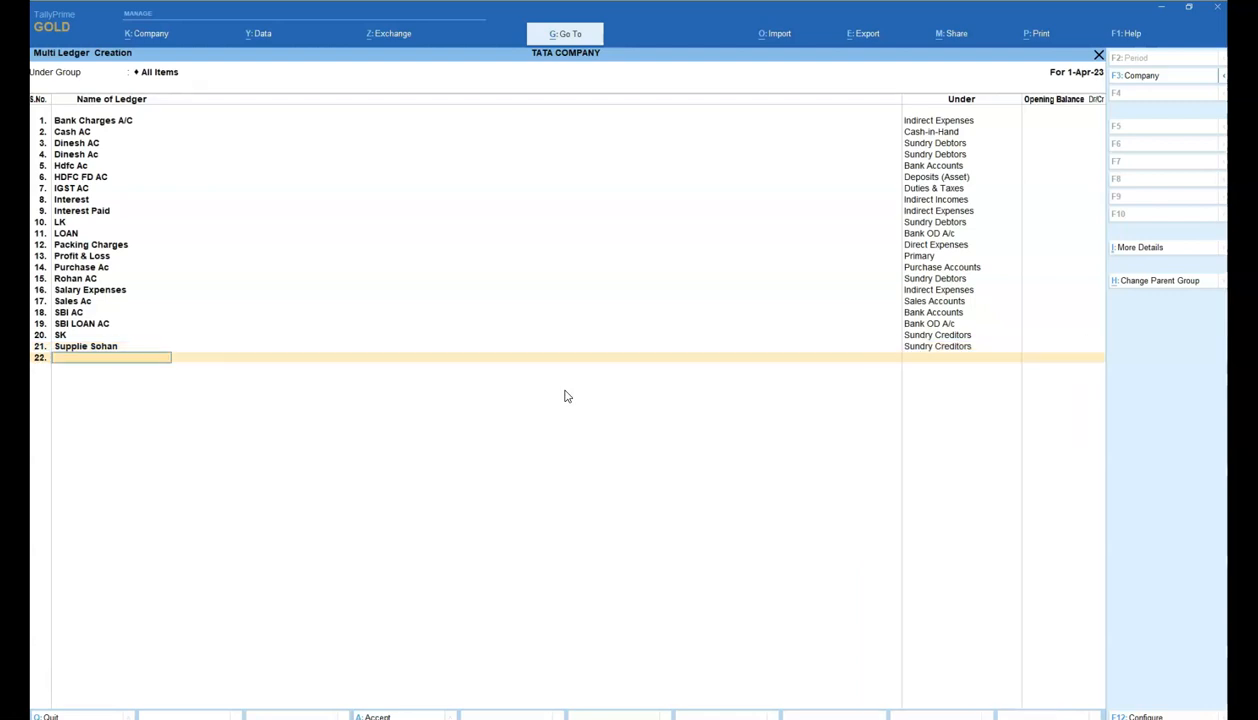
# Step: Add the twenty-second ledger Wages under Direct Expenses
pyautogui.write('Wages')
pyautogui.press('Return')
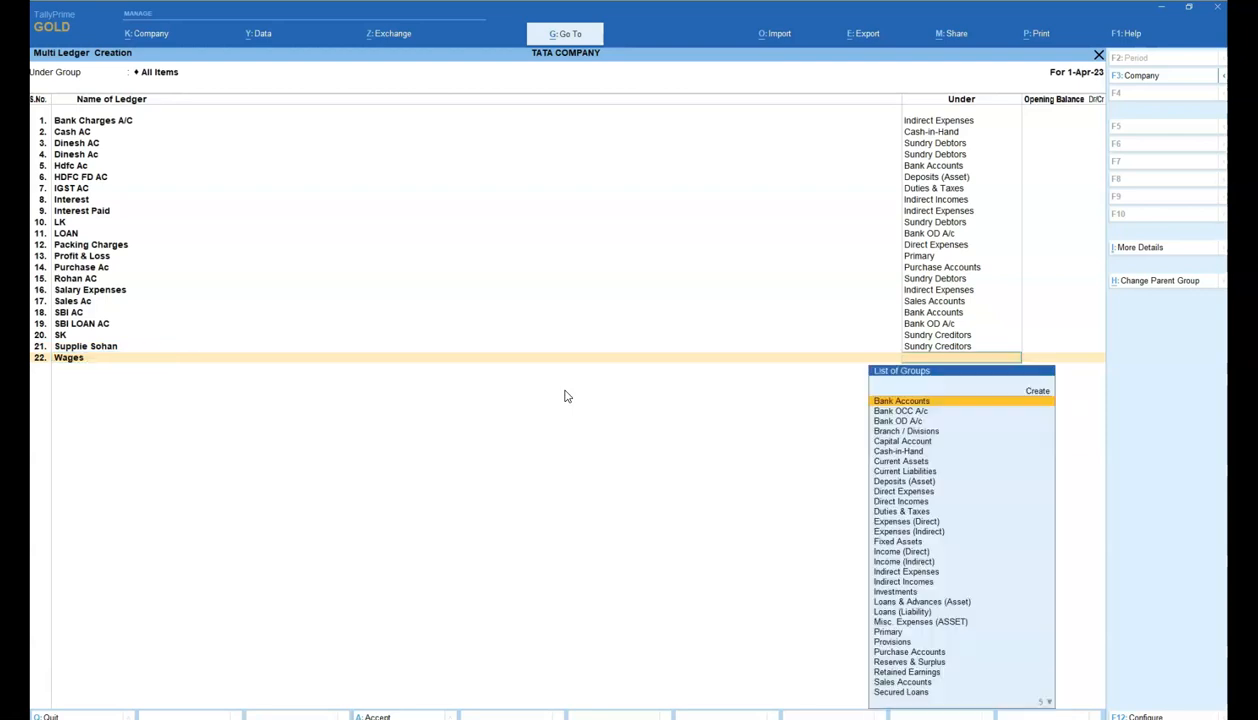
pyautogui.write('Dir')
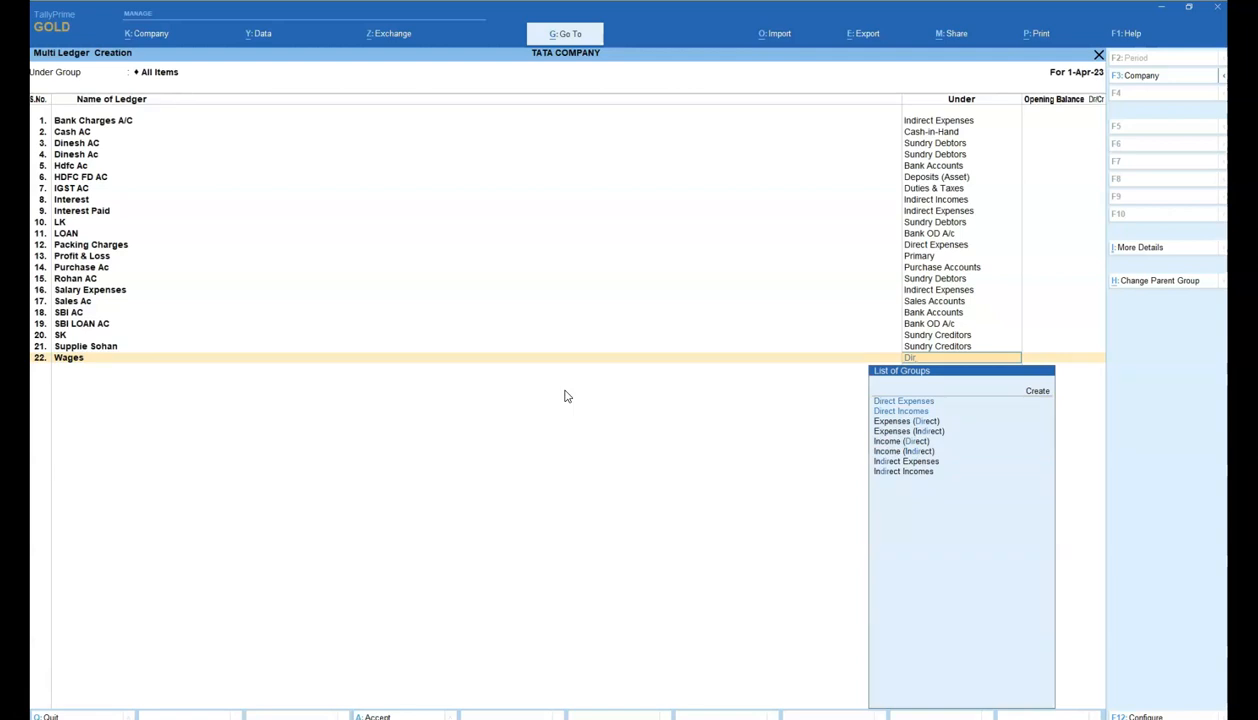
pyautogui.press('Return')
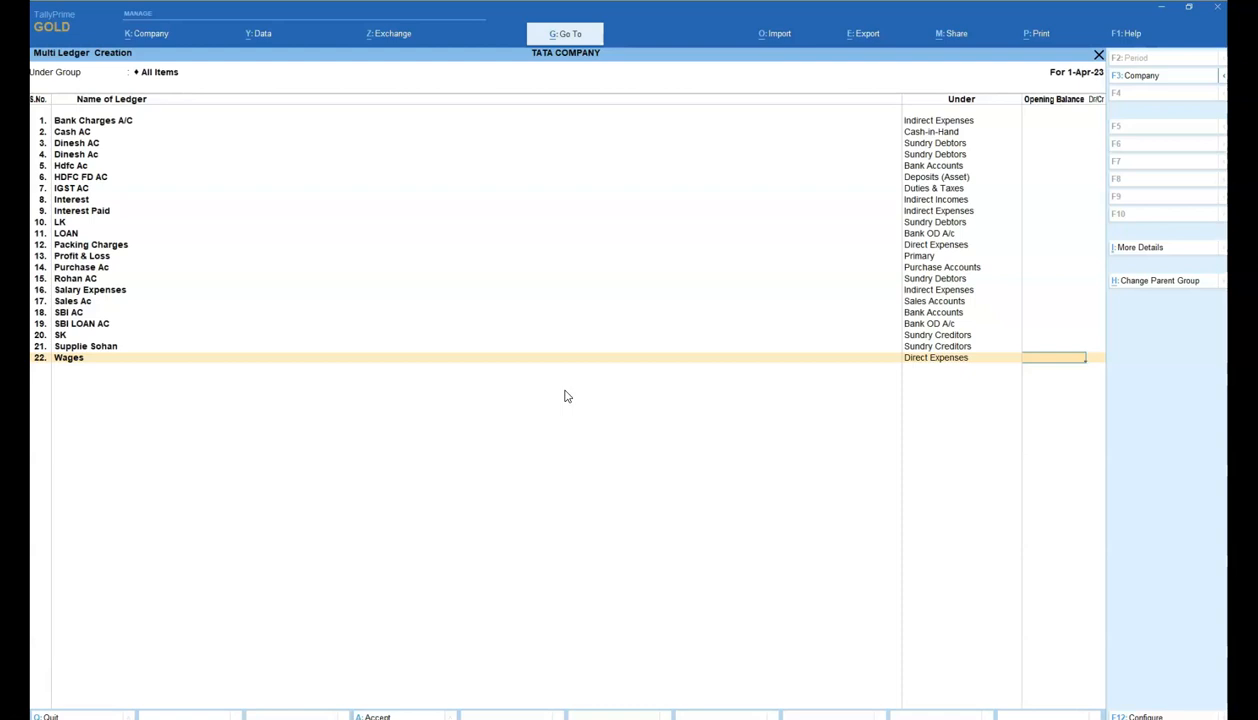
# Step: Read the PDF notes on altering and deleting ledgers, and highlight the line on saving after all ledger names are filled in
pyautogui.hotkey('alt', 'Tab')
pyautogui.scroll(-5, 436, 413)
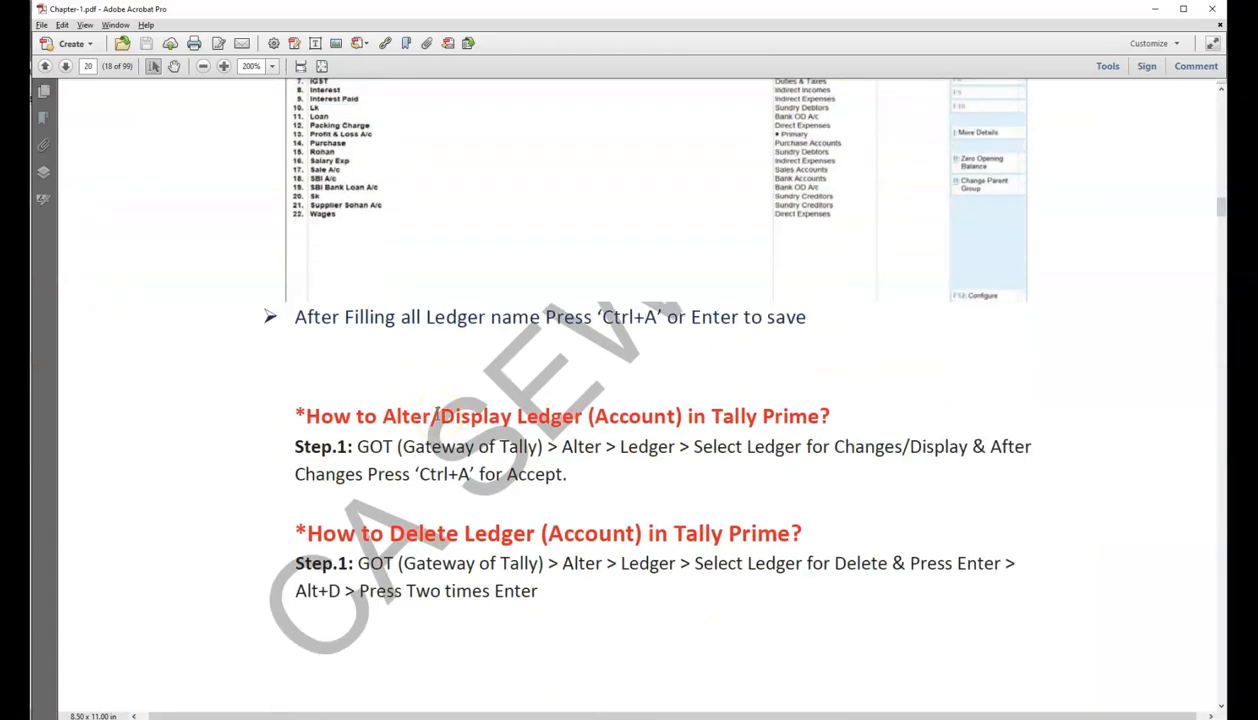
pyautogui.scroll(-2, 436, 413)
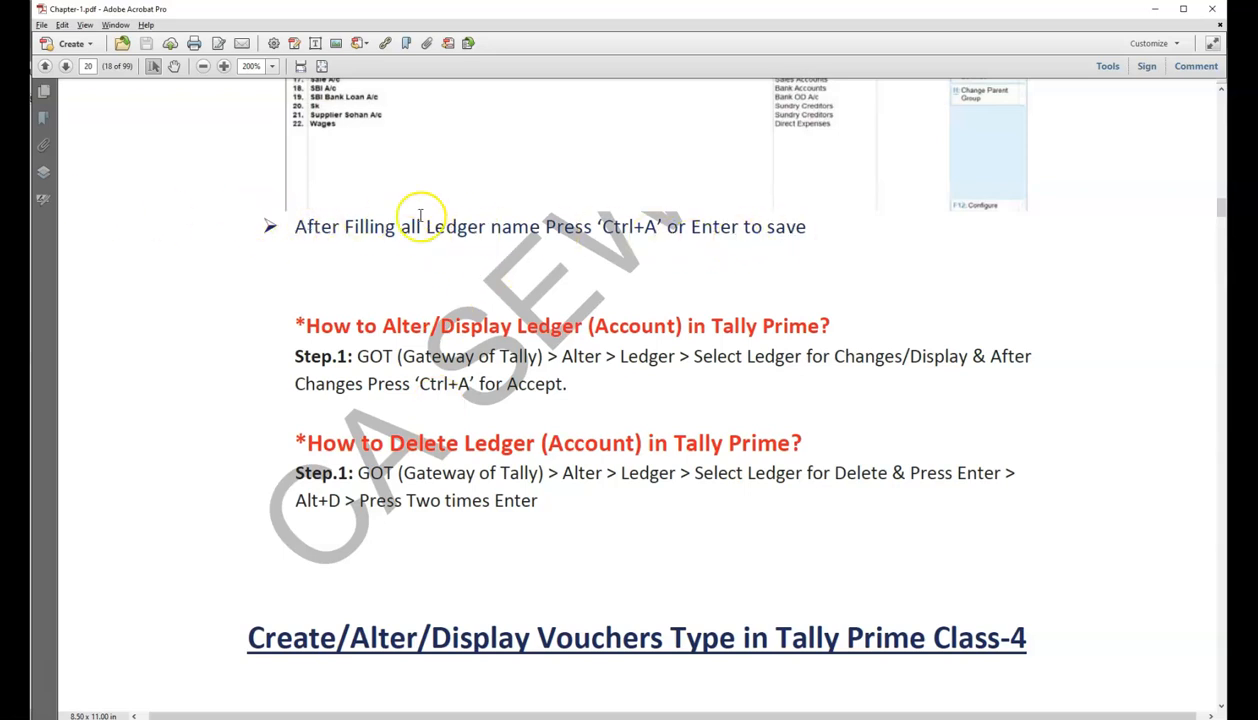
pyautogui.scroll(5, 576, 247)
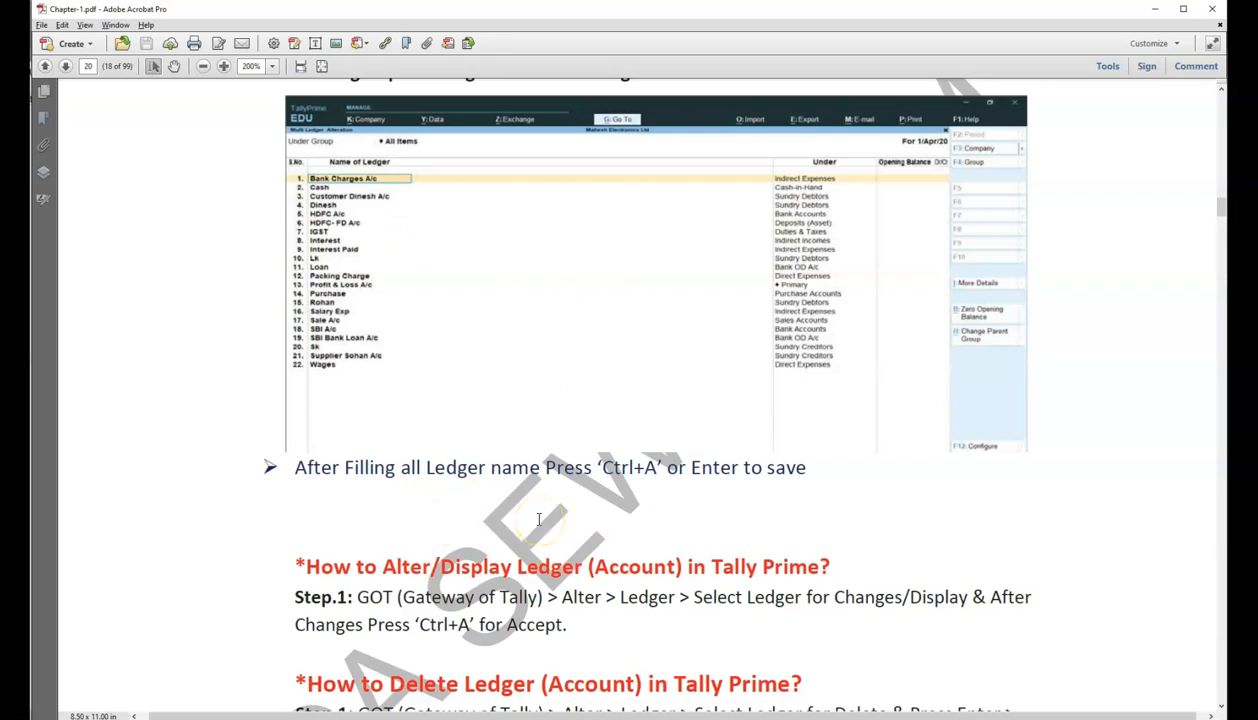
pyautogui.scroll(-2, 538, 519)
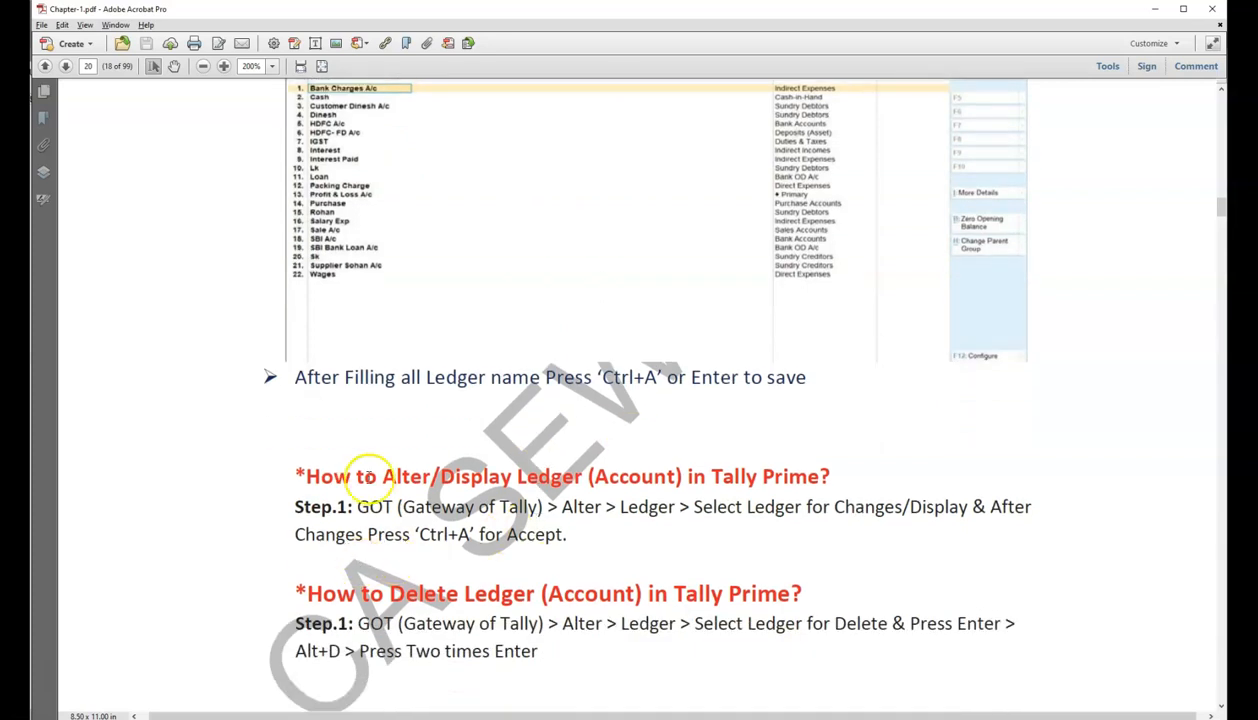
pyautogui.scroll(-1, 430, 478)
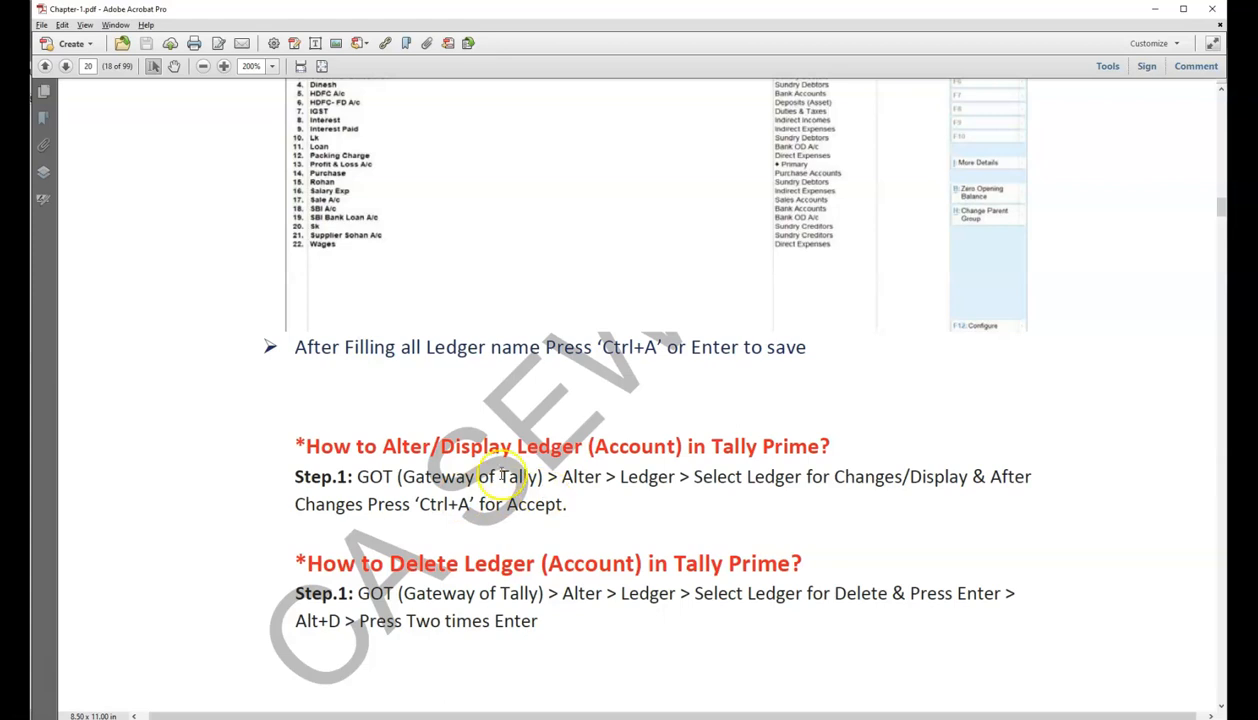
pyautogui.scroll(3, 500, 450)
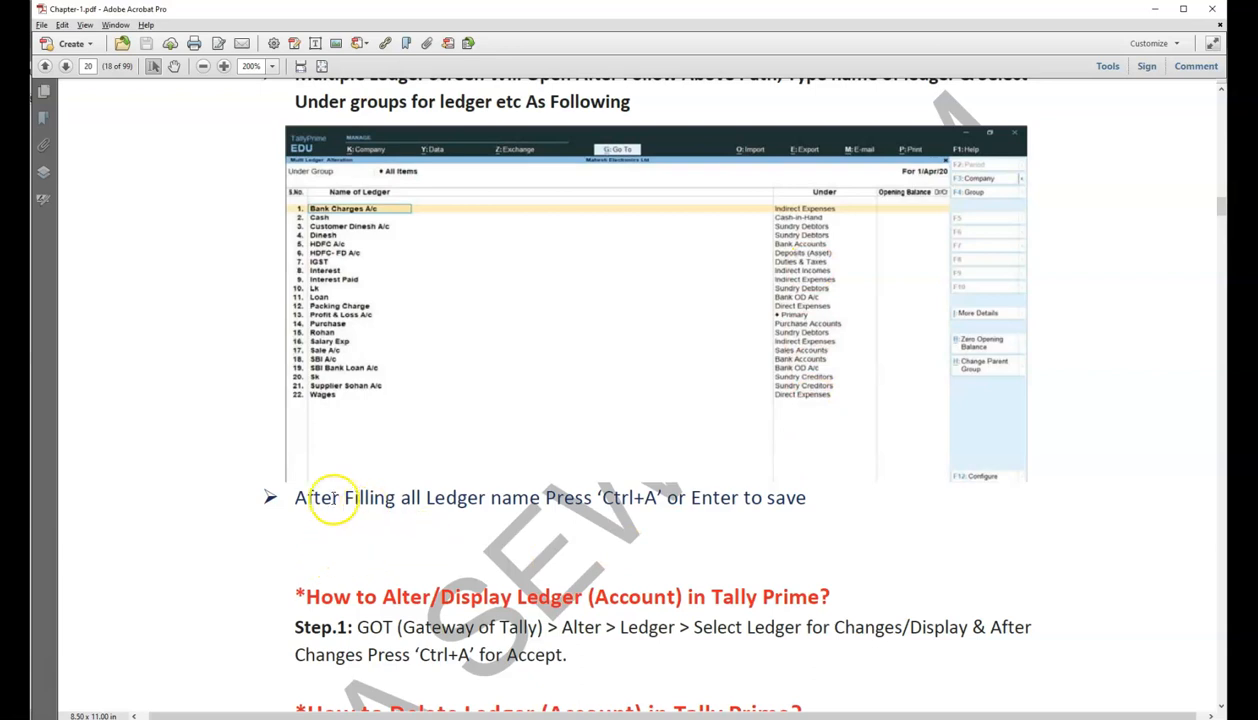
pyautogui.moveTo(295, 498); pyautogui.dragTo(509, 505)
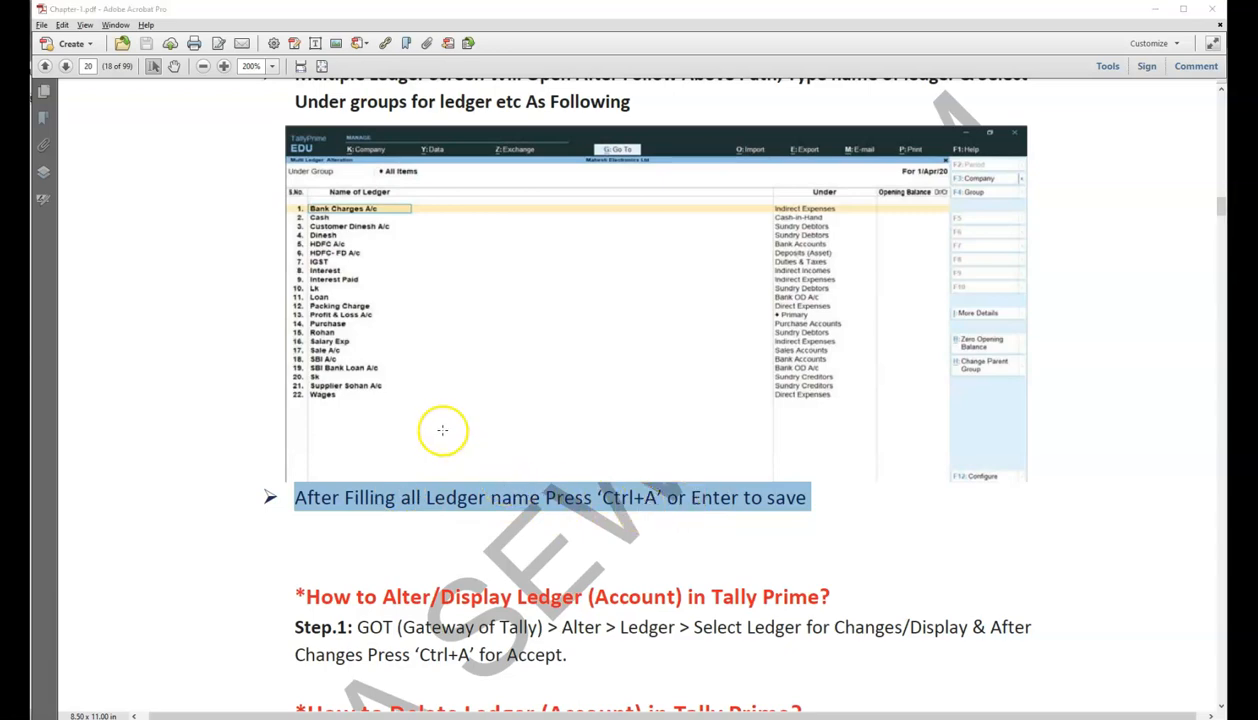
# Step: Return to TallyPrime, leave the Wages ledger's opening balance blank and try to save the full list of ledgers
pyautogui.hotkey('alt', 'Tab')
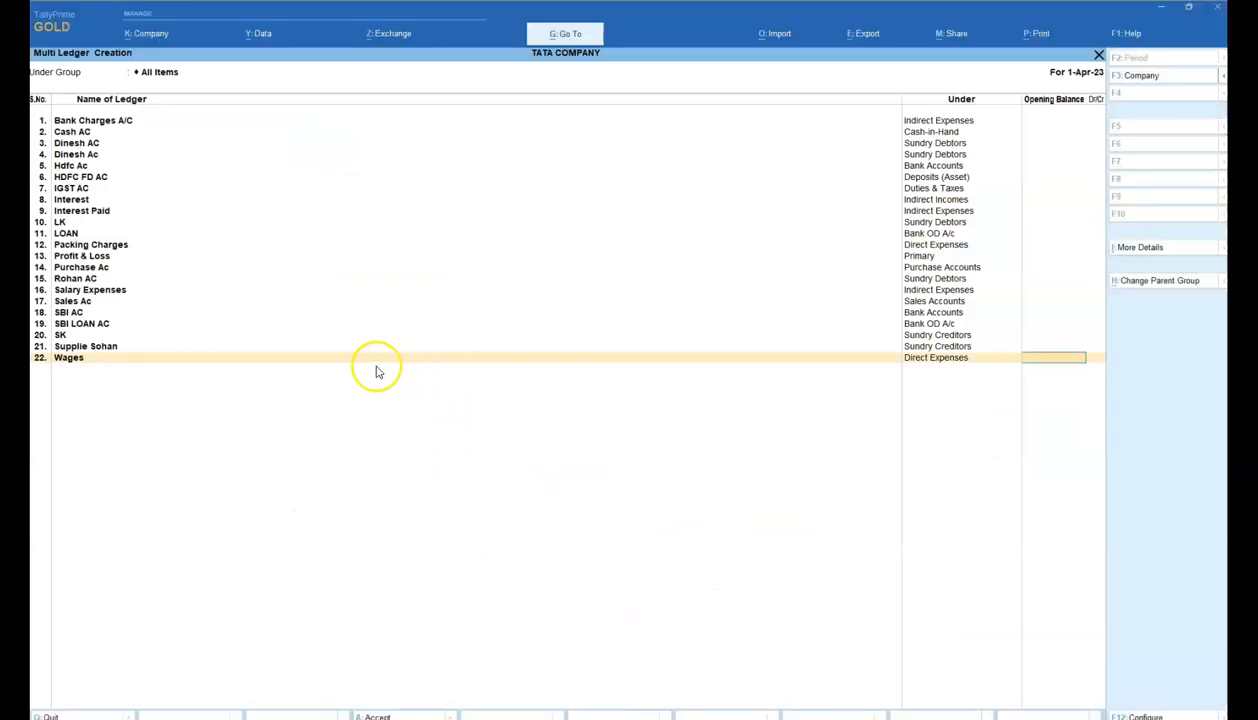
pyautogui.press('Return')
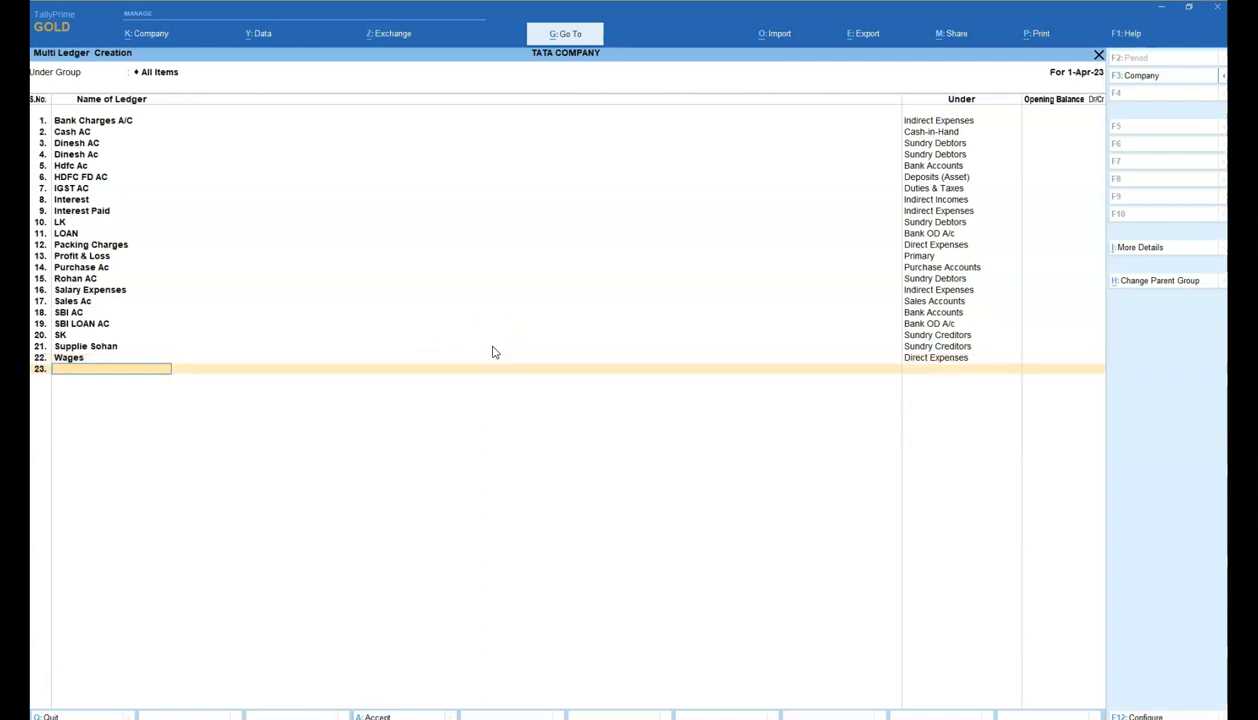
pyautogui.hotkey('ctrl', 'a')
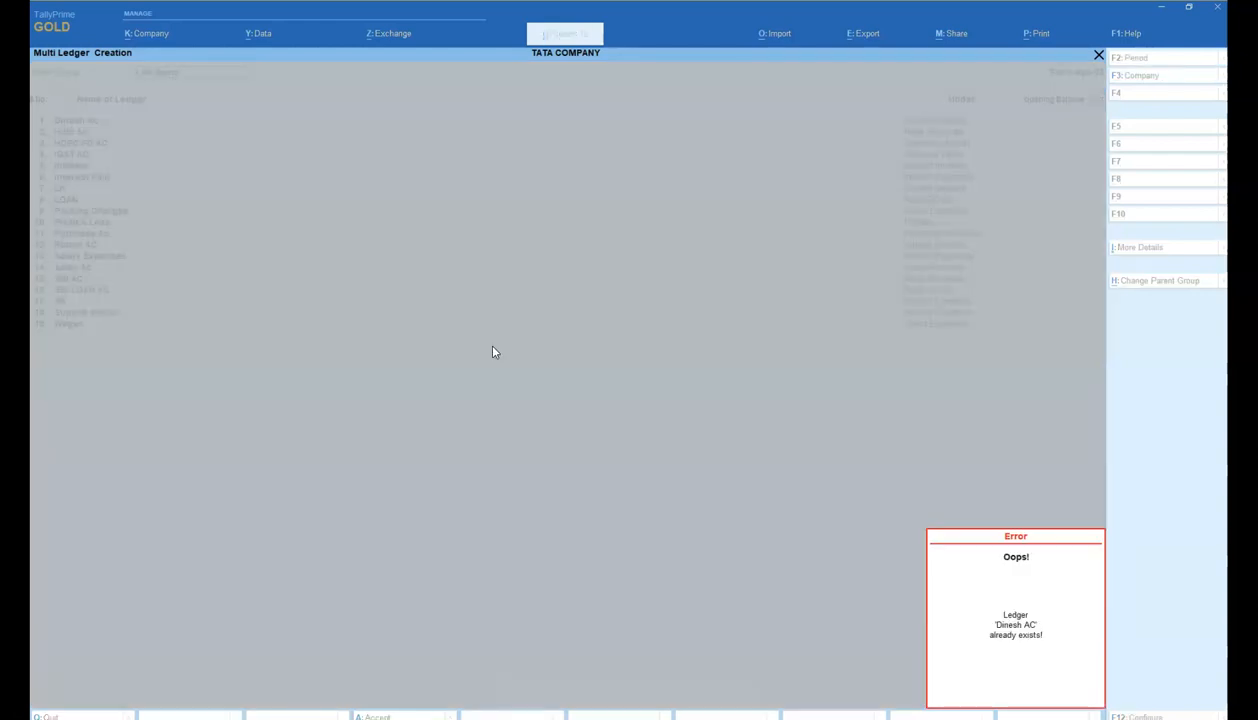
pyautogui.press('Escape')
pyautogui.press('Return')
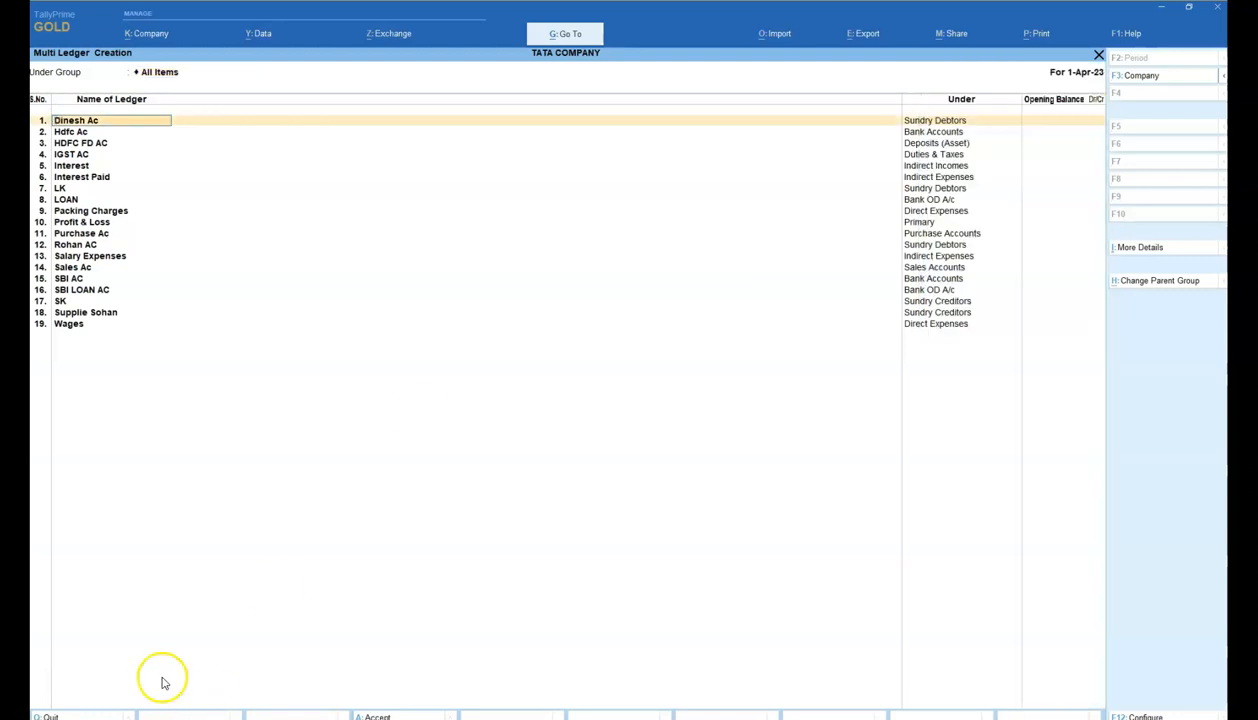
# Step: Quit the multi-ledger entry, review the ledgers in the Chart of Accounts and return to the Gateway of Tally
pyautogui.click(47, 717)
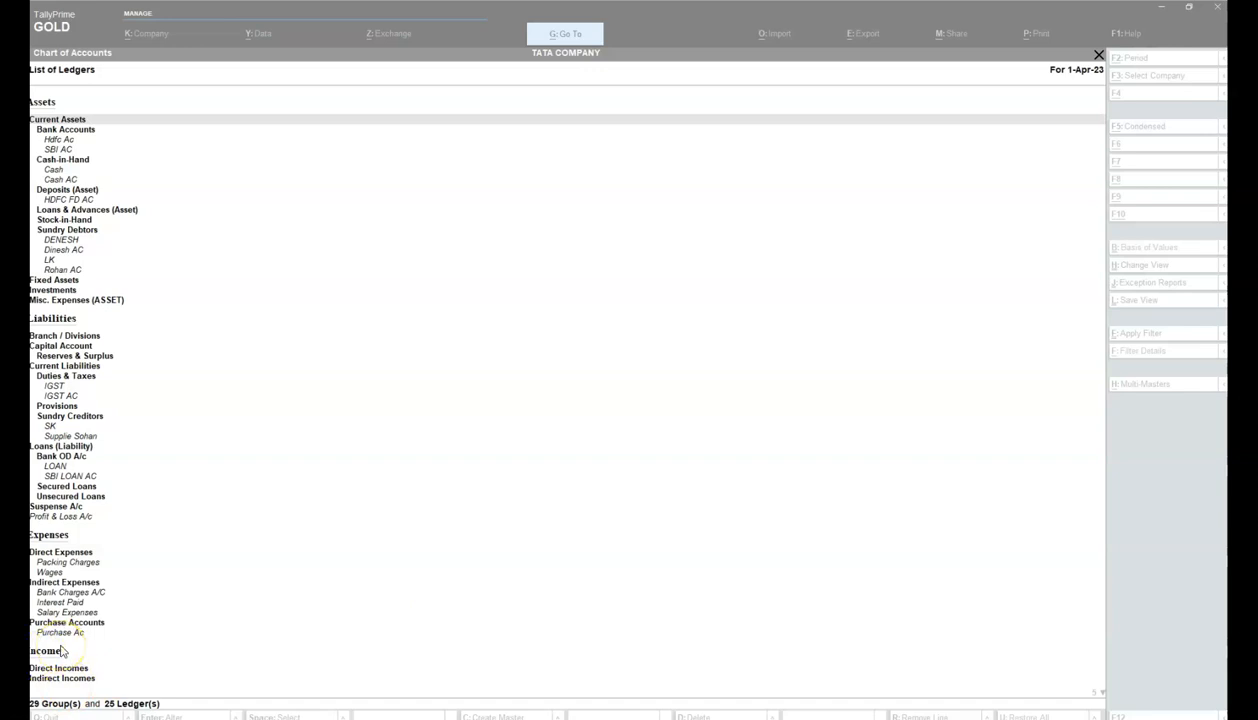
pyautogui.press('Escape')
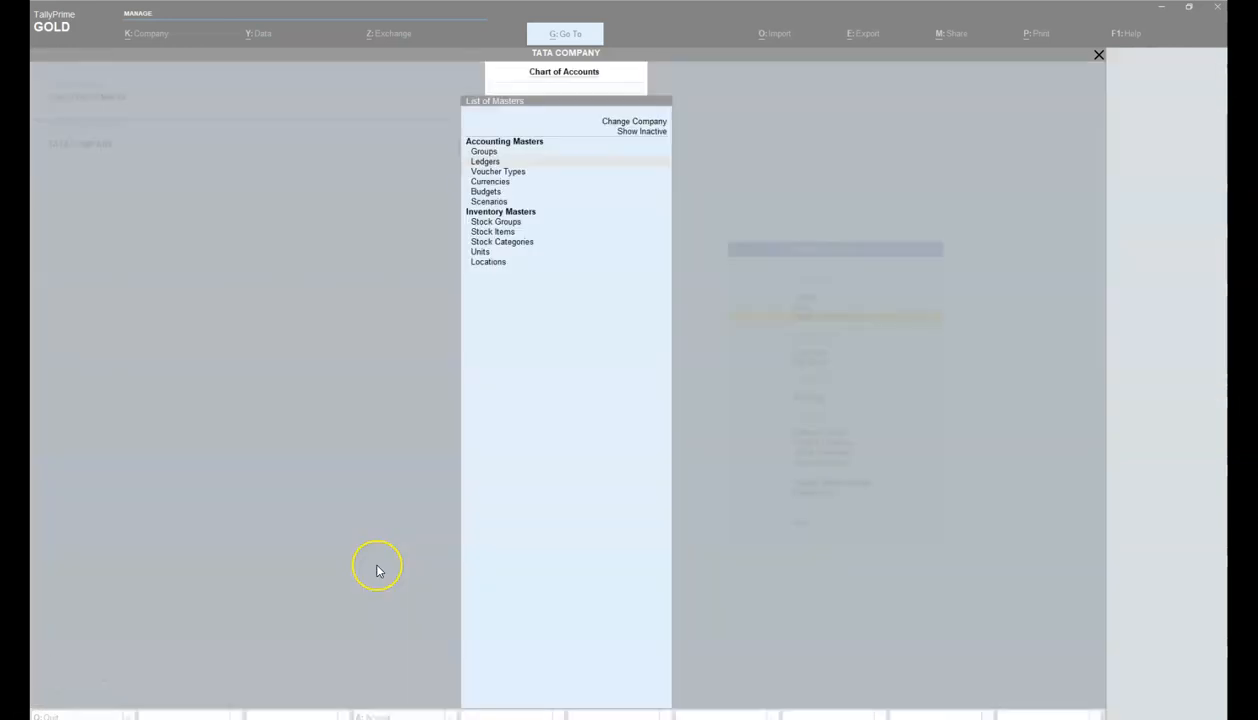
pyautogui.press('Escape')
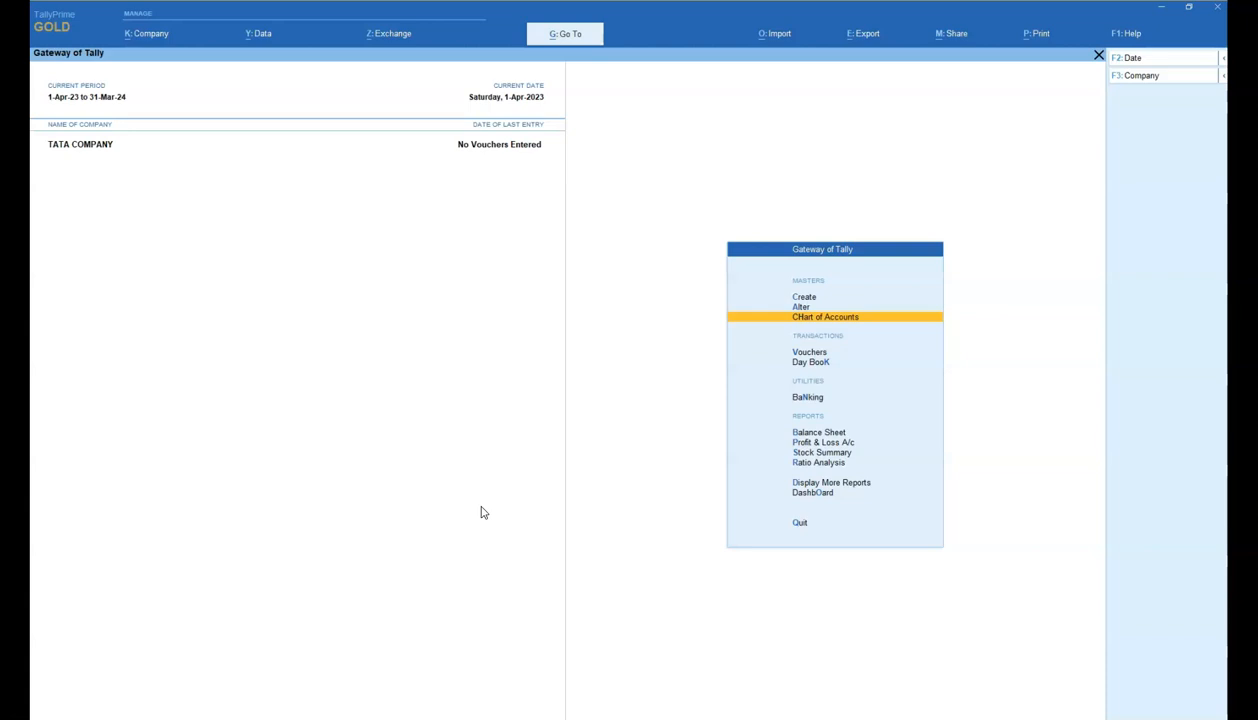
# Step: Switch to the PDF notes and read the sections on altering, displaying and deleting a ledger
pyautogui.press('Up')
pyautogui.press('Down')
pyautogui.press('Down')
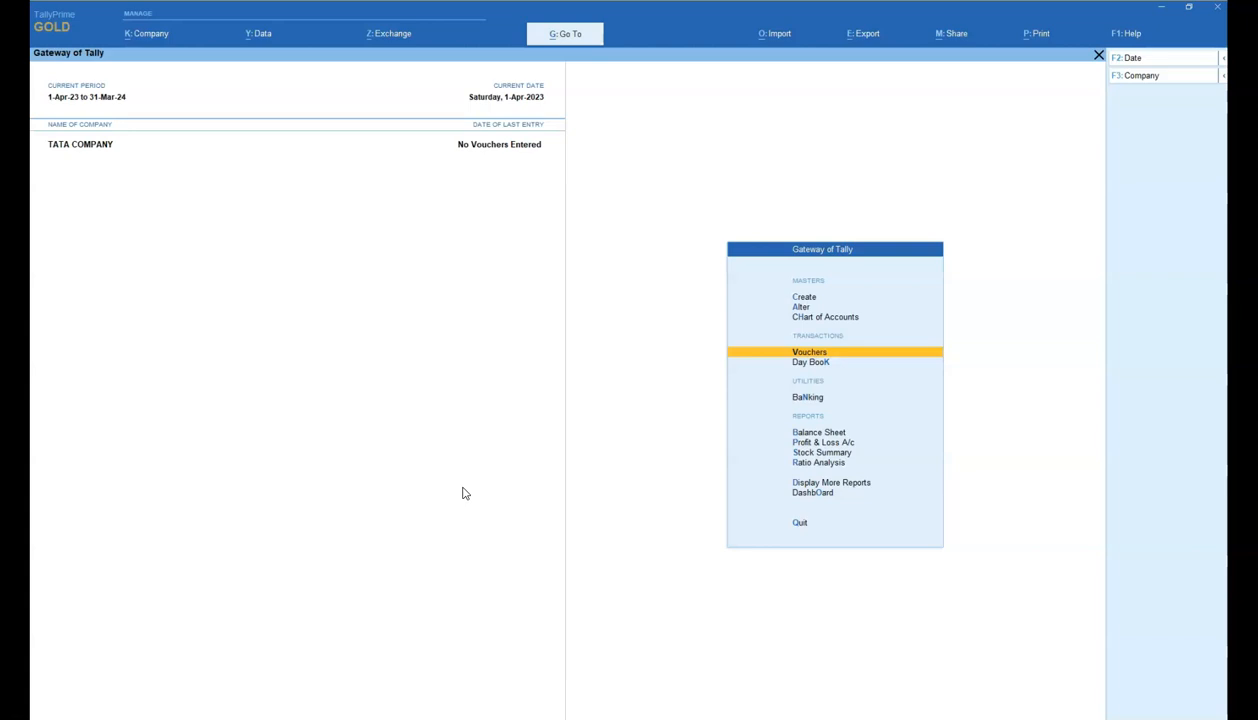
pyautogui.hotkey('alt', 'Tab')
pyautogui.hotkey('alt', 'Tab')
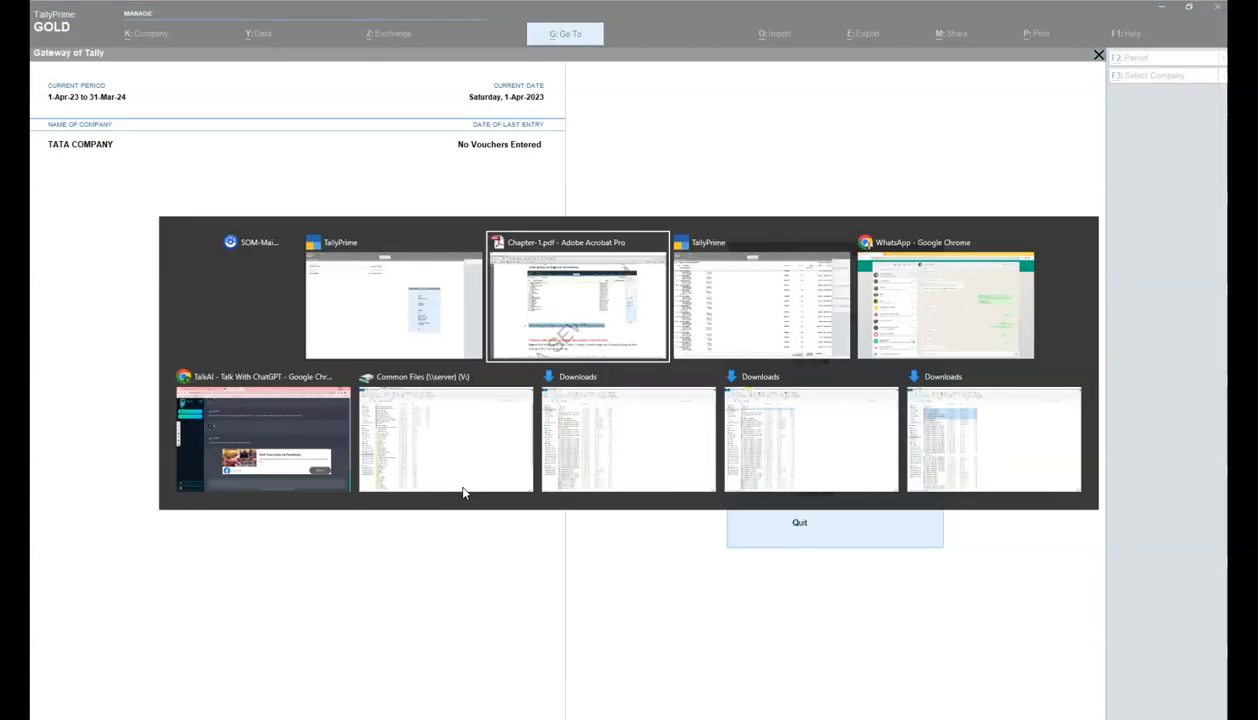
pyautogui.scroll(-4, 505, 492)
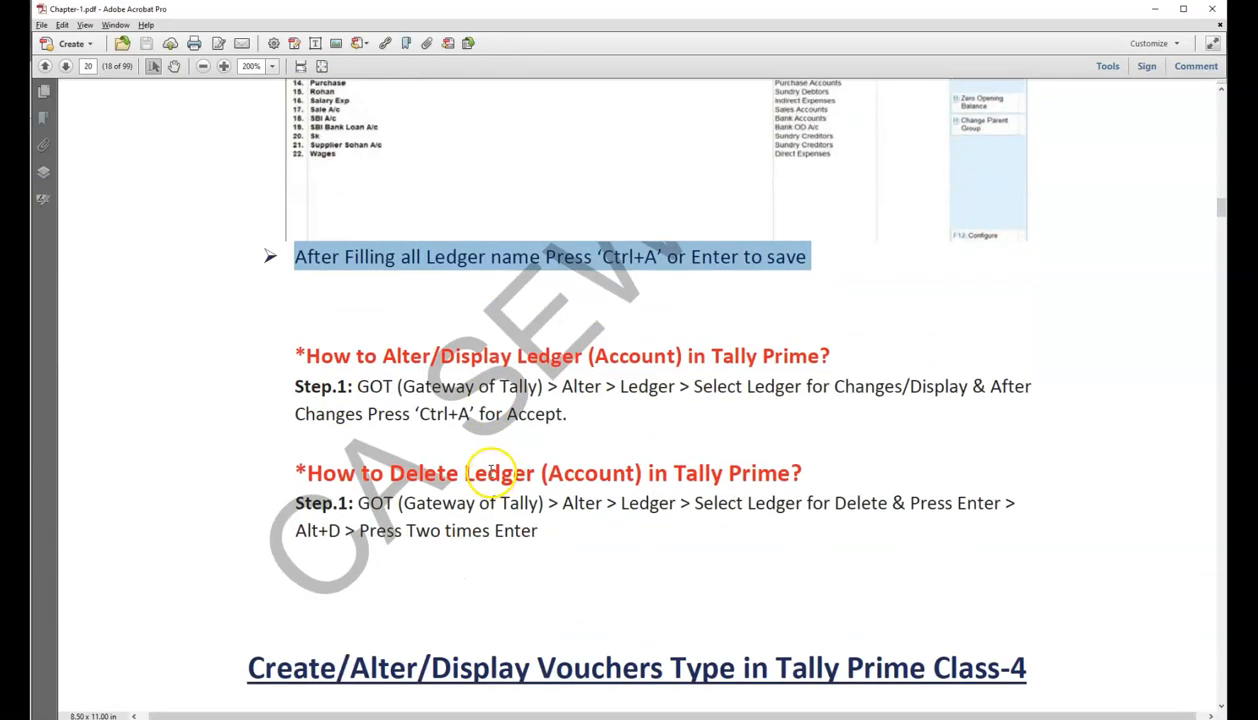
pyautogui.click(296, 268)
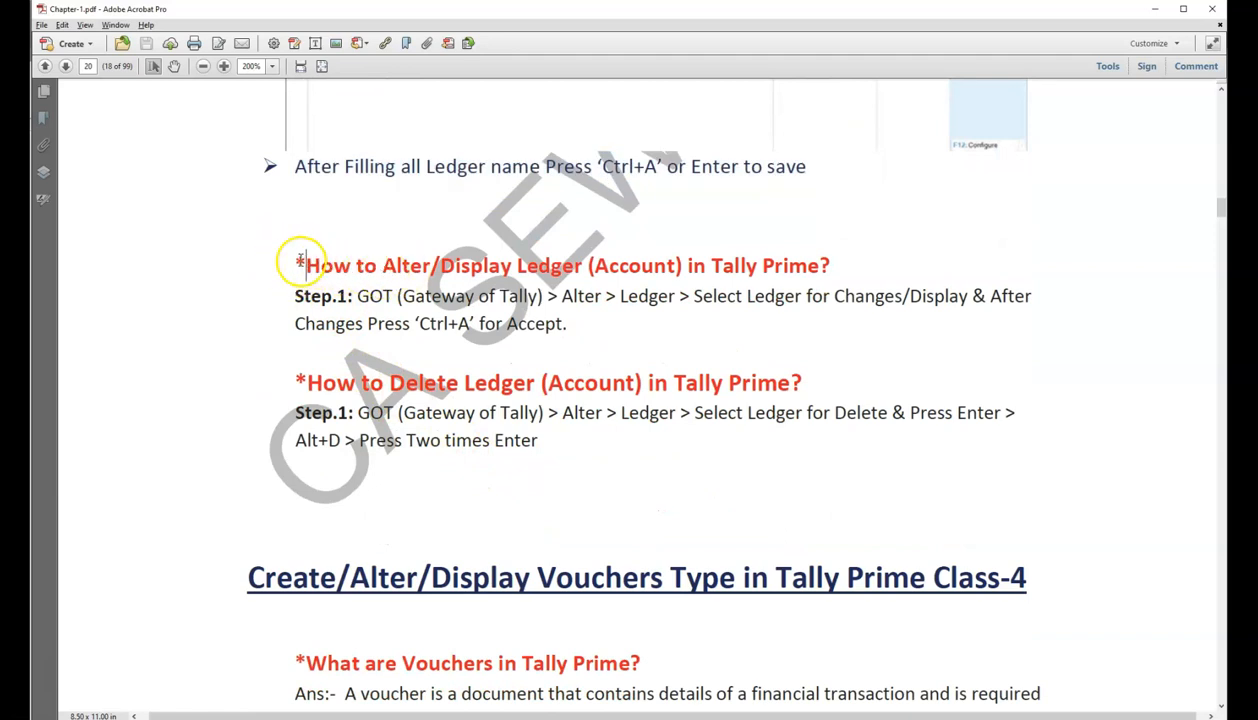
pyautogui.moveTo(296, 259); pyautogui.dragTo(492, 270)
pyautogui.click(362, 267)
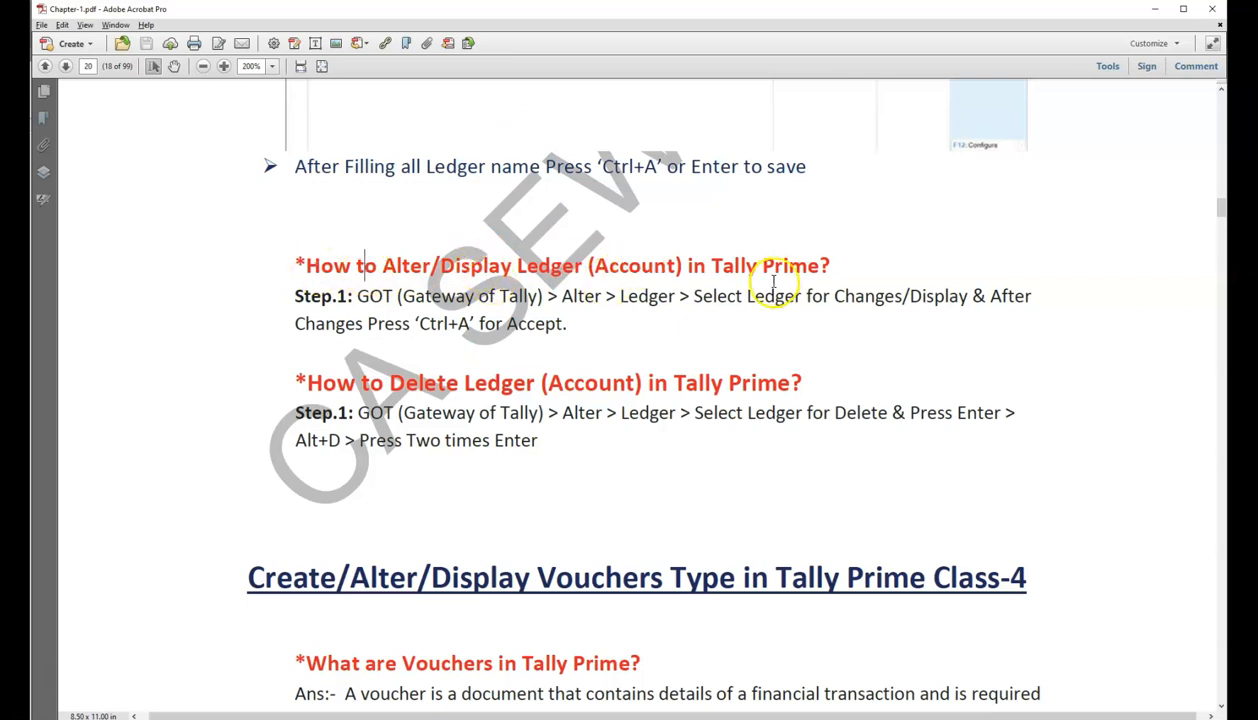
pyautogui.scroll(-1, 770, 281)
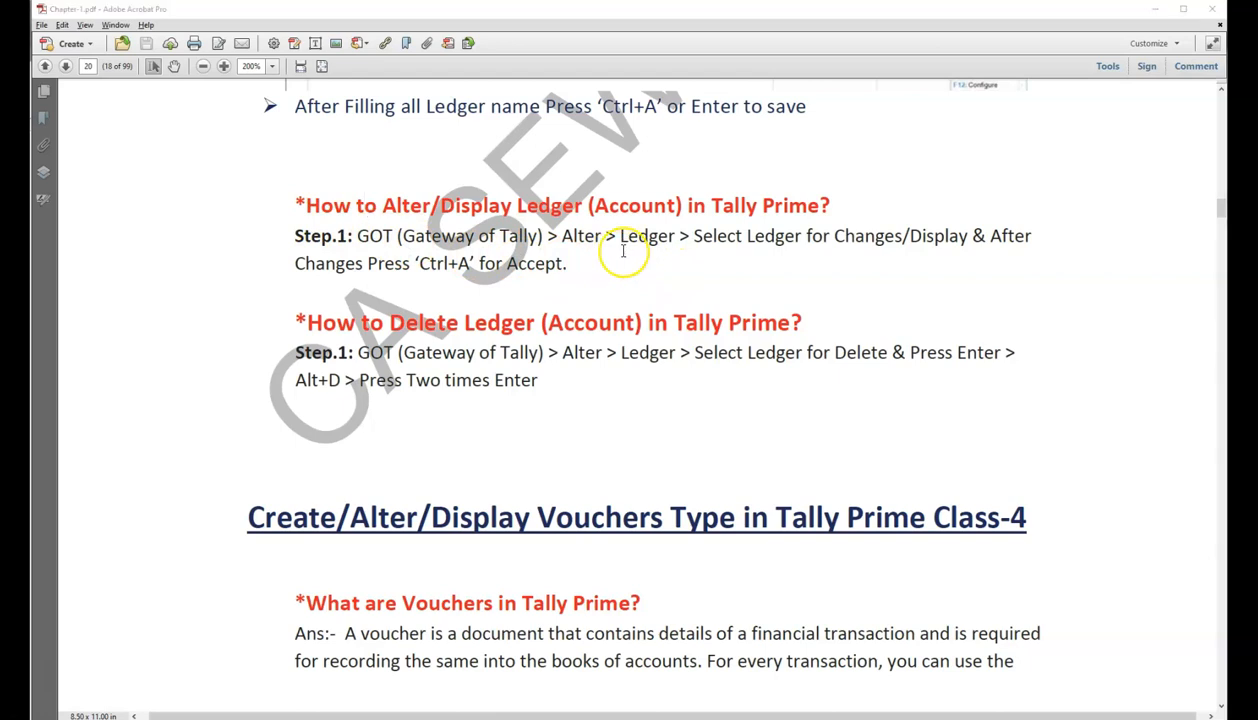
# Step: Return to TallyPrime and open the ledger listed directly below Cash AC for alteration
pyautogui.hotkey('alt', 'Tab')
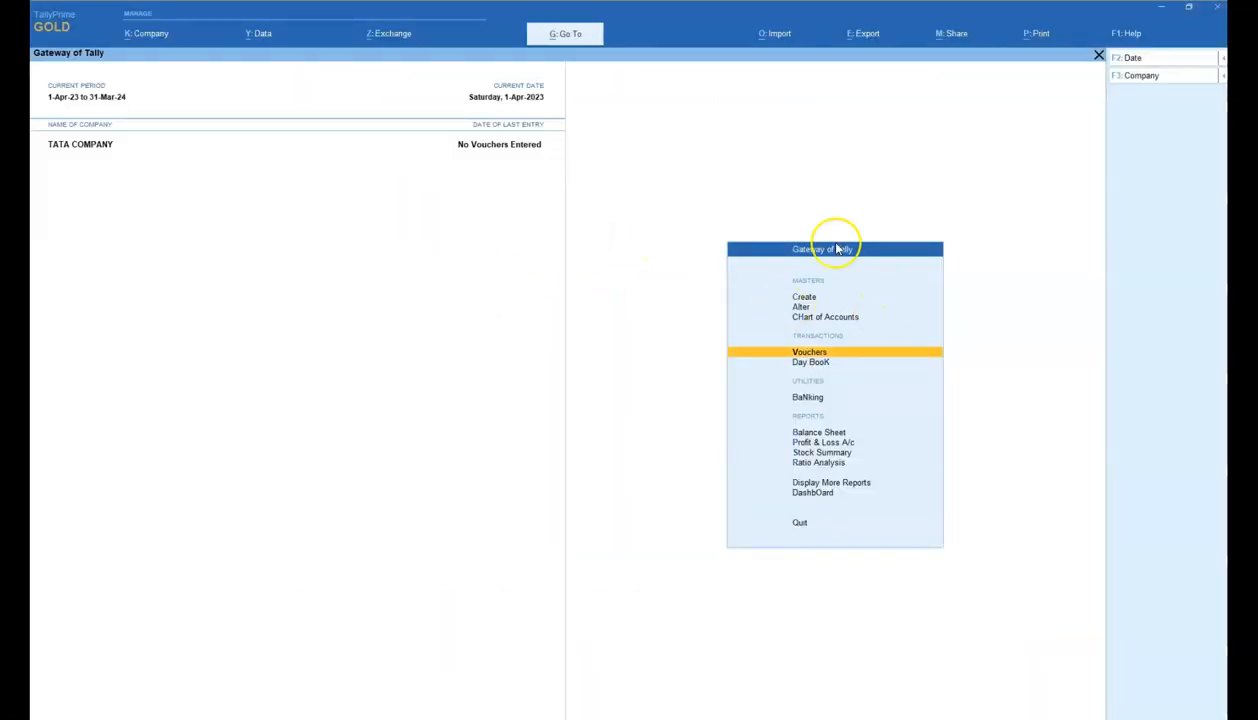
pyautogui.click(795, 306)
pyautogui.press('Escape')
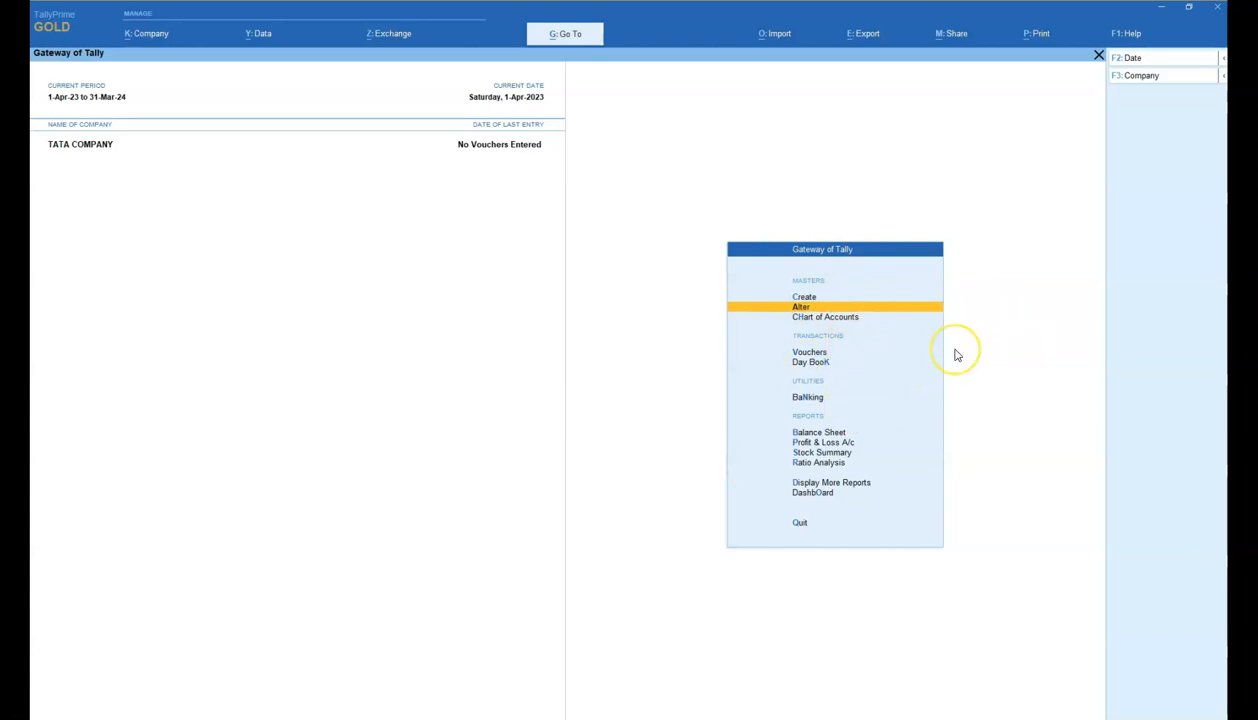
pyautogui.press('Return')
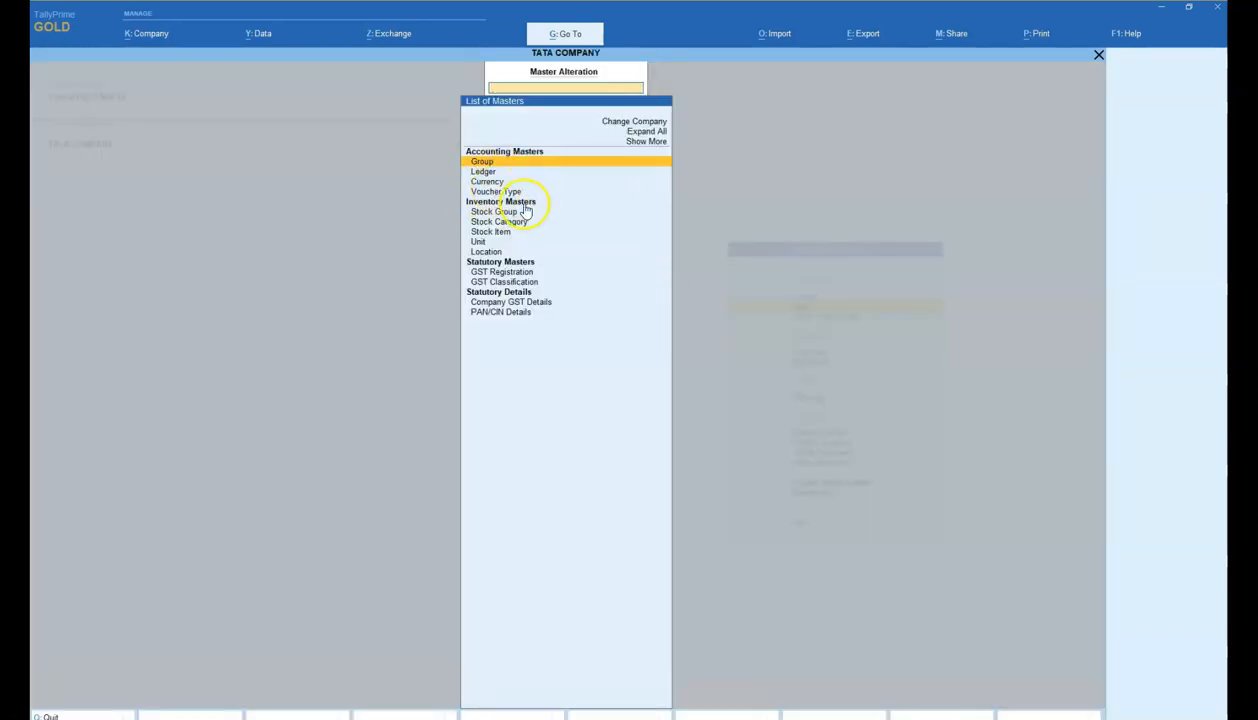
pyautogui.click(481, 173)
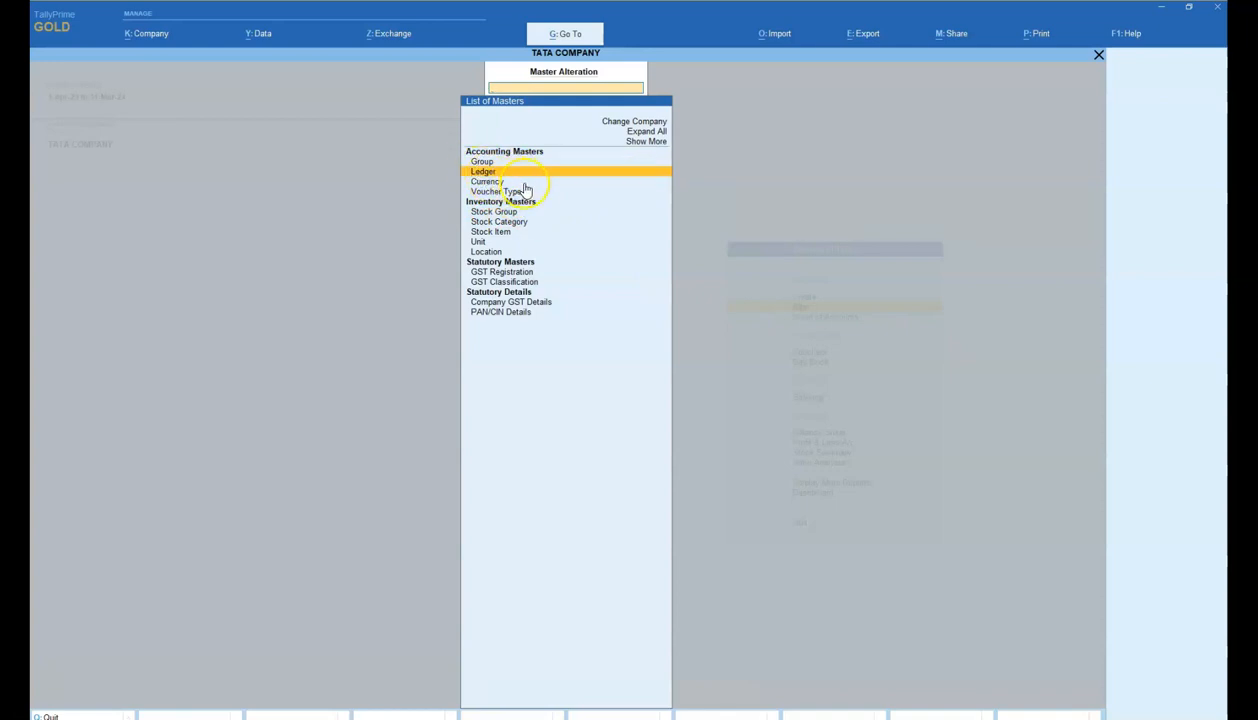
pyautogui.press('Return')
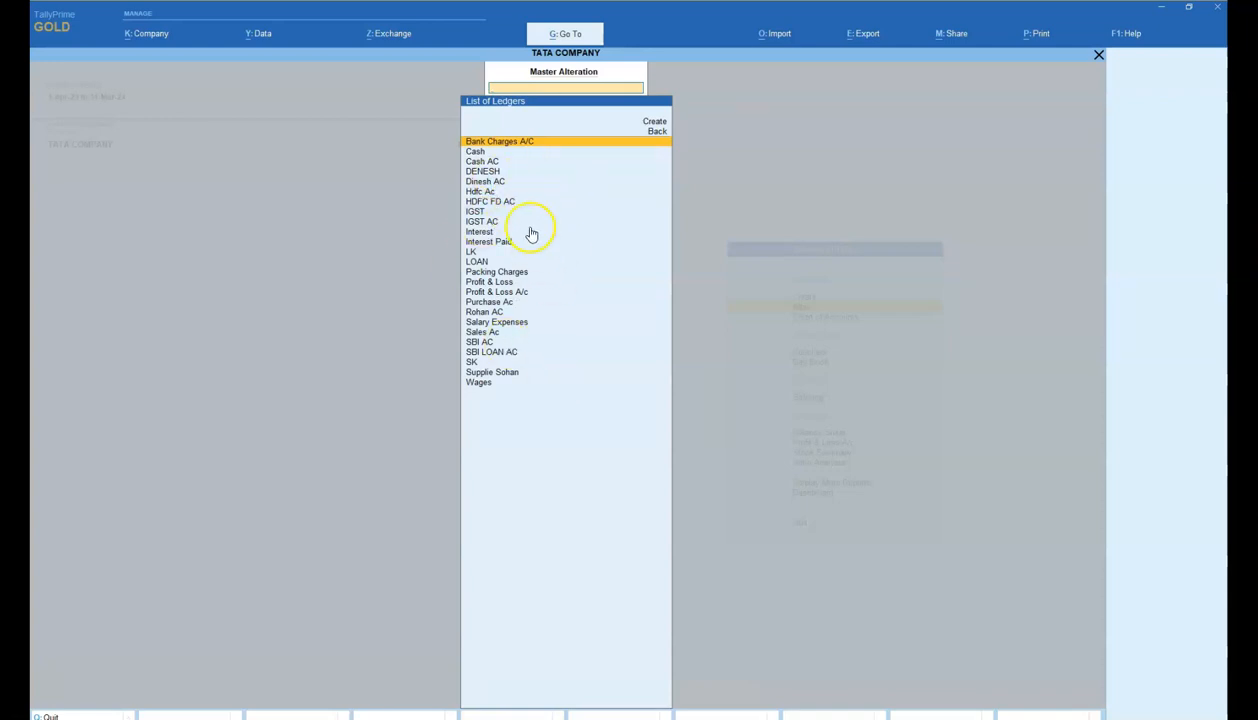
pyautogui.click(487, 176)
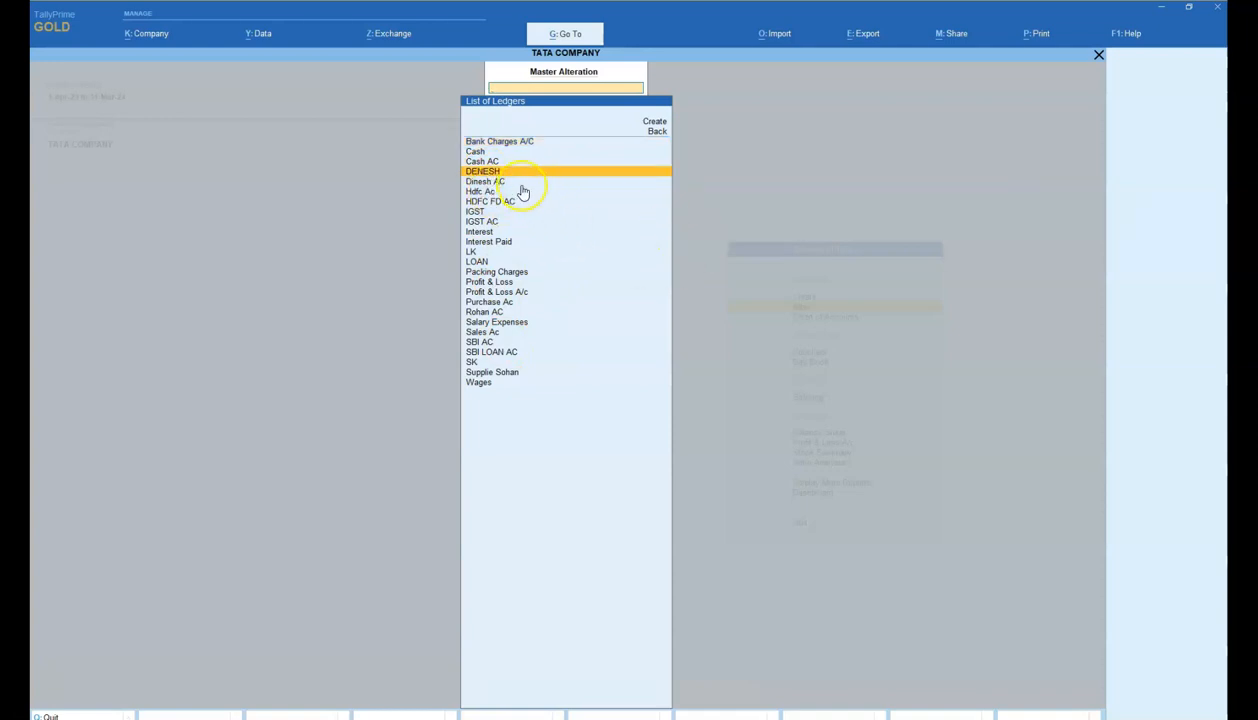
pyautogui.click(513, 177)
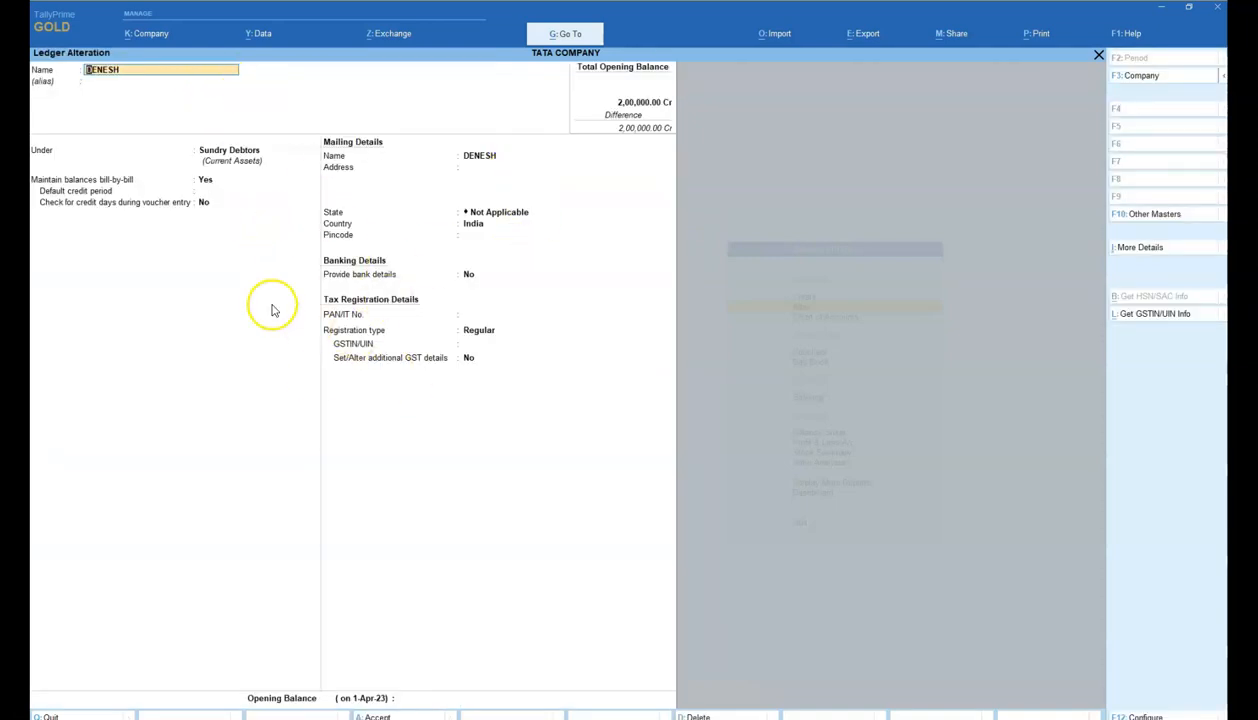
# Step: Go through the ledger's group, default credit period and mailing name fields, and quit the alteration without saving
pyautogui.press('Return')
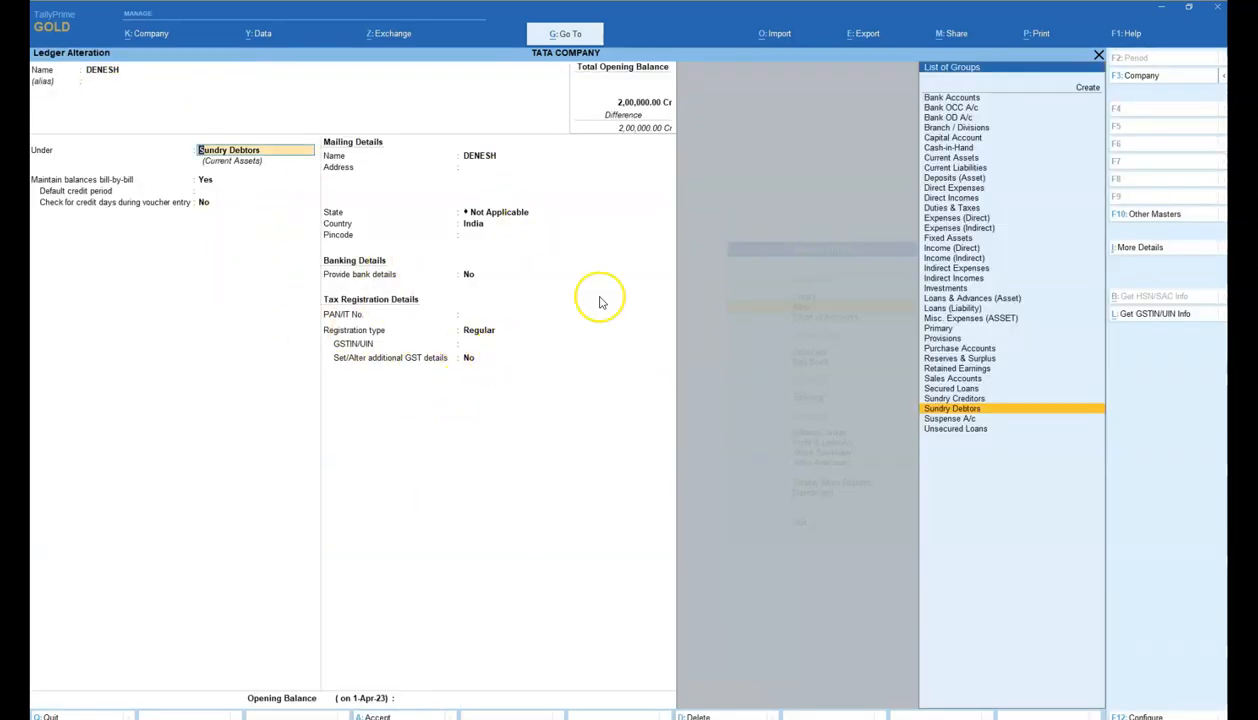
pyautogui.click(217, 193)
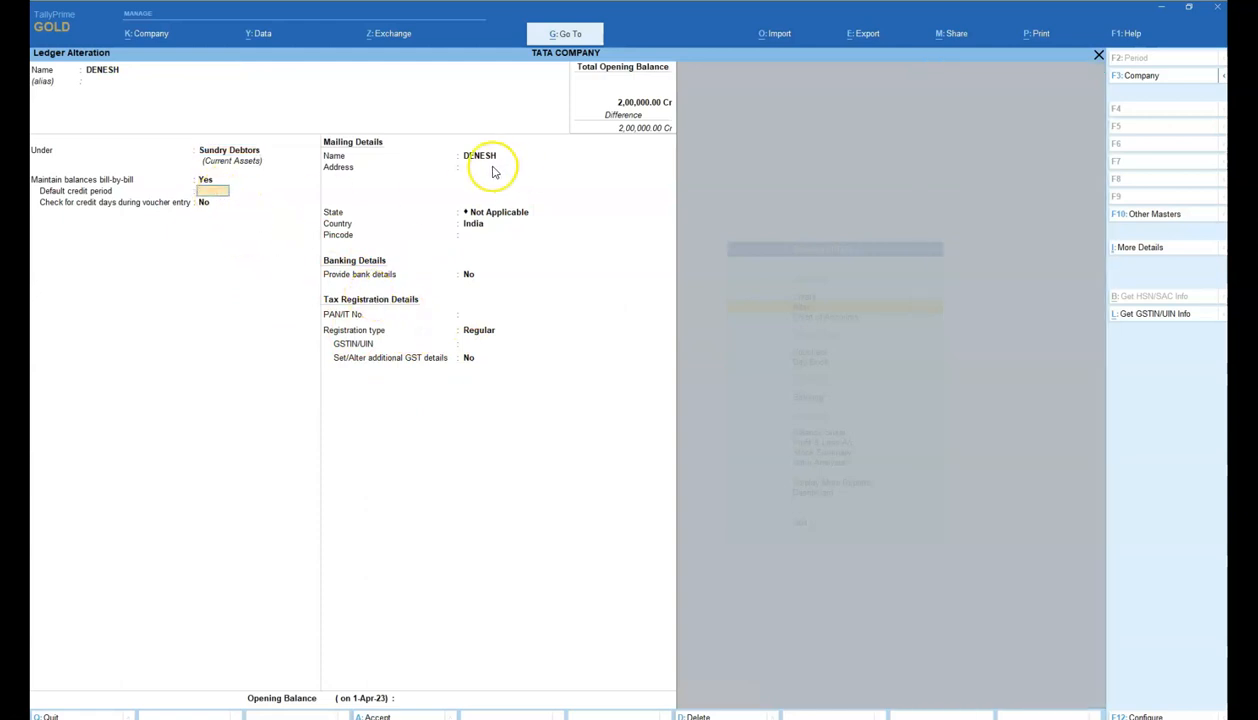
pyautogui.click(487, 158)
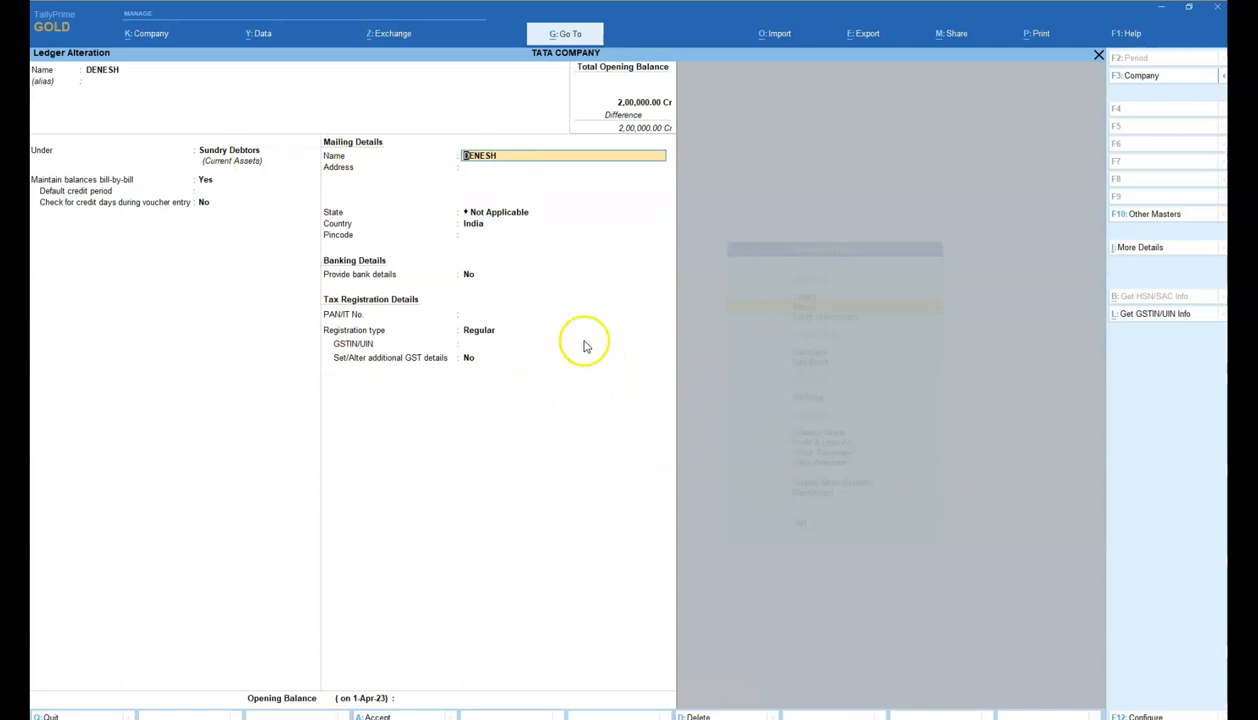
pyautogui.press('BackSpace')
pyautogui.press('Escape')
pyautogui.press('Return')
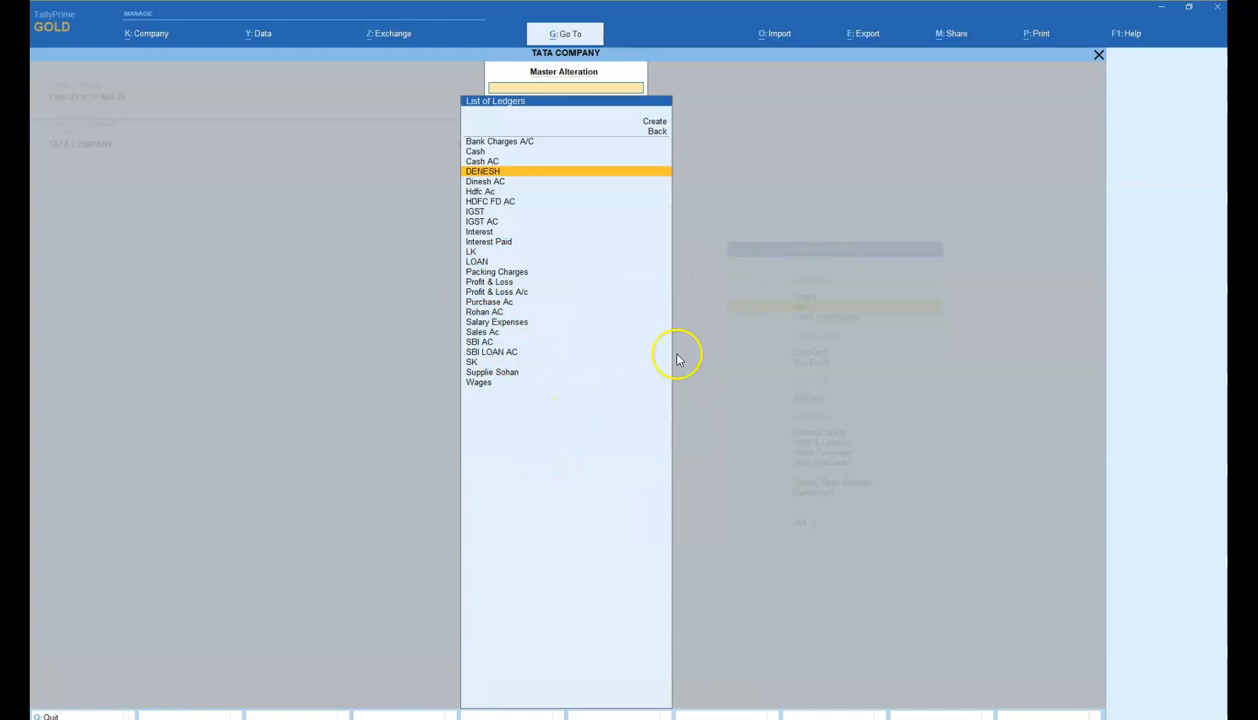
# Step: Reopen the ledger directly below Cash AC, clear its name and discard the change
pyautogui.press('Up')
pyautogui.press('Return')
pyautogui.press('BackSpace')
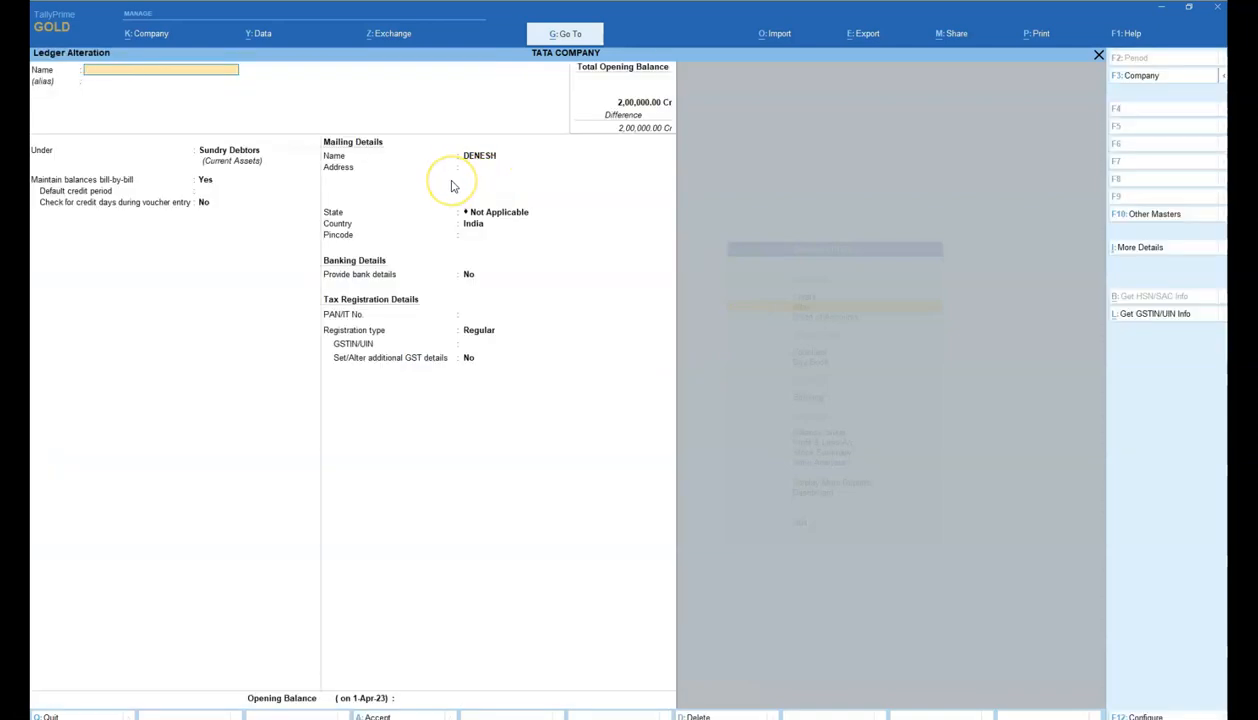
pyautogui.press('Escape')
pyautogui.press('y')
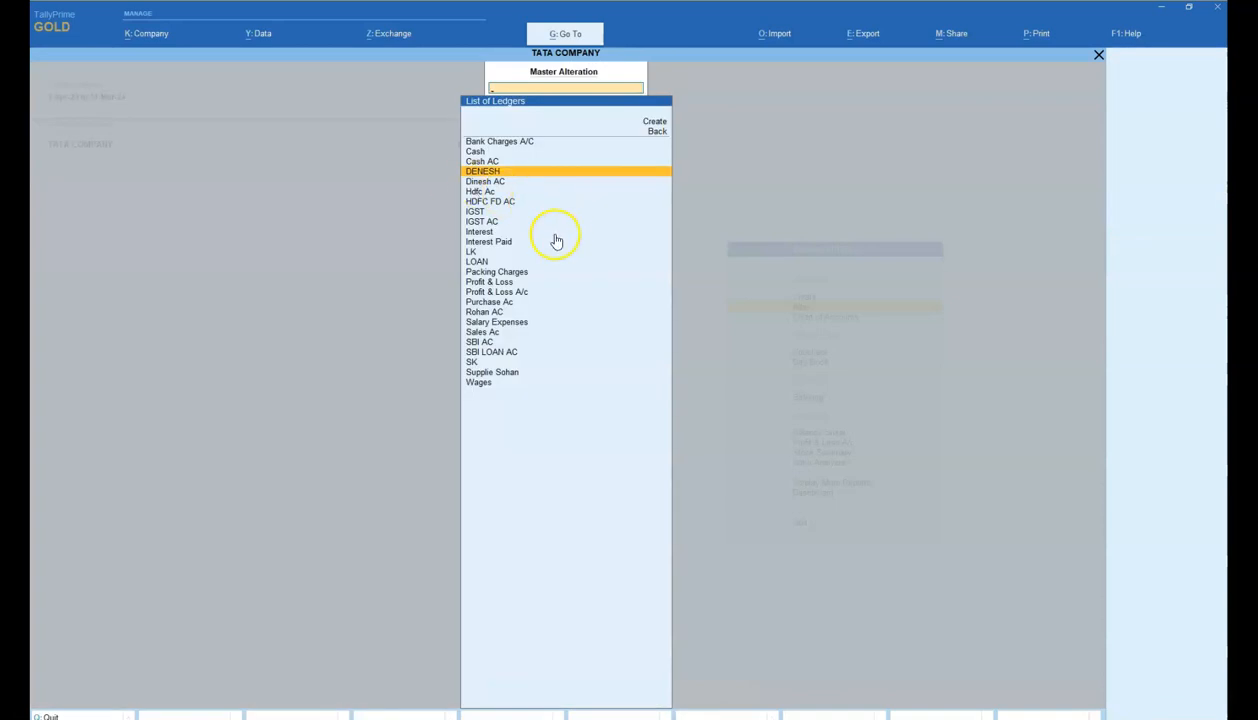
# Step: Compare the two similarly named ledgers below Cash AC in the alteration list and return to the Gateway of Tally
pyautogui.click(498, 181)
pyautogui.press('Up')
pyautogui.press('Down')
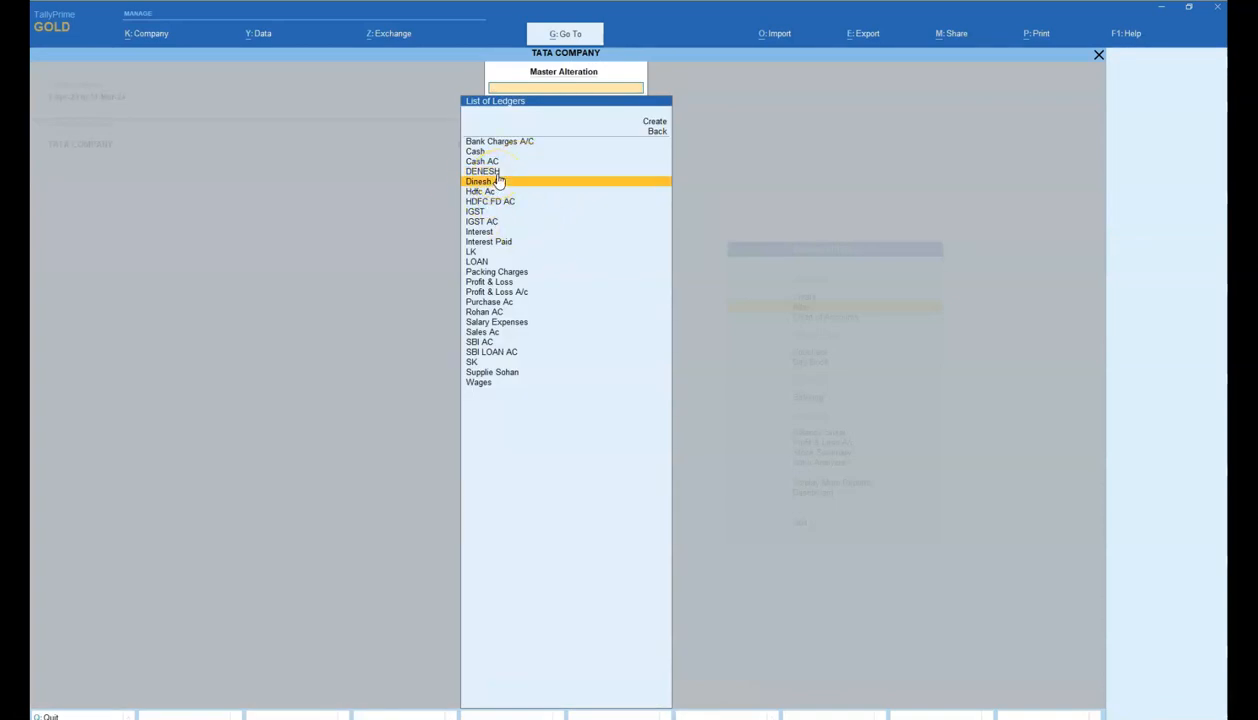
pyautogui.press('Up')
pyautogui.press('Down')
pyautogui.press('Up')
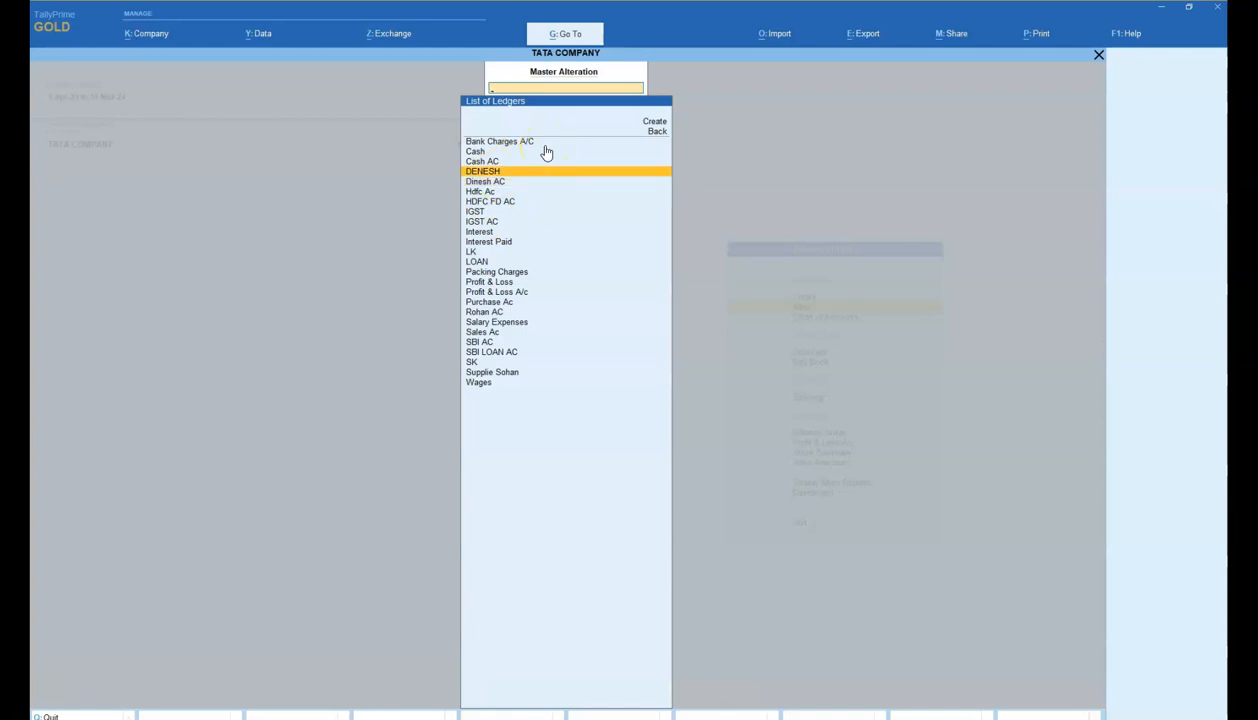
pyautogui.press('Down')
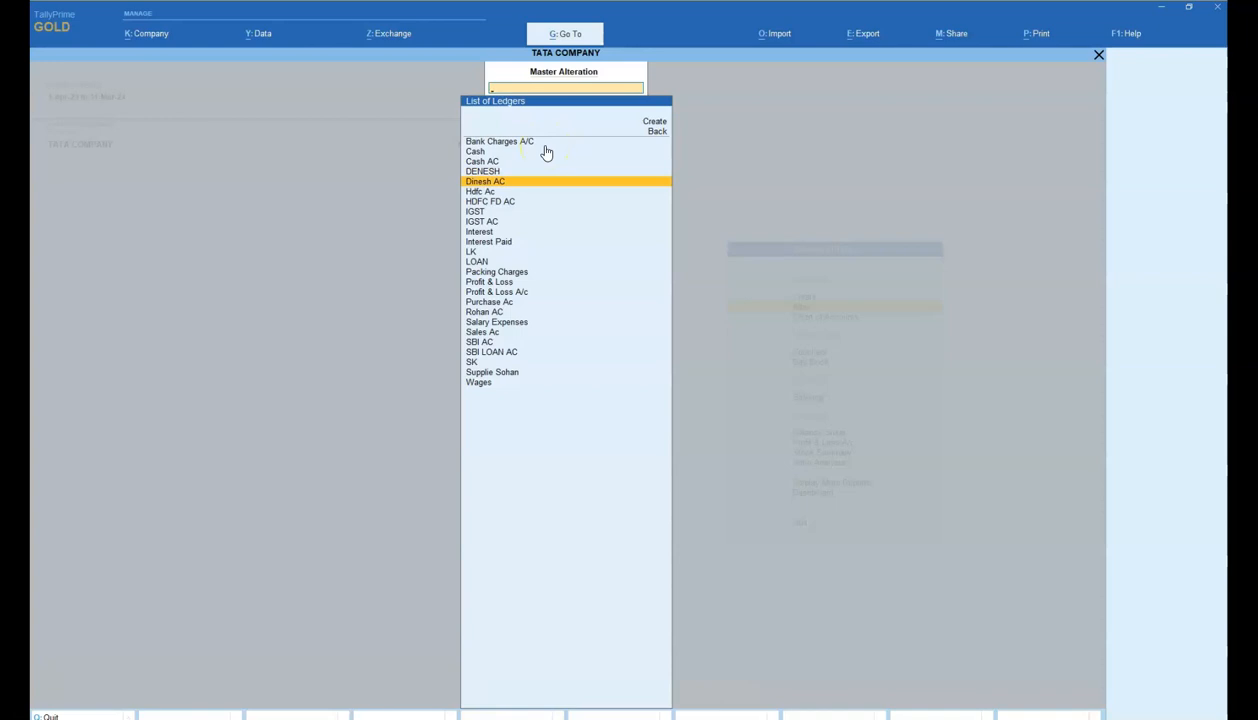
pyautogui.press('Up')
pyautogui.press('Up')
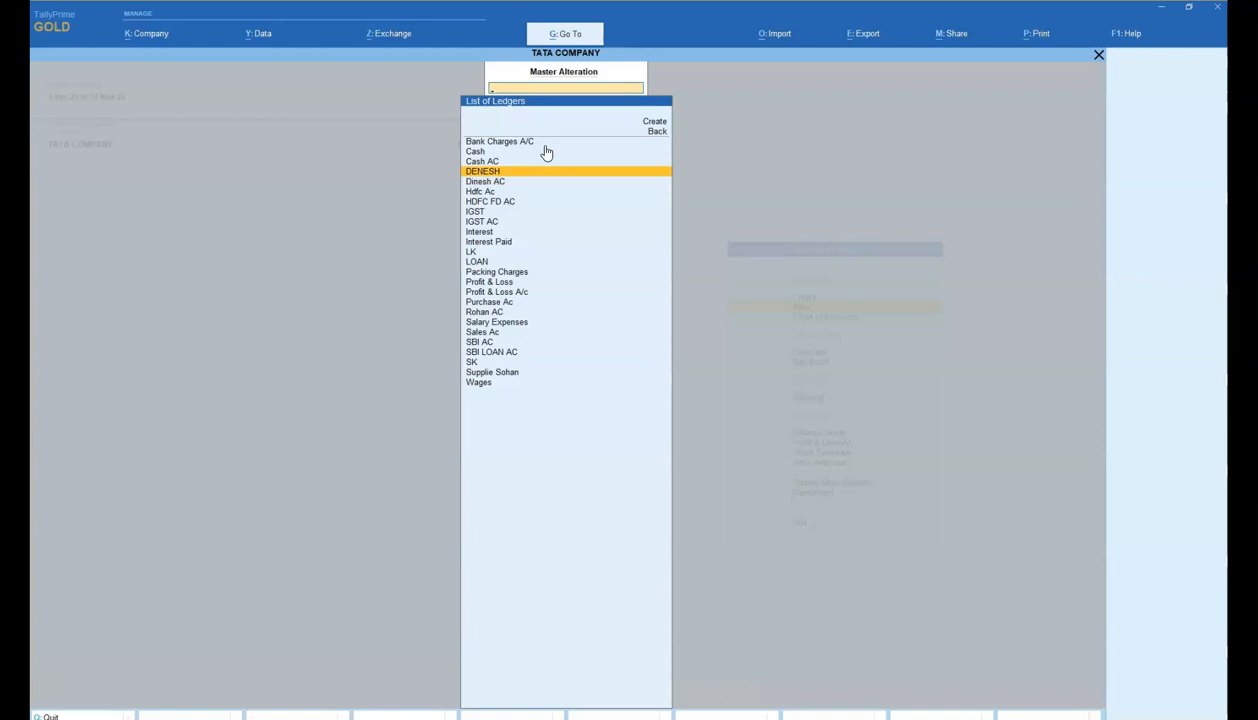
pyautogui.press('Down')
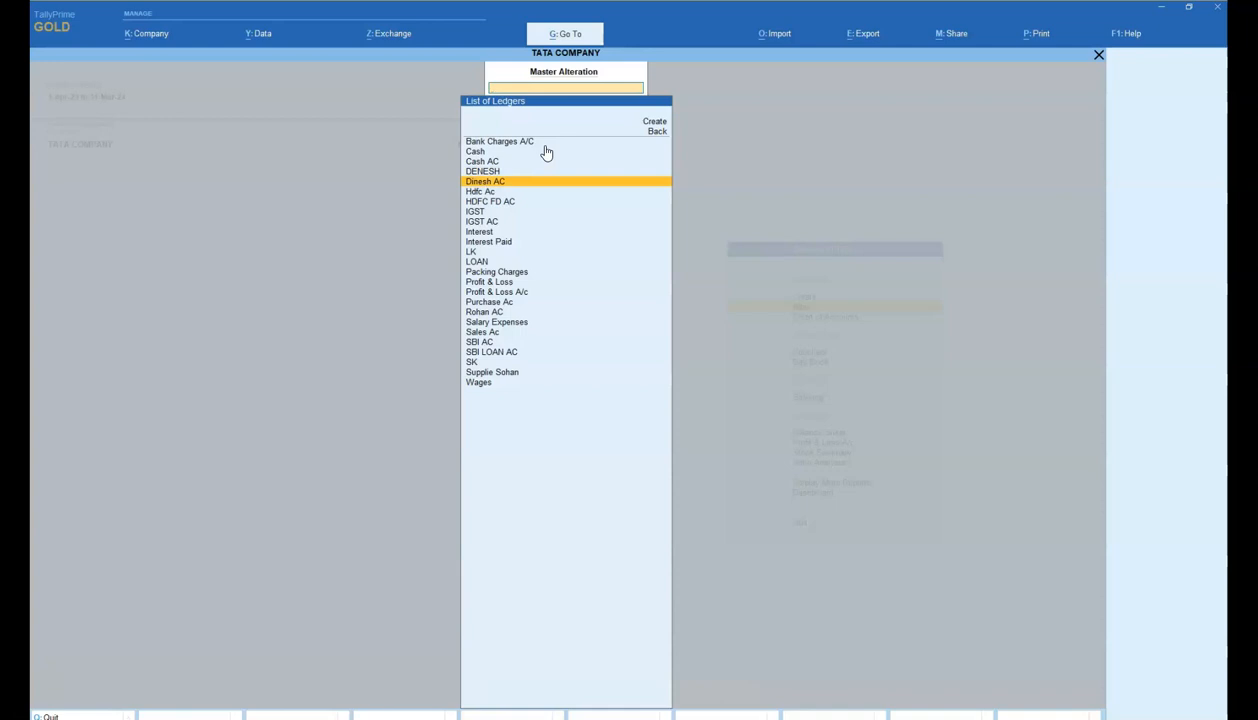
pyautogui.press('Up')
pyautogui.press('Down')
pyautogui.press('Up')
pyautogui.press('Down')
pyautogui.press('Up')
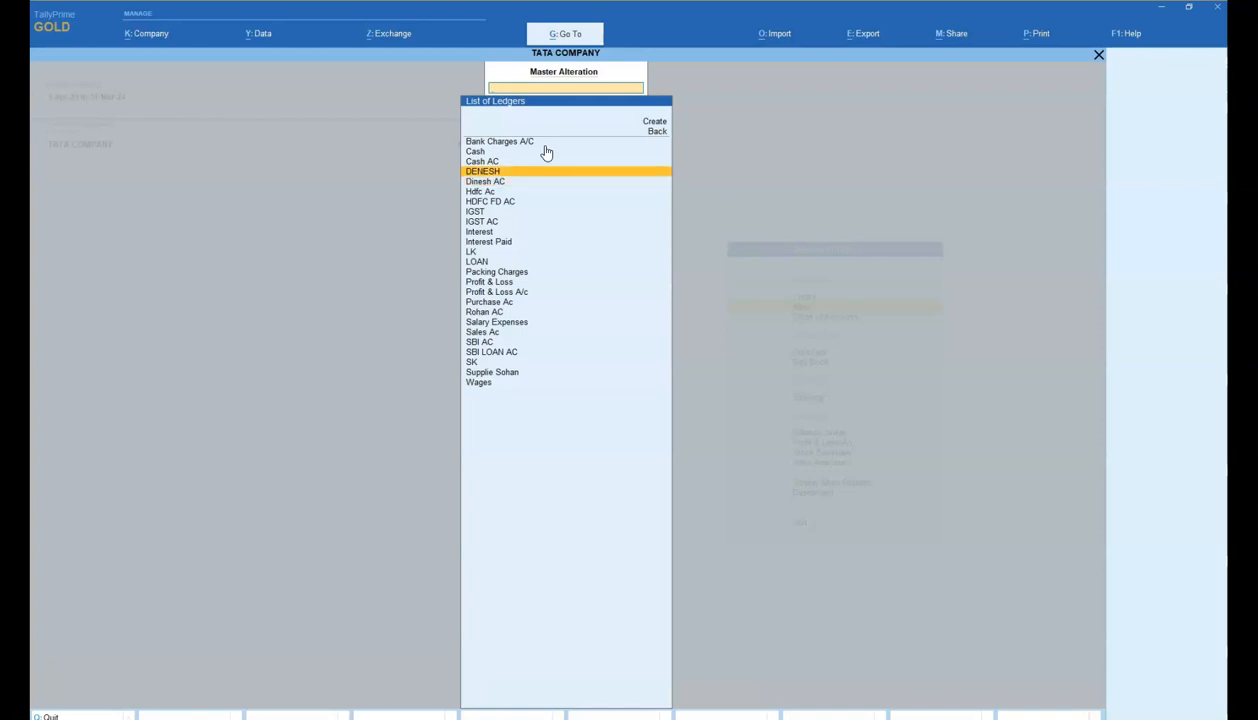
pyautogui.press('Down')
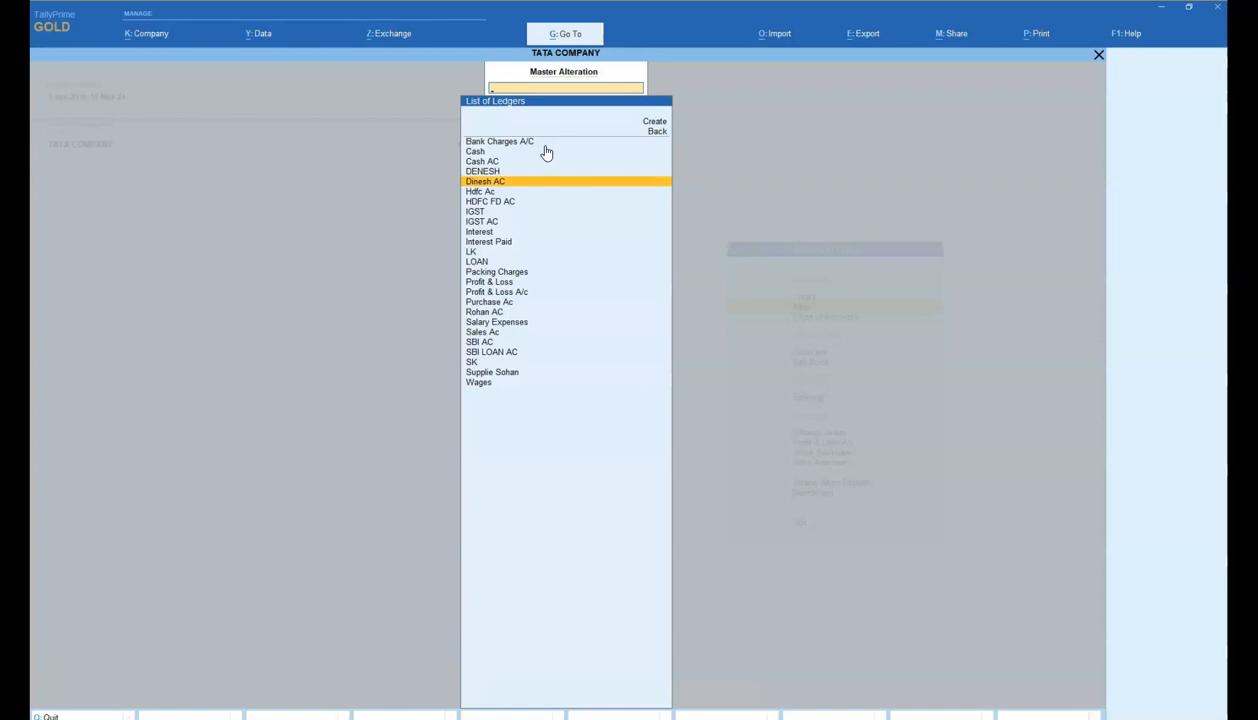
pyautogui.press('Escape')
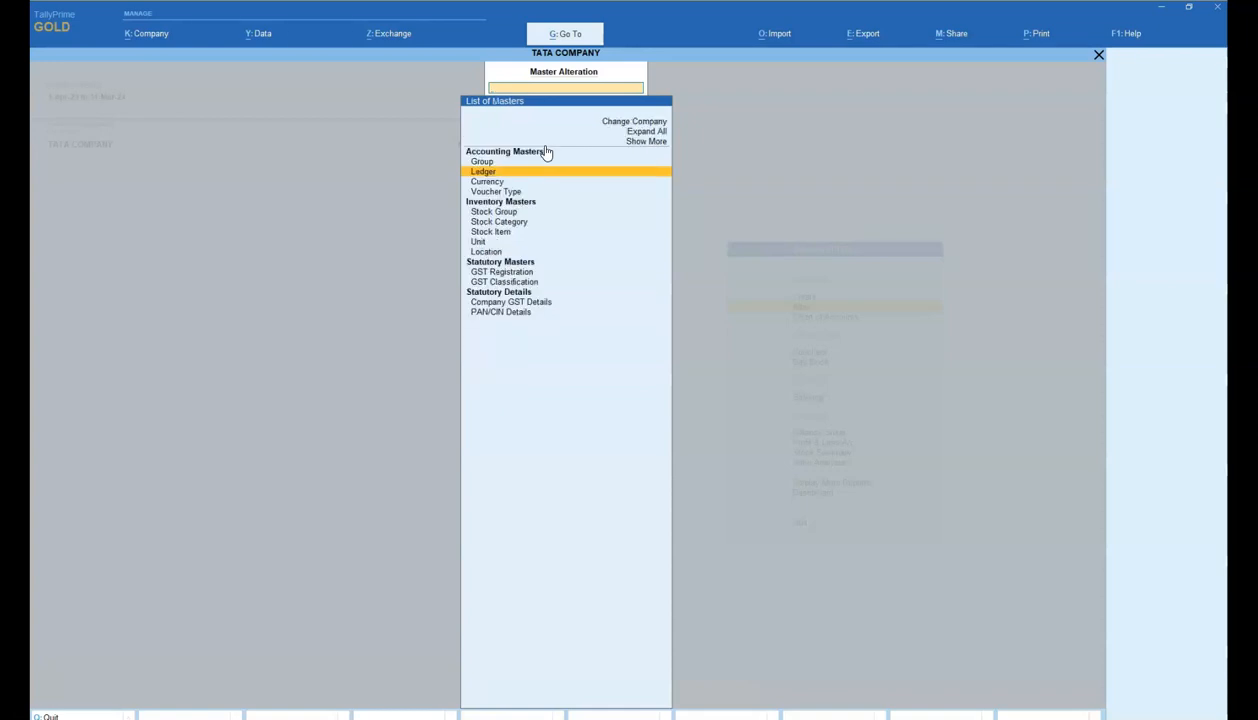
pyautogui.press('Escape')
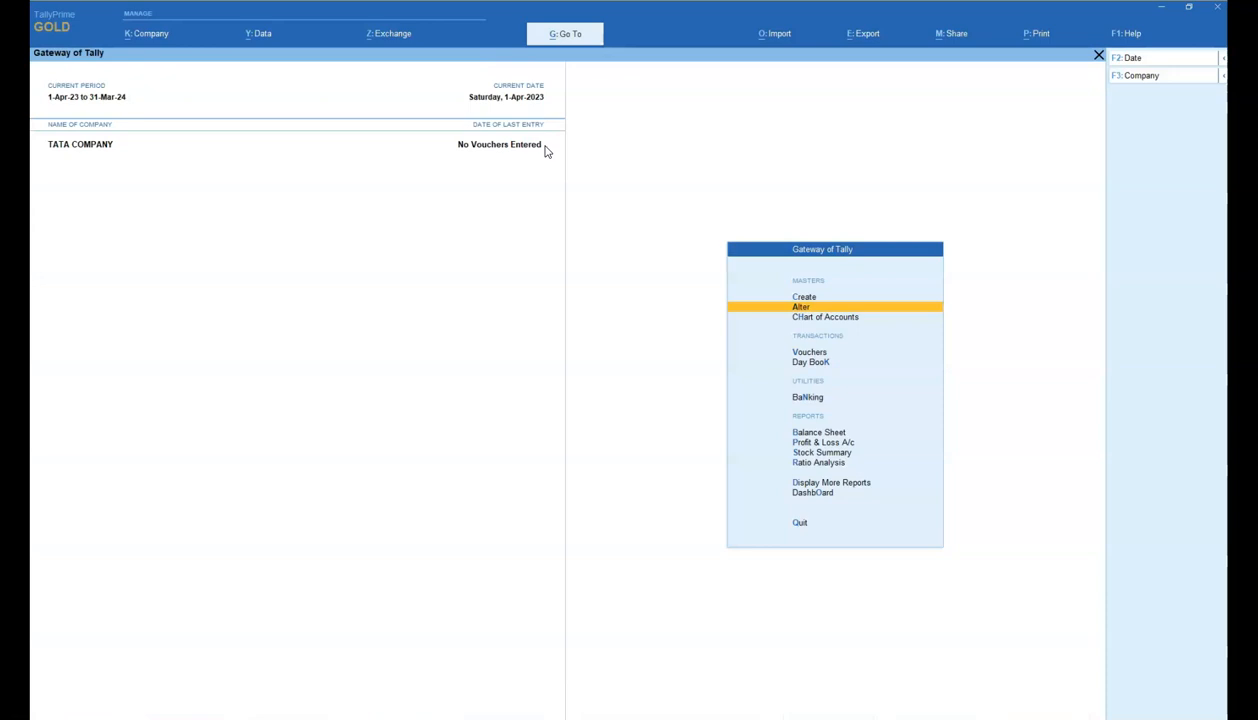
# Step: Bring up the list of ledgers for alteration again from the Gateway of Tally
pyautogui.press('Up')
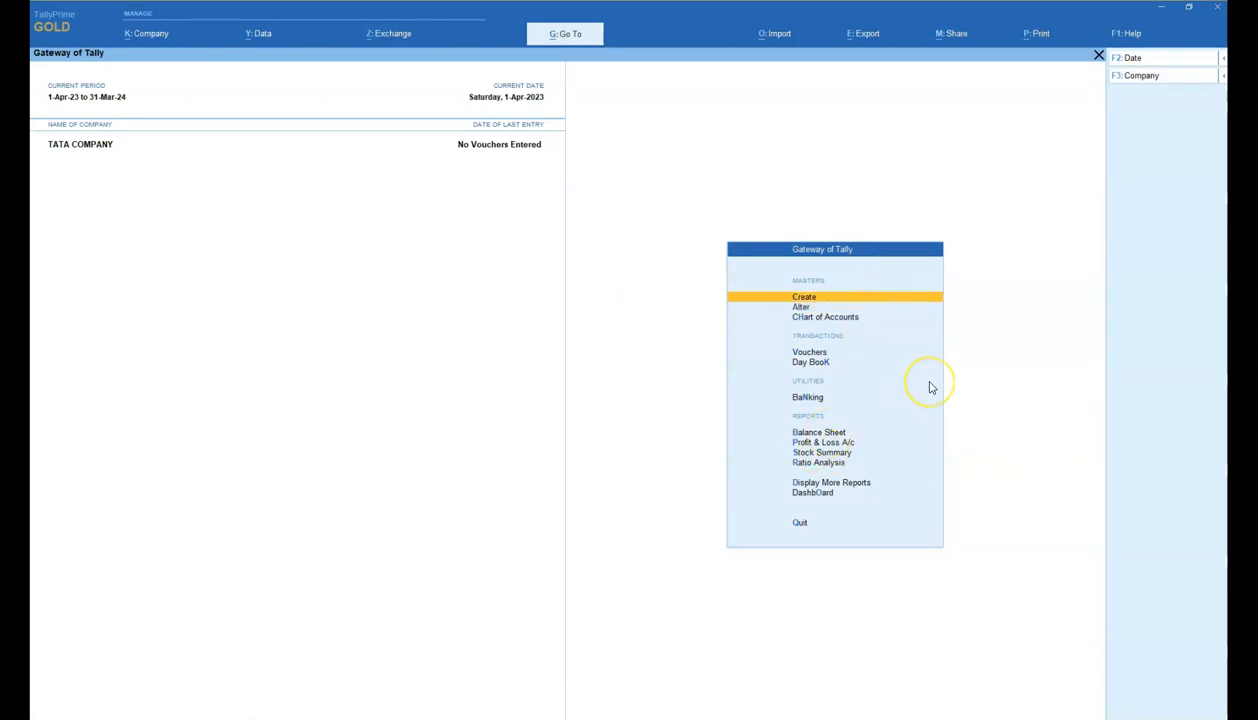
pyautogui.press('Down')
pyautogui.press('Return')
pyautogui.press('Down')
pyautogui.press('Return')
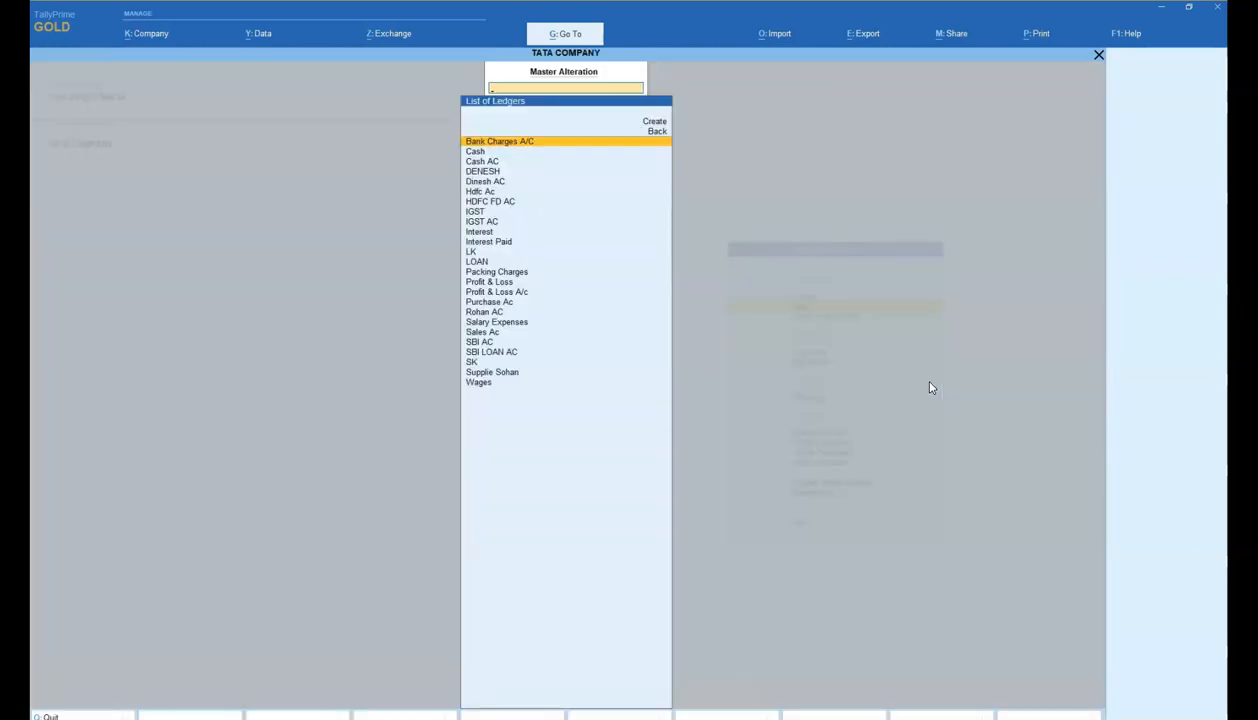
# Step: Open the duplicate ledger listed directly below Cash AC and delete it, confirming the deletion
pyautogui.press('Down')
pyautogui.press('Down')
pyautogui.press('Down')
pyautogui.press('Up')
pyautogui.press('Up')
pyautogui.press('Up')
pyautogui.press('Up')
pyautogui.press('Up')
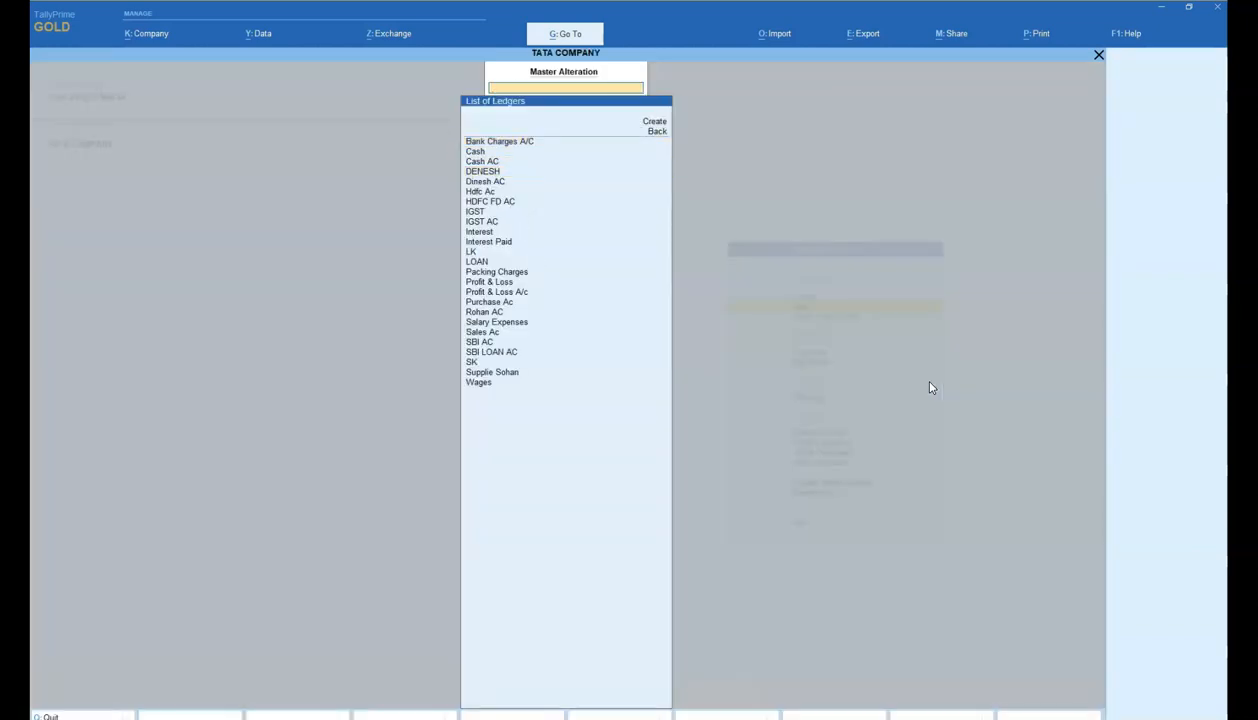
pyautogui.press('Down')
pyautogui.press('Down')
pyautogui.press('Down')
pyautogui.press('Down')
pyautogui.press('Down')
pyautogui.press('Down')
pyautogui.press('Down')
pyautogui.press('Up')
pyautogui.press('Up')
pyautogui.press('Down')
pyautogui.press('Up')
pyautogui.press('Down')
pyautogui.press('Up')
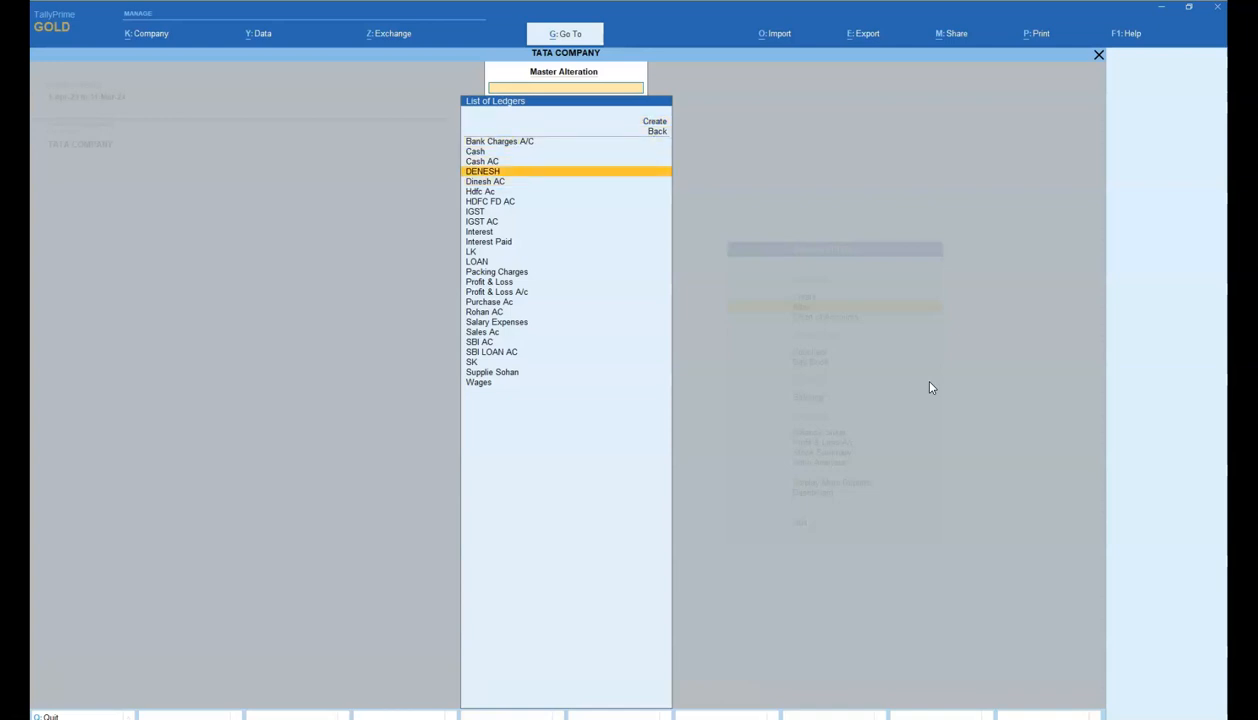
pyautogui.press('Return')
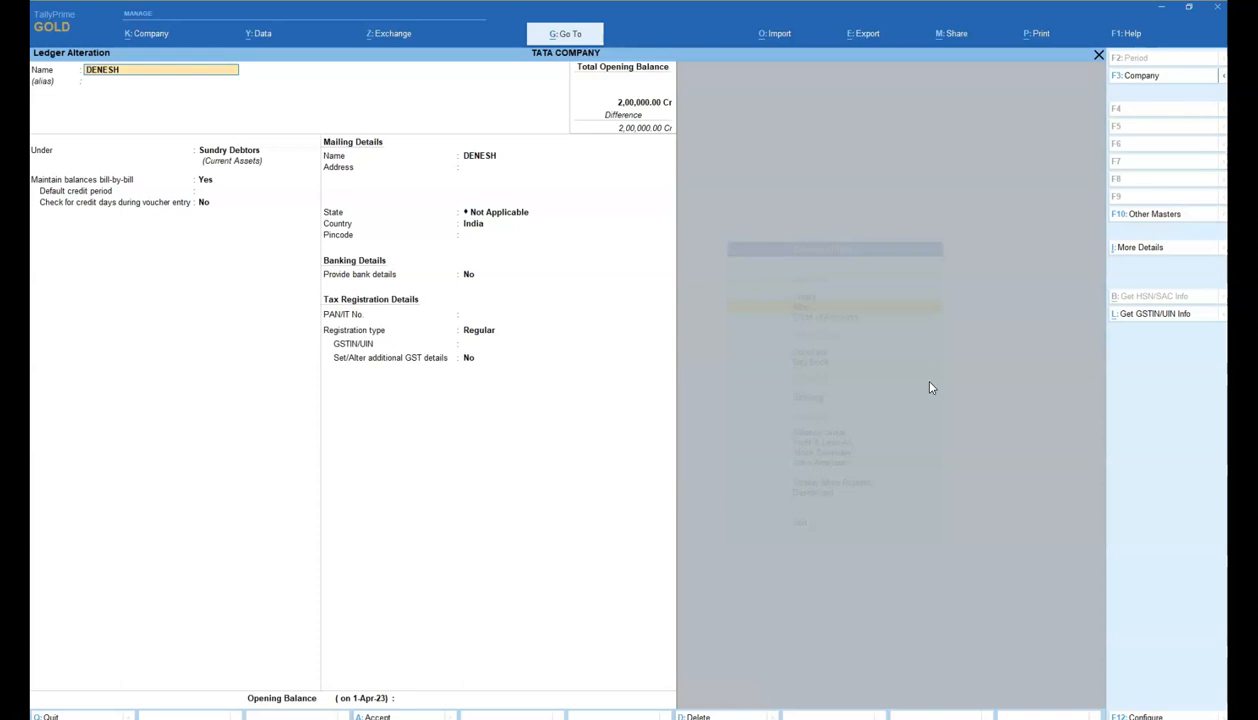
pyautogui.hotkey('alt', 'd')
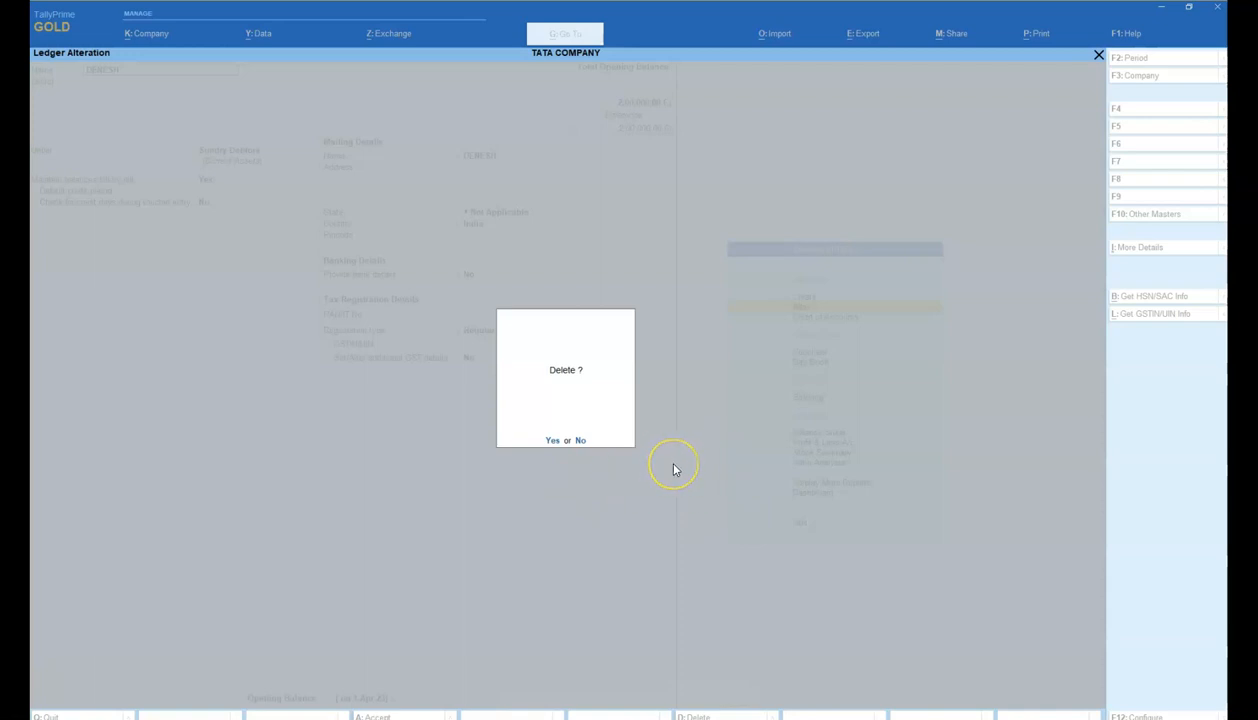
pyautogui.press('y')
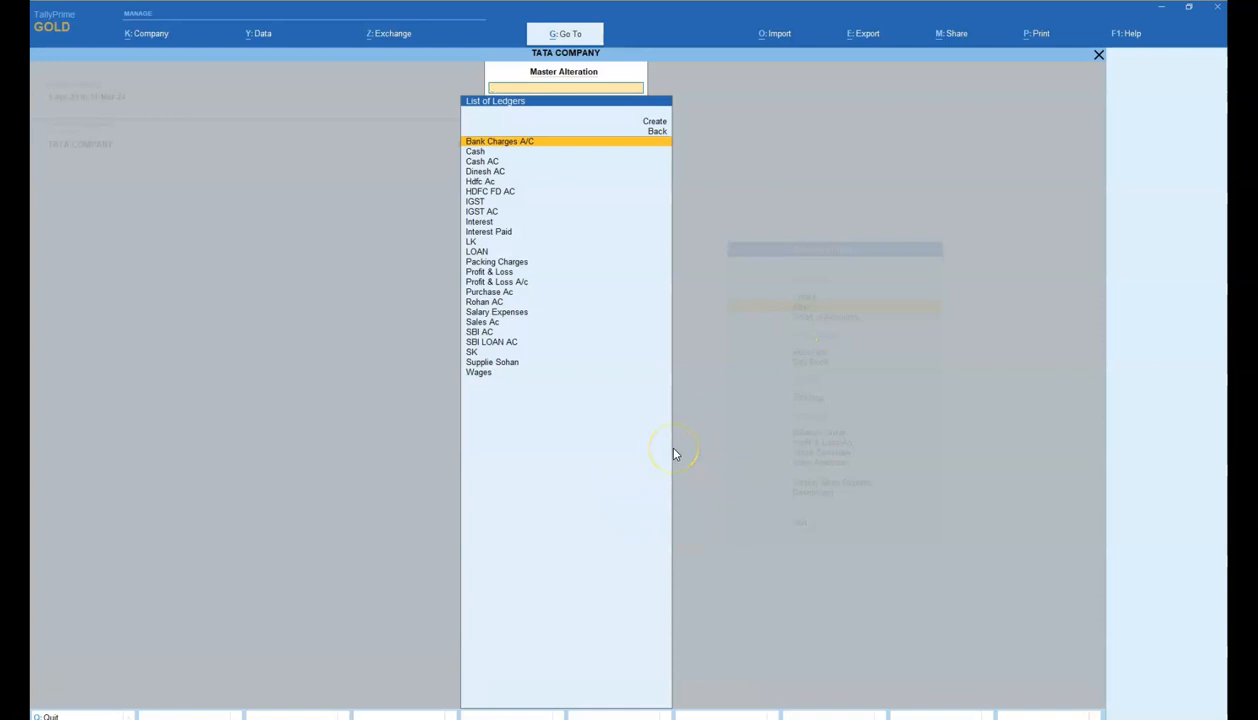
# Step: Leave the list of ledgers, switch to the PDF and read on to the notes about vouchers and creating a voucher type
pyautogui.press('Escape')
pyautogui.press('Return')
pyautogui.press('Escape')
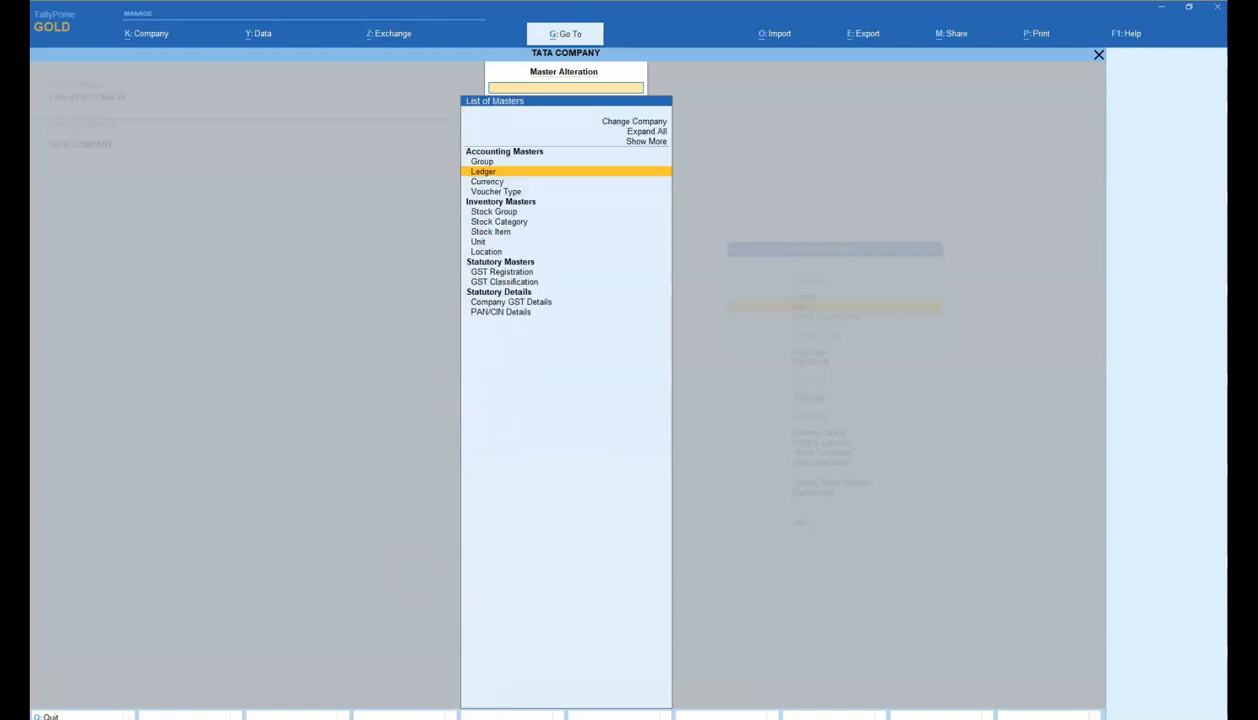
pyautogui.click(438, 717)
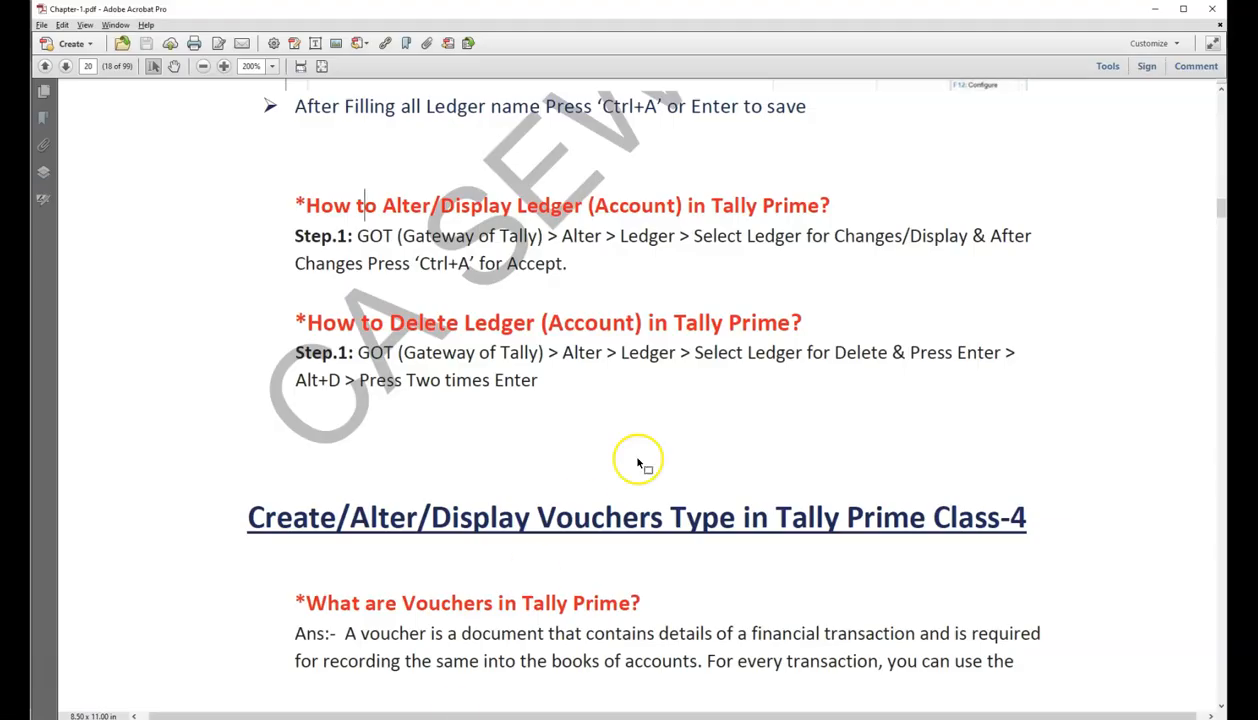
pyautogui.scroll(-4, 638, 463)
pyautogui.scroll(-1, 790, 555)
pyautogui.scroll(-2, 800, 545)
pyautogui.scroll(-3, 765, 520)
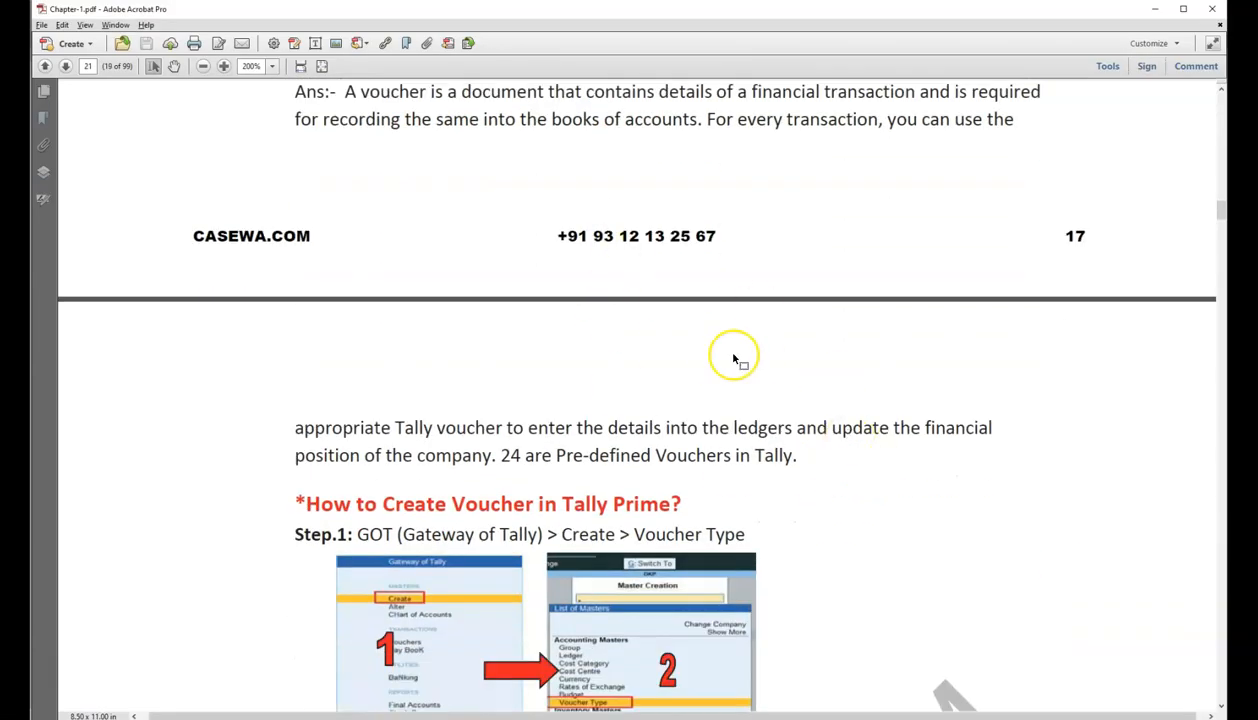